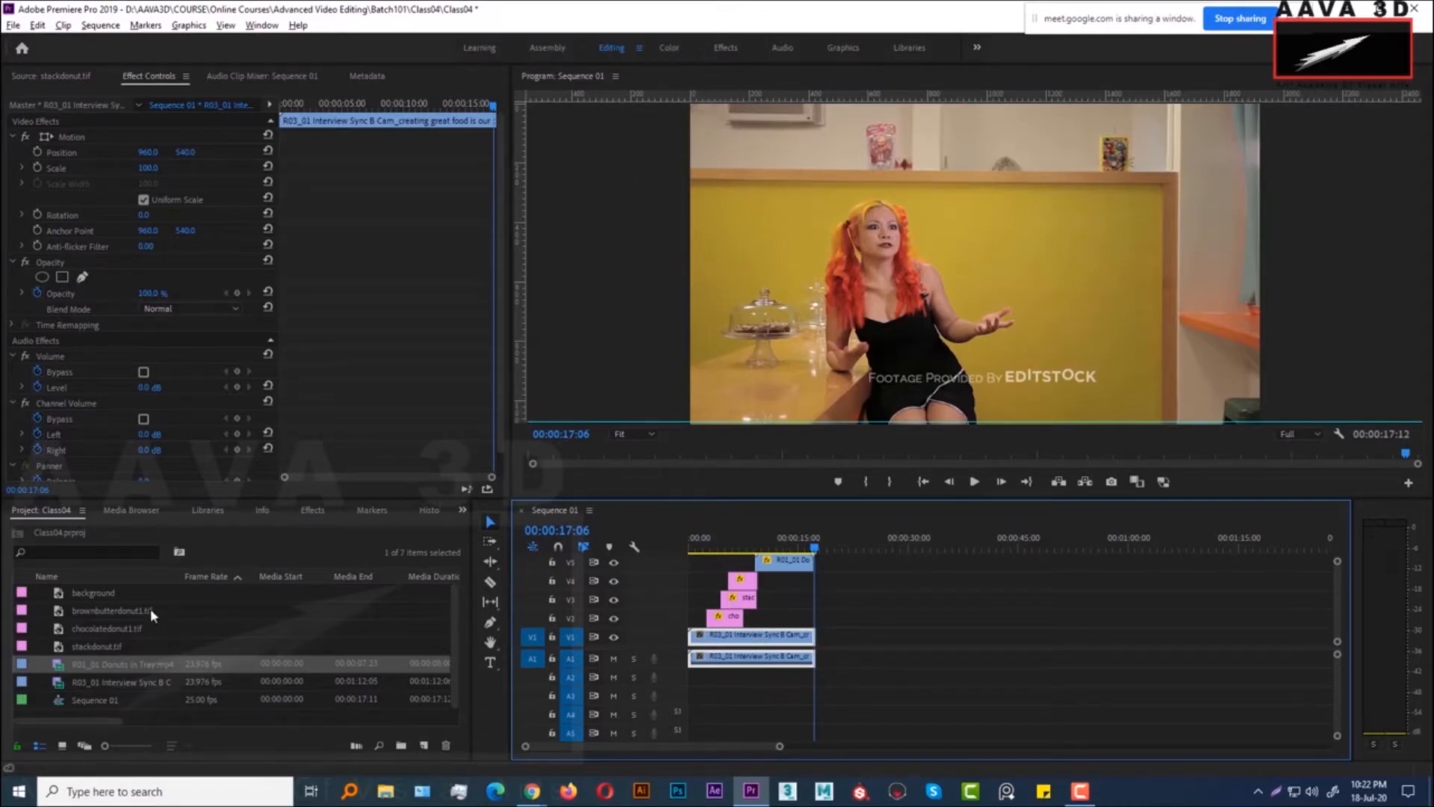
Place the background image on track V1 a little after the end of the interview clip
{"action": "left_click", "coordinate": [94, 593]}
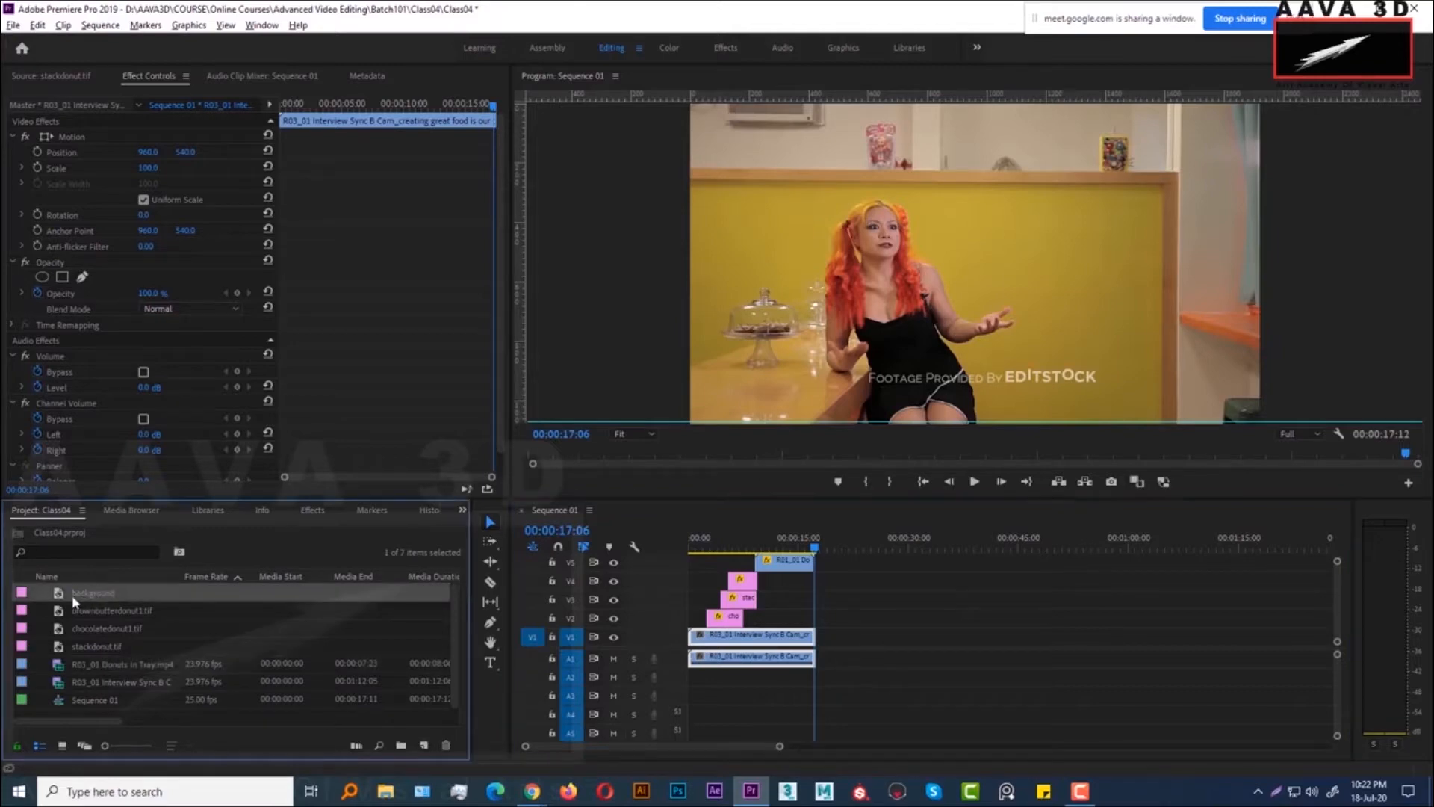
{"action": "left_click", "coordinate": [76, 609]}
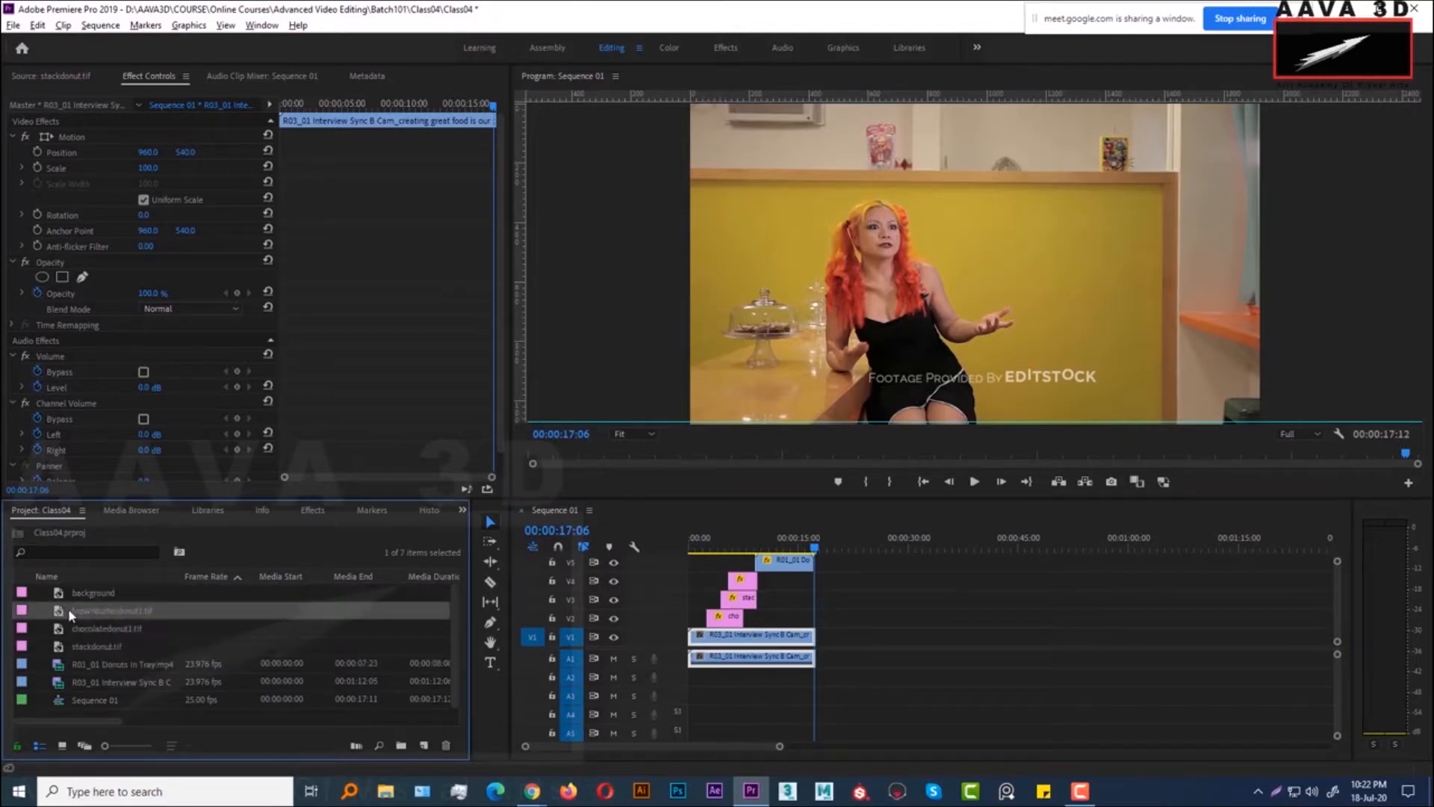
{"action": "left_click_drag", "start_coordinate": [65, 608], "coordinate": [818, 675]}
{"action": "left_click_drag", "start_coordinate": [66, 594], "coordinate": [848, 649]}
{"action": "left_click", "coordinate": [833, 623]}
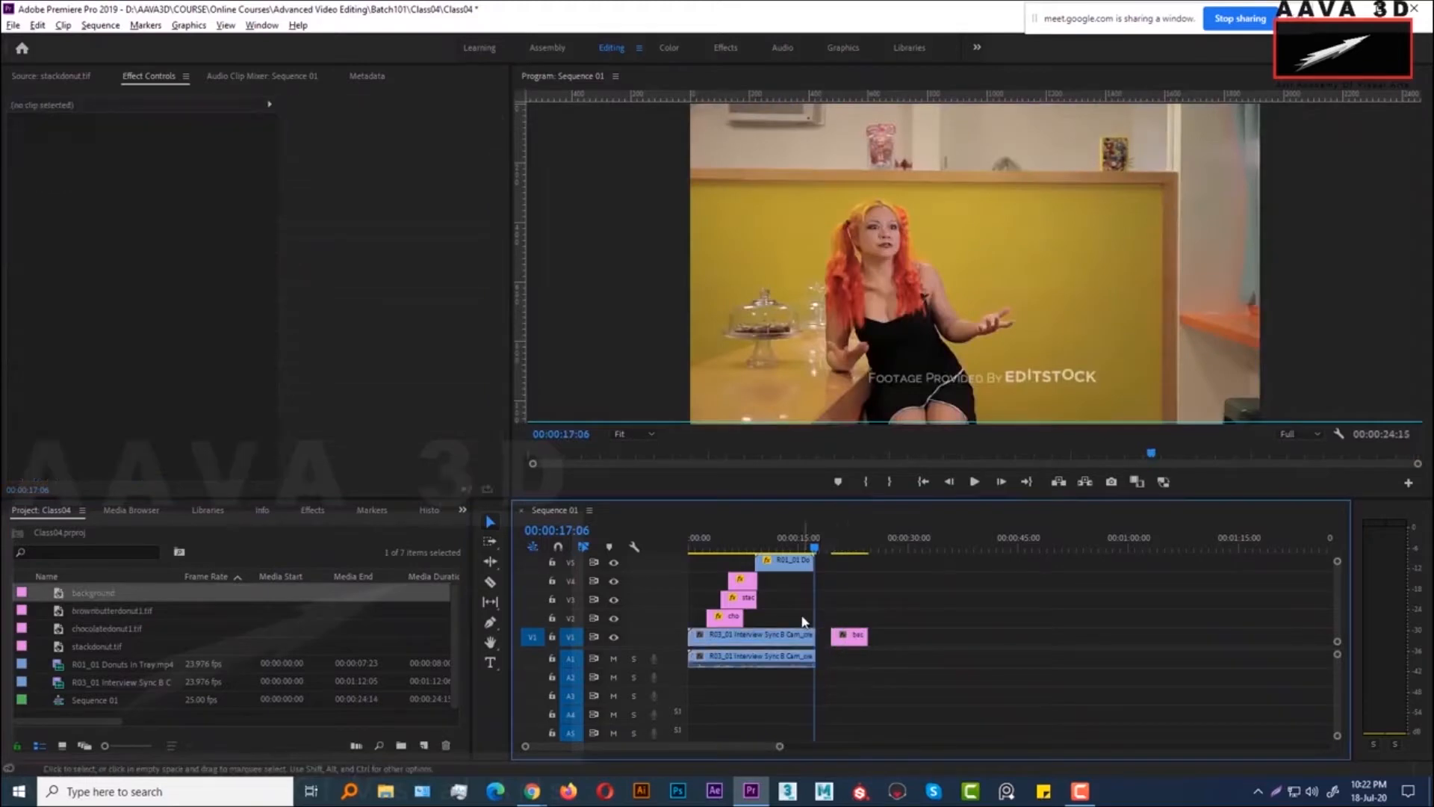
Move the interview clip and the clips stacked above it up one track, and slide the background image under the interview's end
{"action": "scroll", "coordinate": [804, 623], "scroll_direction": "down", "scroll_amount": 1}
{"action": "left_click", "coordinate": [729, 655]}
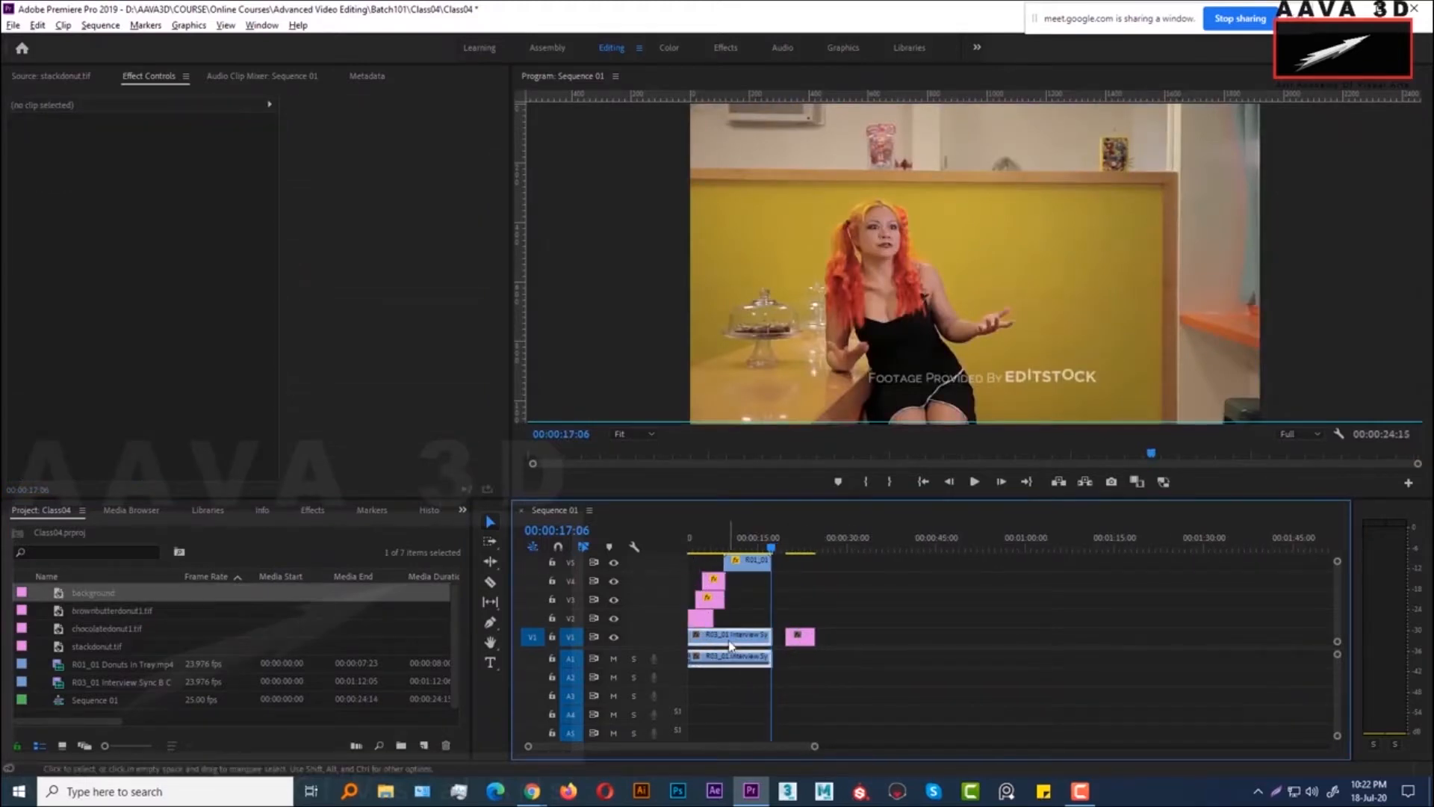
{"action": "left_click_drag", "start_coordinate": [806, 551], "coordinate": [771, 638]}
{"action": "left_click", "coordinate": [705, 619], "text": "shift"}
{"action": "left_click", "coordinate": [707, 602], "text": "shift"}
{"action": "left_click", "coordinate": [714, 584], "text": "shift"}
{"action": "left_click", "coordinate": [749, 566], "text": "shift"}
{"action": "left_click", "coordinate": [730, 641]}
{"action": "scroll", "coordinate": [774, 641], "scroll_direction": "up", "scroll_amount": 2}
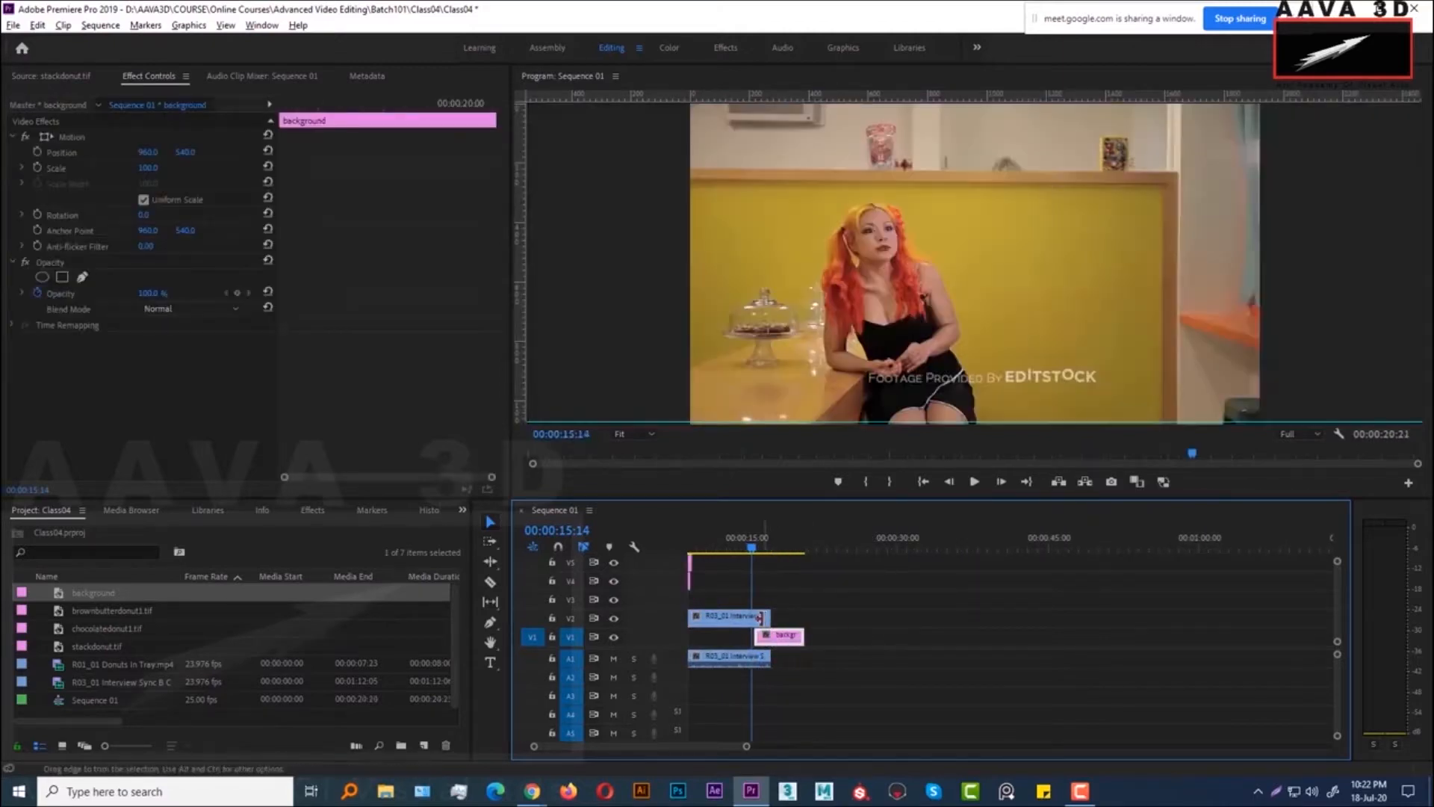
Position the playhead at 00:00:15:21, where the interview clip overlaps the background image, and select the interview clip
{"action": "left_click", "coordinate": [758, 617]}
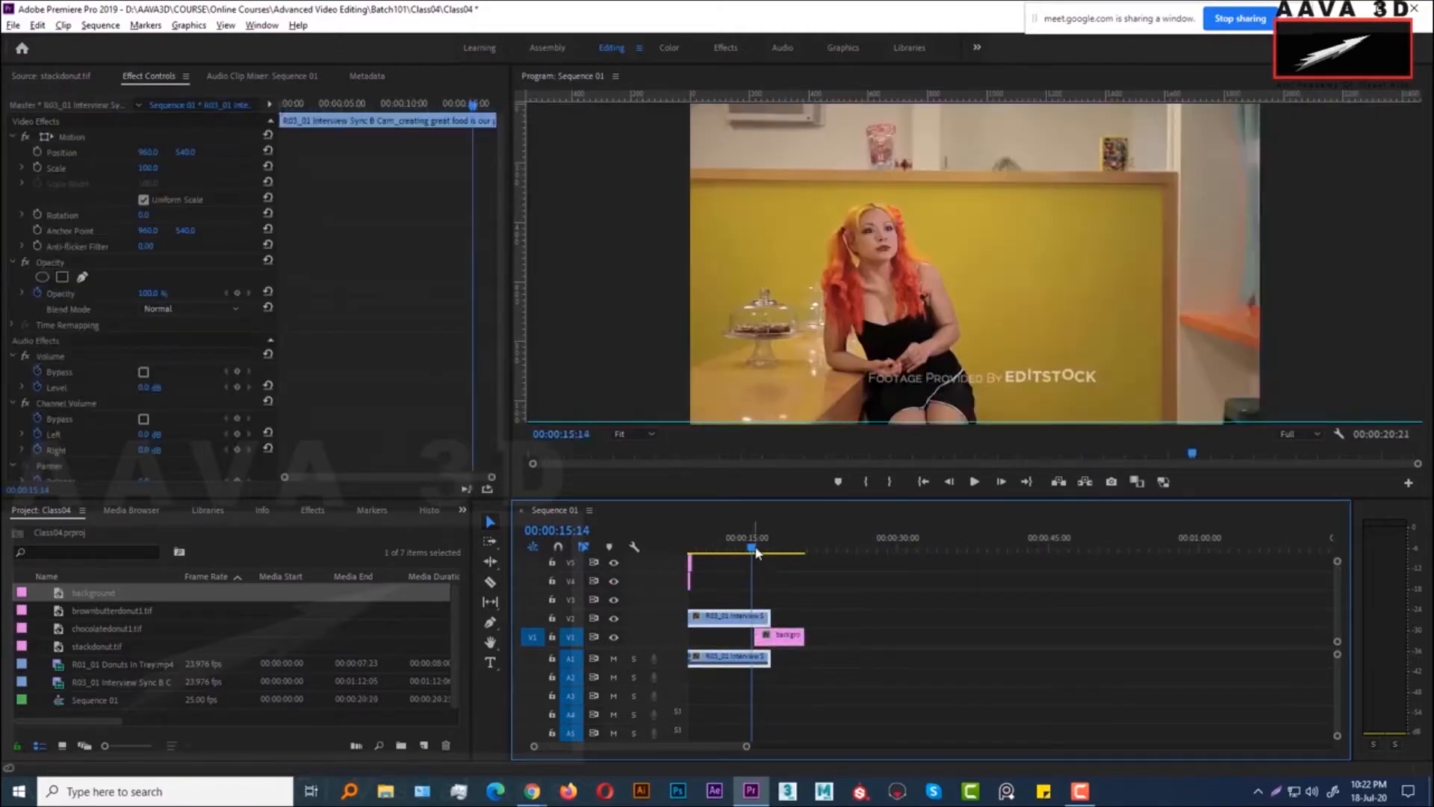
{"action": "left_click_drag", "start_coordinate": [751, 544], "coordinate": [757, 544]}
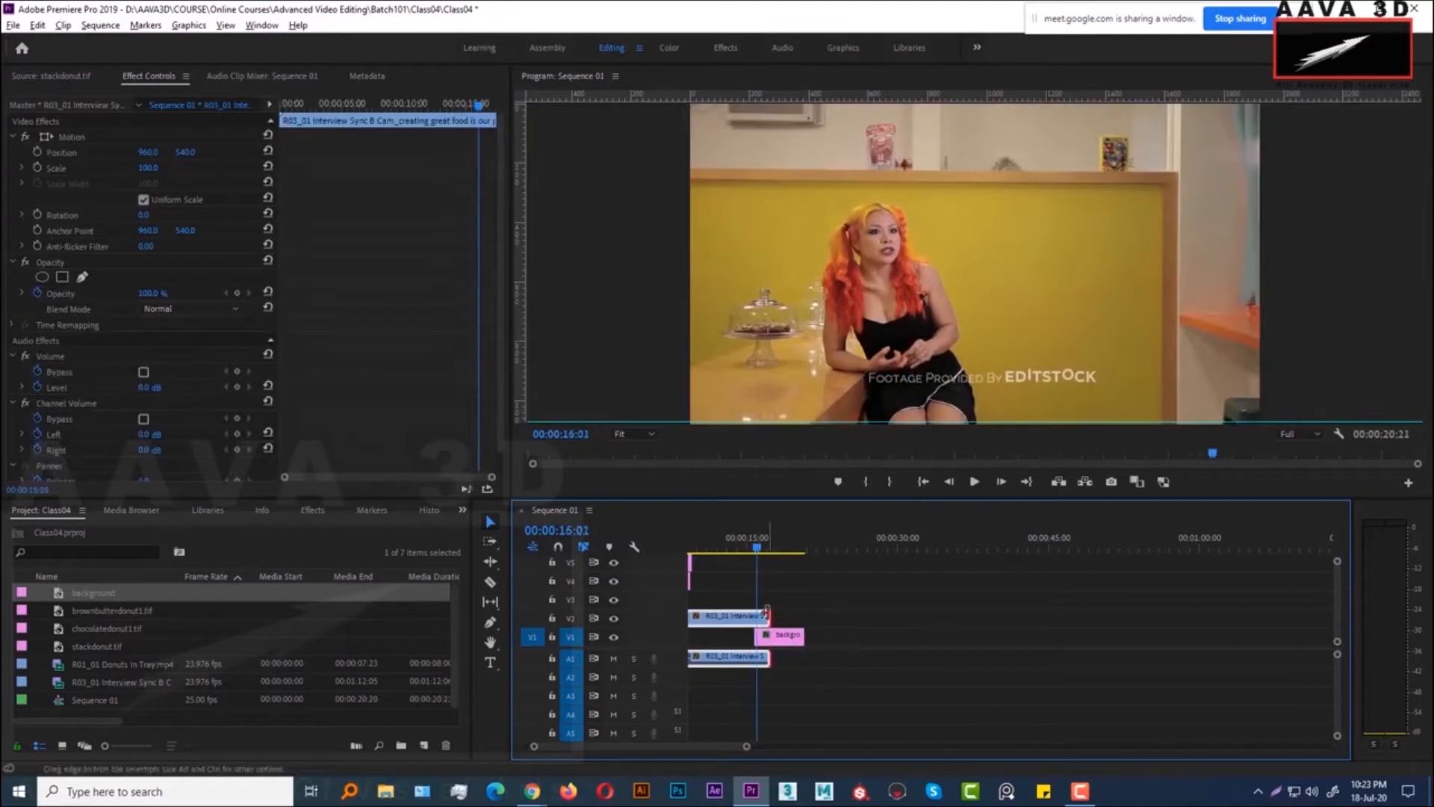
{"action": "left_click", "coordinate": [762, 548]}
{"action": "left_click_drag", "start_coordinate": [764, 551], "coordinate": [754, 550]}
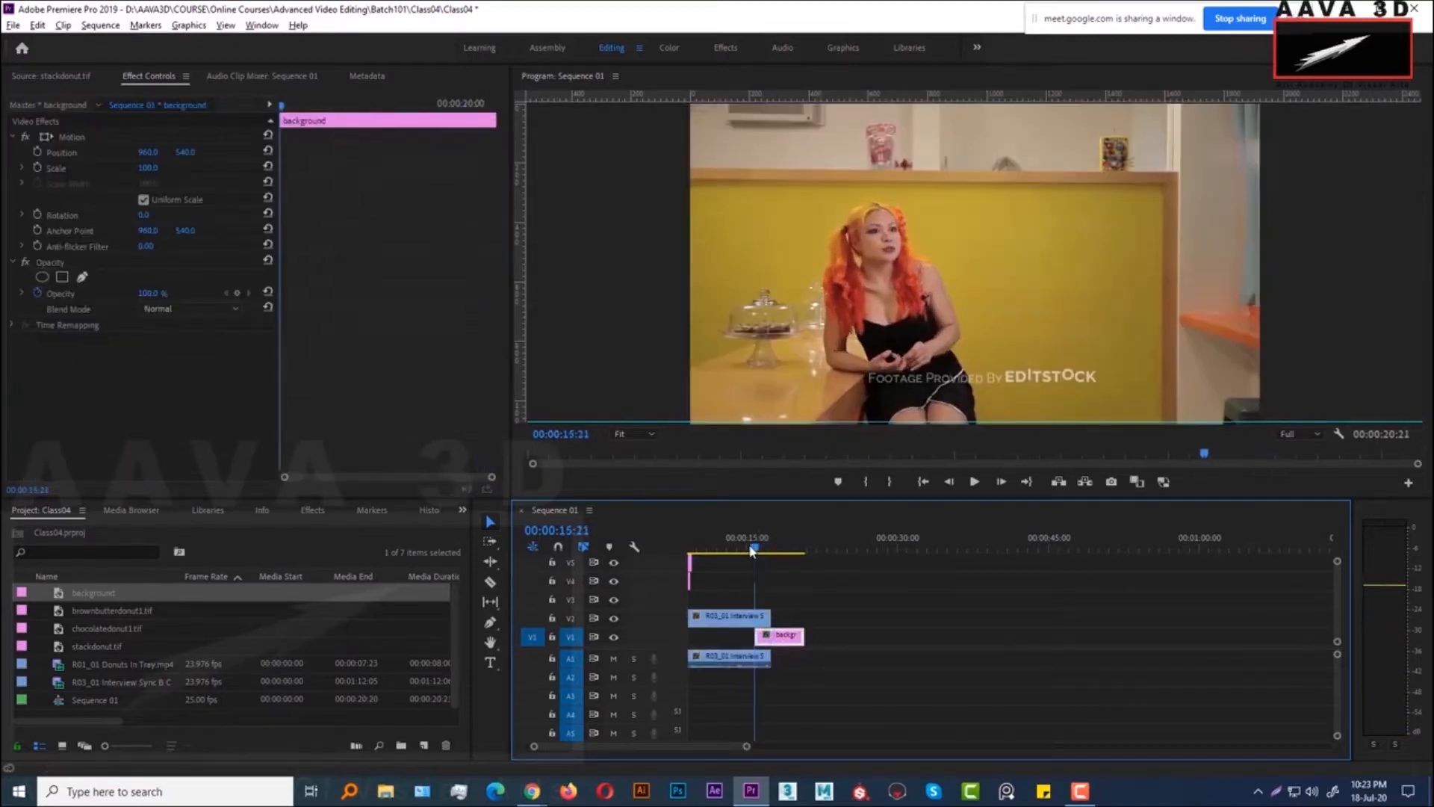
{"action": "left_click", "coordinate": [758, 622]}
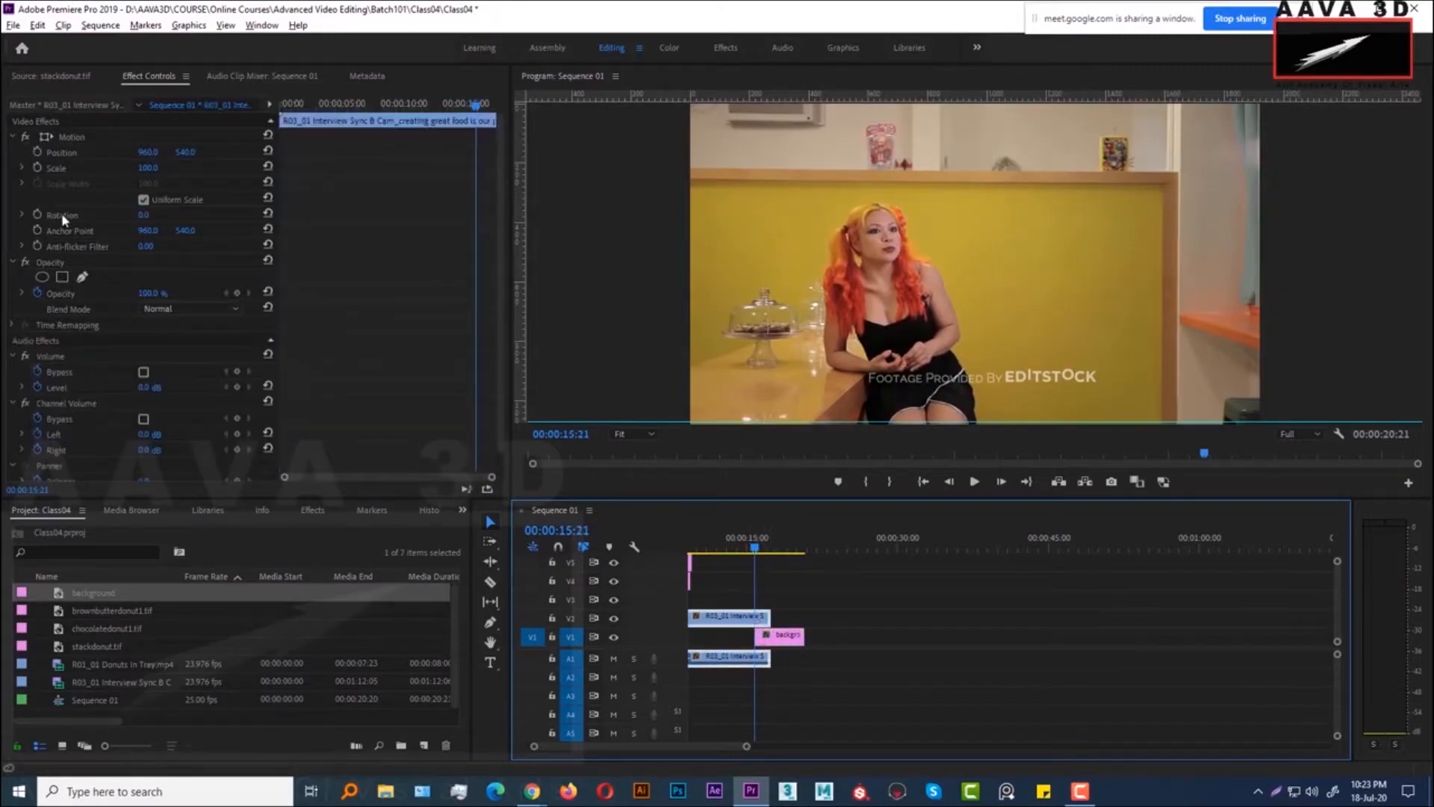
Try keyframing the interview clip's scale from 100 down to about 75 around its centre, and undo the scale animation
{"action": "left_click", "coordinate": [71, 137]}
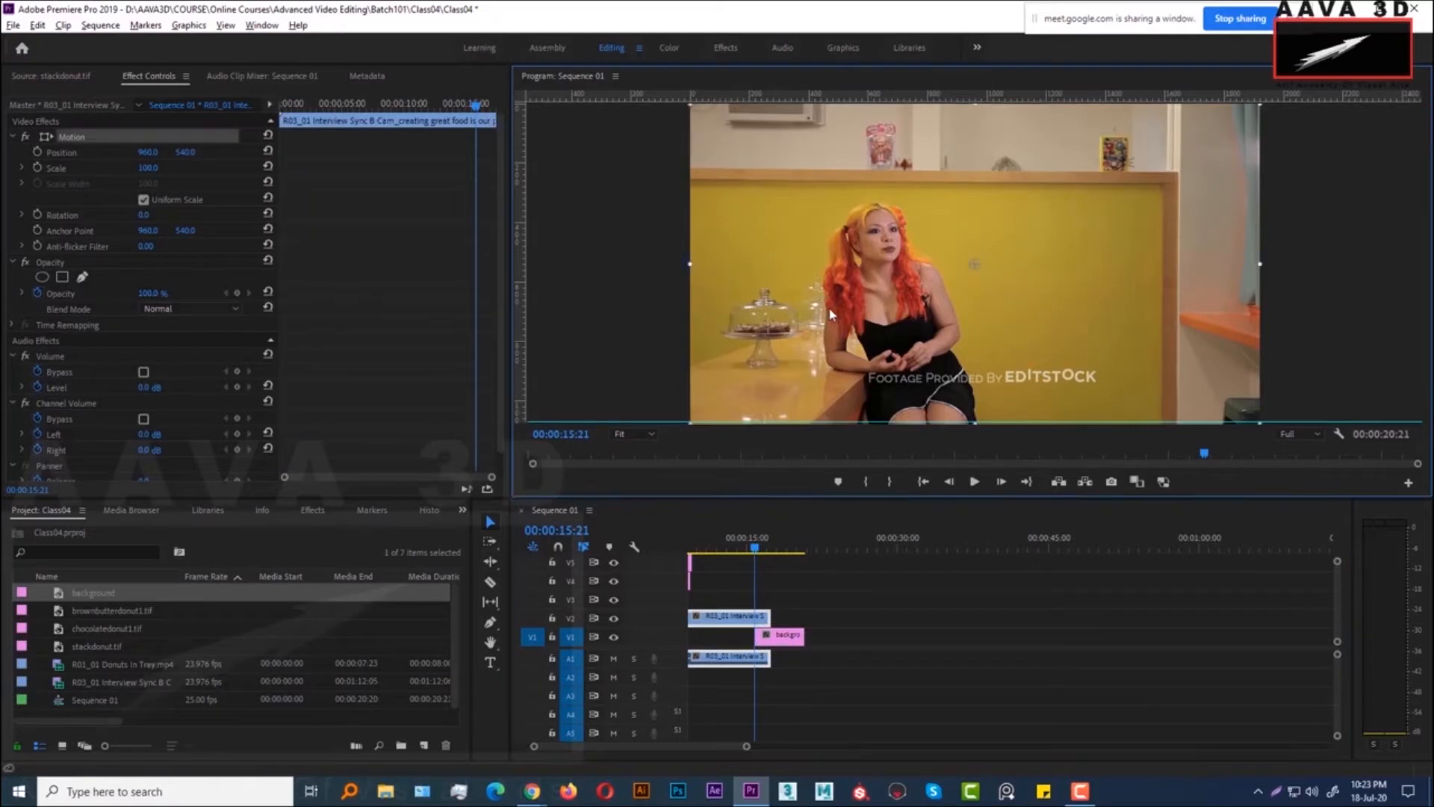
{"action": "left_click", "coordinate": [37, 169]}
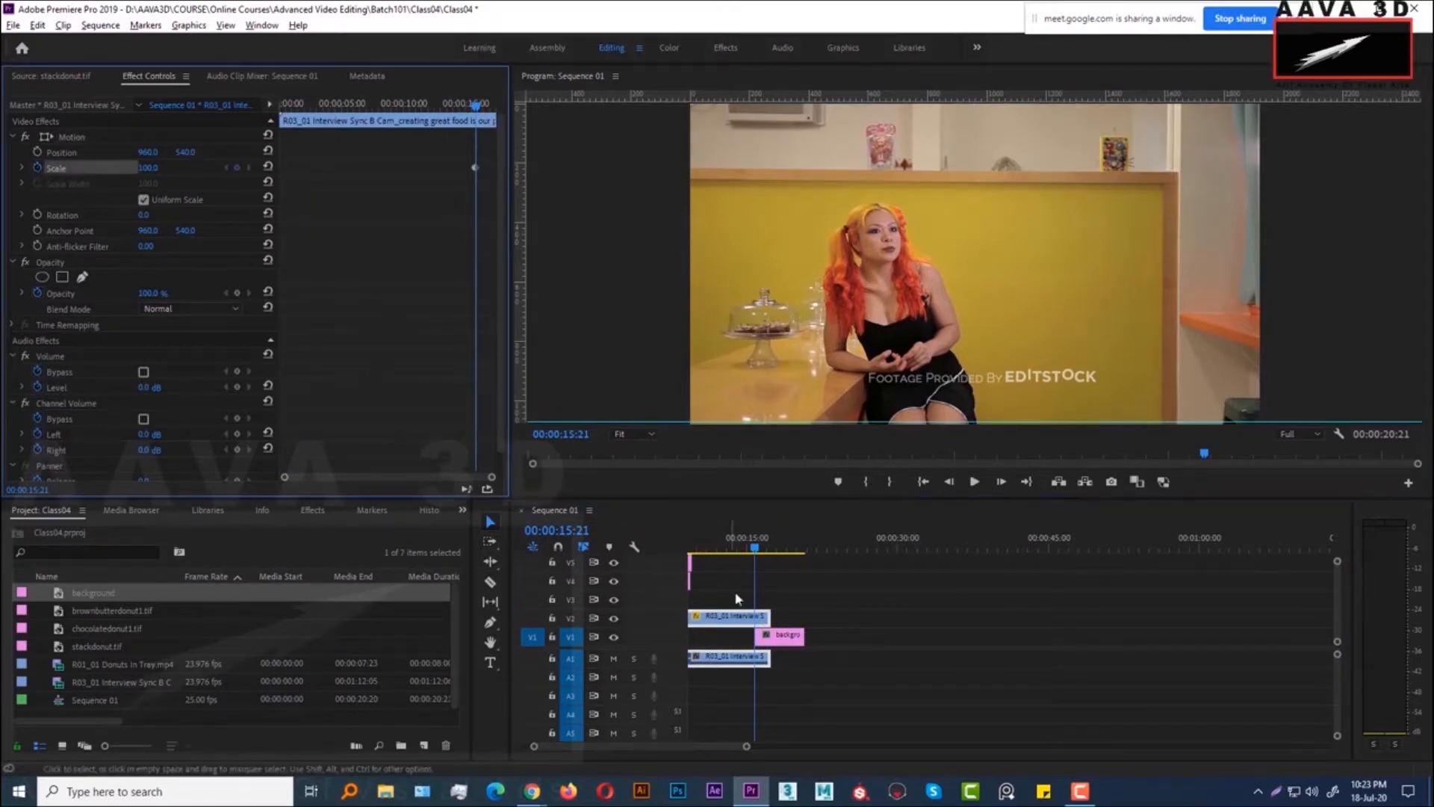
{"action": "left_click_drag", "start_coordinate": [450, 168], "coordinate": [432, 169]}
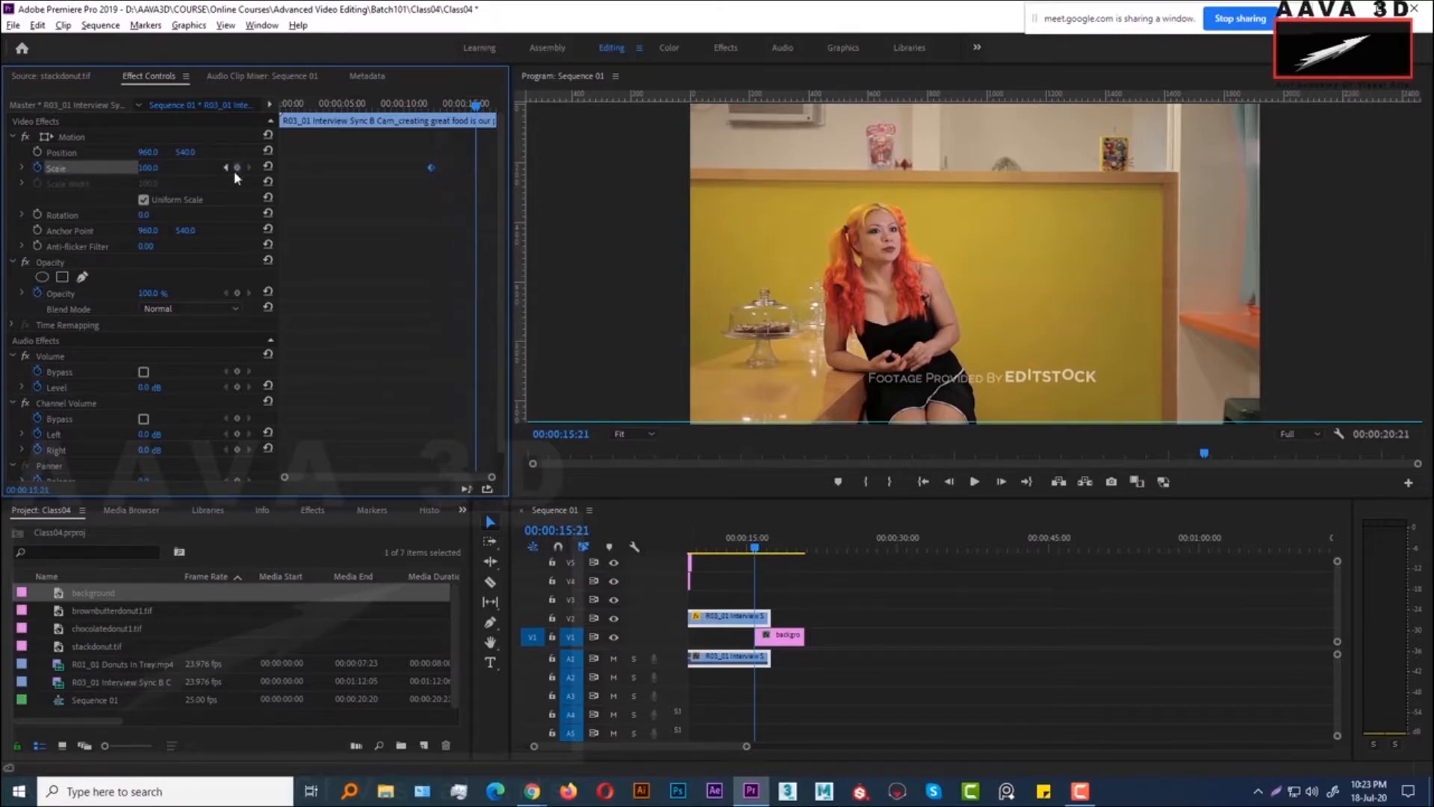
{"action": "left_click", "coordinate": [722, 358]}
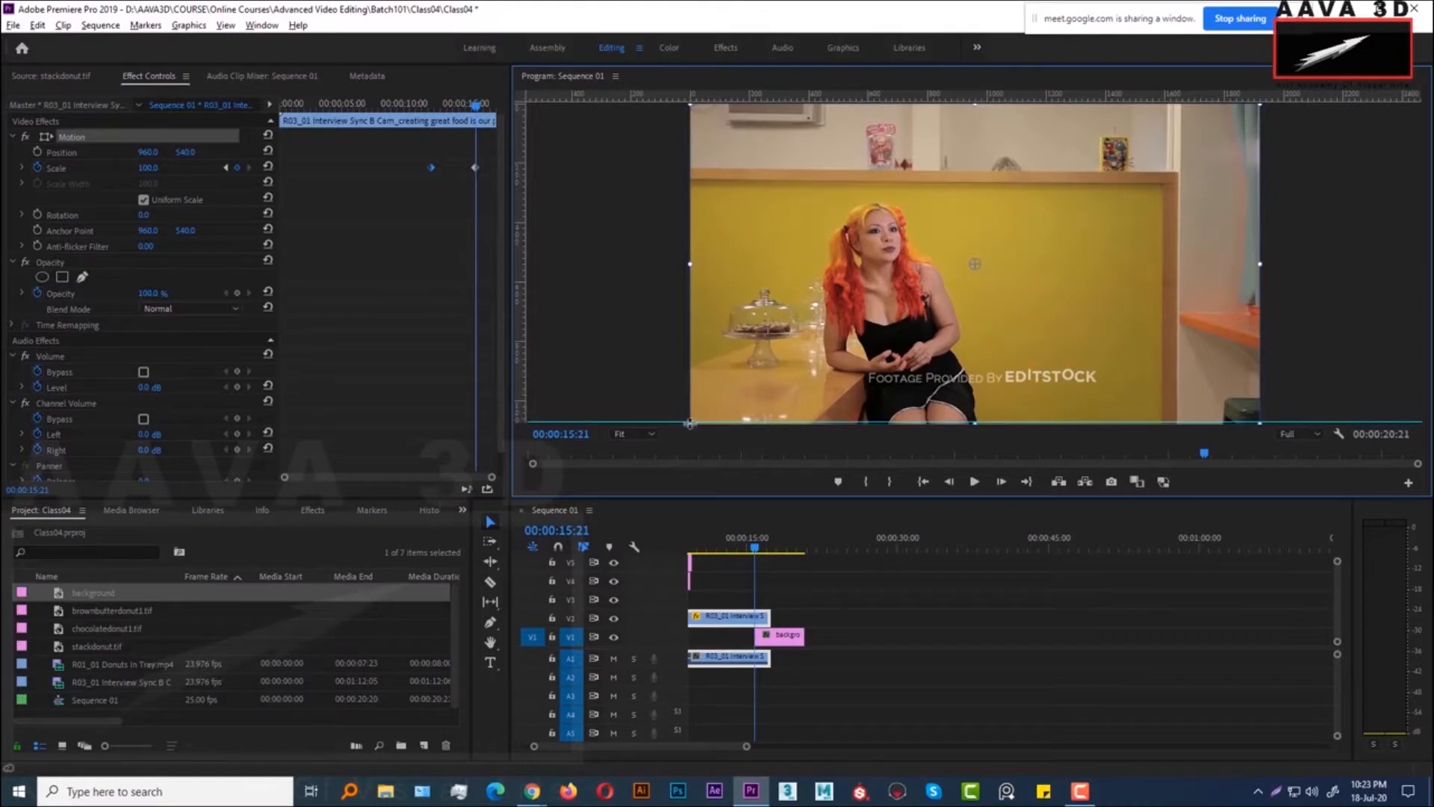
{"action": "left_click_drag", "start_coordinate": [690, 424], "coordinate": [713, 342]}
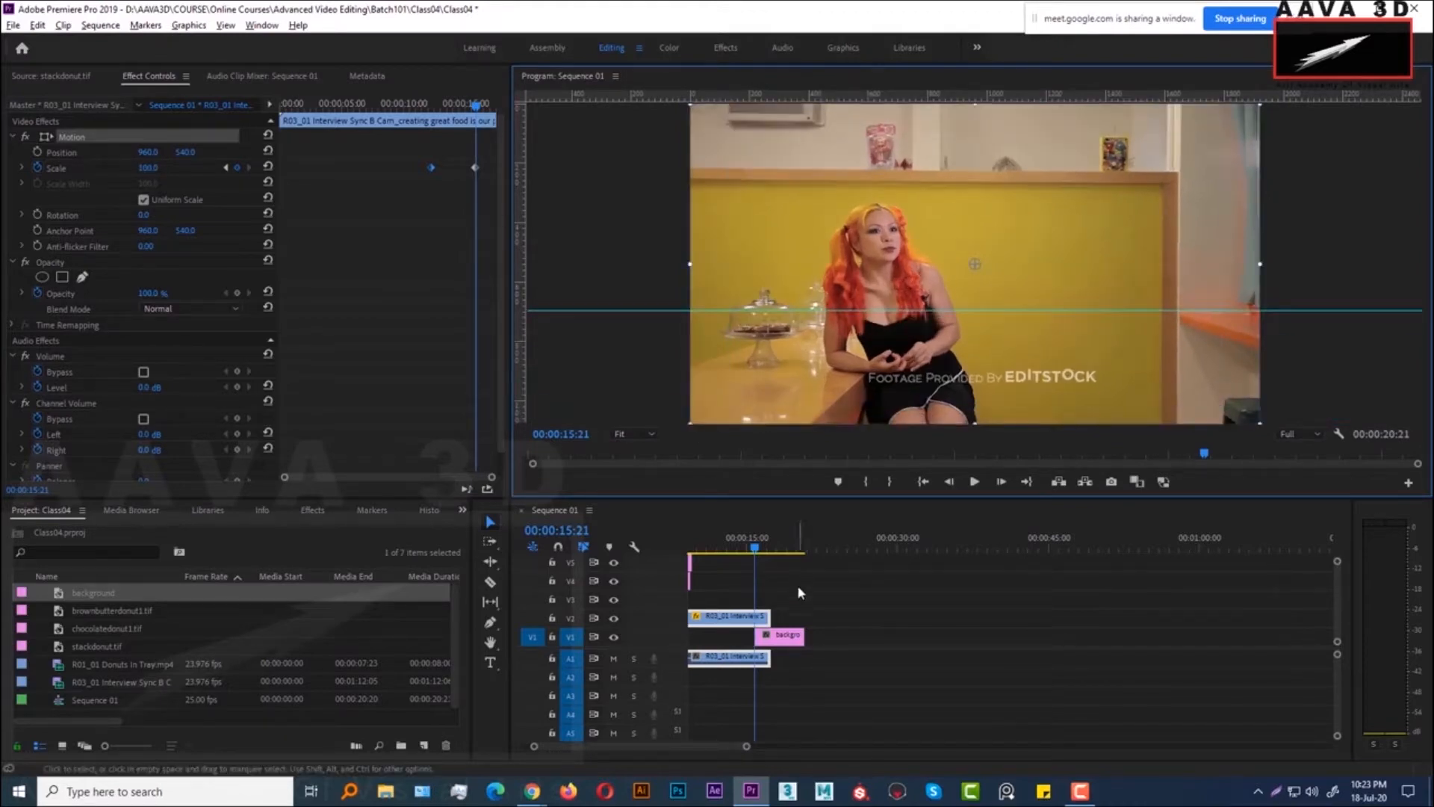
{"action": "key", "text": "ctrl+z"}
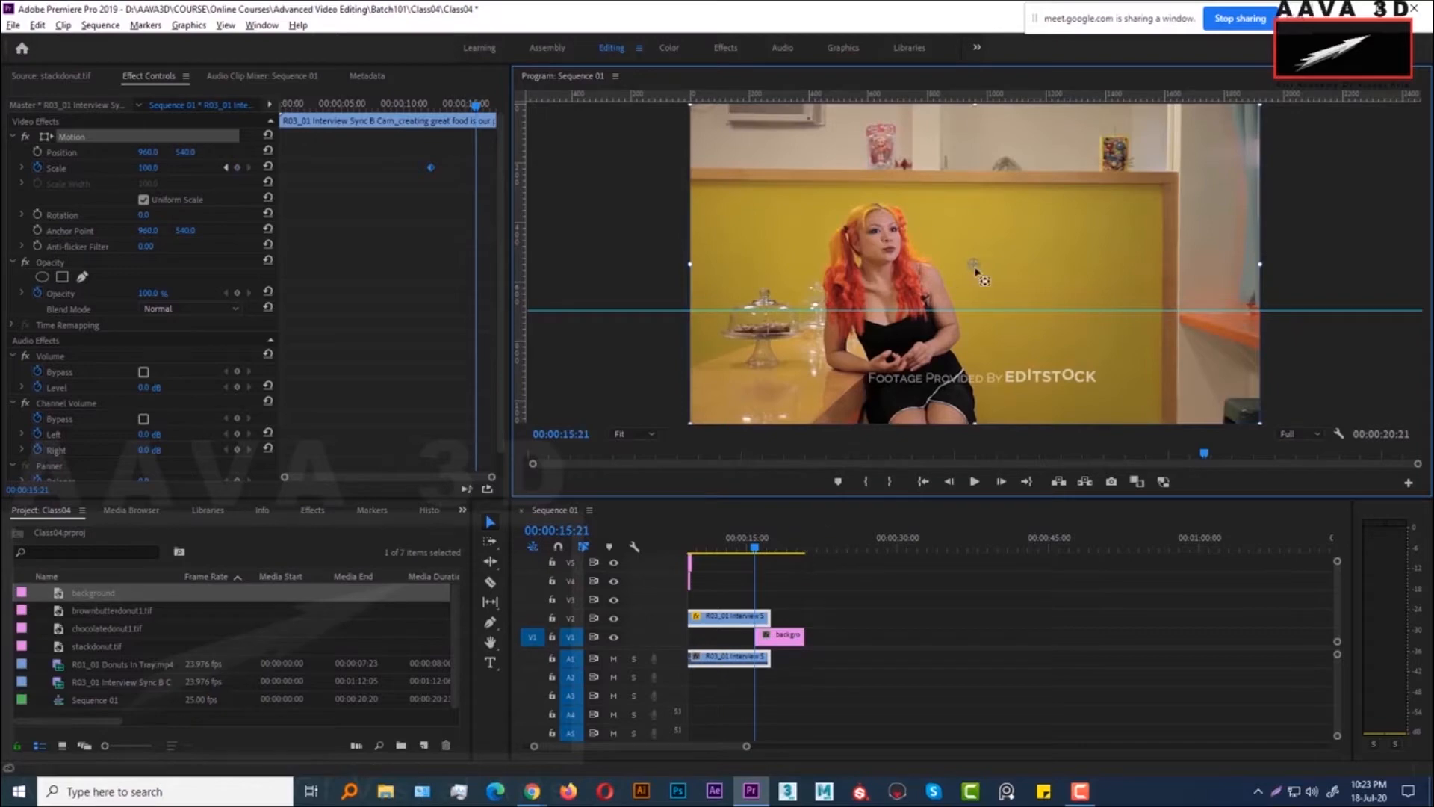
{"action": "key", "text": "ctrl+shift+z"}
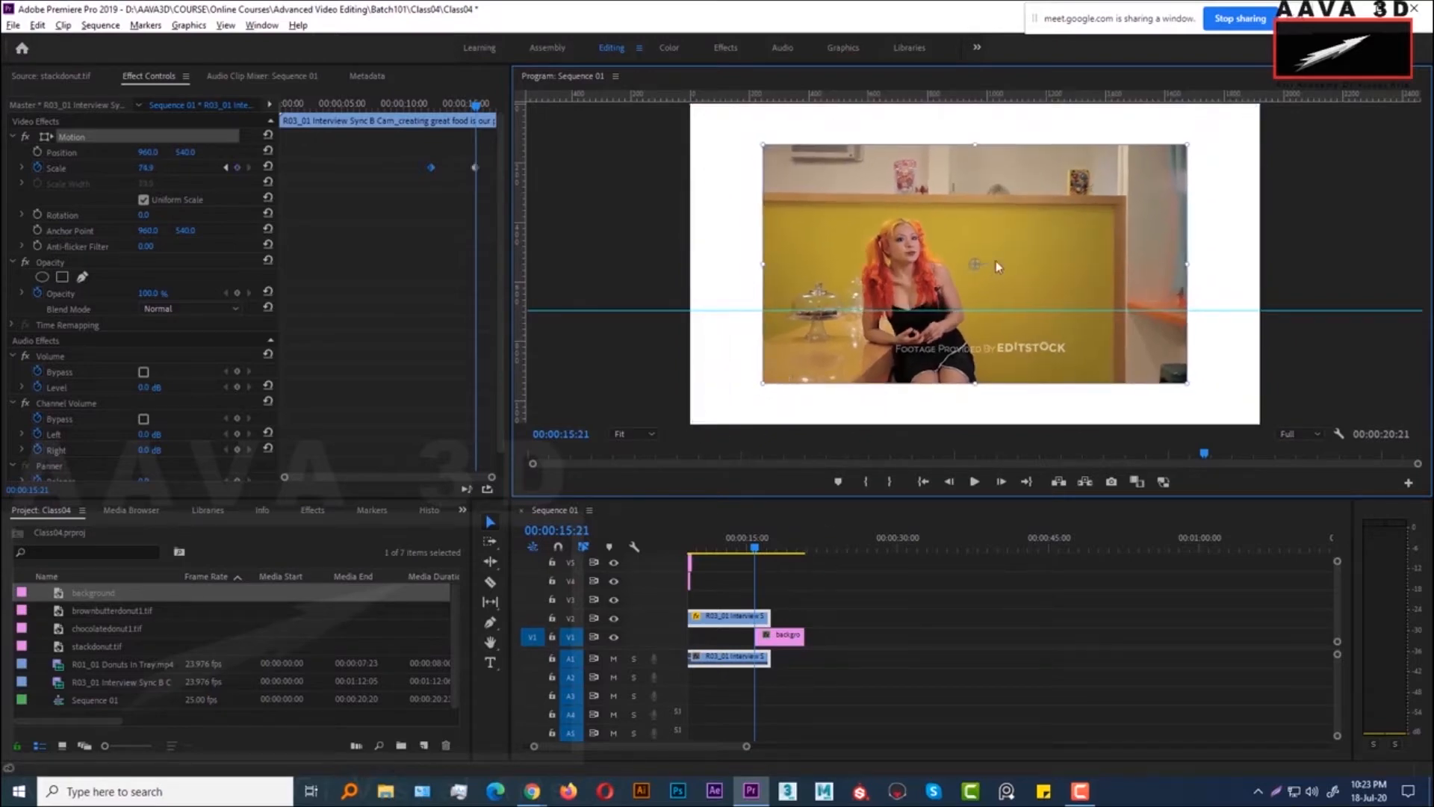
{"action": "key", "text": "ctrl+z"}
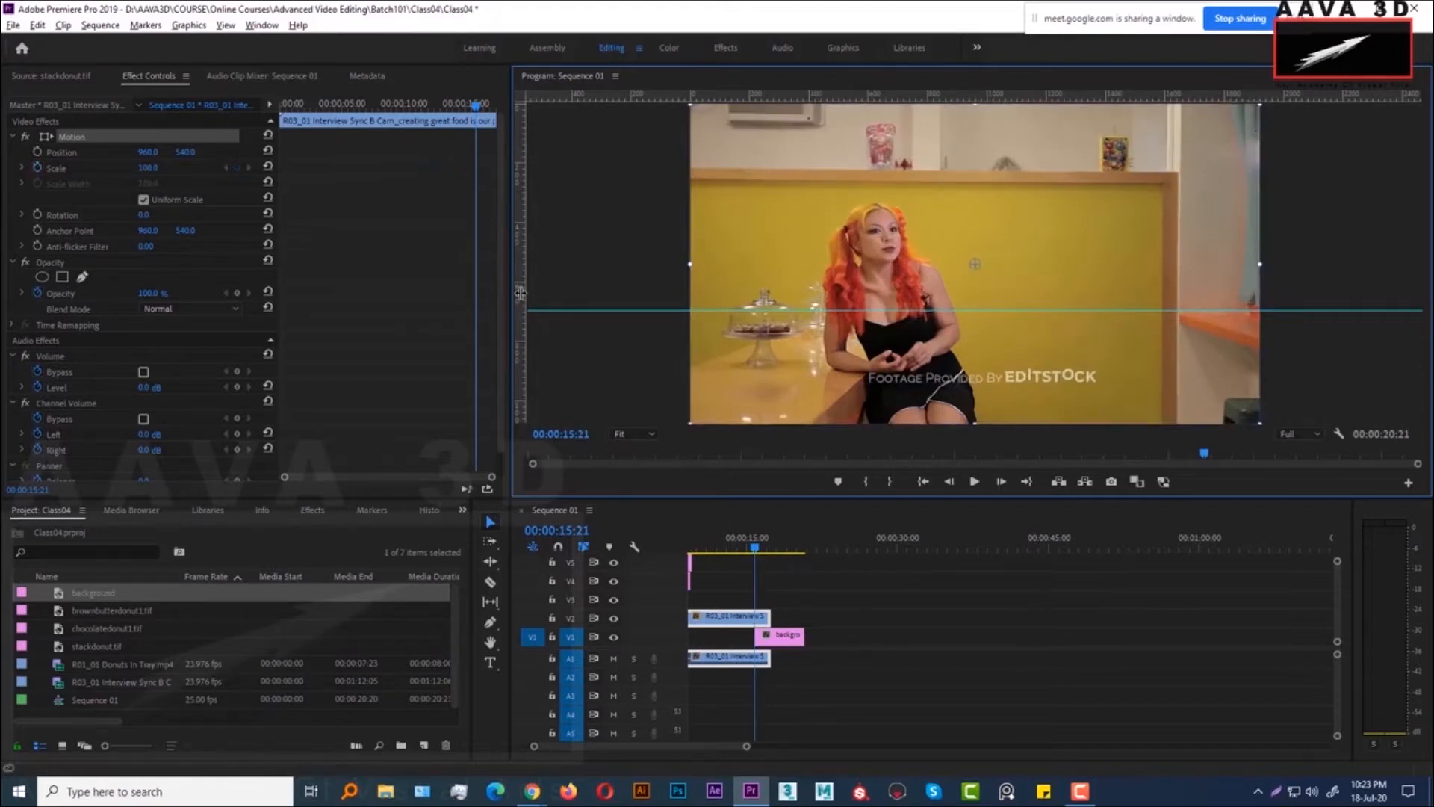
Move the interview clip's anchor point to the frame's upper-right corner, at about 1915, 5
{"action": "left_click", "coordinate": [67, 231]}
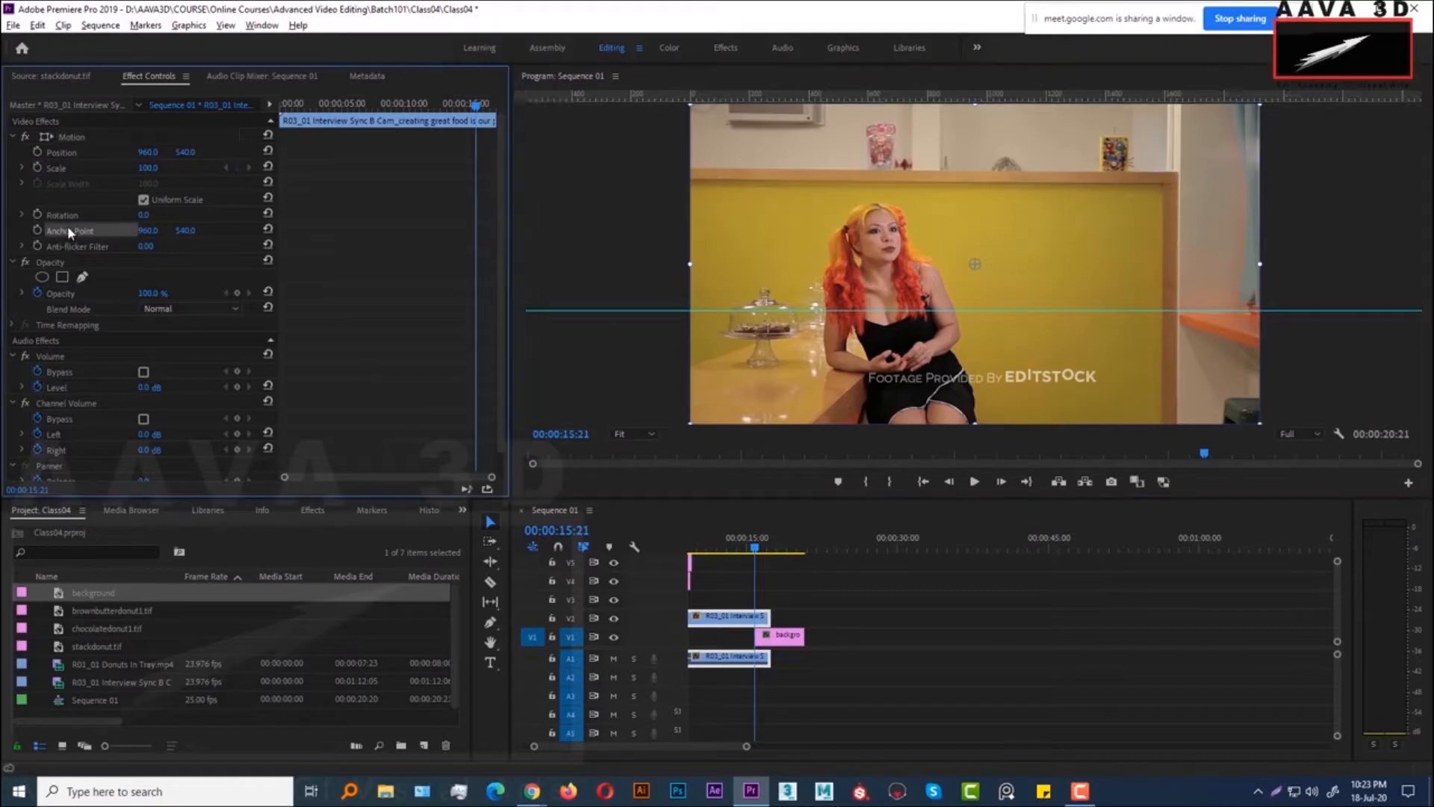
{"action": "left_click_drag", "start_coordinate": [975, 264], "coordinate": [1259, 109]}
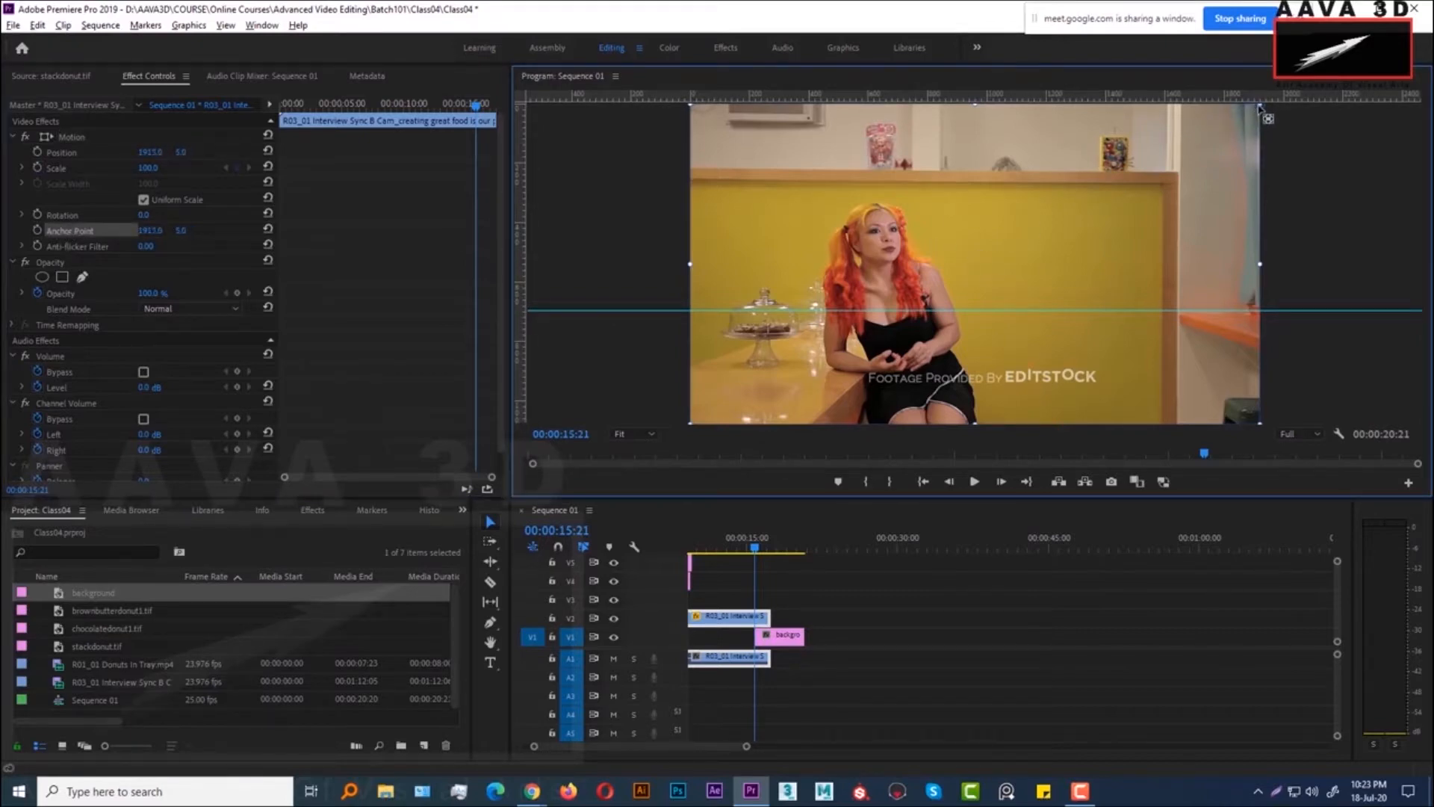
{"action": "left_click", "coordinate": [73, 140]}
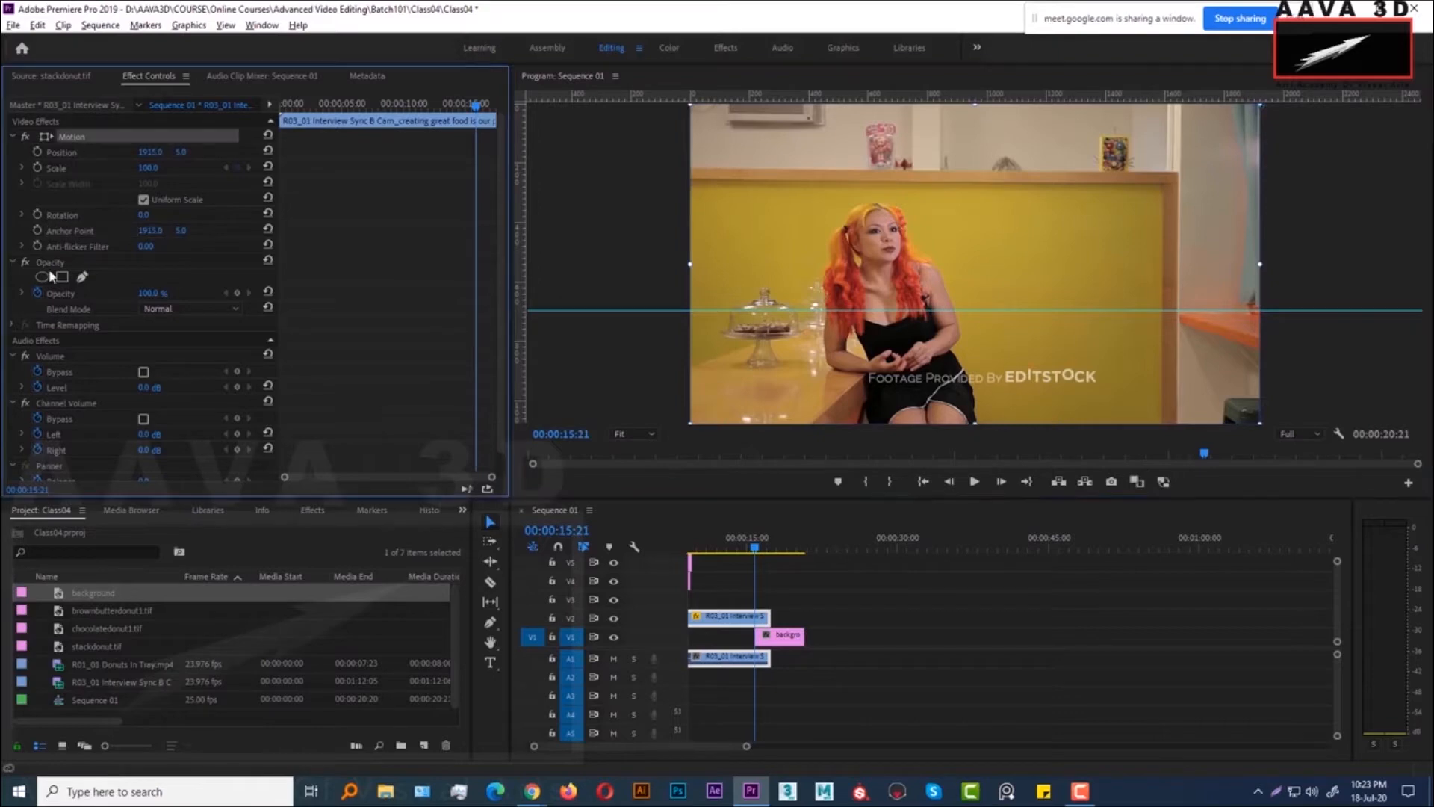
{"action": "left_click", "coordinate": [67, 235]}
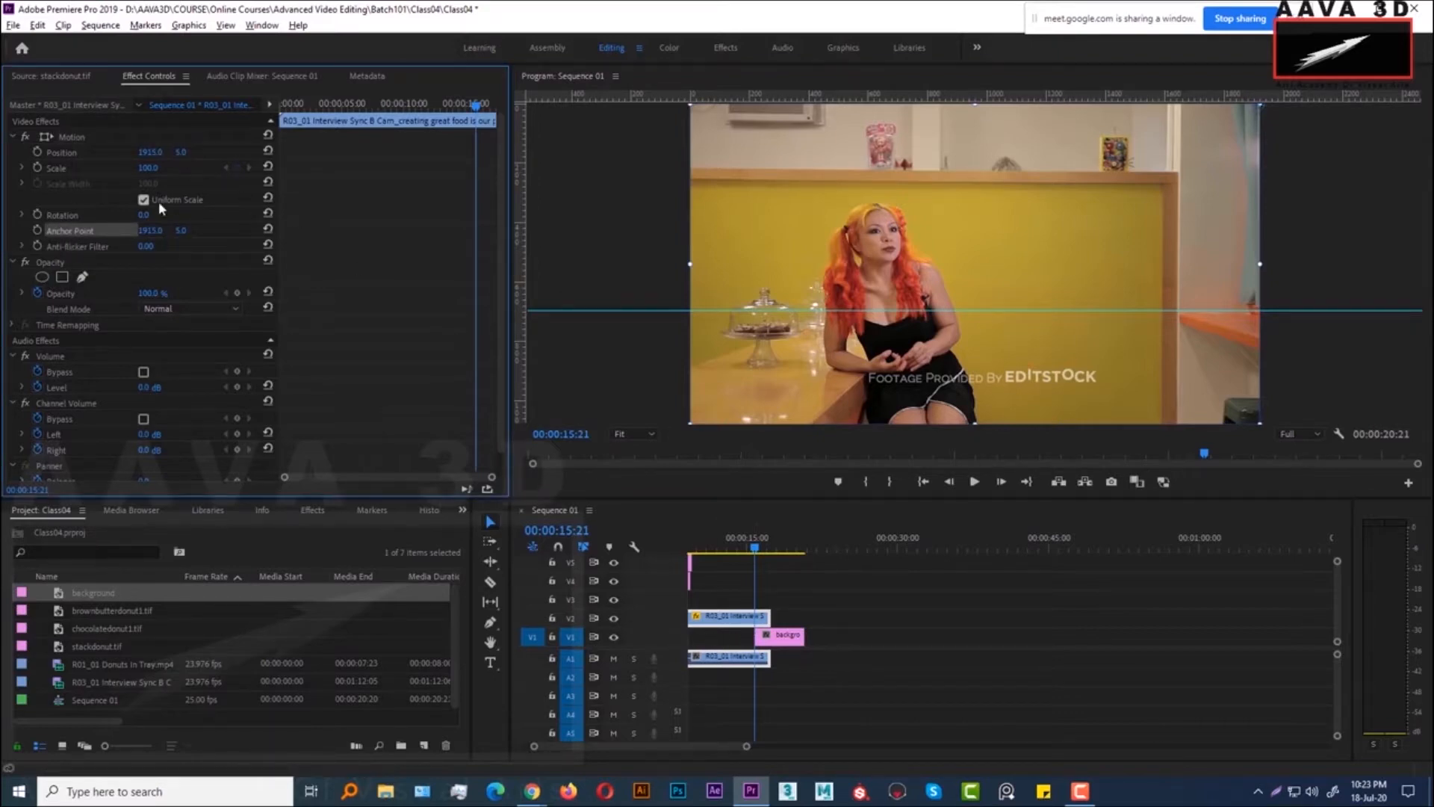
Keyframe the interview clip's scale at 100 about three seconds before the playhead and at about 83.2 at 00:00:15:21
{"action": "left_click", "coordinate": [37, 167]}
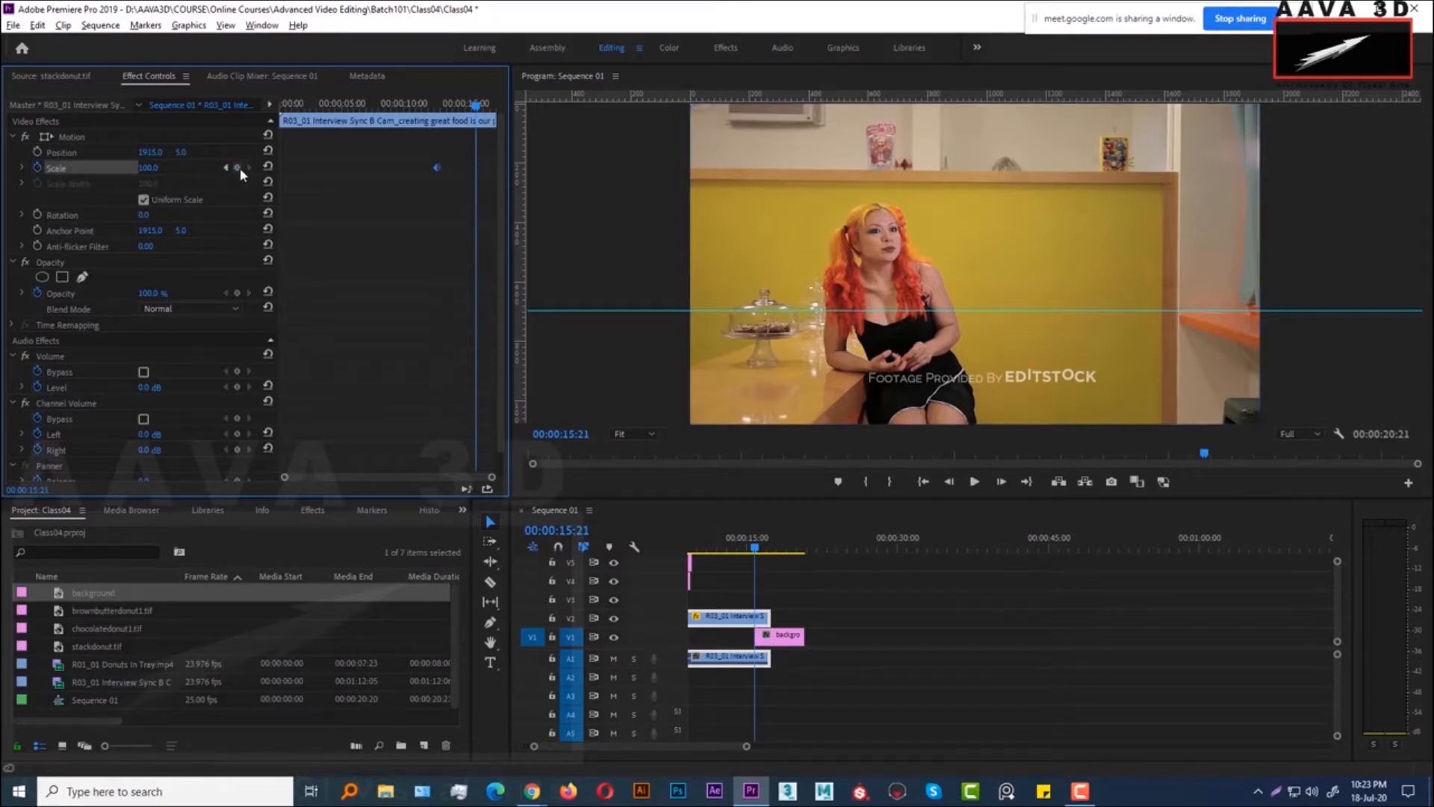
{"action": "double_click", "coordinate": [736, 388]}
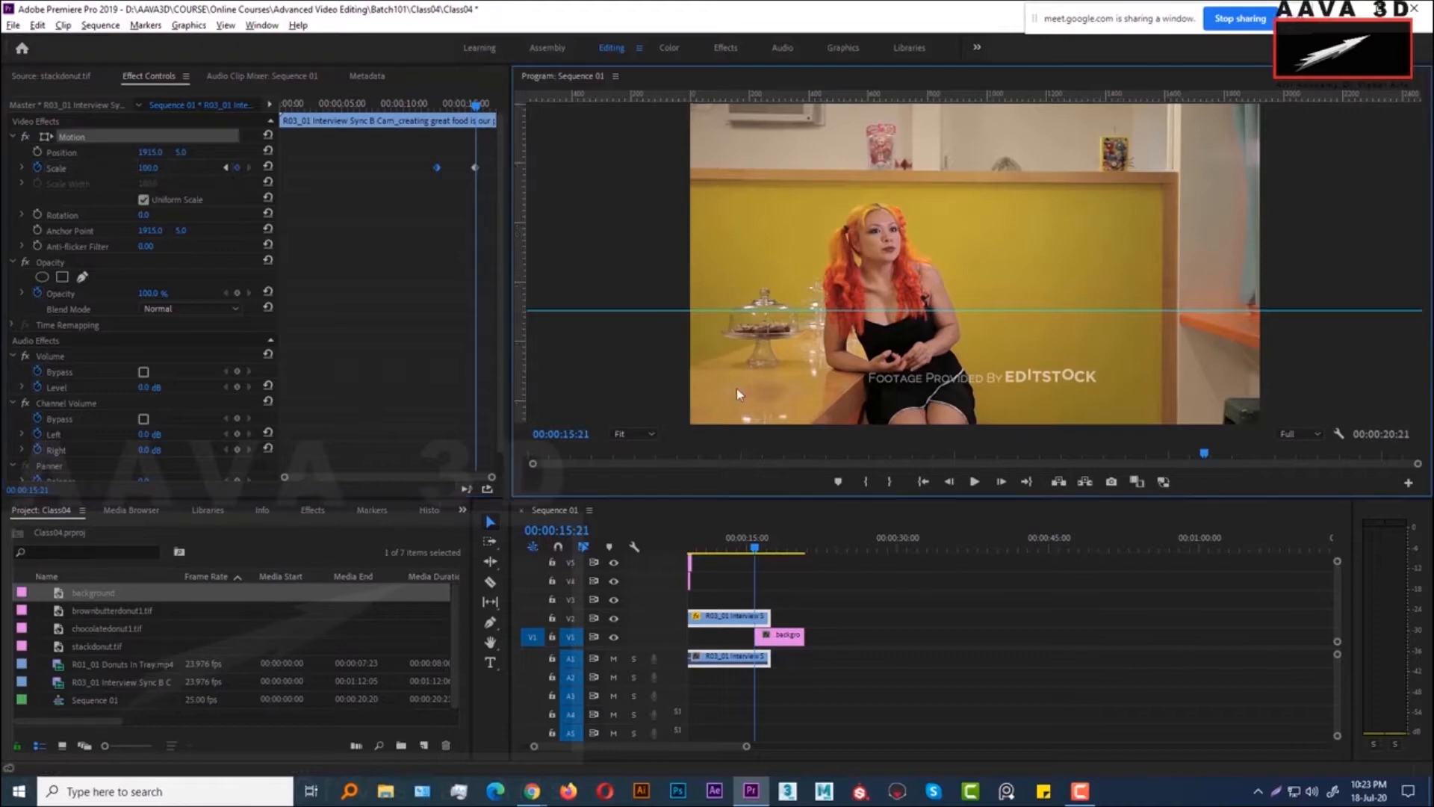
{"action": "left_click_drag", "start_coordinate": [689, 422], "coordinate": [792, 366]}
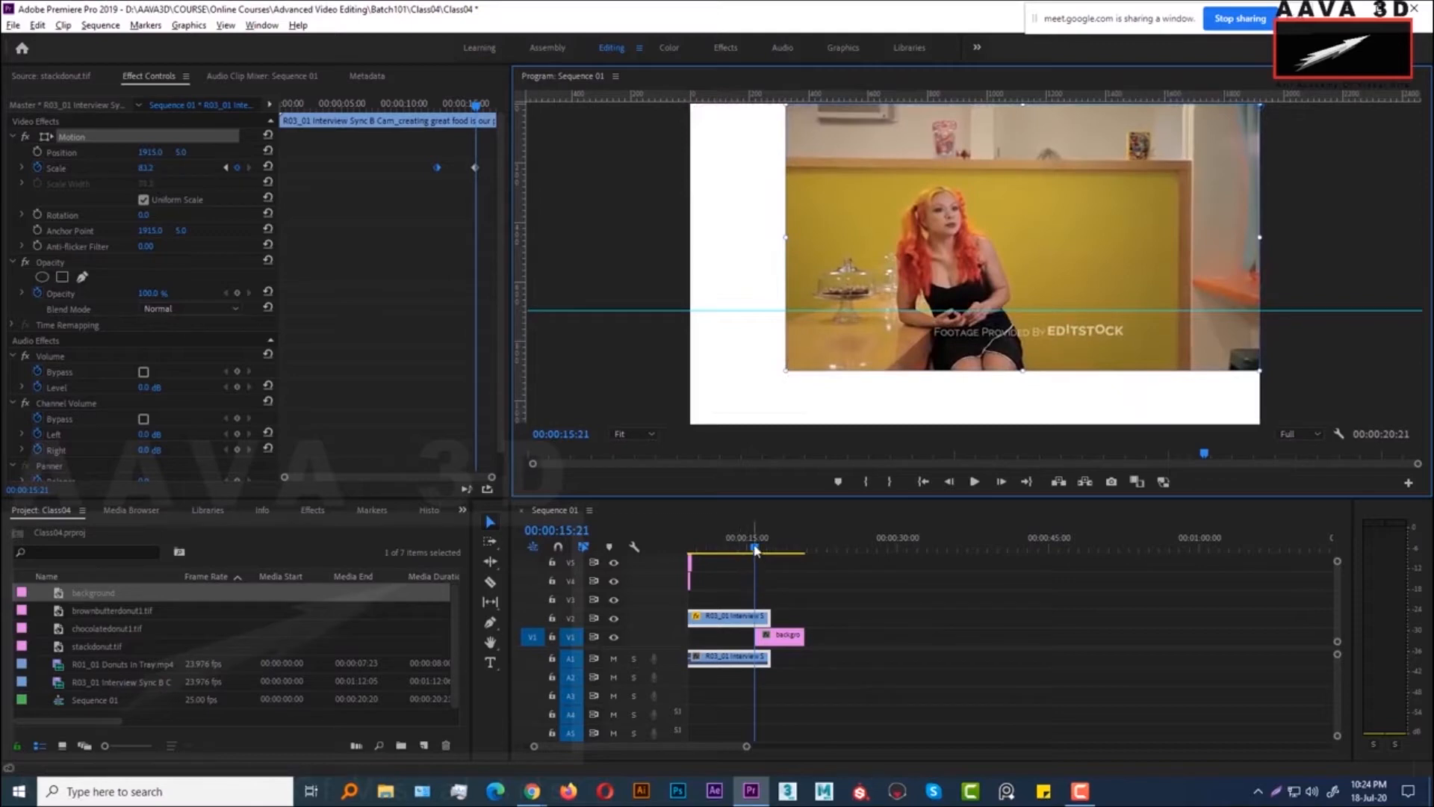
Play back the interview clip's shrink animation from 00:00:10:23 until the background image appears behind it
{"action": "left_click_drag", "start_coordinate": [757, 549], "coordinate": [708, 545]}
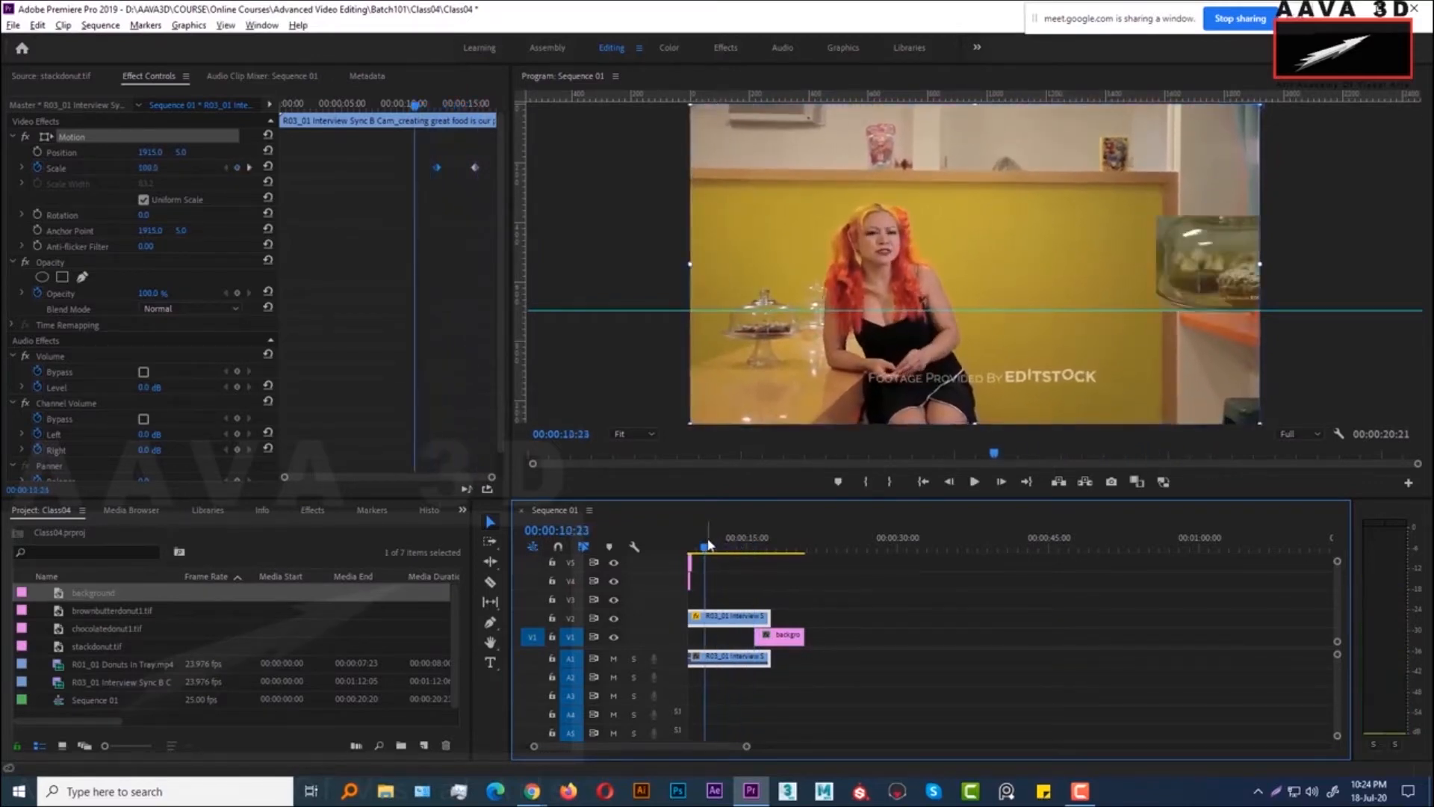
{"action": "key", "text": "space"}
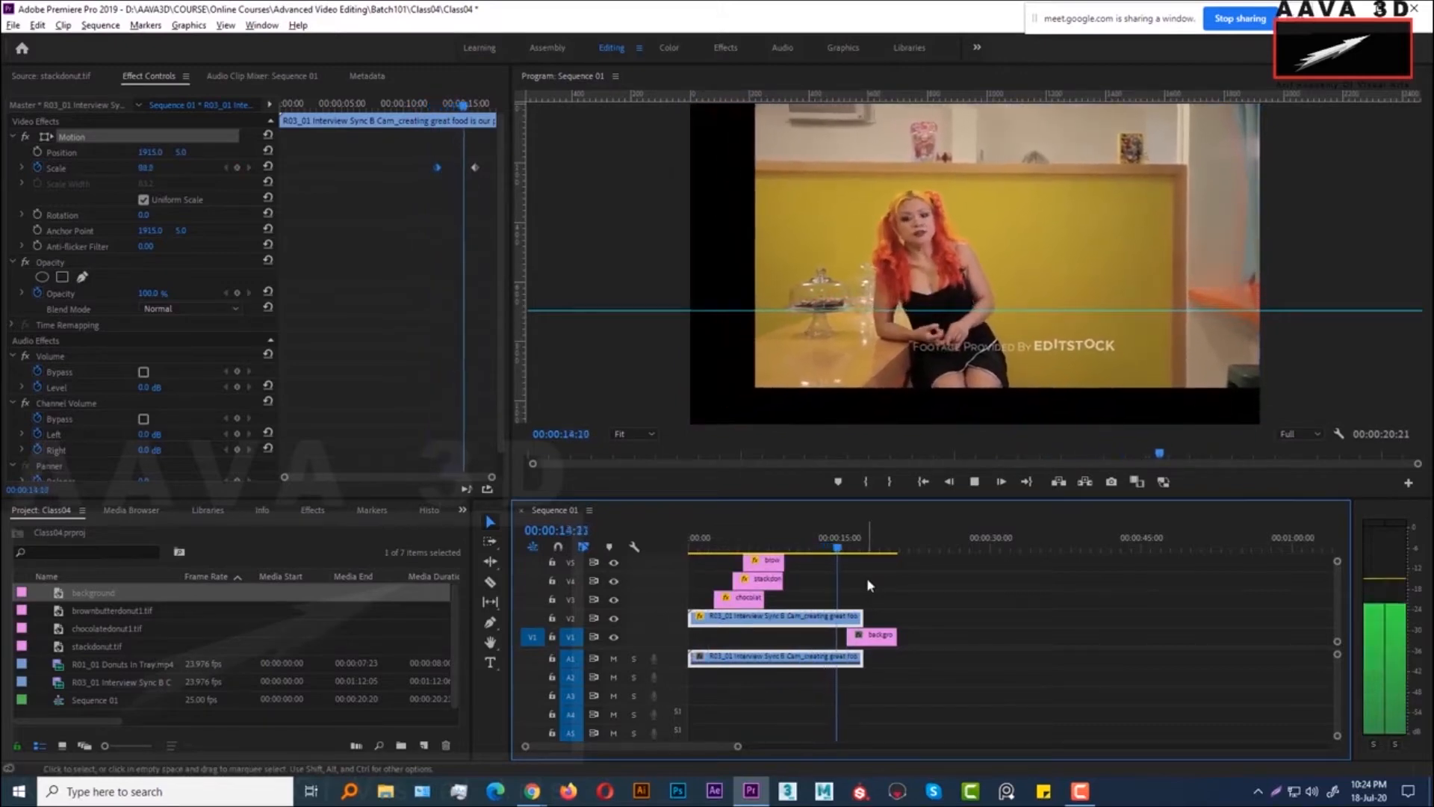
{"action": "key", "text": "space"}
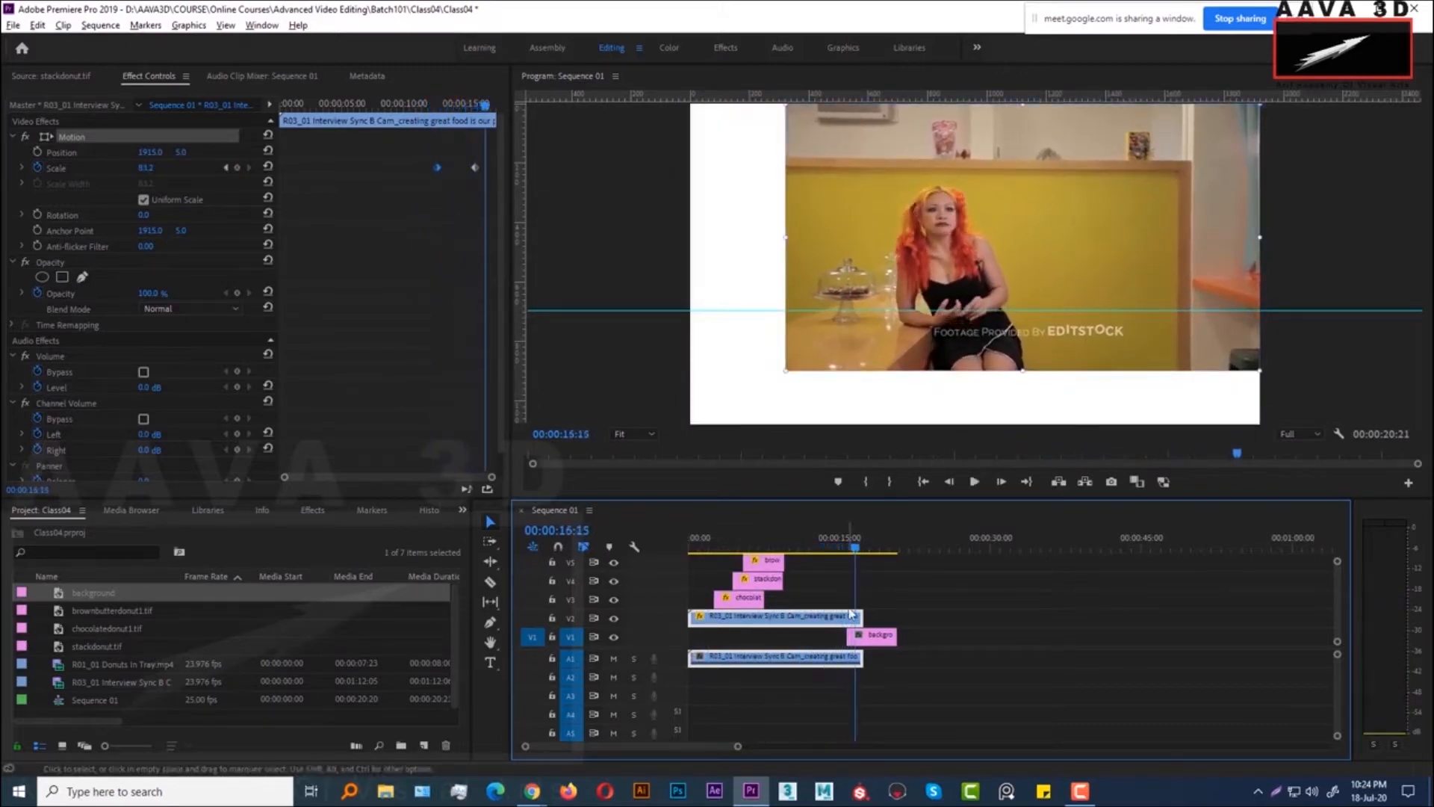
{"action": "left_click", "coordinate": [1051, 680]}
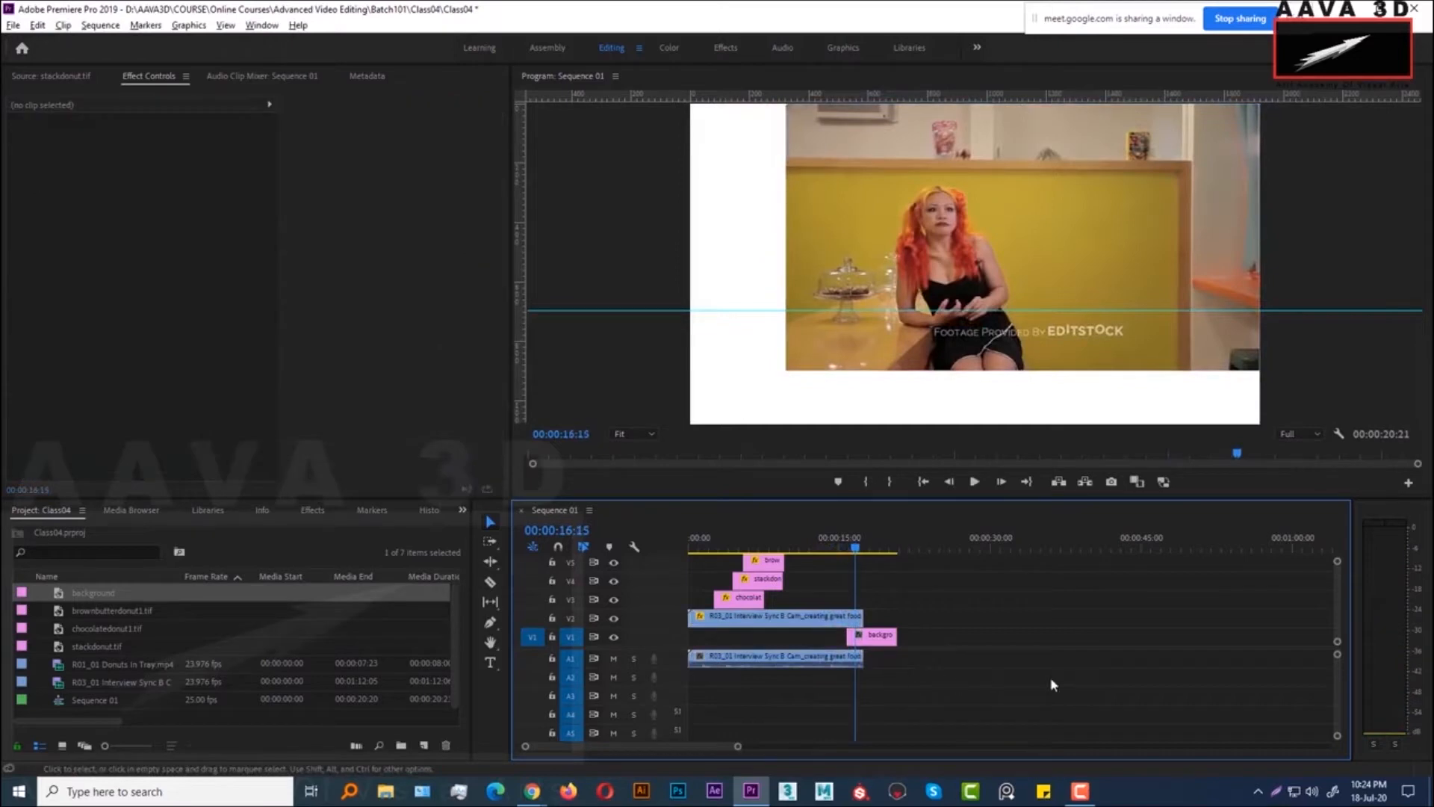
Replace the background image on track V1 with chocolatedonut1.tif, placed under the end of the interview clip
{"action": "left_click", "coordinate": [871, 636]}
{"action": "key", "text": "Delete"}
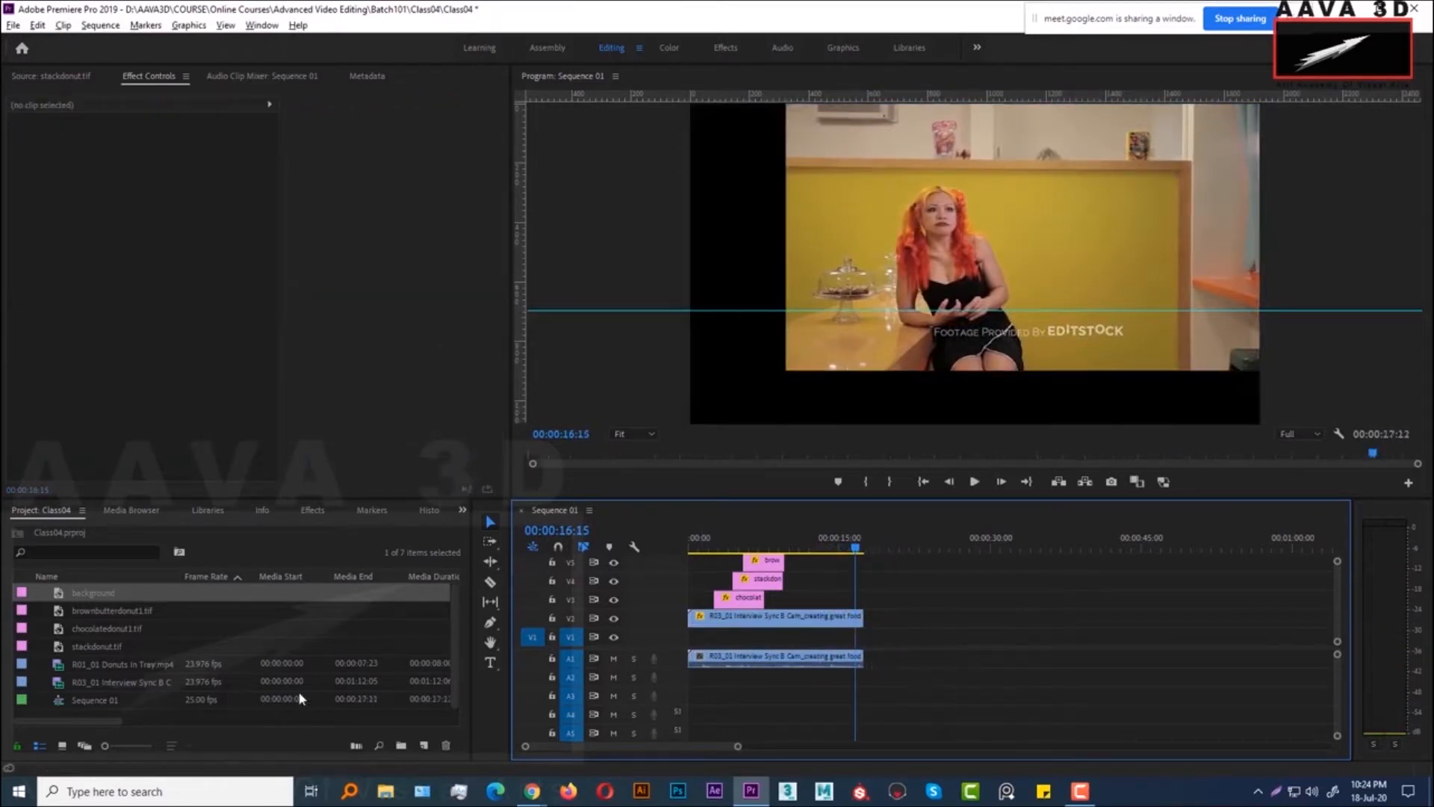
{"action": "left_click_drag", "start_coordinate": [84, 621], "coordinate": [835, 637]}
Extend the start of chocolatedonut1.tif on V1 back to about 8 seconds, and play back the shrink animation from 00:00:12:05
{"action": "left_click_drag", "start_coordinate": [853, 549], "coordinate": [810, 549]}
{"action": "key", "text": "space"}
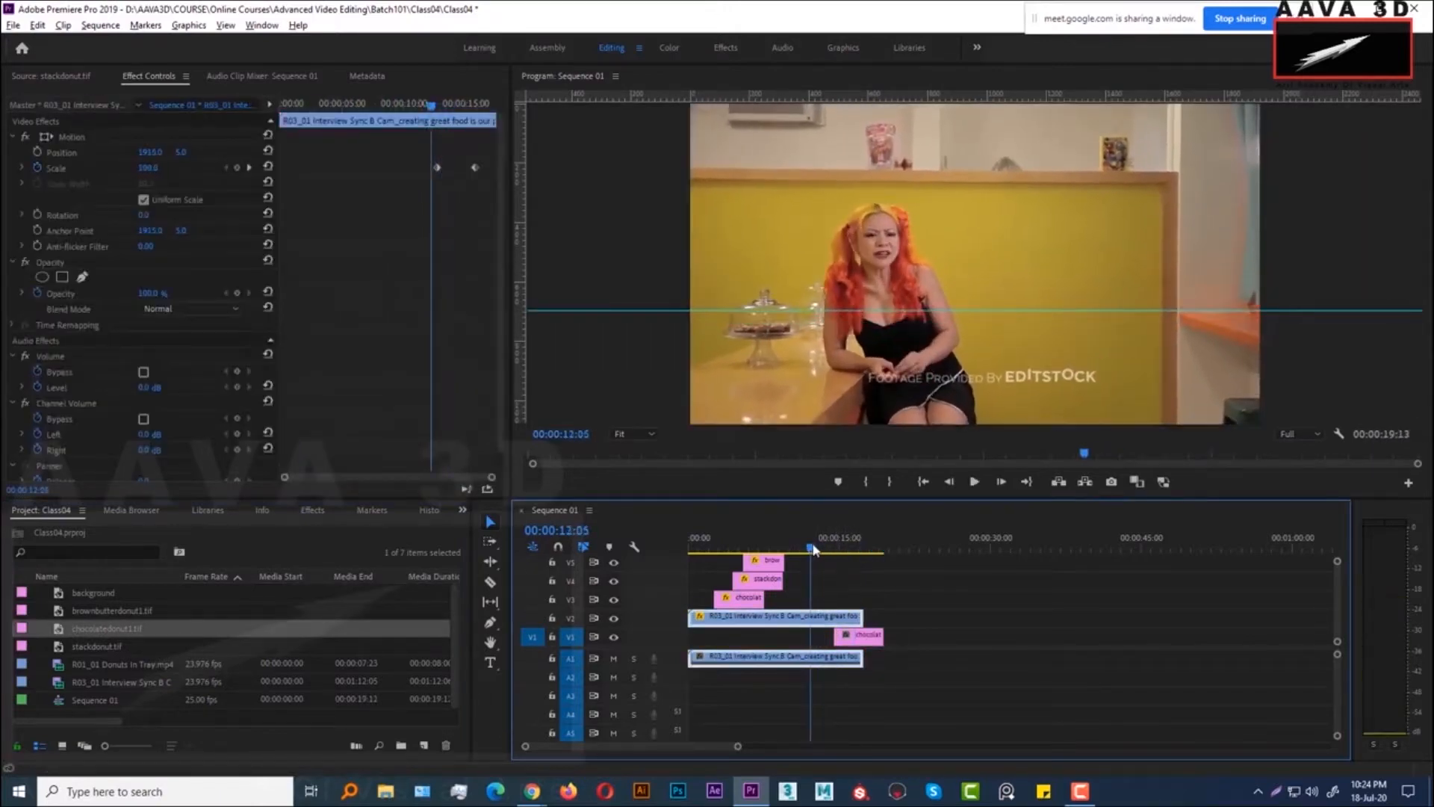
{"action": "left_click_drag", "start_coordinate": [837, 633], "coordinate": [770, 634]}
{"action": "key", "text": "space"}
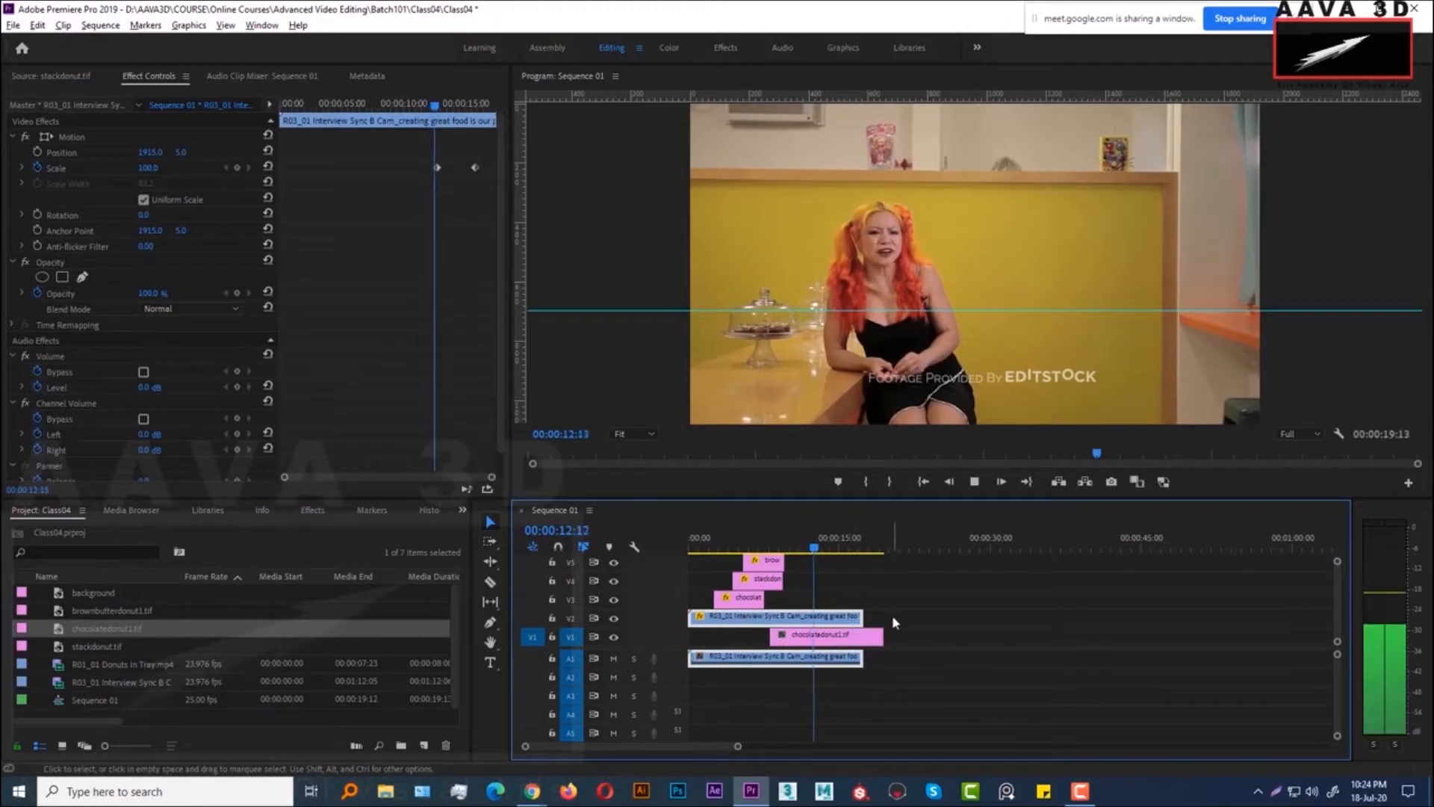
{"action": "key", "text": "space"}
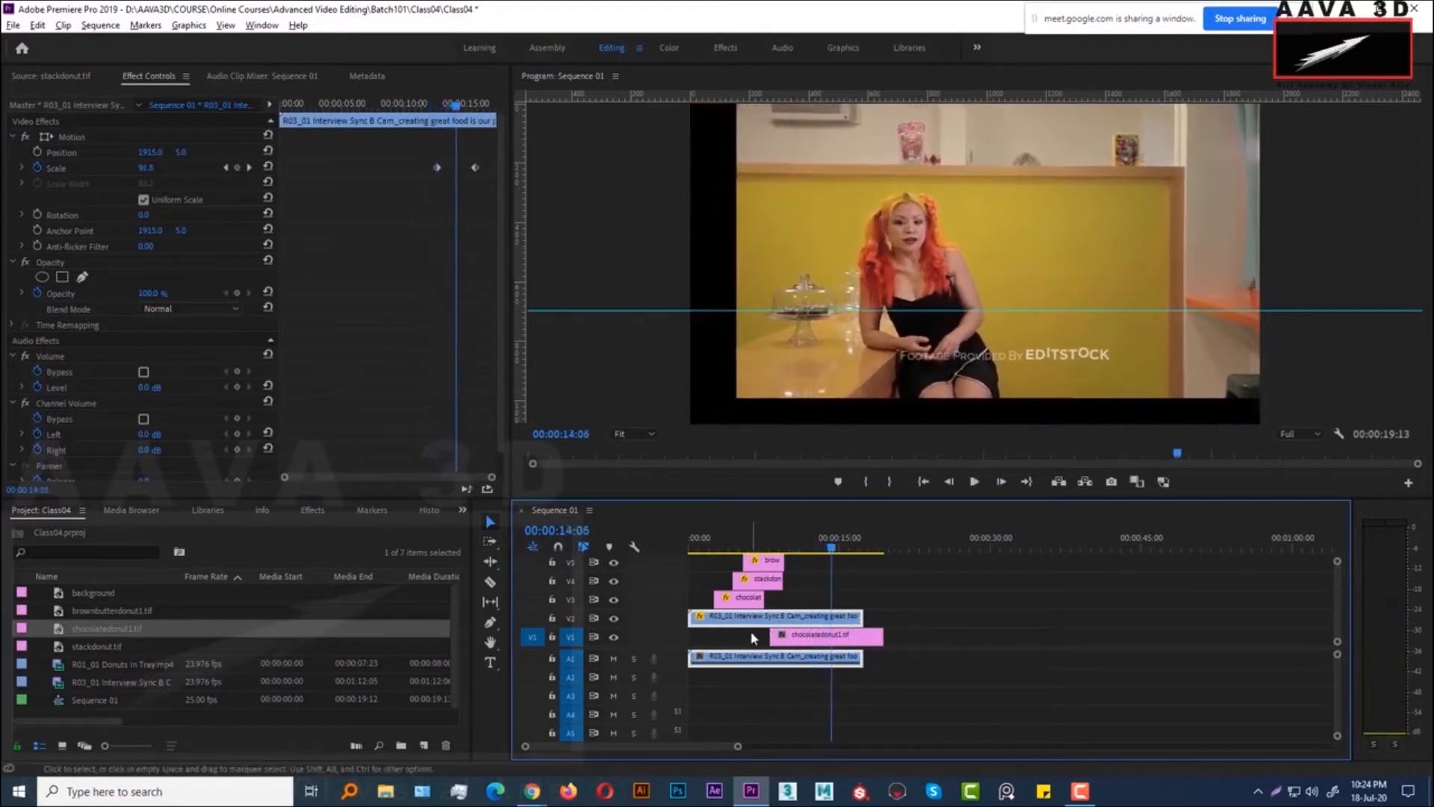
{"action": "left_click", "coordinate": [894, 614]}
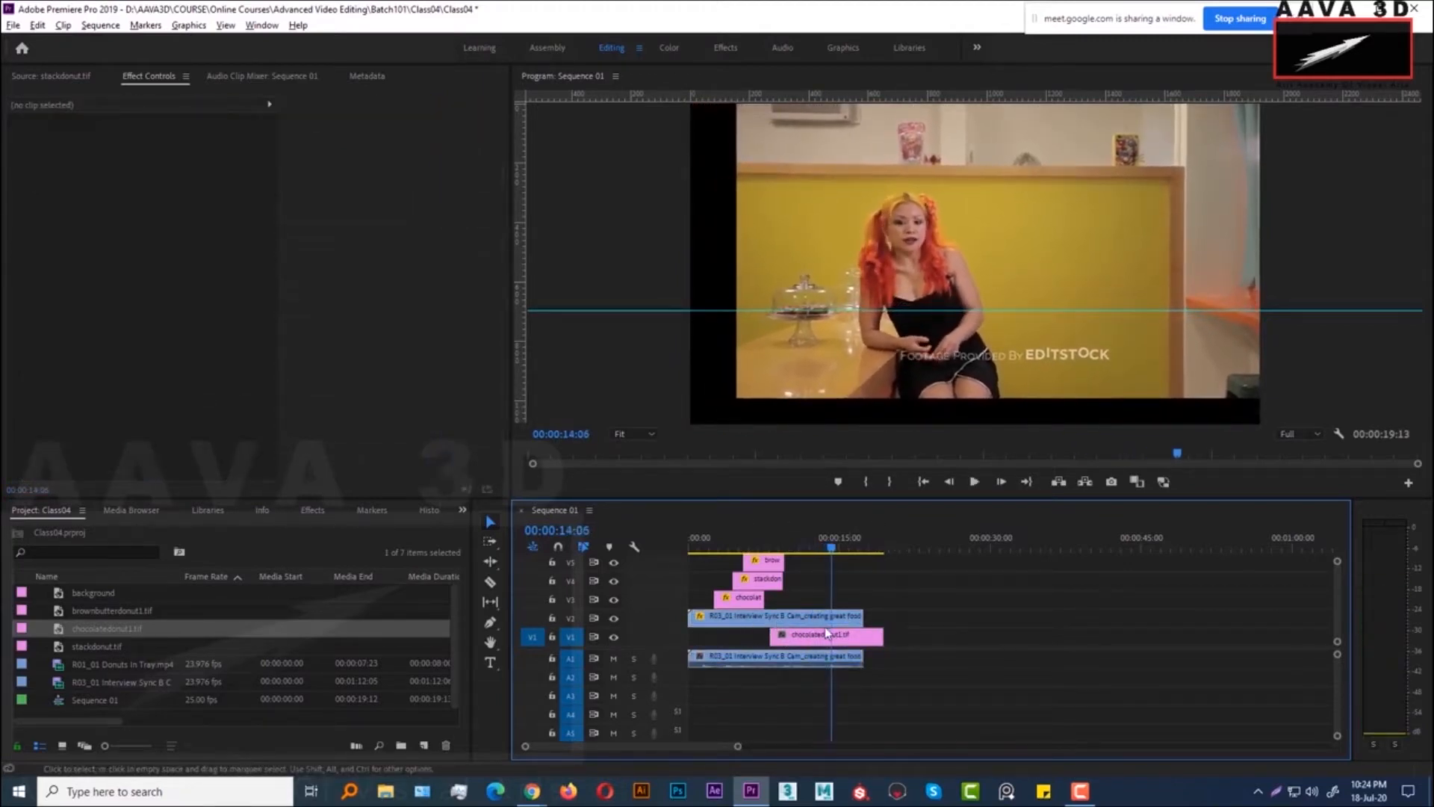
{"action": "left_click", "coordinate": [792, 619]}
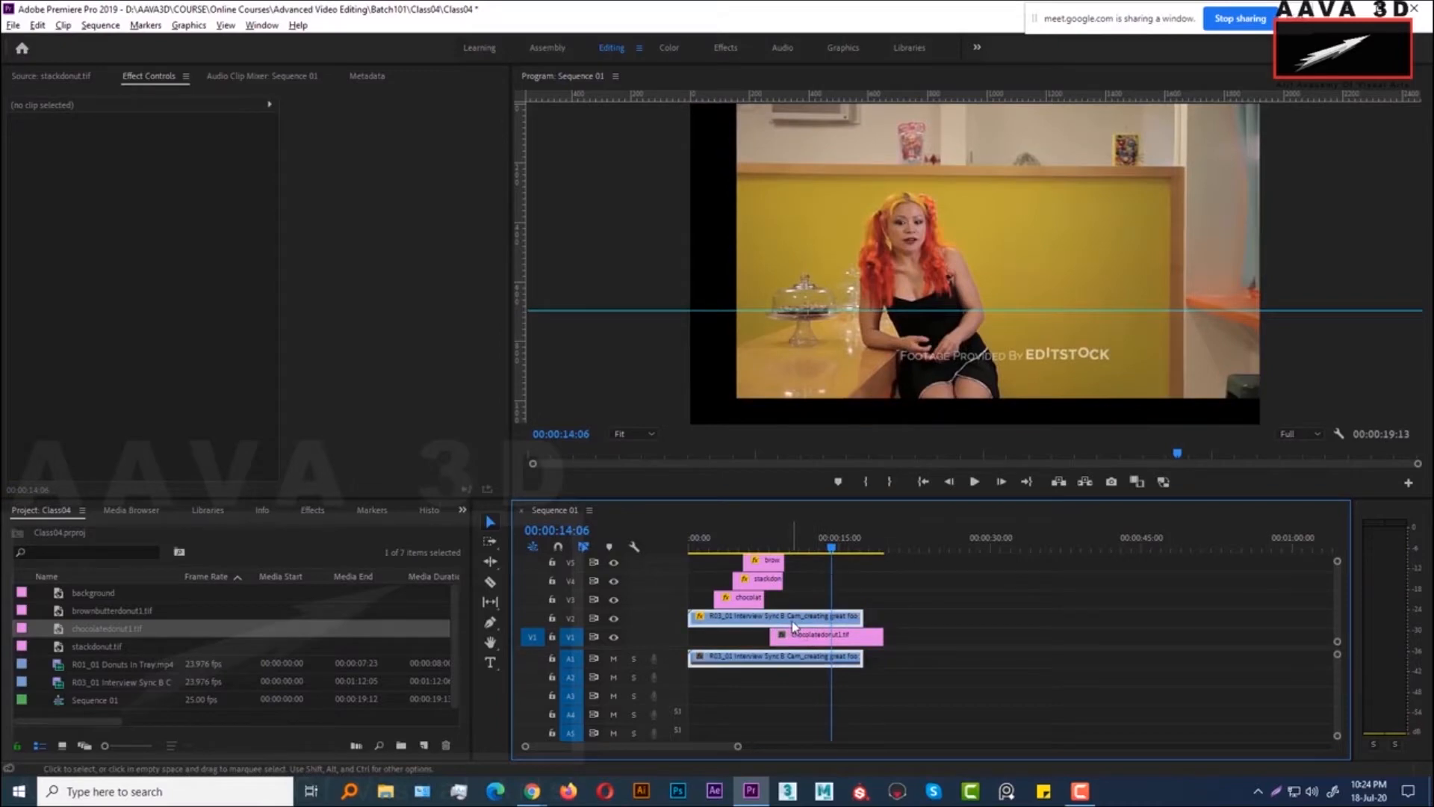
{"action": "left_click", "coordinate": [972, 614]}
{"action": "left_click", "coordinate": [856, 638]}
{"action": "left_click", "coordinate": [833, 617]}
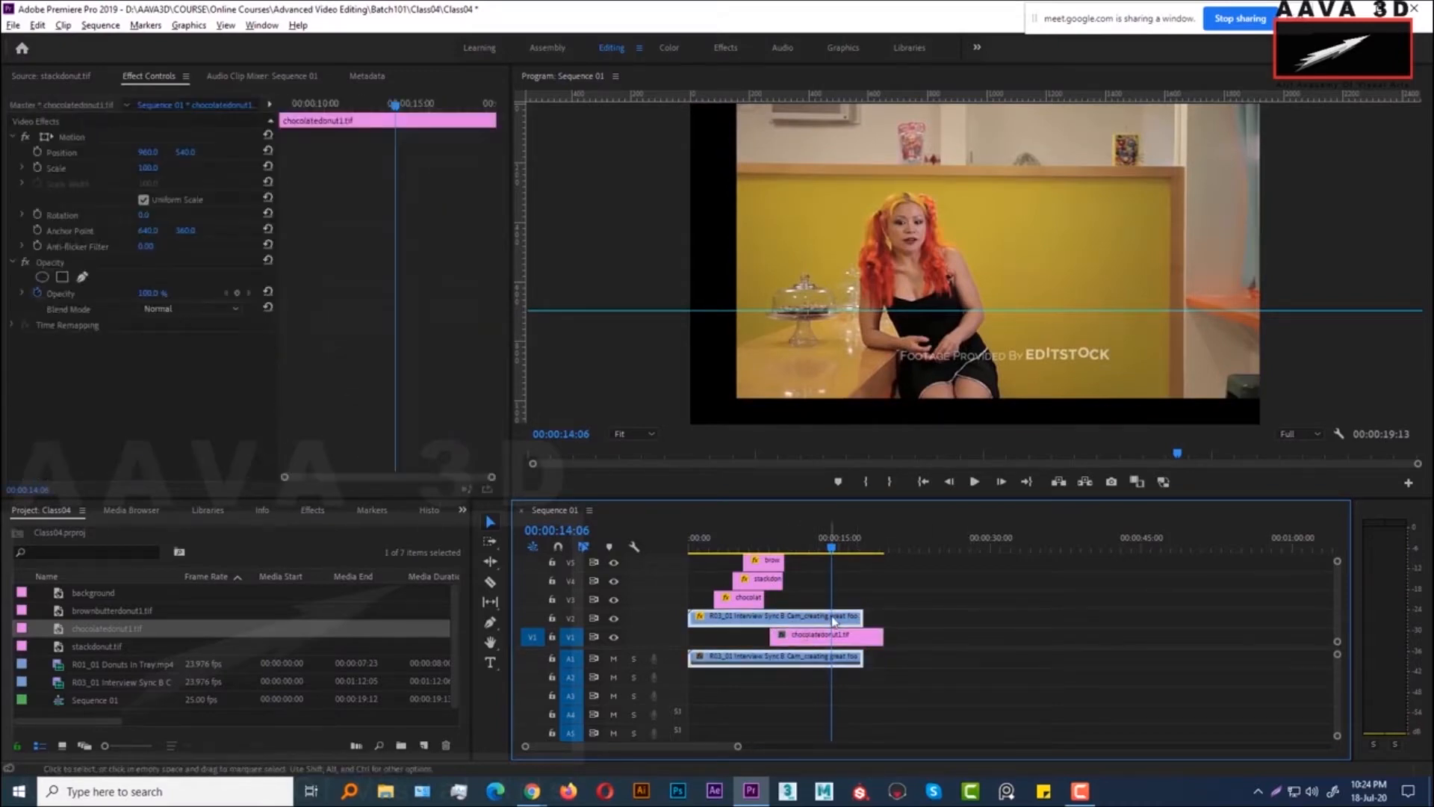
Toggle track V2's visibility off and on with the playhead at 00:00:11:03 to inspect what lies beneath the interview clip
{"action": "left_click", "coordinate": [881, 582]}
{"action": "left_click", "coordinate": [831, 613]}
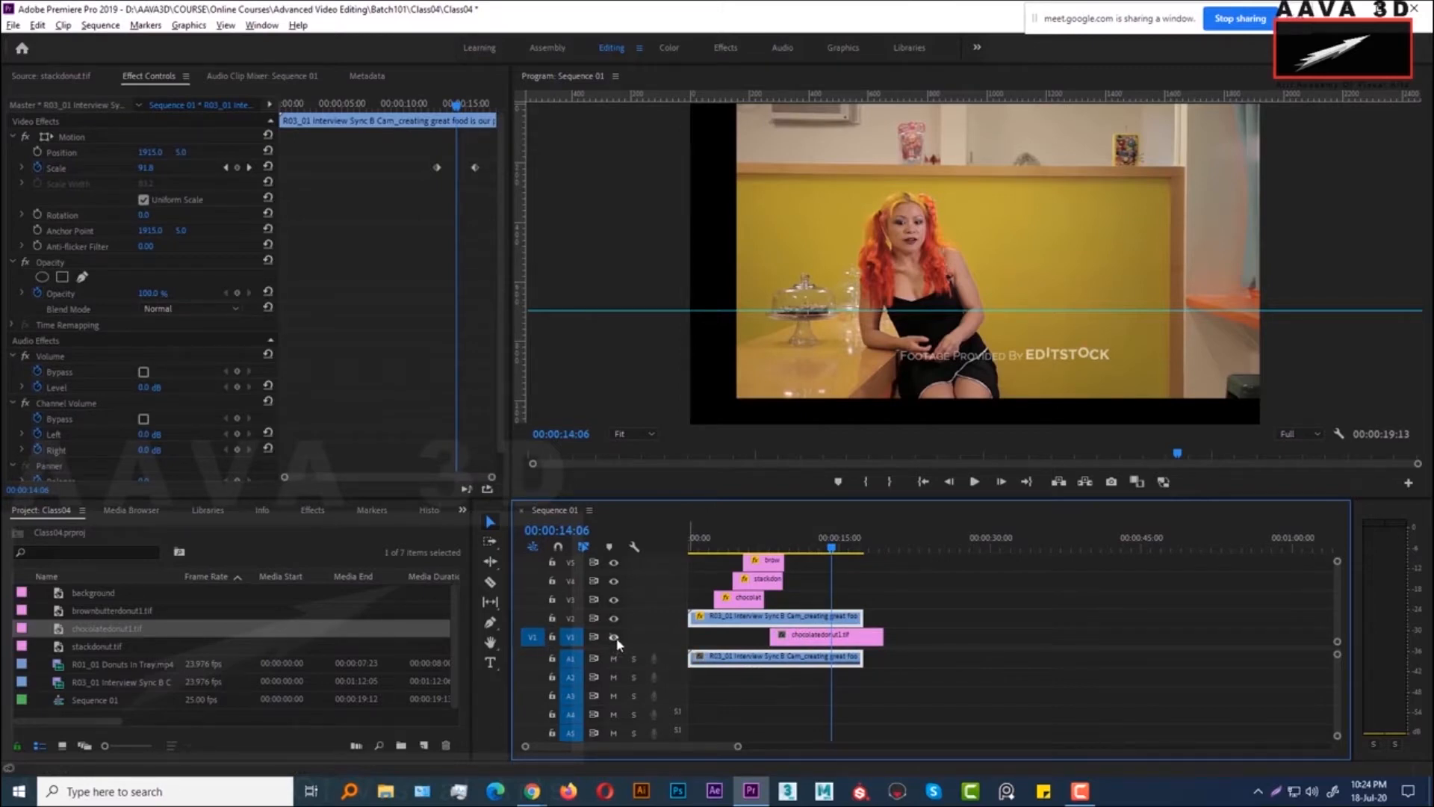
{"action": "double_click", "coordinate": [830, 617]}
{"action": "left_click", "coordinate": [898, 614]}
{"action": "left_click_drag", "start_coordinate": [832, 548], "coordinate": [800, 549]}
{"action": "left_click", "coordinate": [820, 620]}
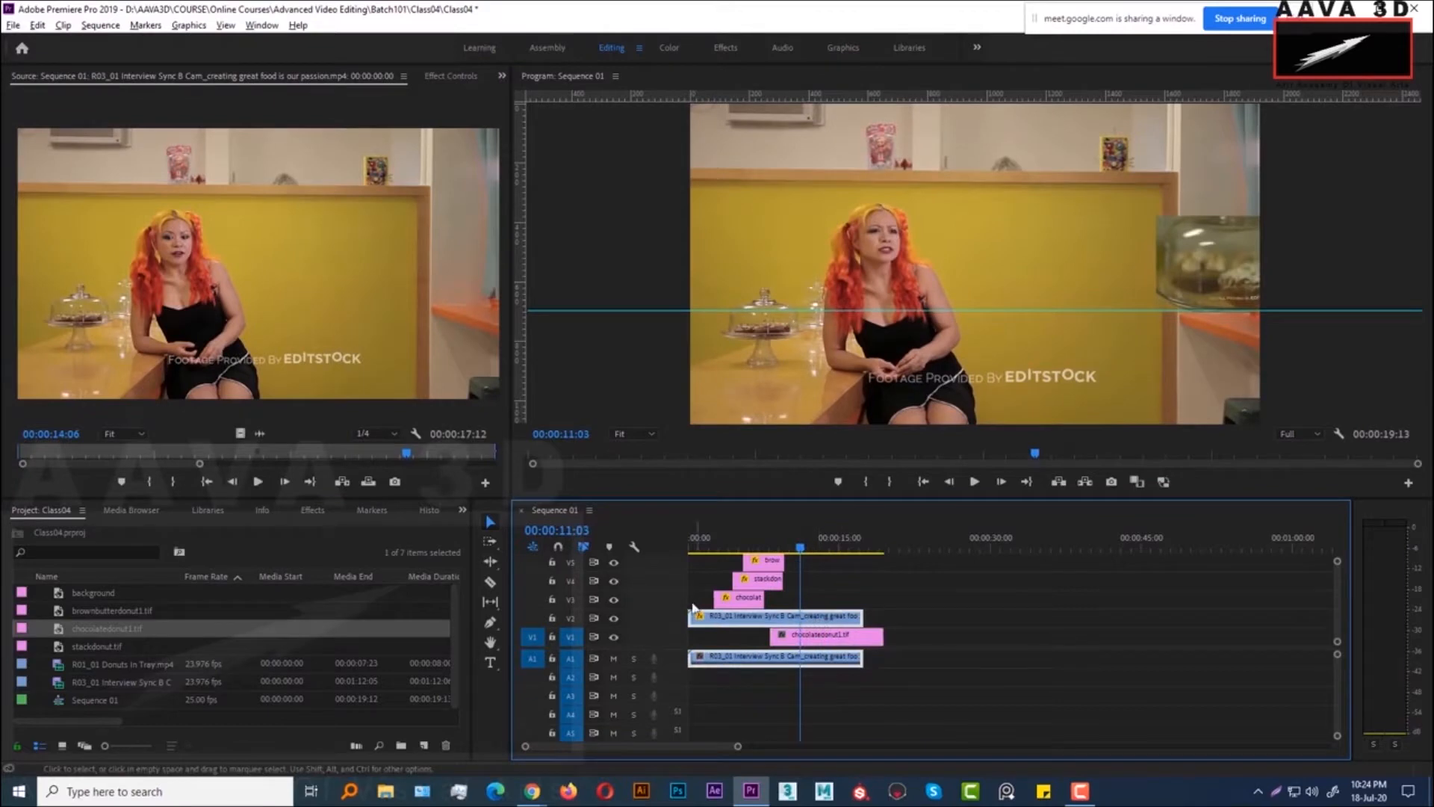
{"action": "left_click", "coordinate": [613, 619]}
{"action": "left_click", "coordinate": [614, 619]}
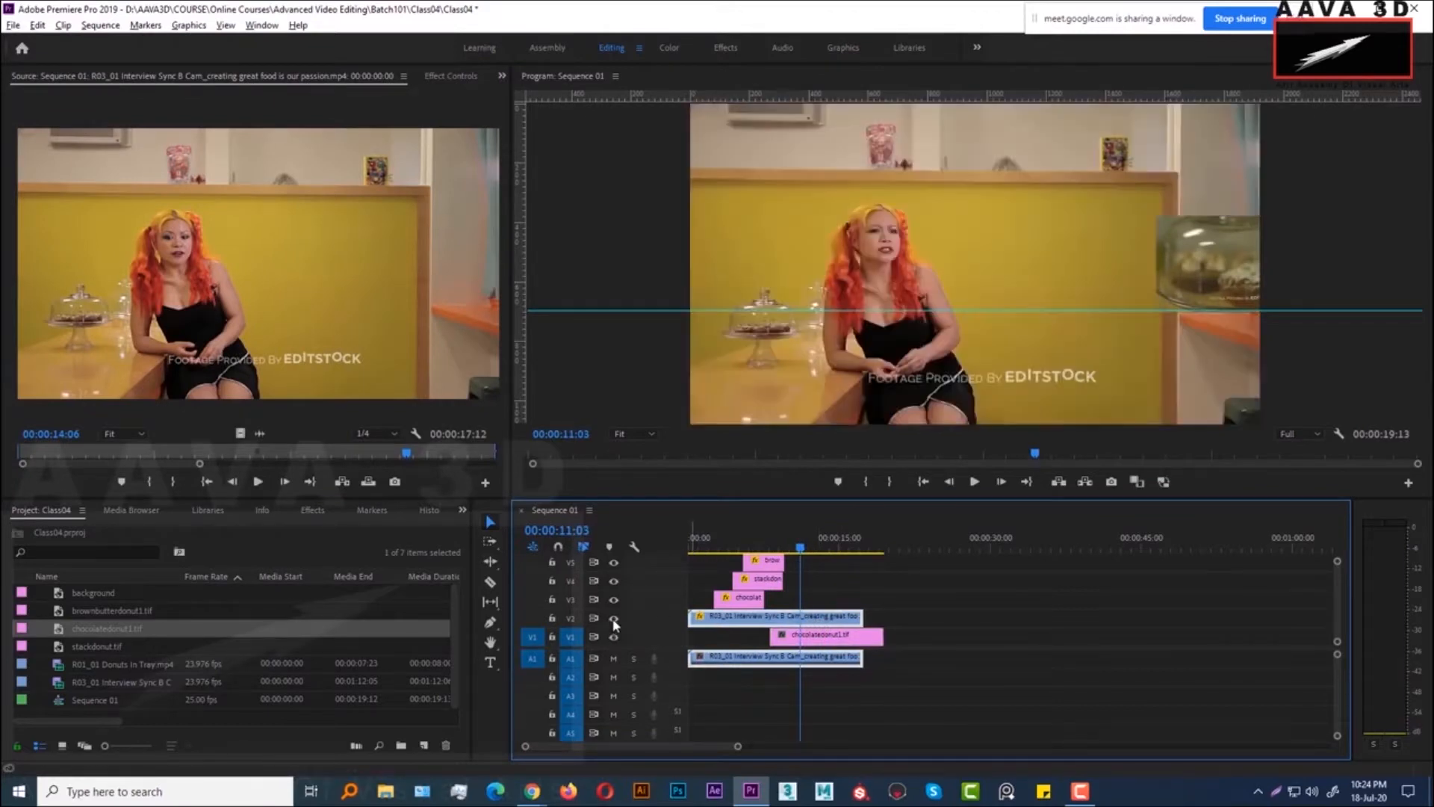
{"action": "left_click", "coordinate": [613, 619]}
{"action": "left_click", "coordinate": [614, 620]}
Scale chocolatedonut1.tif on V1 up to 153 so that it fills the whole frame
{"action": "left_click", "coordinate": [812, 639]}
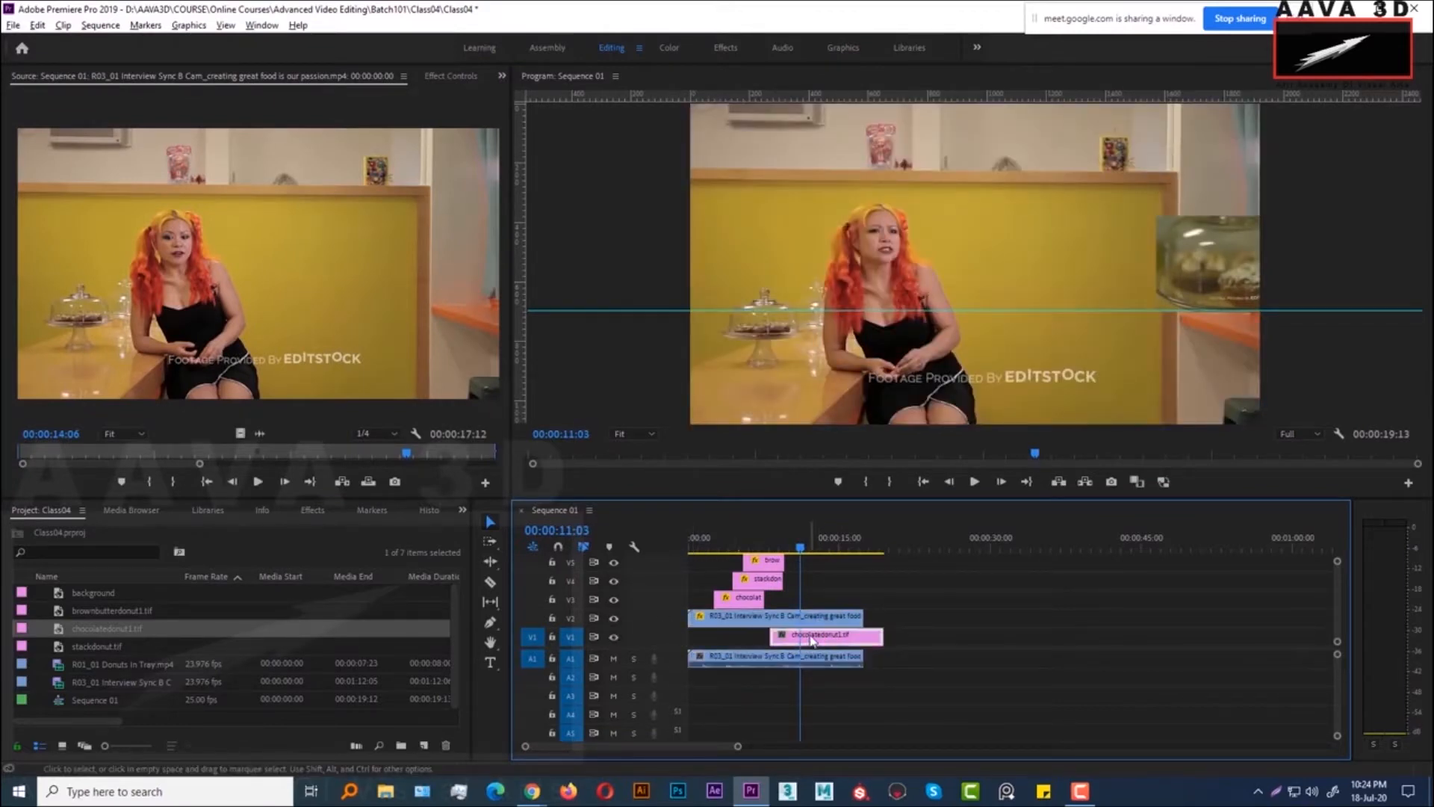
{"action": "left_click", "coordinate": [871, 549]}
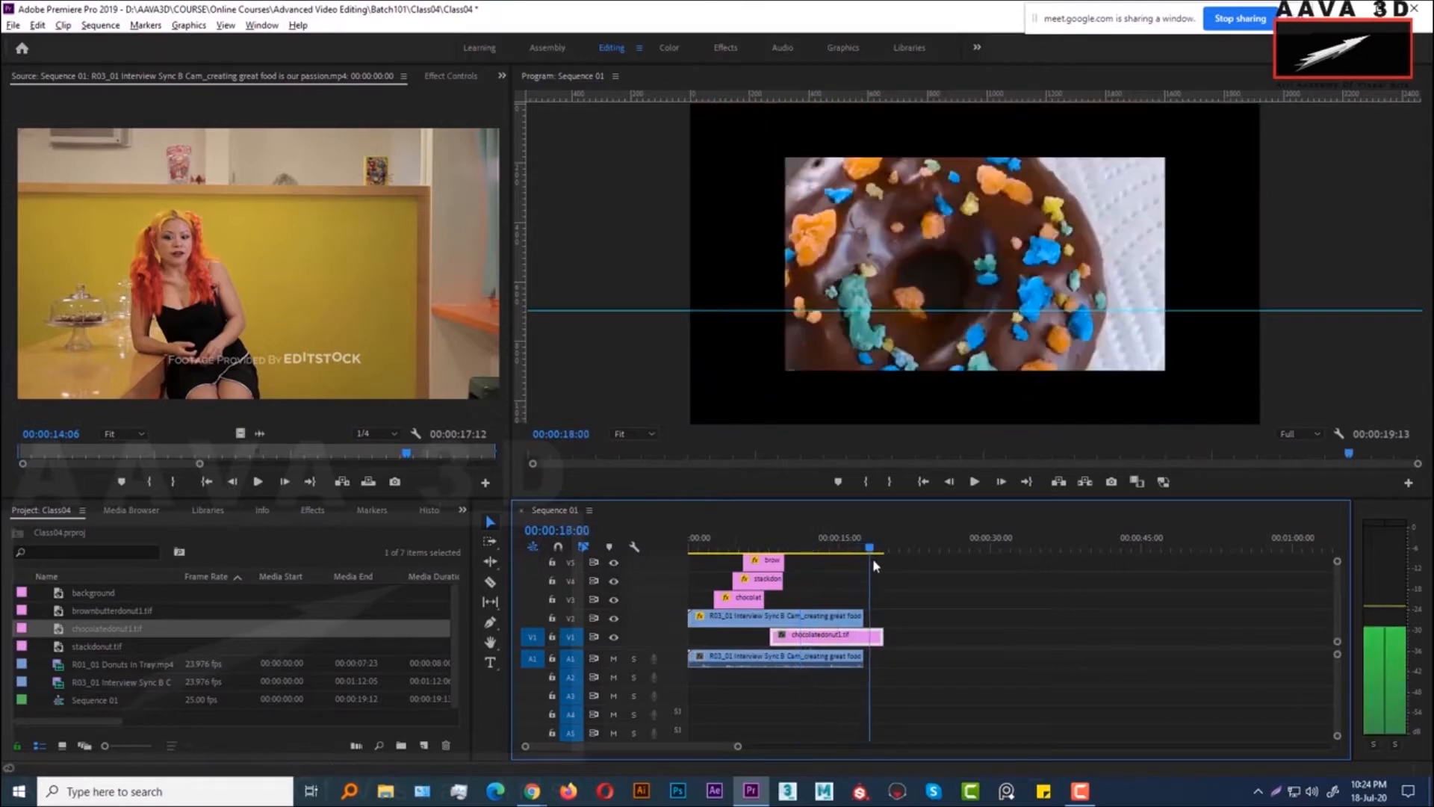
{"action": "left_click", "coordinate": [448, 77]}
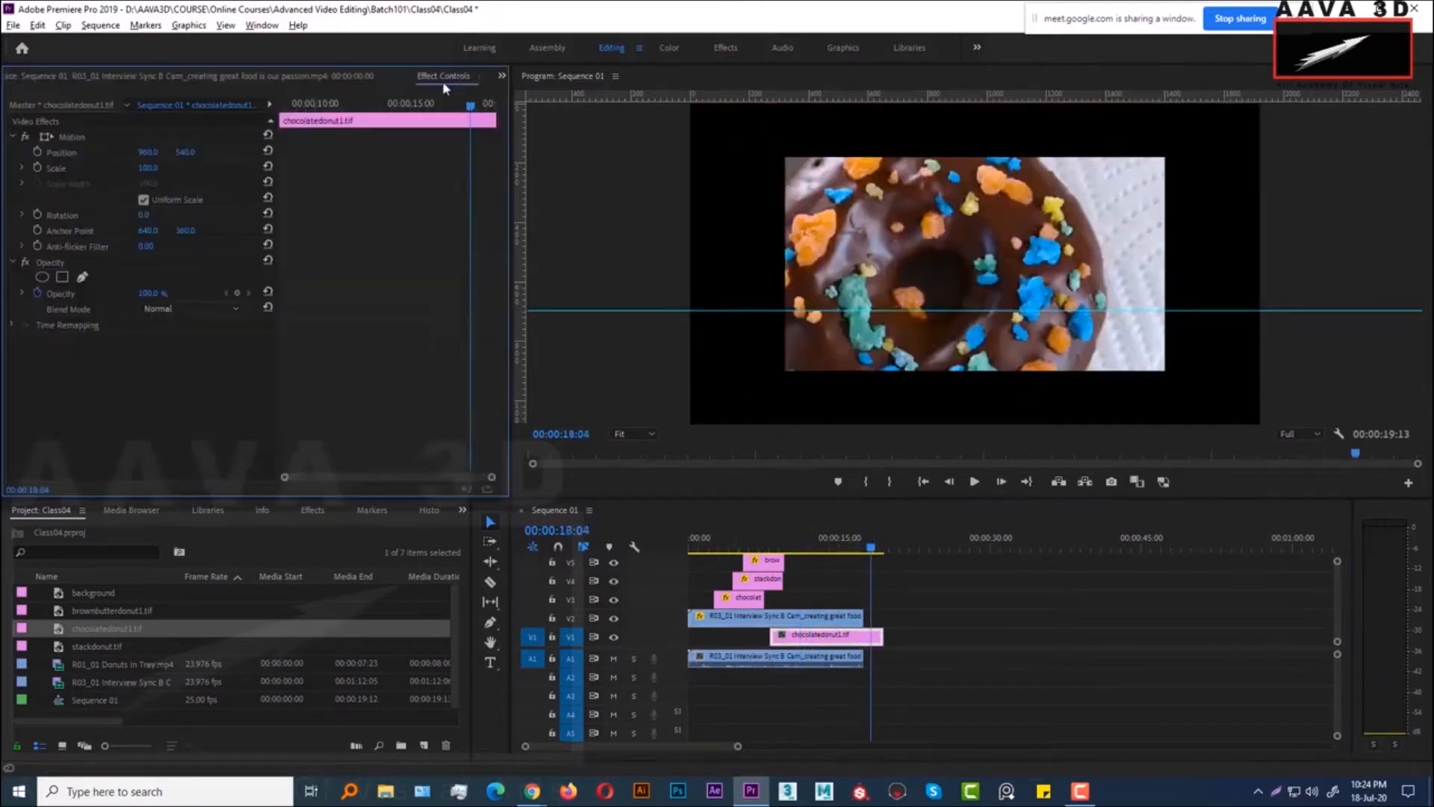
{"action": "left_click_drag", "start_coordinate": [153, 169], "coordinate": [242, 172]}
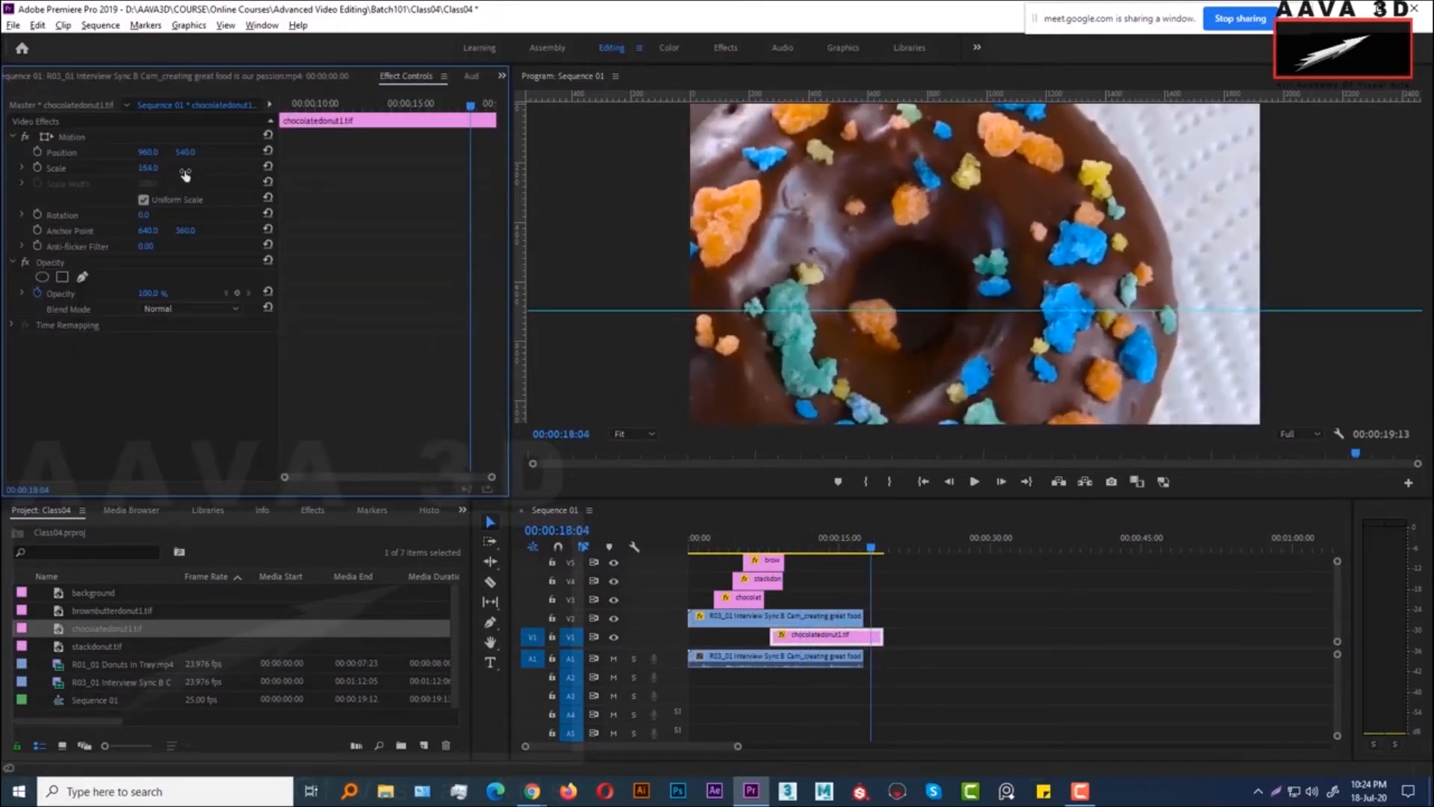
Play back the interview clip's shrink over the enlarged donut image, starting from about 00:00:07:14 and replaying the shrinking part
{"action": "left_click", "coordinate": [782, 550]}
{"action": "left_click", "coordinate": [768, 549]}
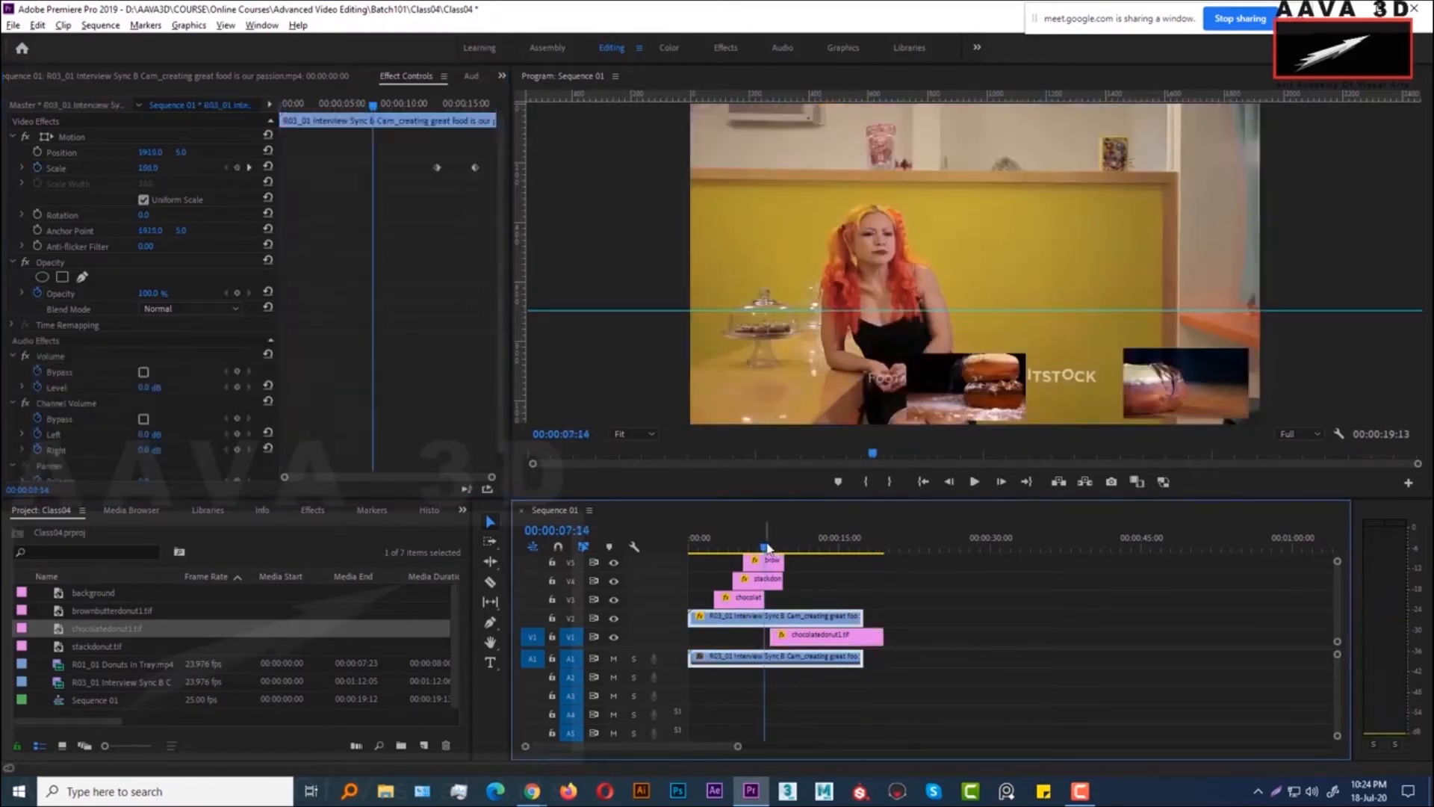
{"action": "key", "text": "space"}
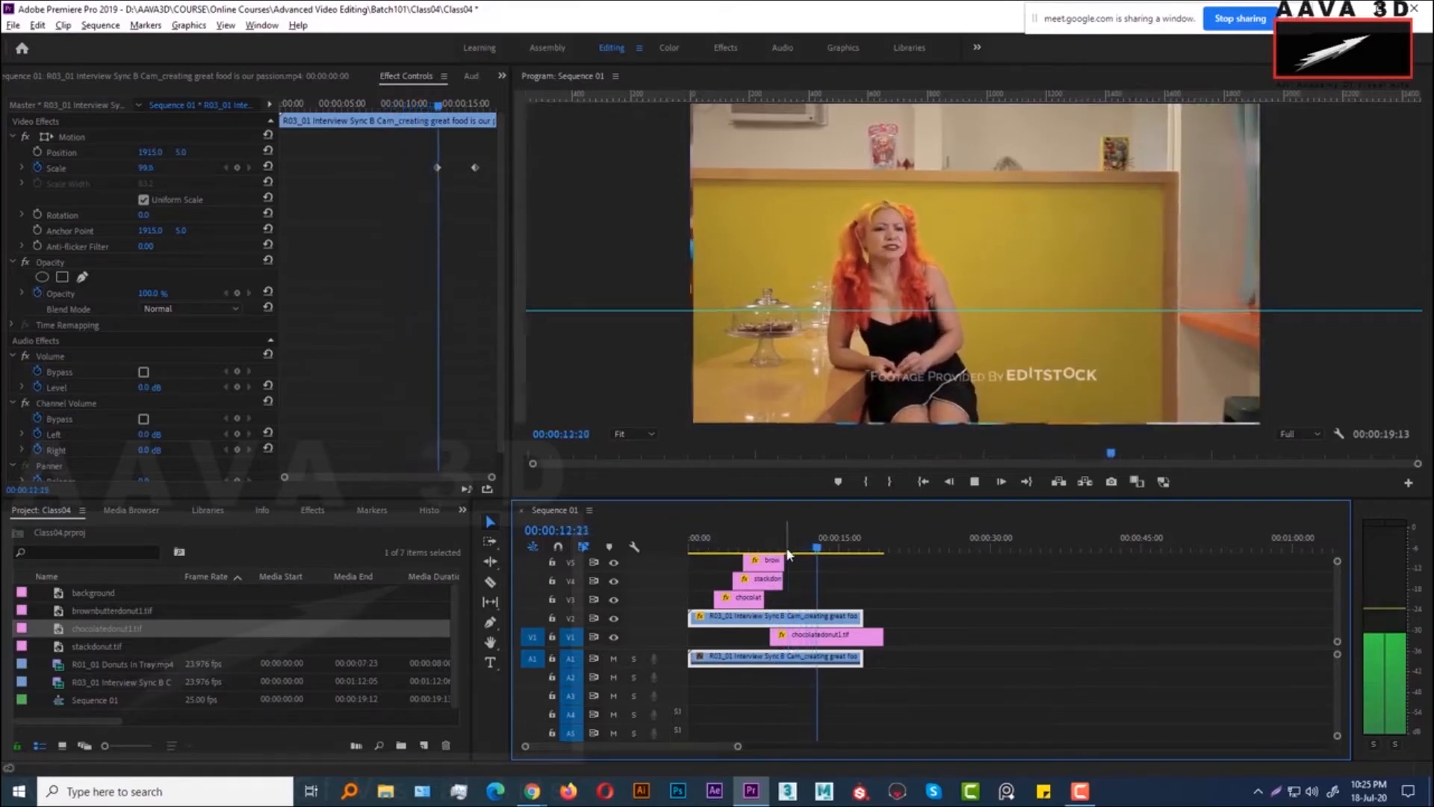
{"action": "left_click", "coordinate": [696, 129]}
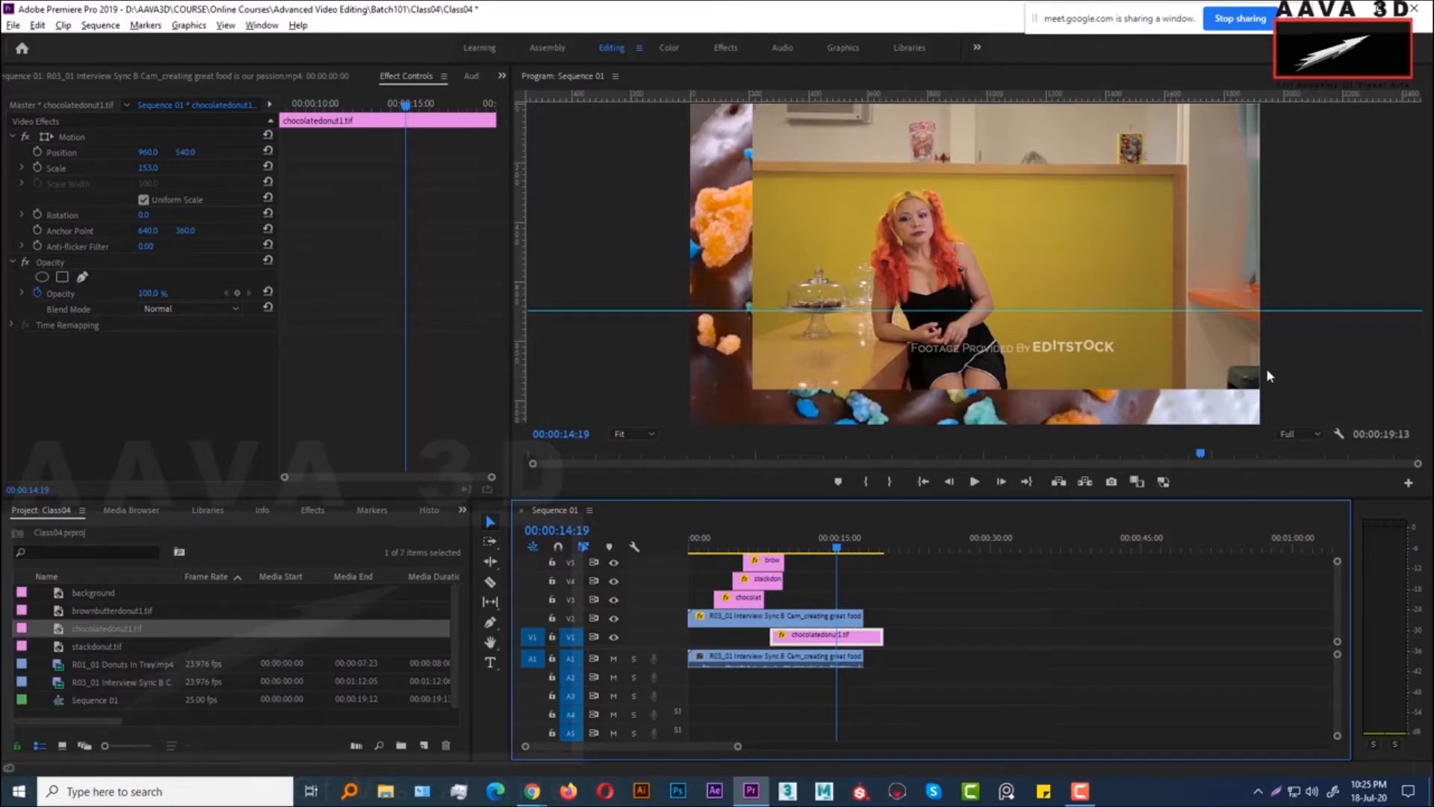
{"action": "mouse_move", "coordinate": [837, 549]}
{"action": "left_mouse_down"}
{"action": "mouse_move", "coordinate": [787, 550]}
{"action": "mouse_move", "coordinate": [820, 551]}
{"action": "left_mouse_up"}
{"action": "key", "text": "space"}
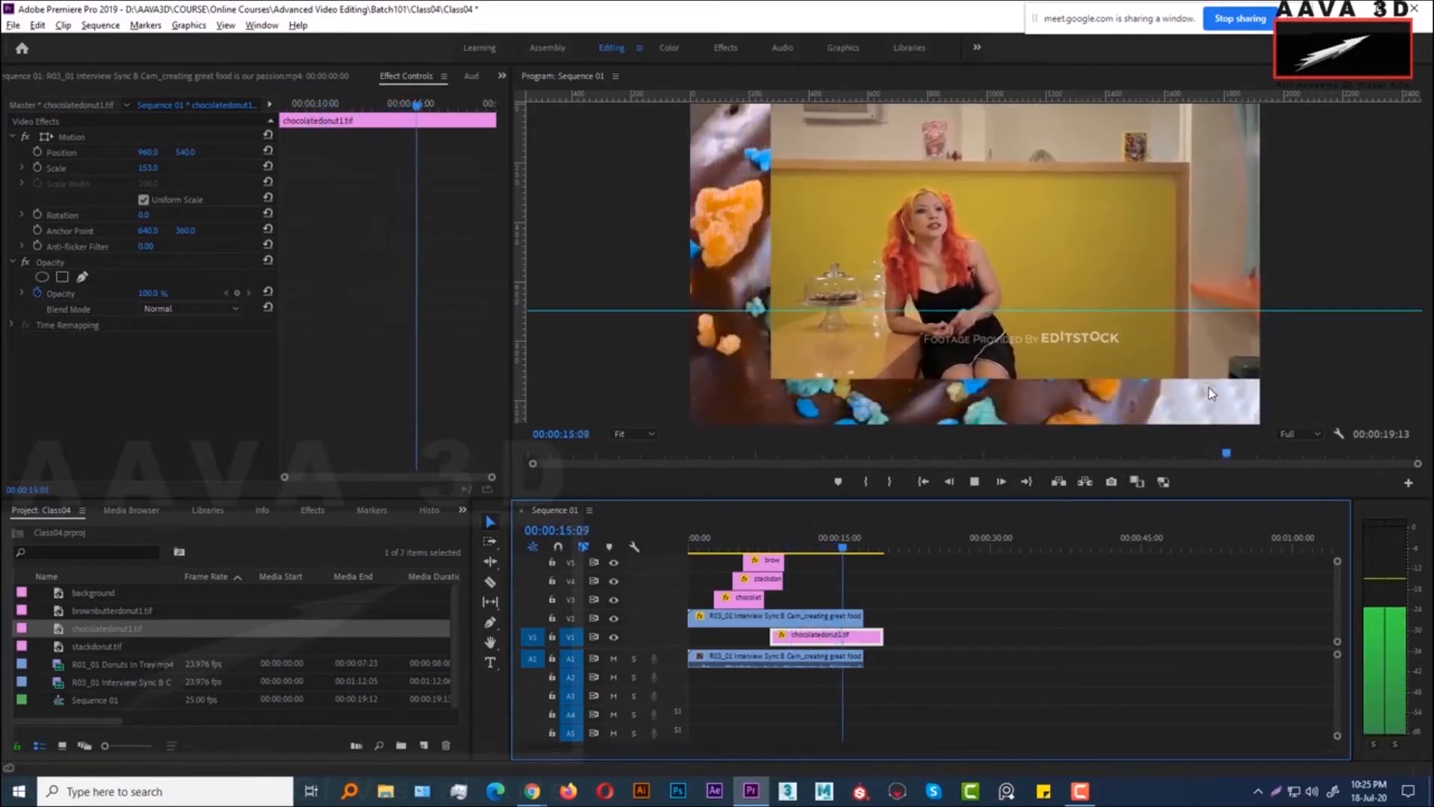
{"action": "key", "text": "space"}
Move the interview clip's second scale keyframe earlier to about 00:00:14:05 and play back the faster shrink
{"action": "left_click", "coordinate": [823, 614]}
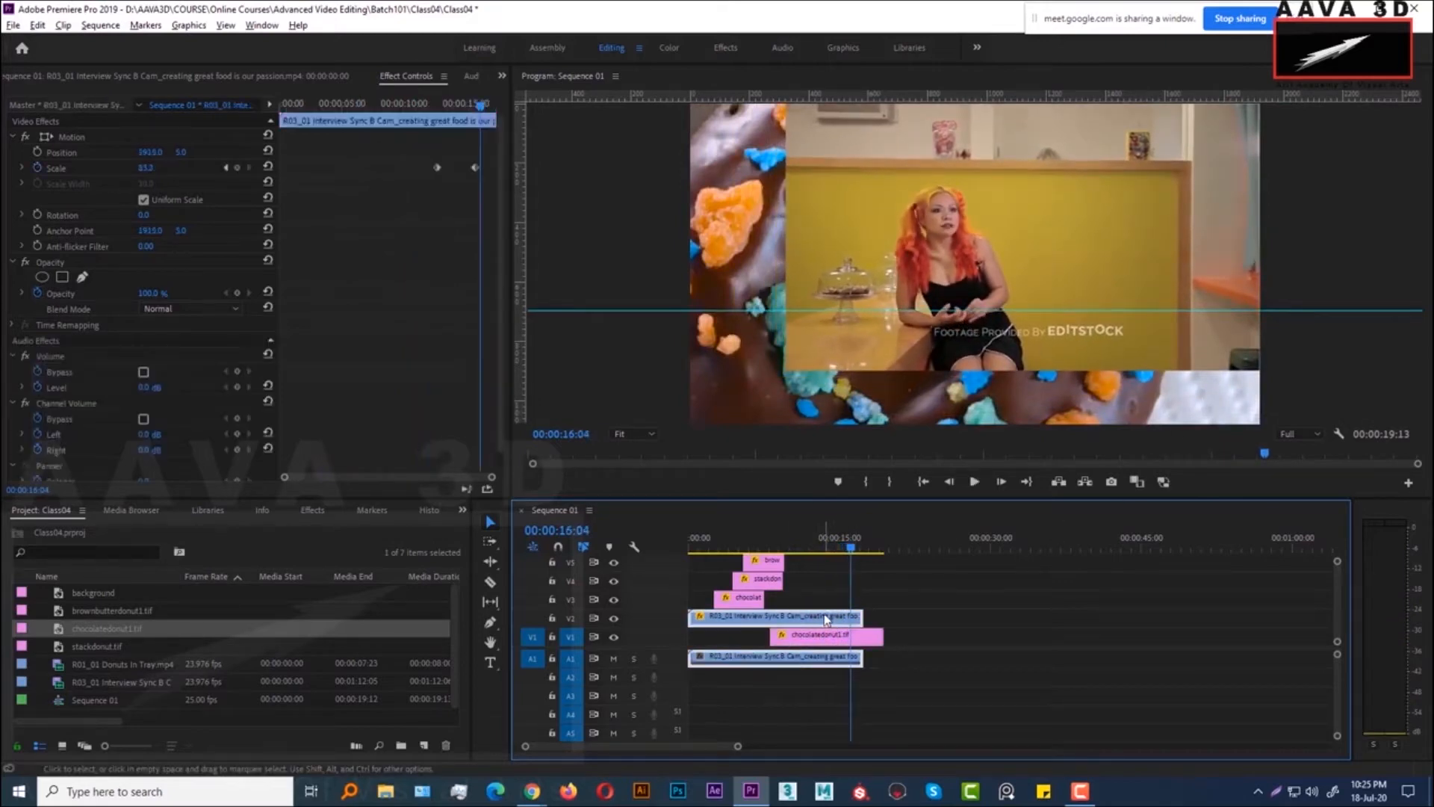
{"action": "left_click", "coordinate": [465, 167]}
{"action": "left_click_drag", "start_coordinate": [465, 167], "coordinate": [455, 167]}
{"action": "left_click", "coordinate": [763, 547]}
{"action": "key", "text": "space"}
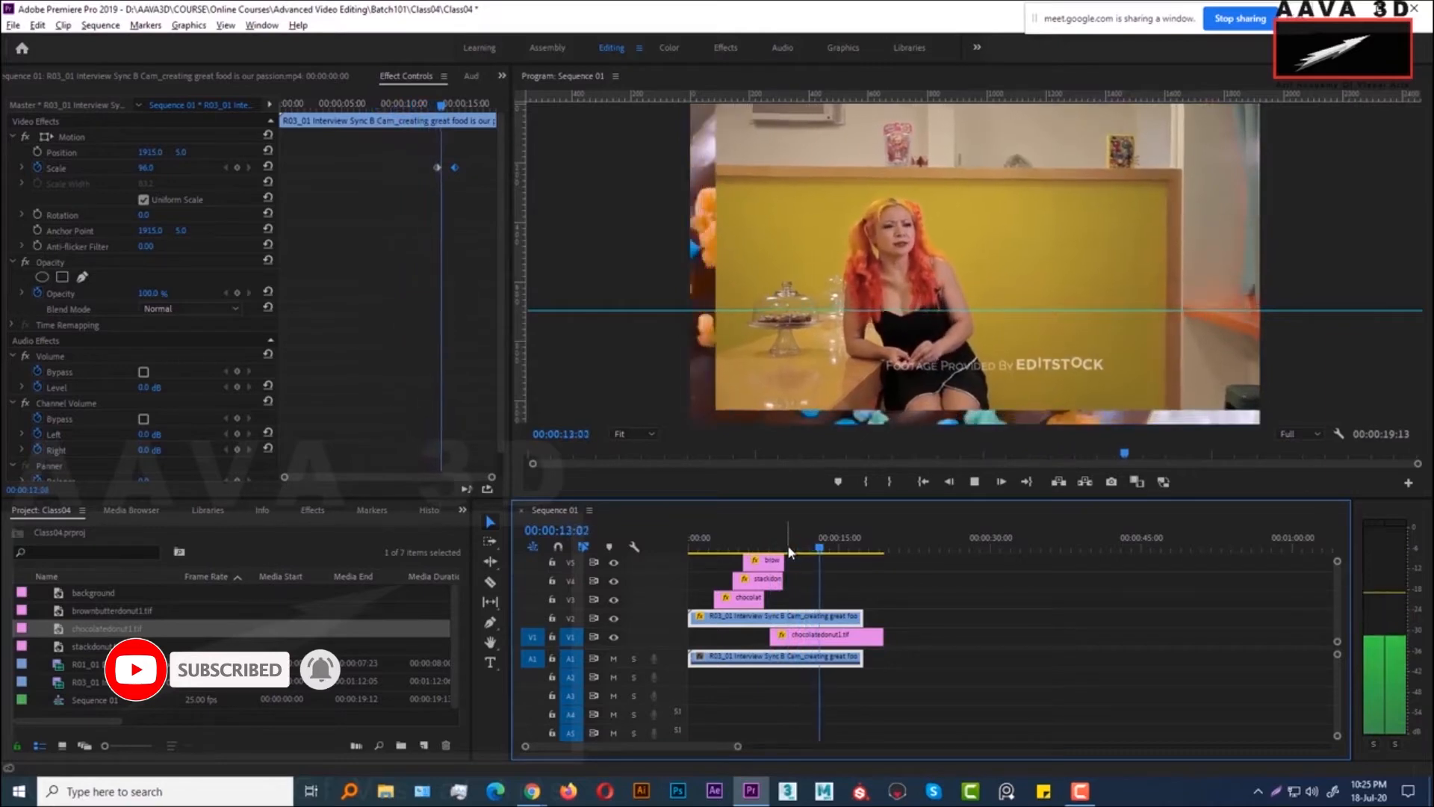
Try to keyframe the interview clip's scale back up to 100.2 at 00:00:15:08 and play back the shrink and return
{"action": "left_click", "coordinate": [469, 165]}
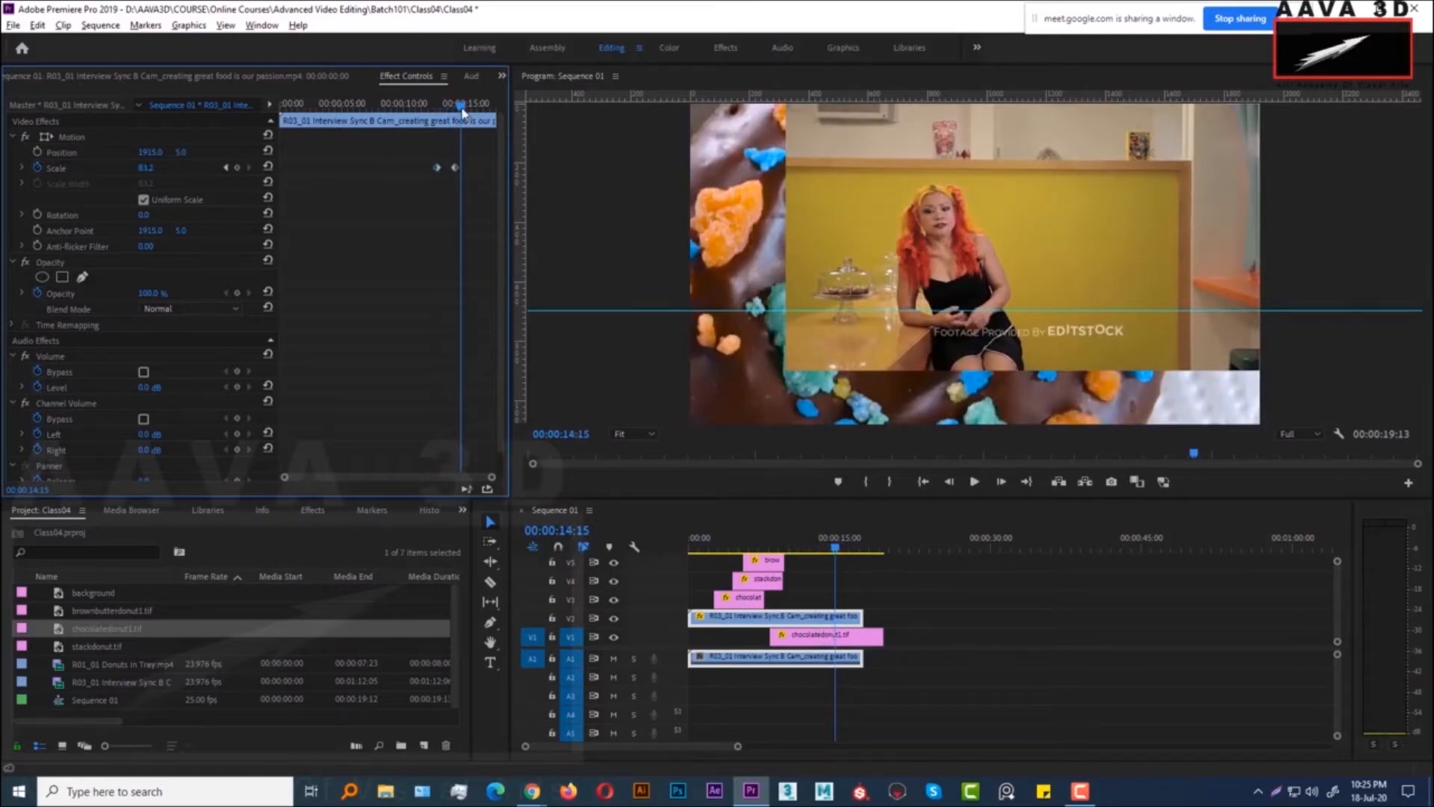
{"action": "left_click_drag", "start_coordinate": [461, 109], "coordinate": [471, 111]}
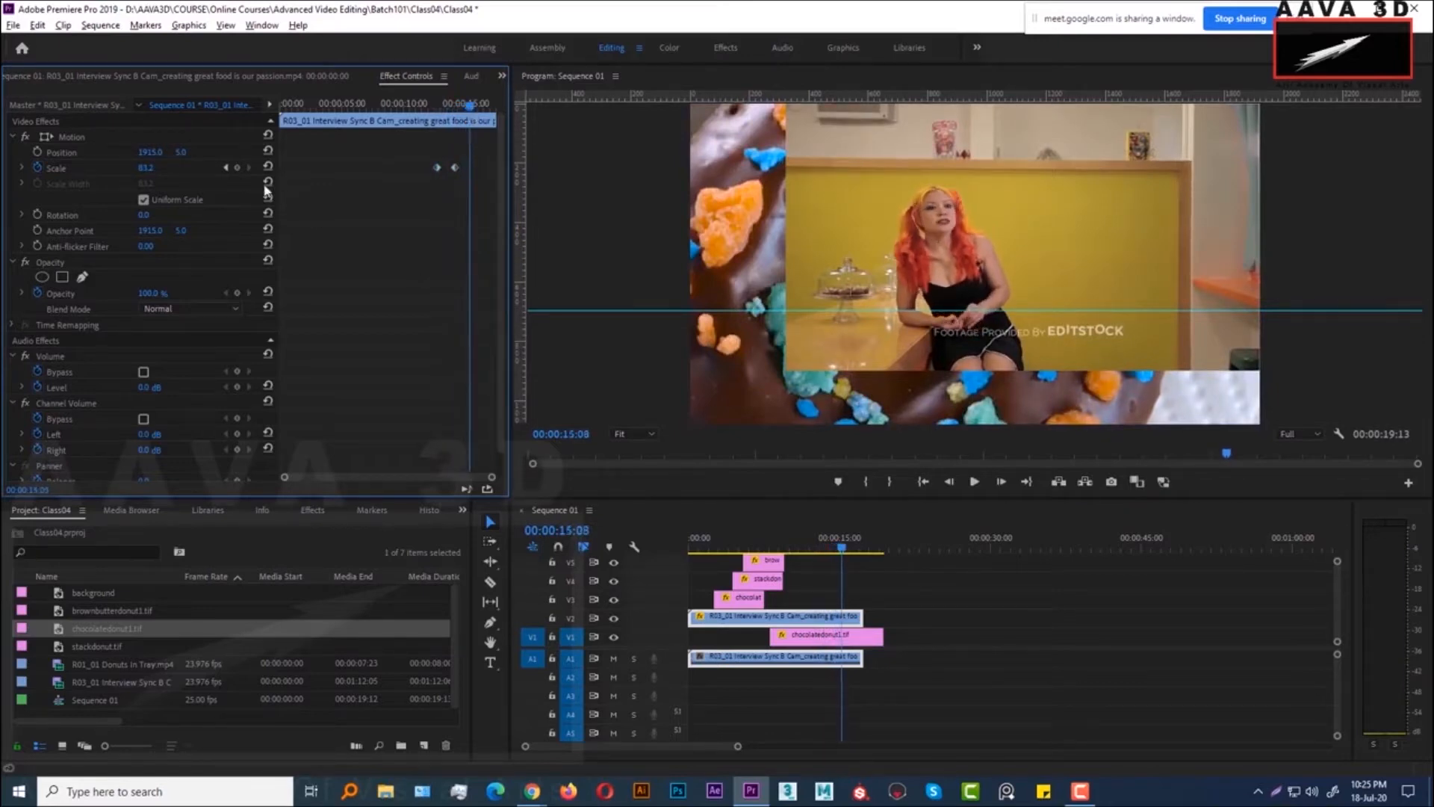
{"action": "left_click", "coordinate": [873, 257]}
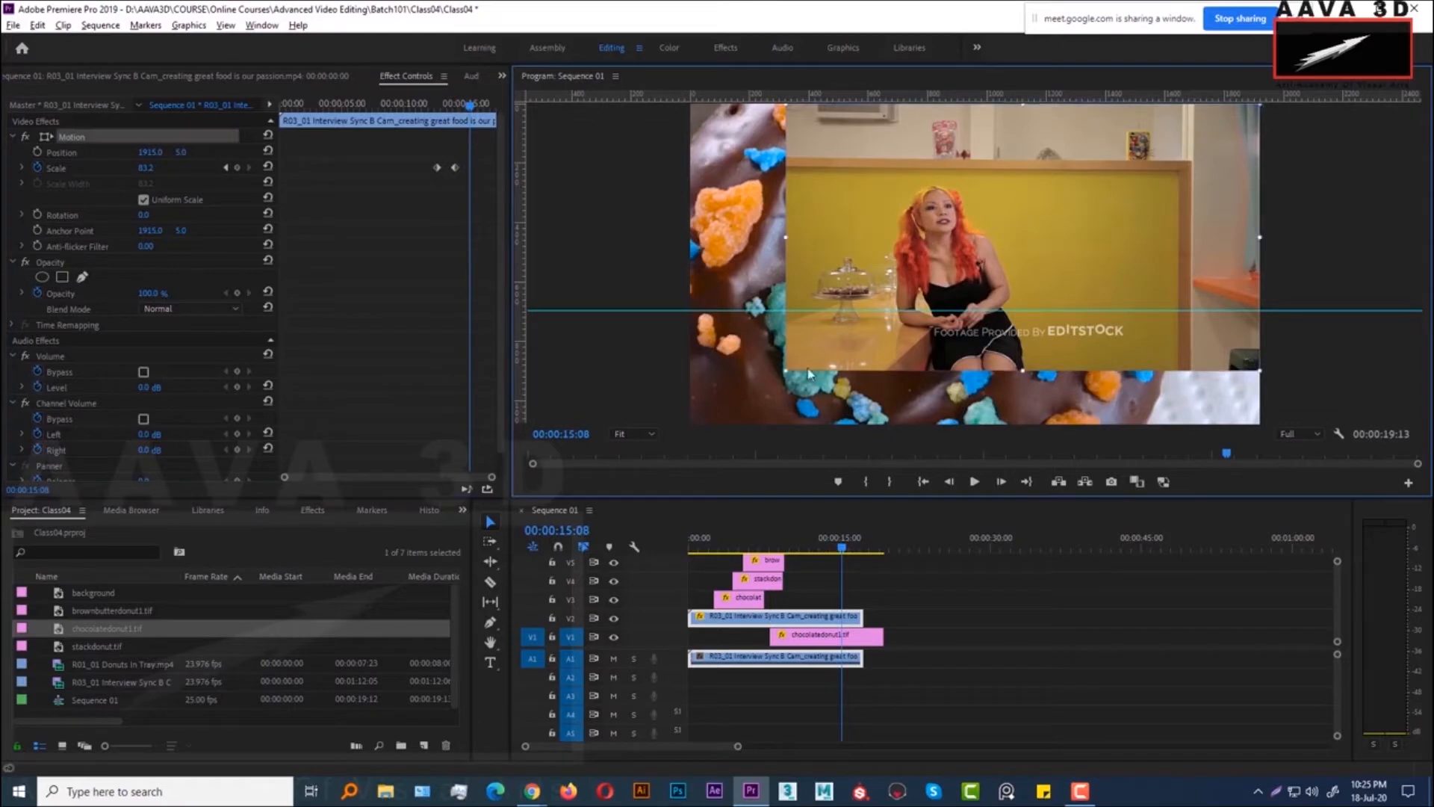
{"action": "left_click_drag", "start_coordinate": [785, 369], "coordinate": [696, 422]}
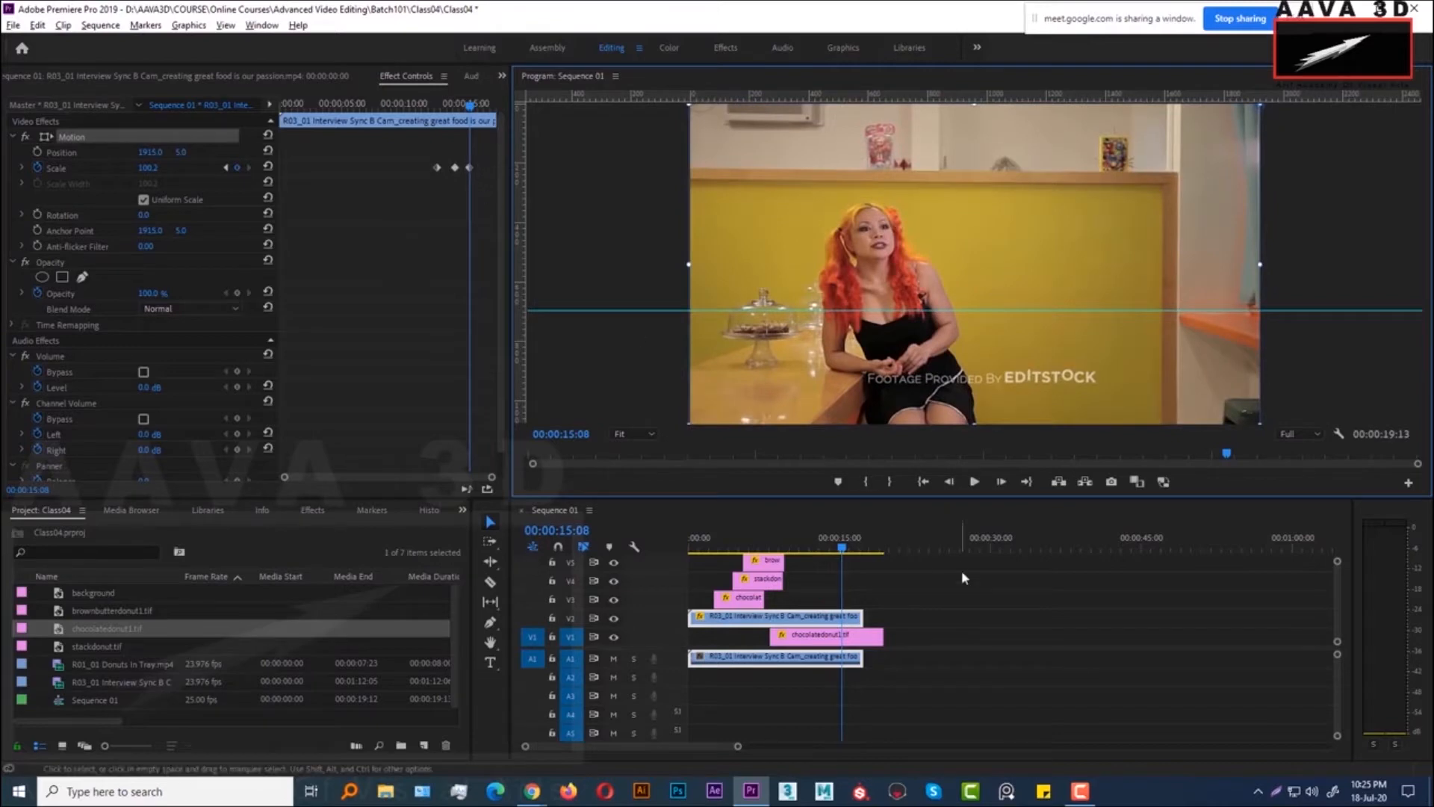
{"action": "left_click", "coordinate": [813, 546]}
{"action": "key", "text": "space"}
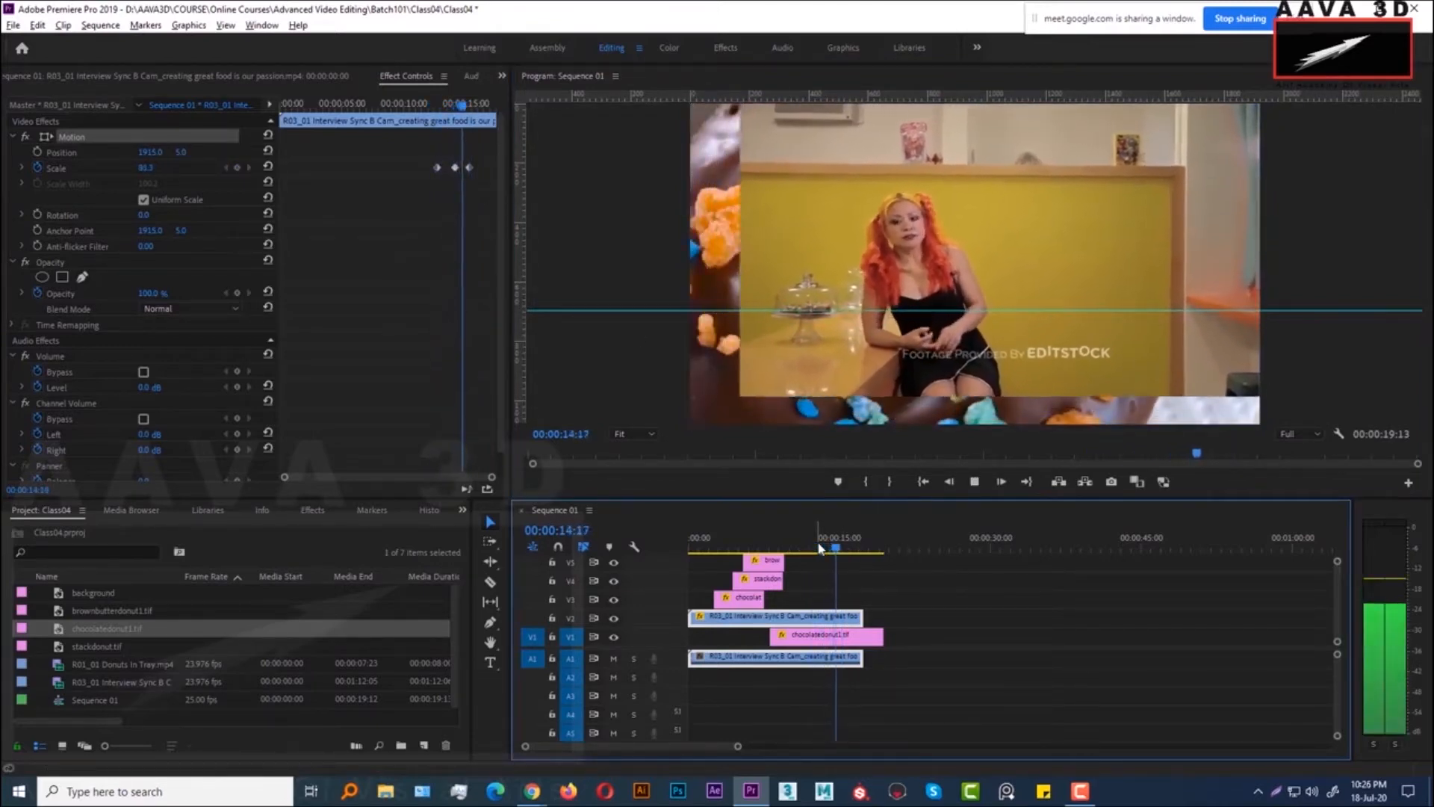
{"action": "key", "text": "space"}
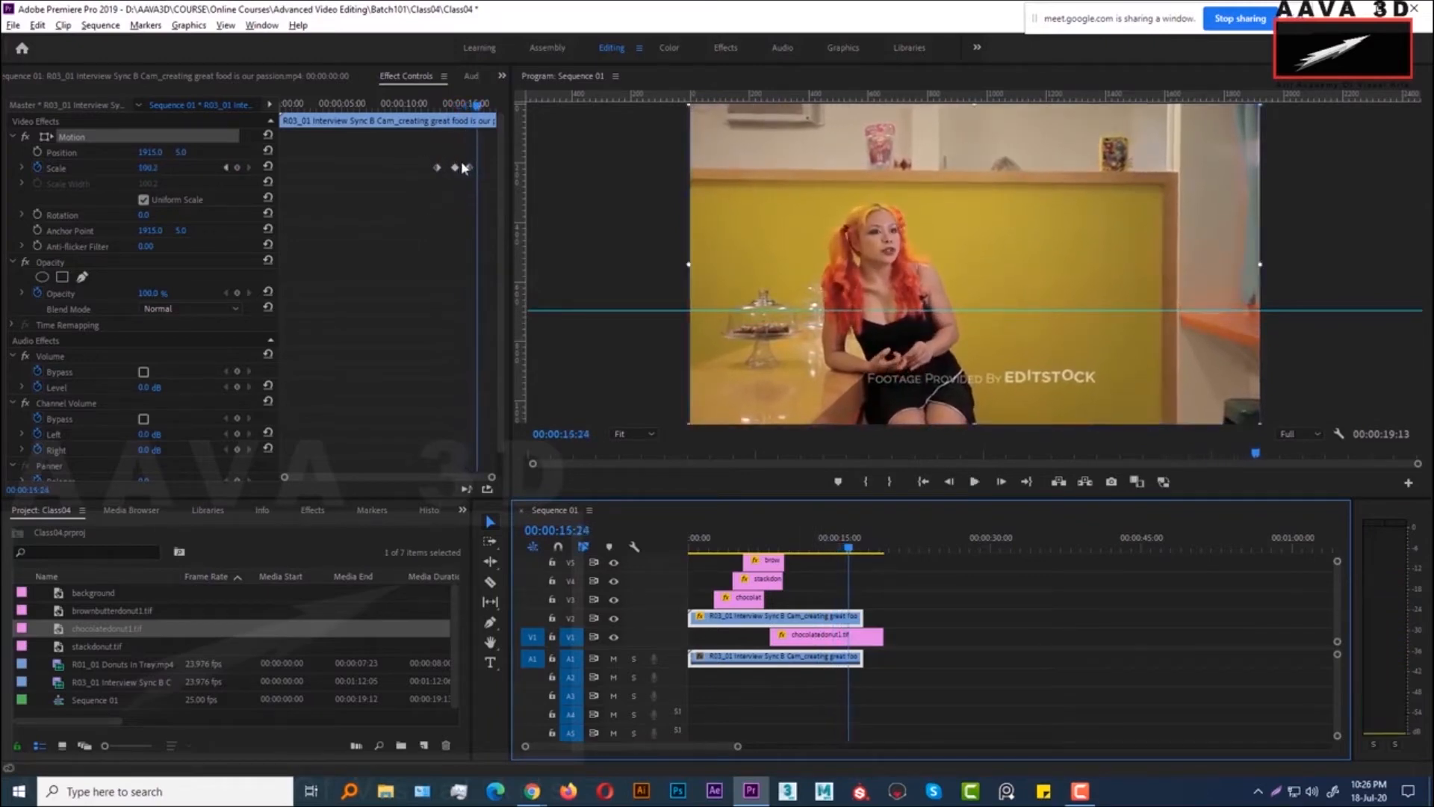
Move the interview clip's 83.2 scale keyframe earlier to 00:00:13:18 and play back the shrink and return
{"action": "left_click", "coordinate": [455, 168]}
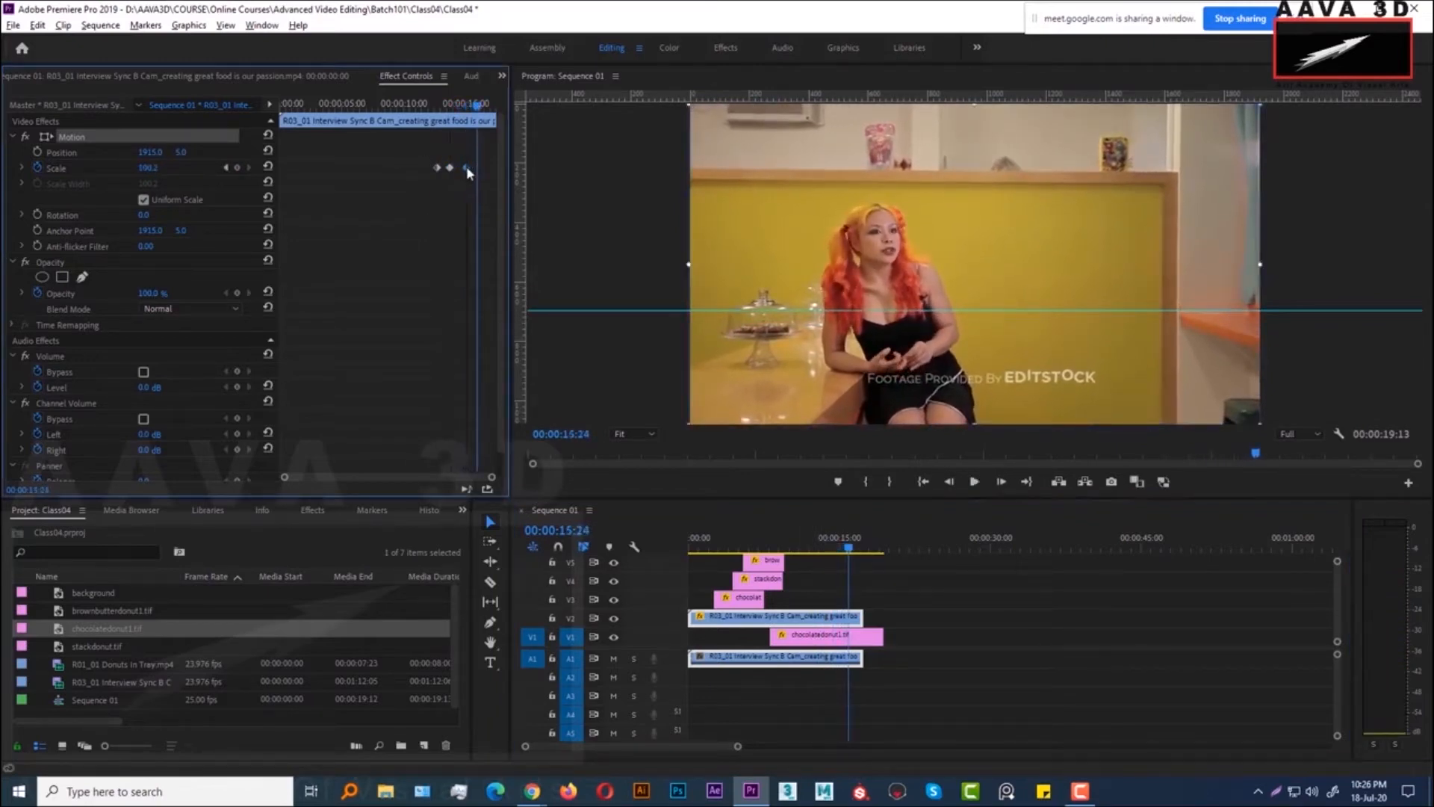
{"action": "left_click", "coordinate": [423, 104]}
{"action": "key", "text": "space"}
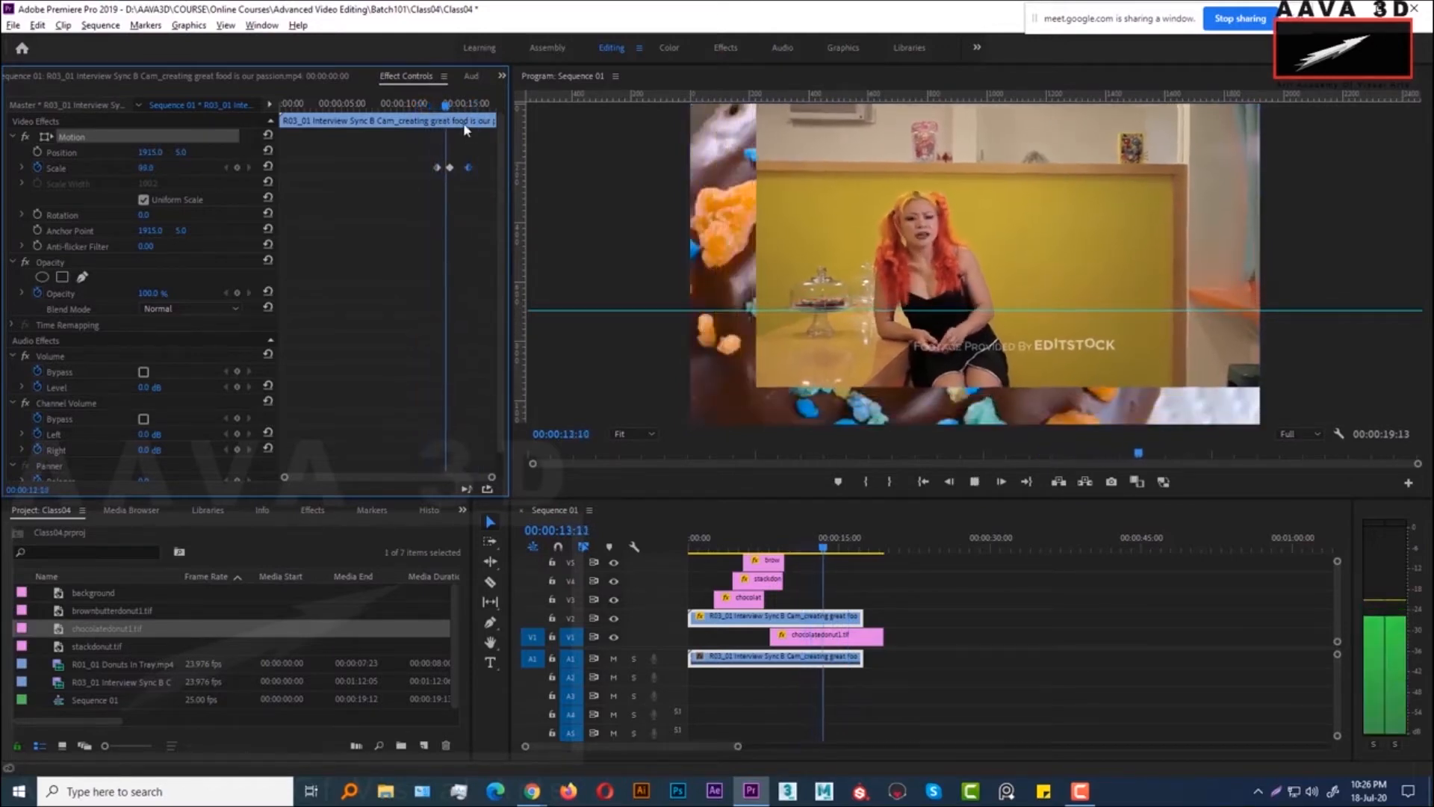
{"action": "key", "text": "space"}
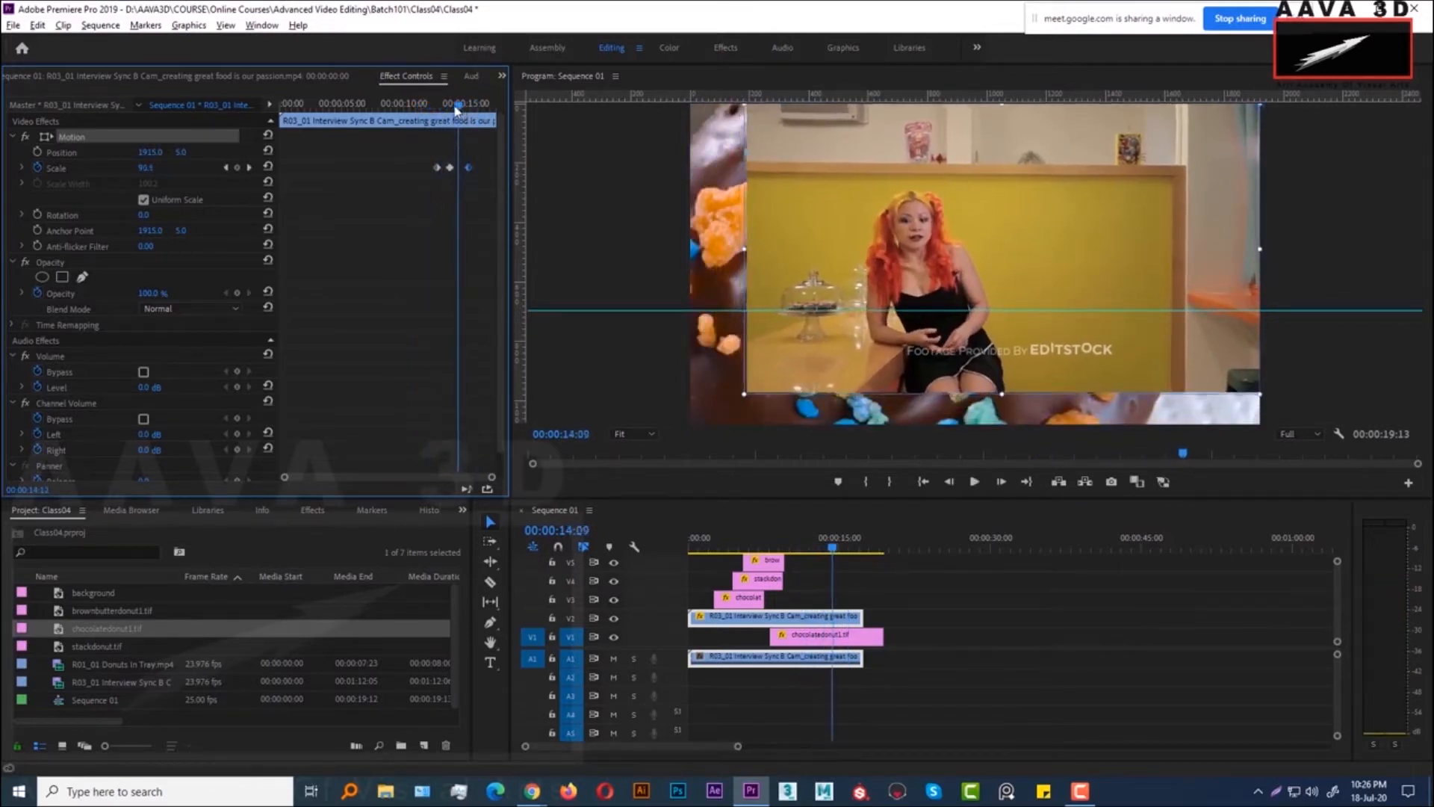
{"action": "left_click_drag", "start_coordinate": [456, 109], "coordinate": [450, 109]}
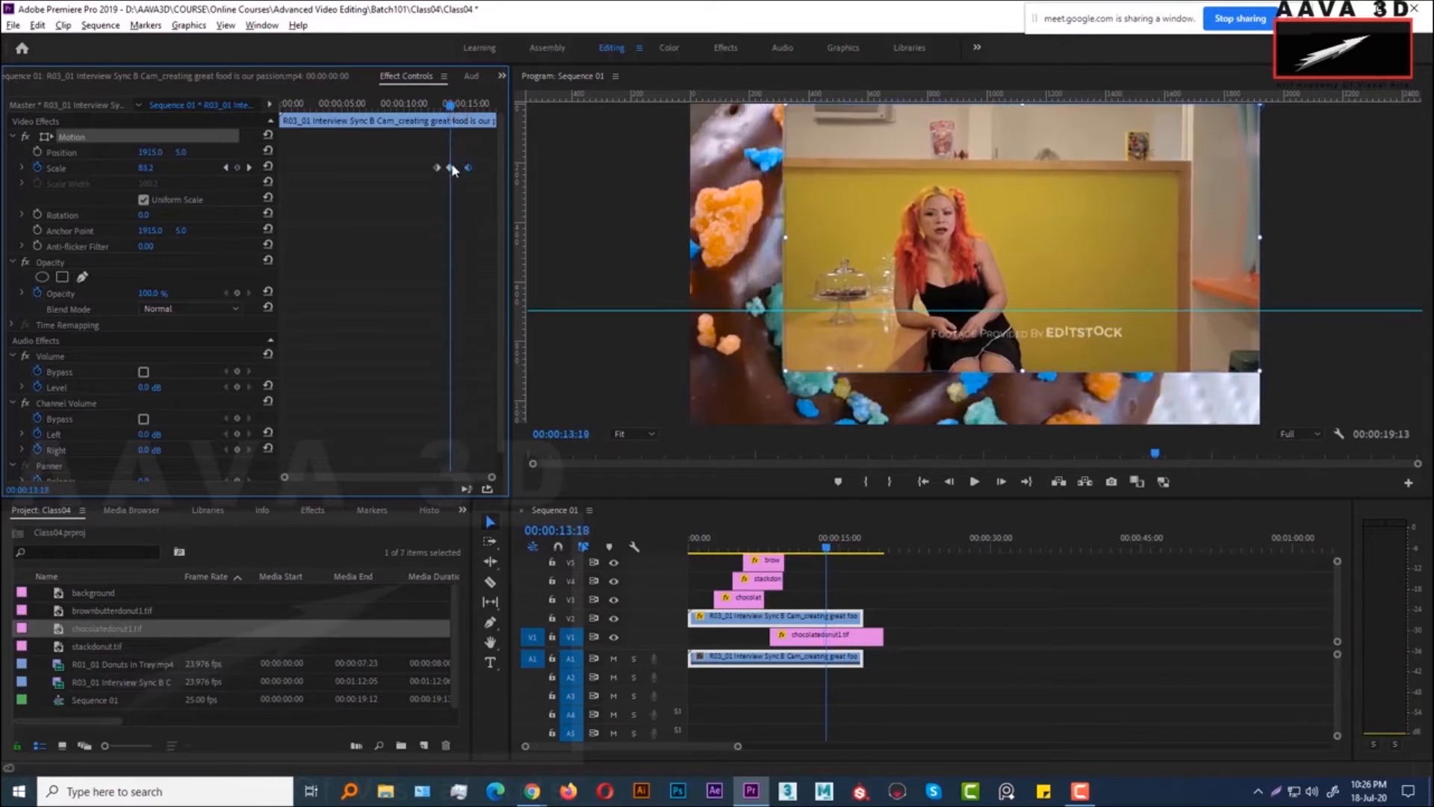
{"action": "key", "text": "space"}
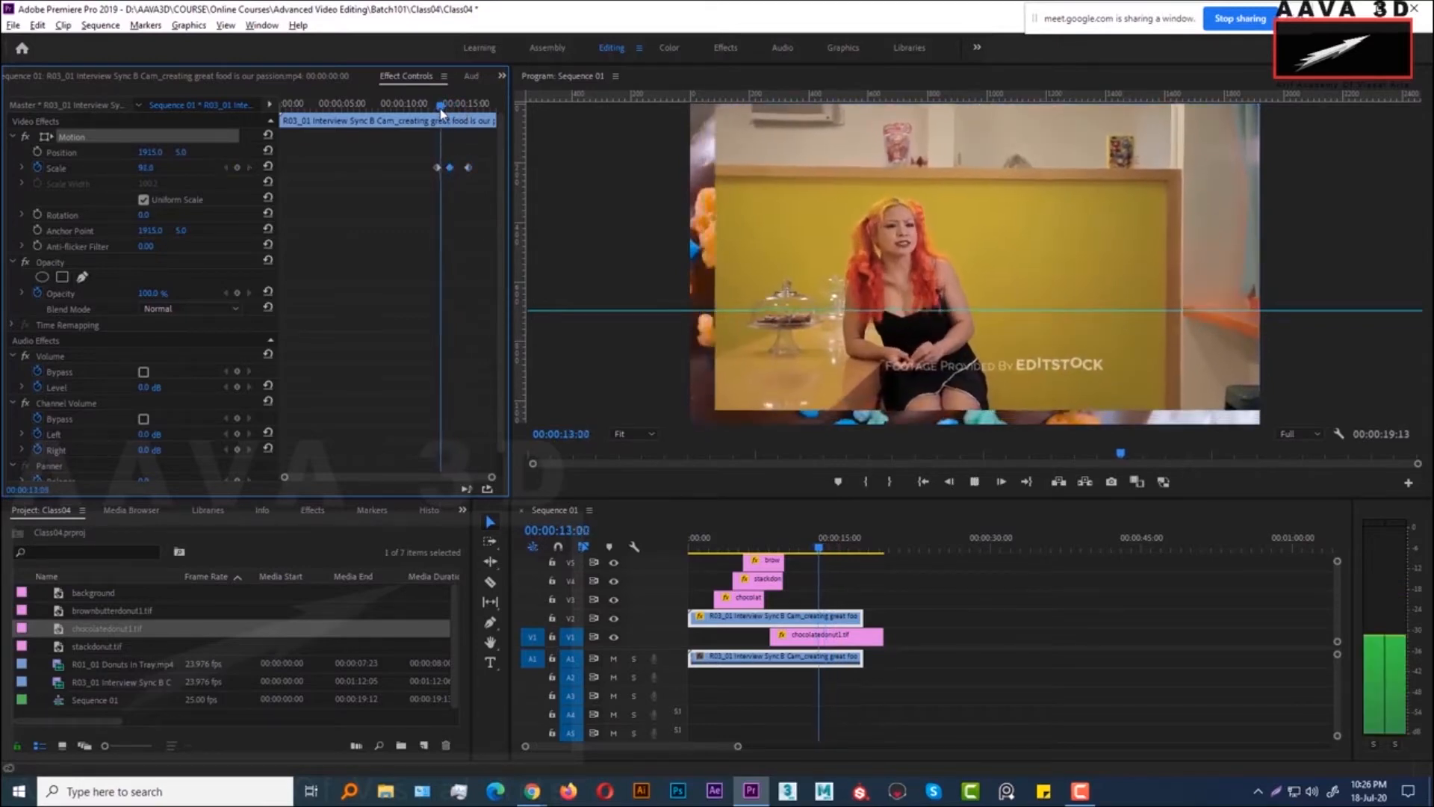
{"action": "key", "text": "space"}
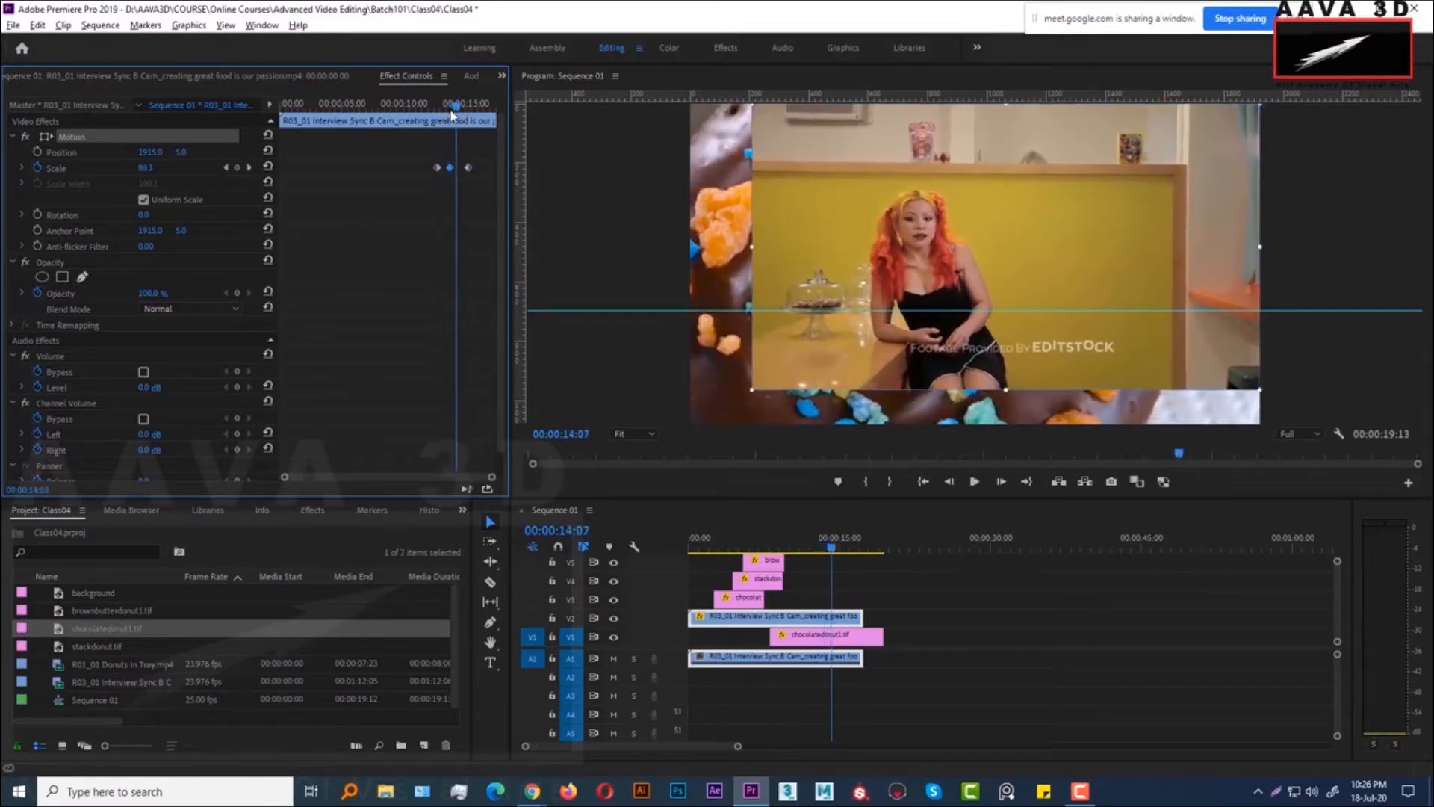
Delete the interview clip's last scale keyframe and add a hold keyframe at scale 83.2 at 00:00:14:18
{"action": "left_click", "coordinate": [466, 166]}
{"action": "key", "text": "Delete"}
{"action": "mouse_move", "coordinate": [456, 106]}
{"action": "left_mouse_down"}
{"action": "mouse_move", "coordinate": [439, 110]}
{"action": "mouse_move", "coordinate": [460, 108]}
{"action": "left_mouse_up"}
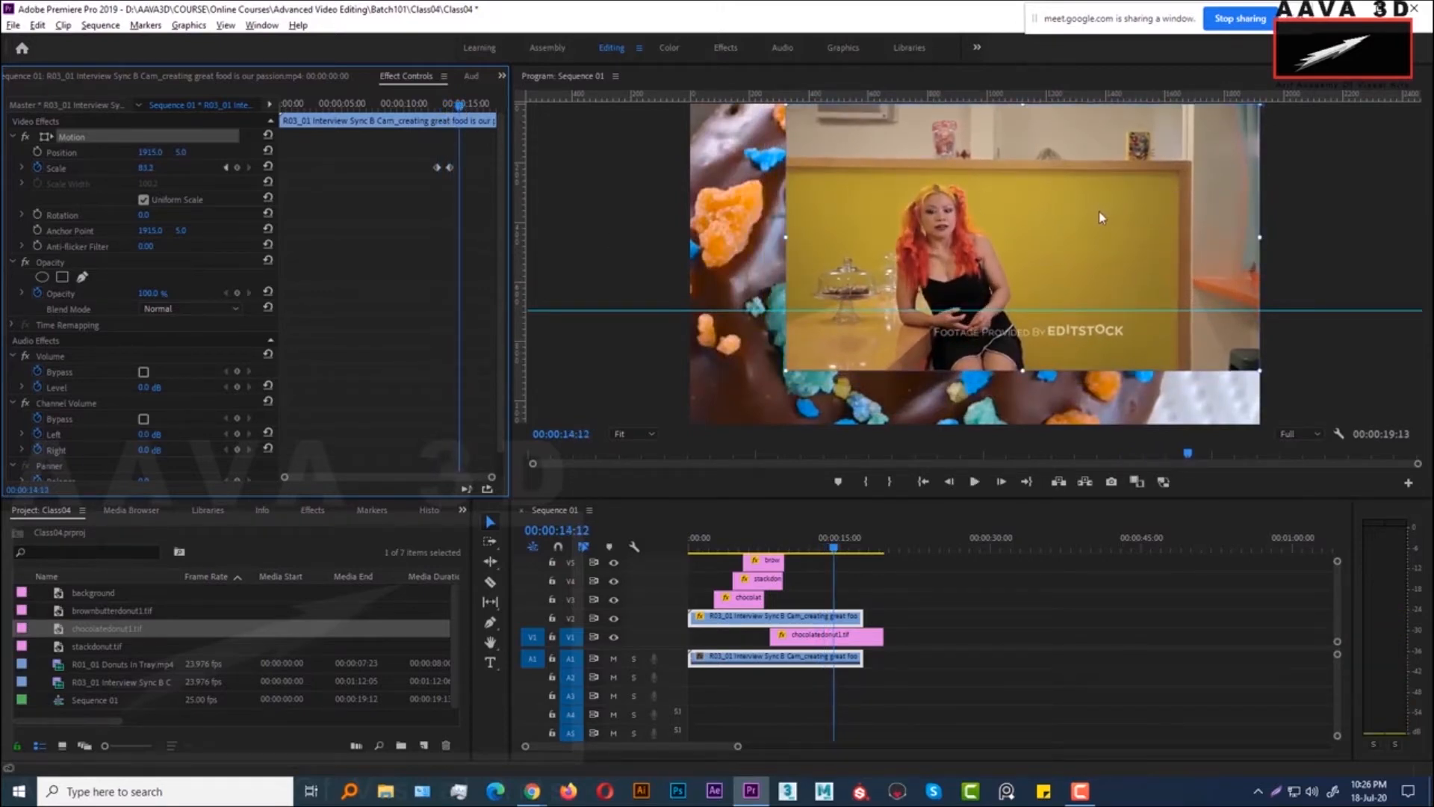
{"action": "left_click_drag", "start_coordinate": [461, 112], "coordinate": [463, 109]}
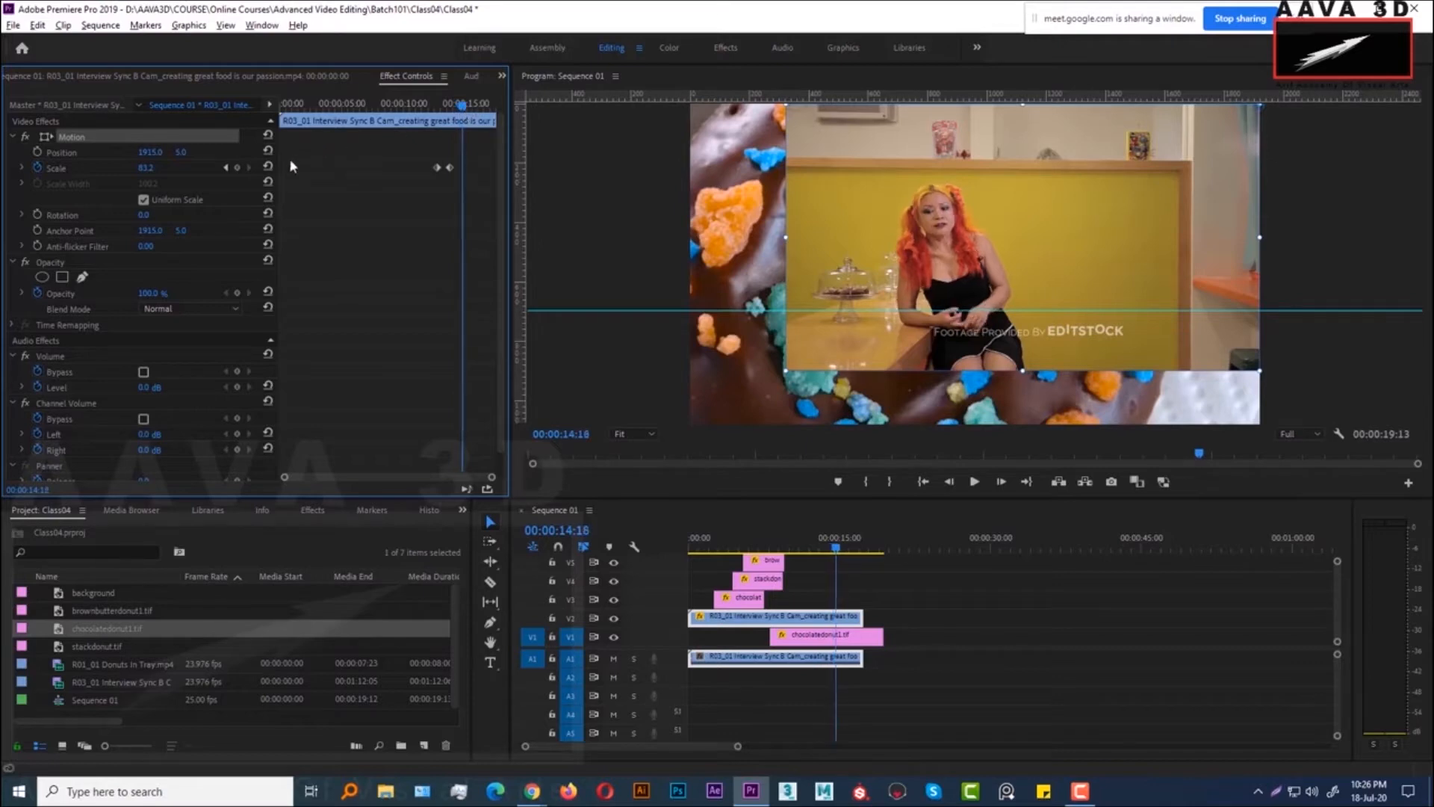
{"action": "left_click", "coordinate": [240, 165]}
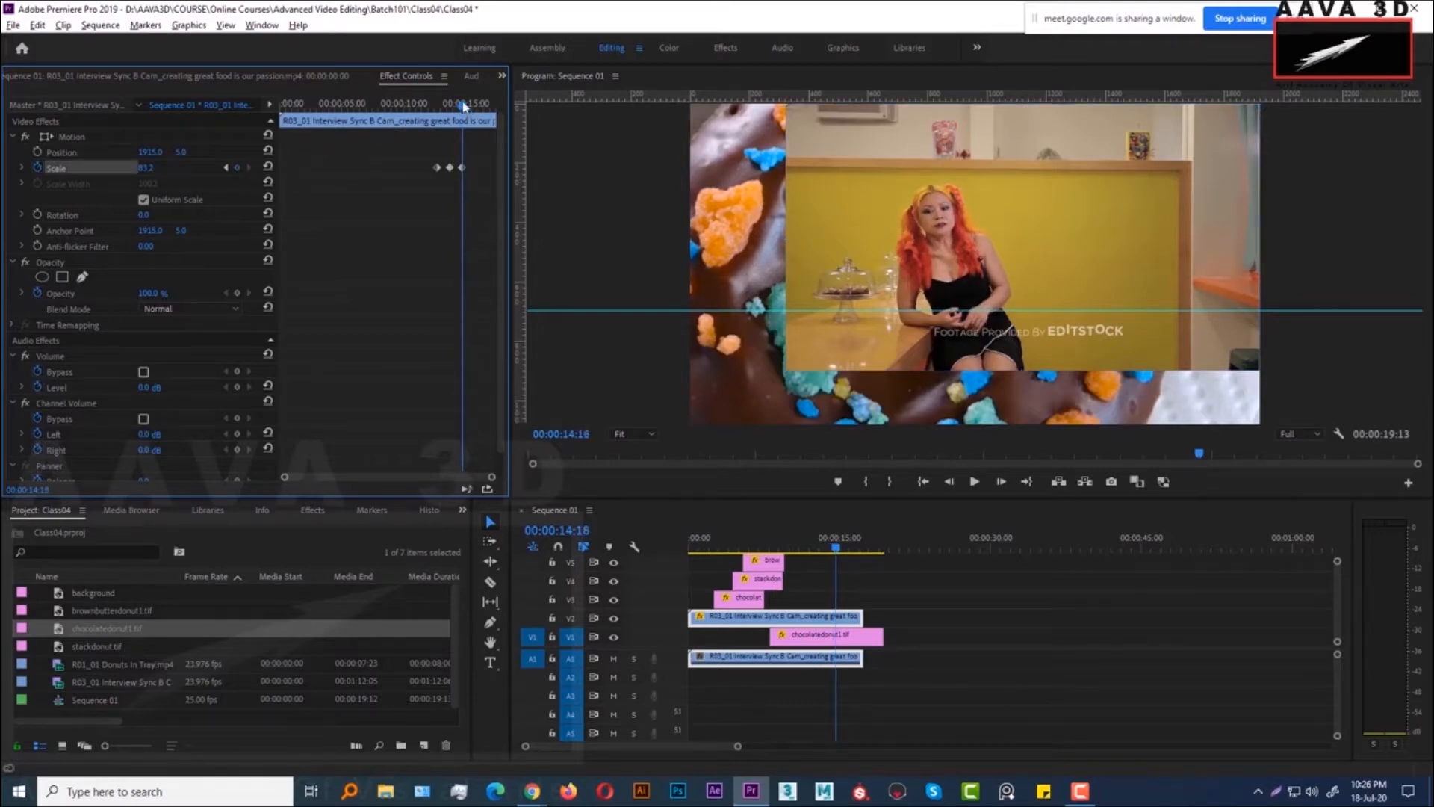
Play back the hold between the two 83.2 scale keyframes, starting from about 00:00:13:18
{"action": "left_click_drag", "start_coordinate": [462, 105], "coordinate": [448, 106]}
{"action": "key", "text": "space"}
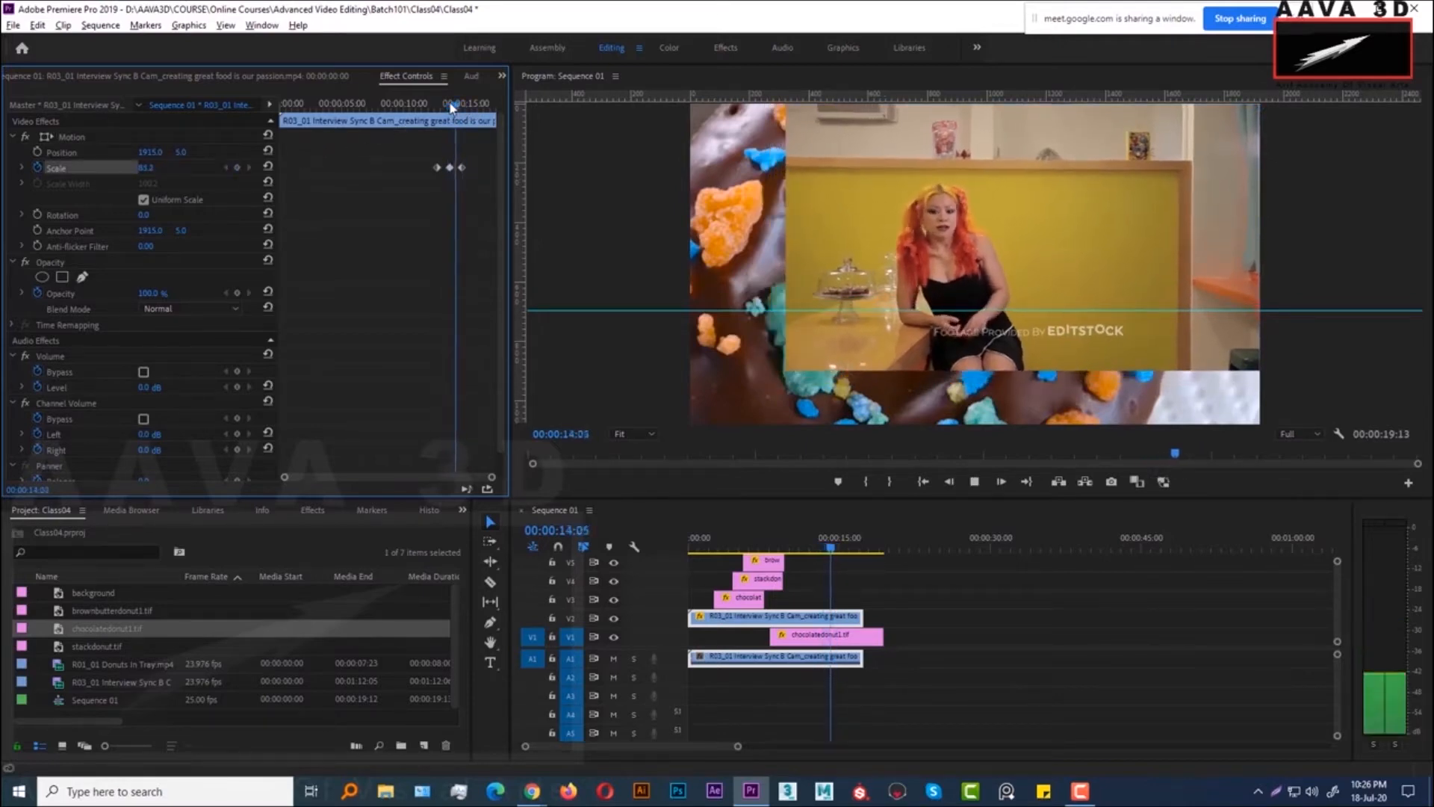
{"action": "left_click", "coordinate": [451, 106]}
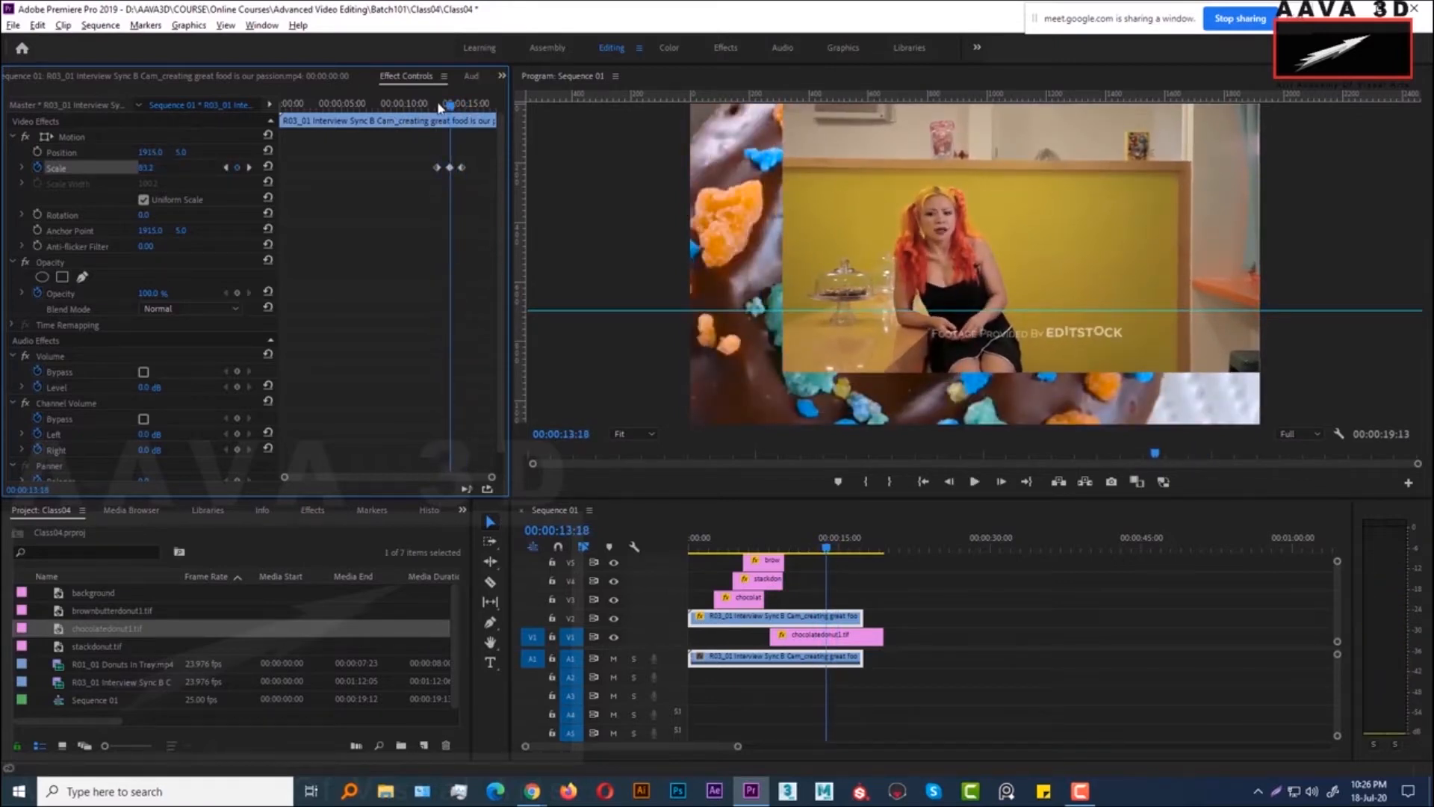
Keyframe the interview clip's scale back up to 100.2 after the hold, at about 00:00:15:20, and play back the whole scale animation
{"action": "left_click", "coordinate": [461, 105]}
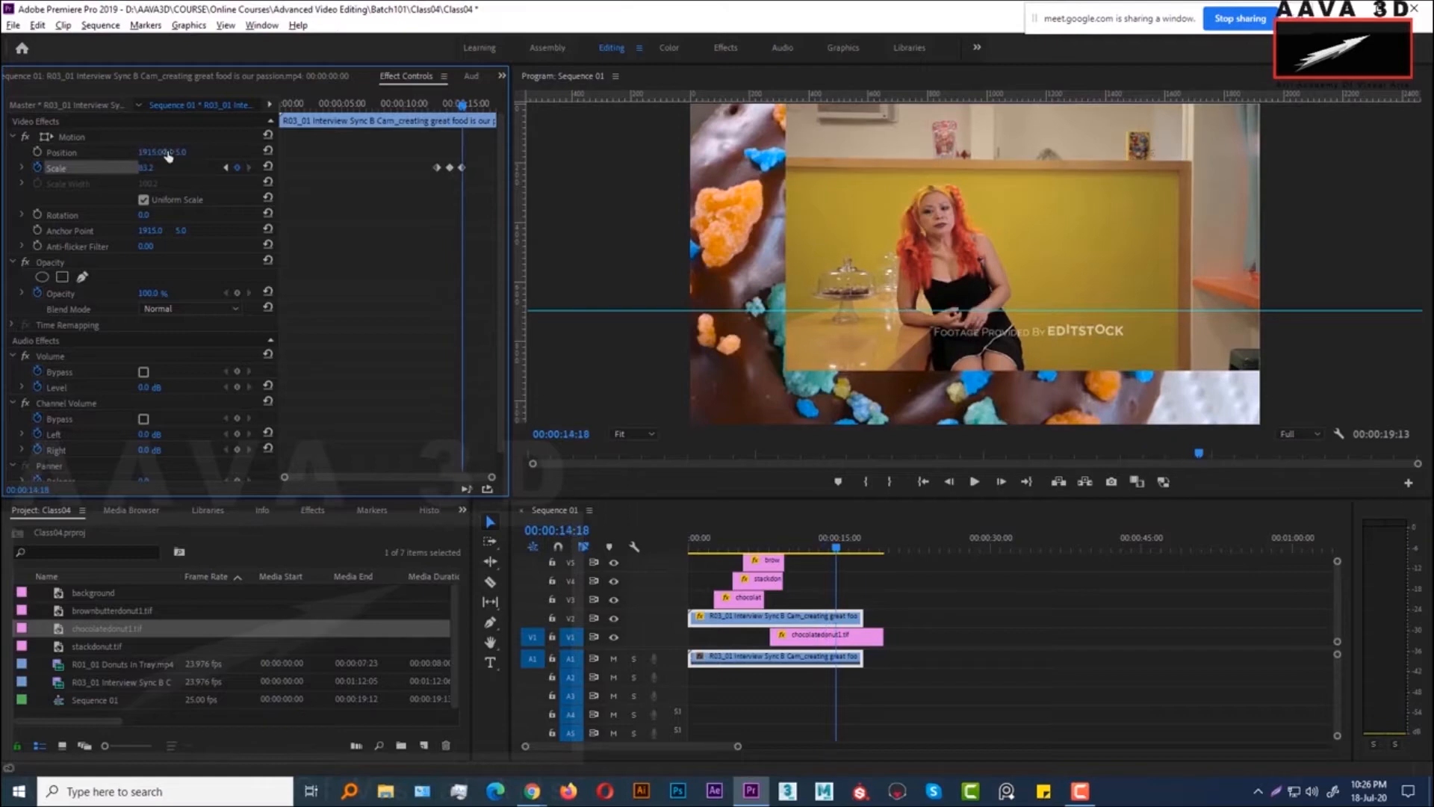
{"action": "left_click_drag", "start_coordinate": [462, 119], "coordinate": [472, 110]}
{"action": "left_click", "coordinate": [833, 243]}
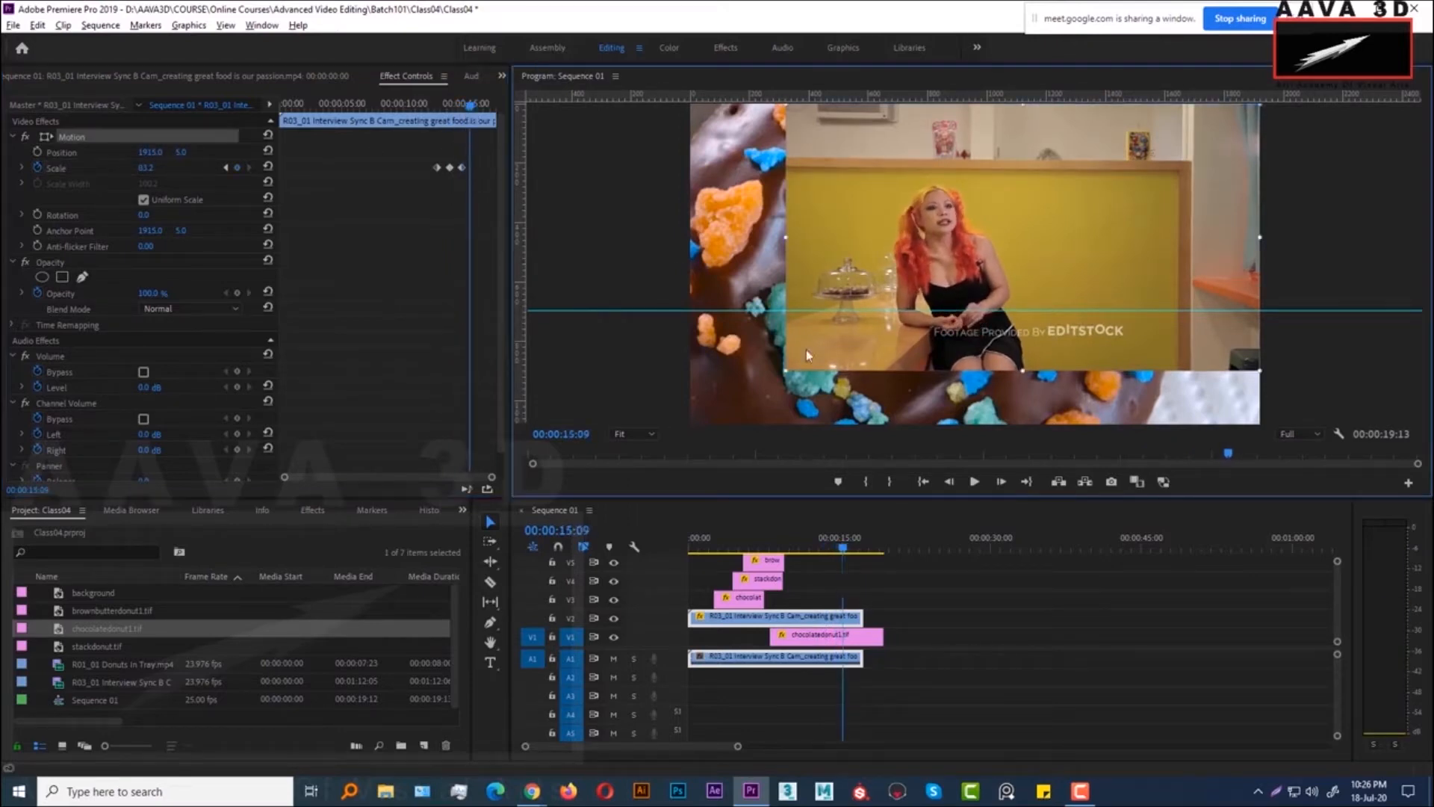
{"action": "left_click_drag", "start_coordinate": [785, 370], "coordinate": [691, 423]}
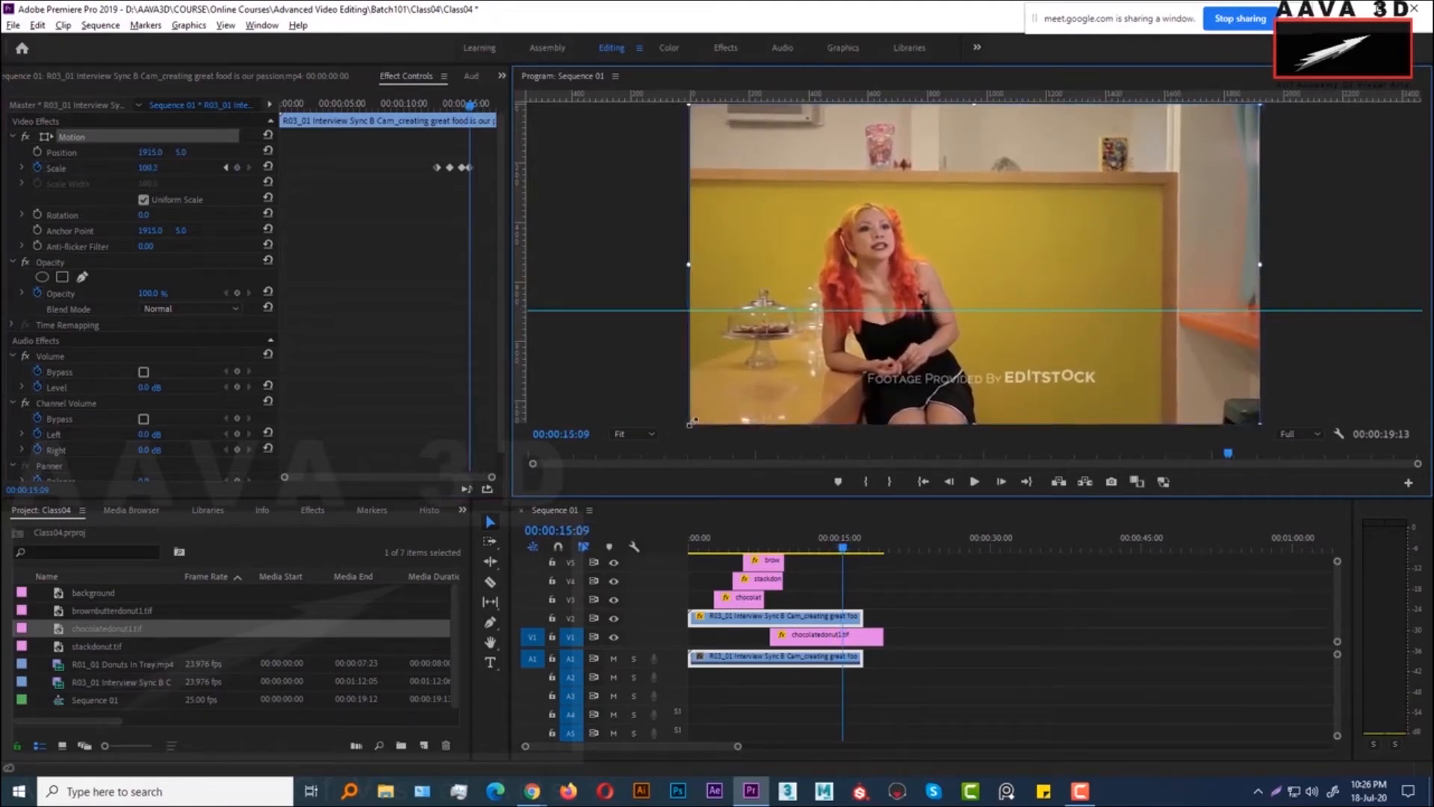
{"action": "left_click_drag", "start_coordinate": [469, 168], "coordinate": [475, 167]}
{"action": "key", "text": "space"}
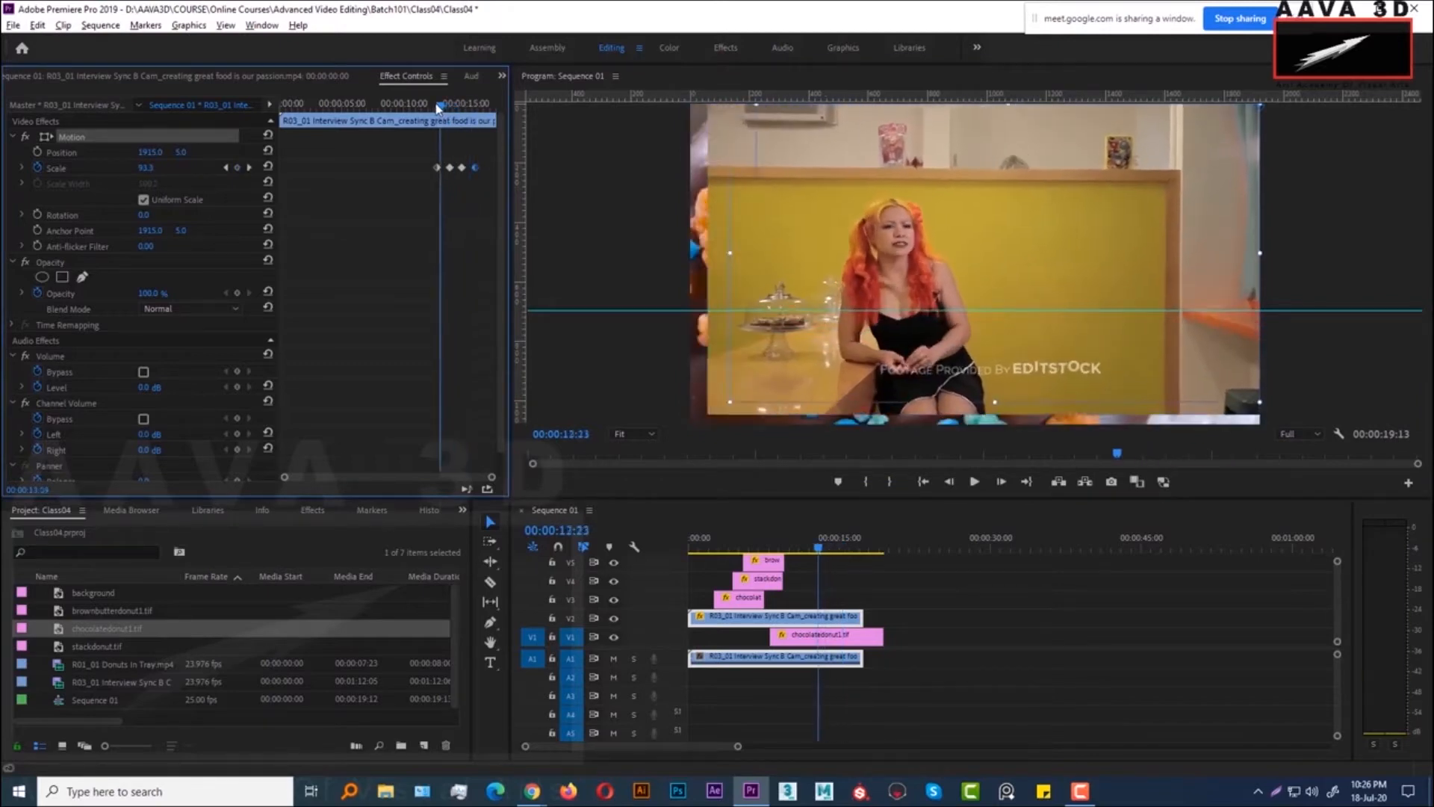
{"action": "left_click", "coordinate": [439, 104]}
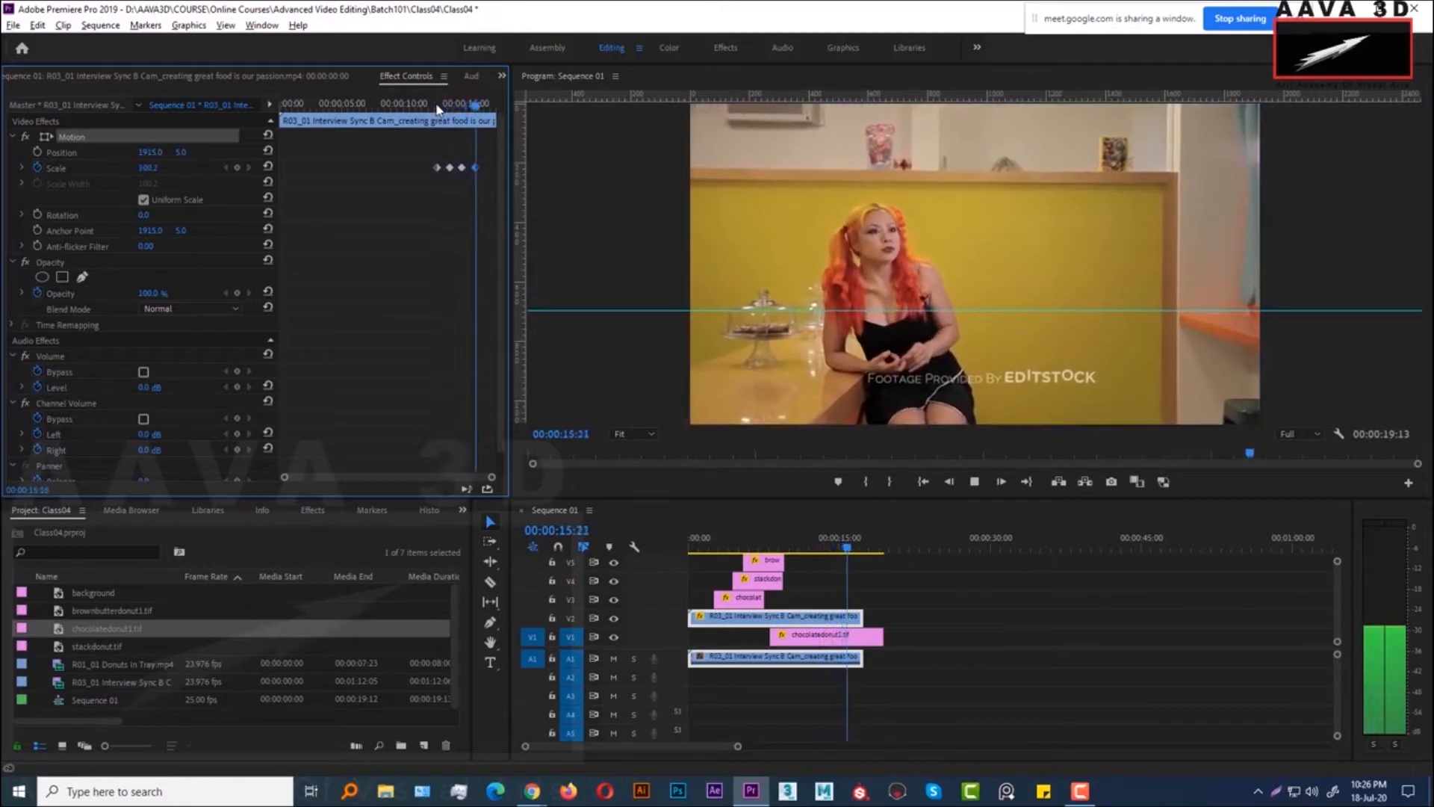
Play back the interview clip's shrink, hold and return from about 00:00:12:04, and save the project
{"action": "key", "text": "space"}
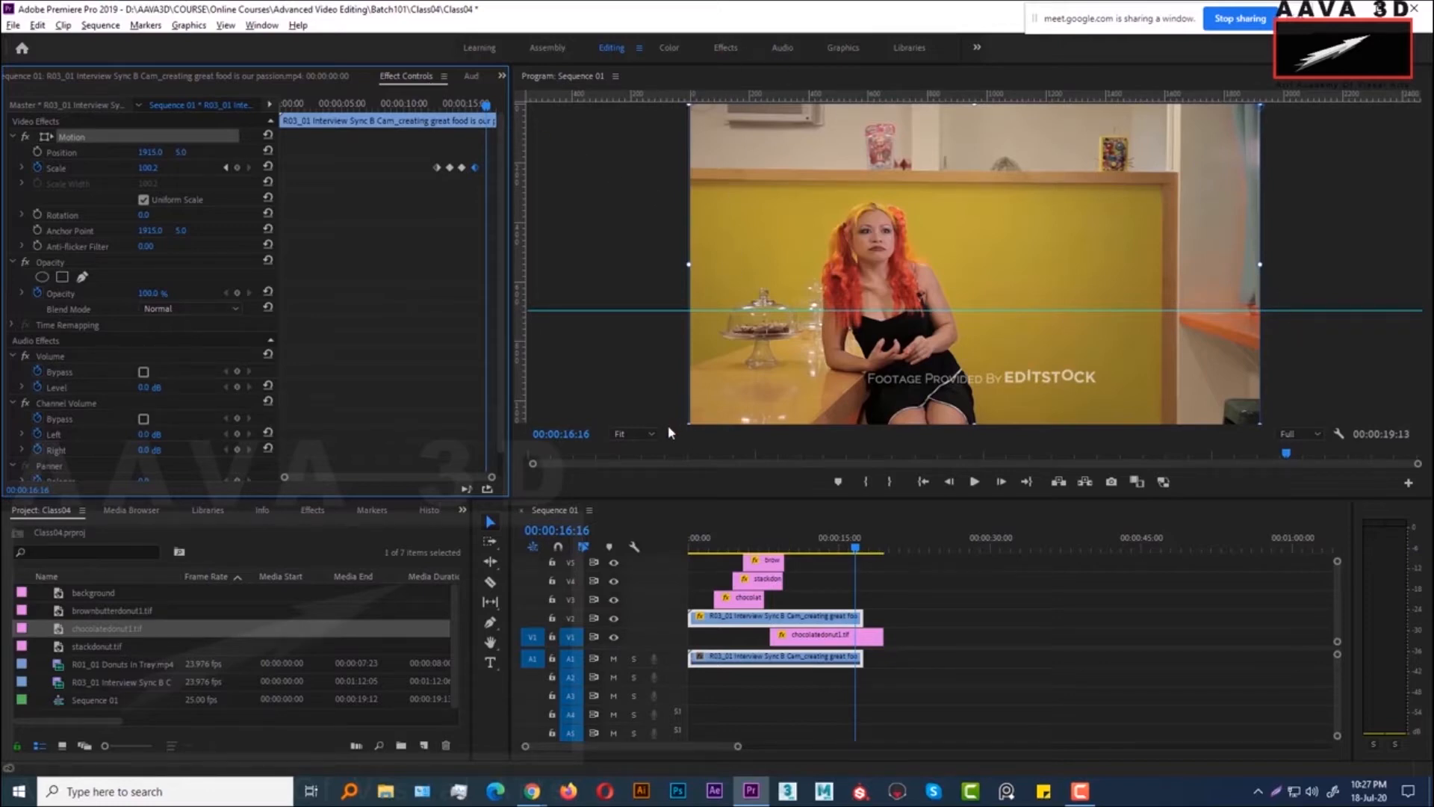
{"action": "left_click", "coordinate": [814, 542]}
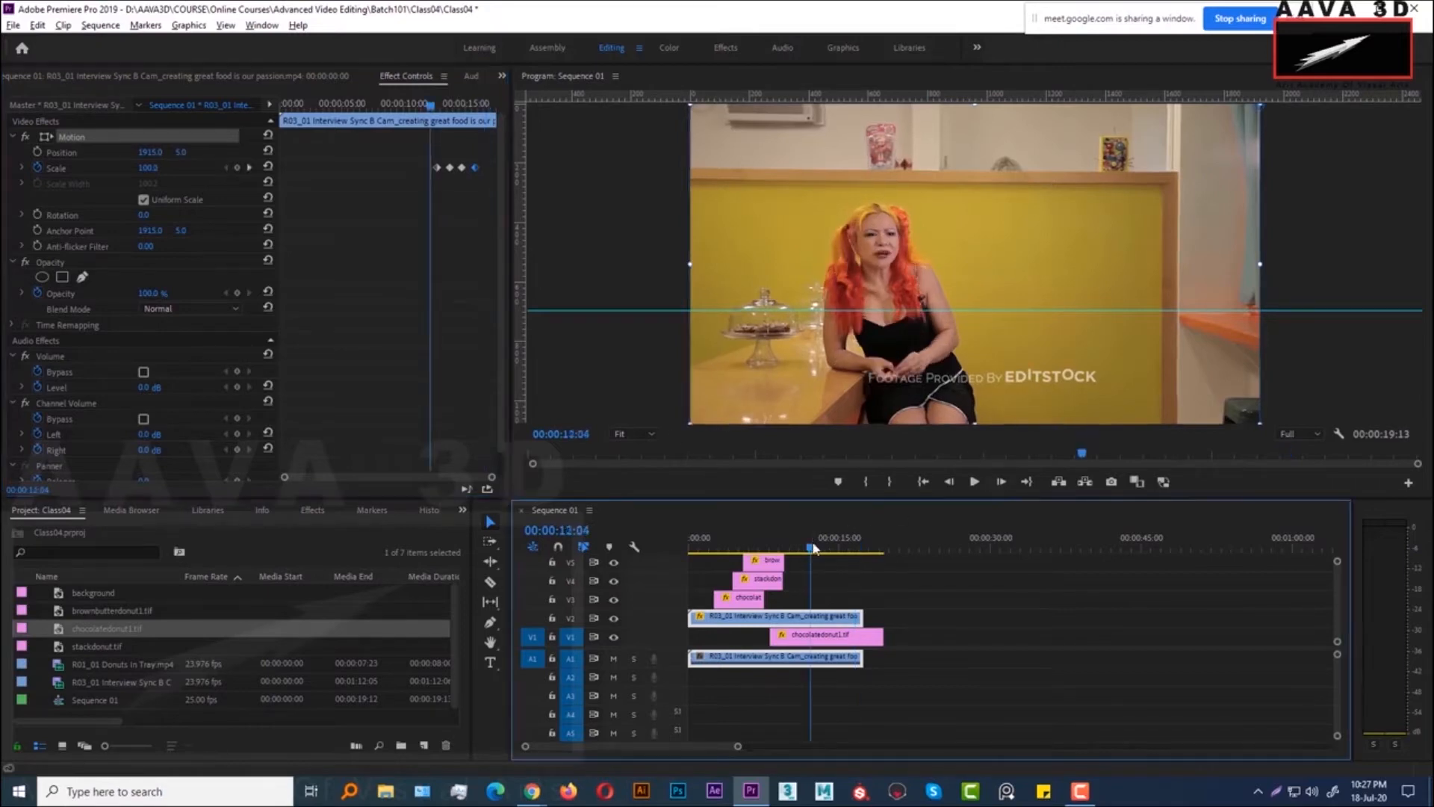
{"action": "key", "text": "space"}
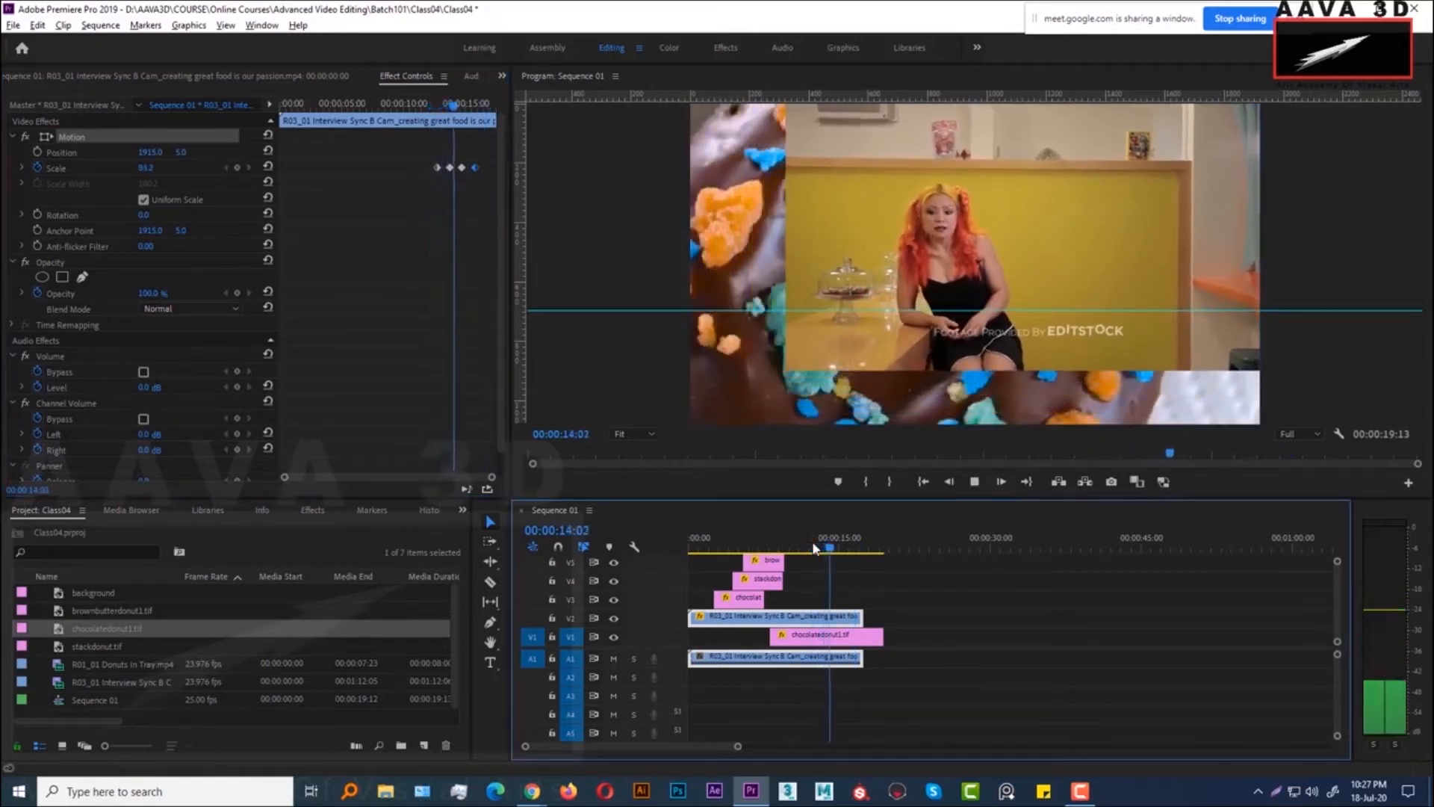
{"action": "key", "text": "space"}
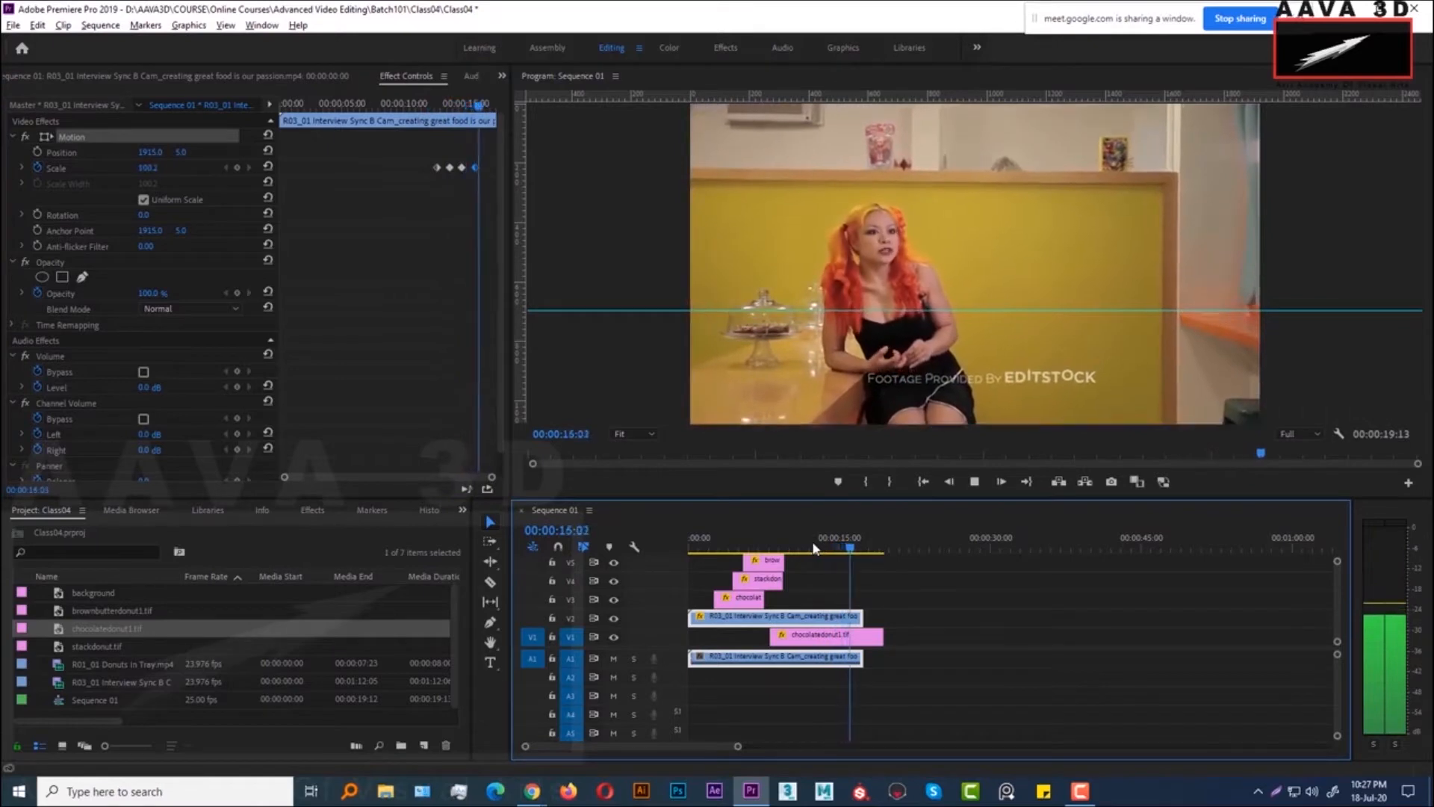
{"action": "key", "text": "ctrl+s"}
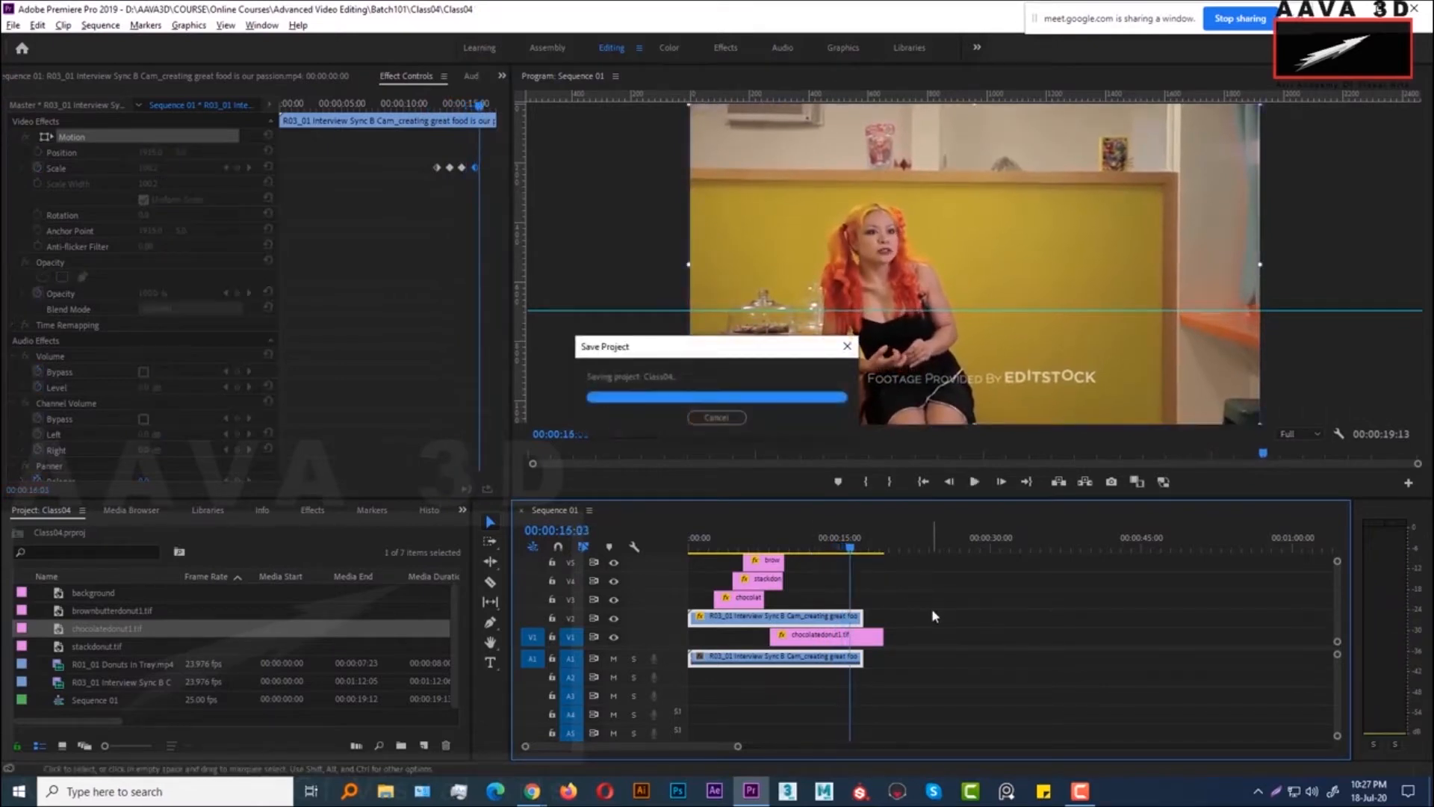
{"action": "left_click", "coordinate": [1019, 602]}
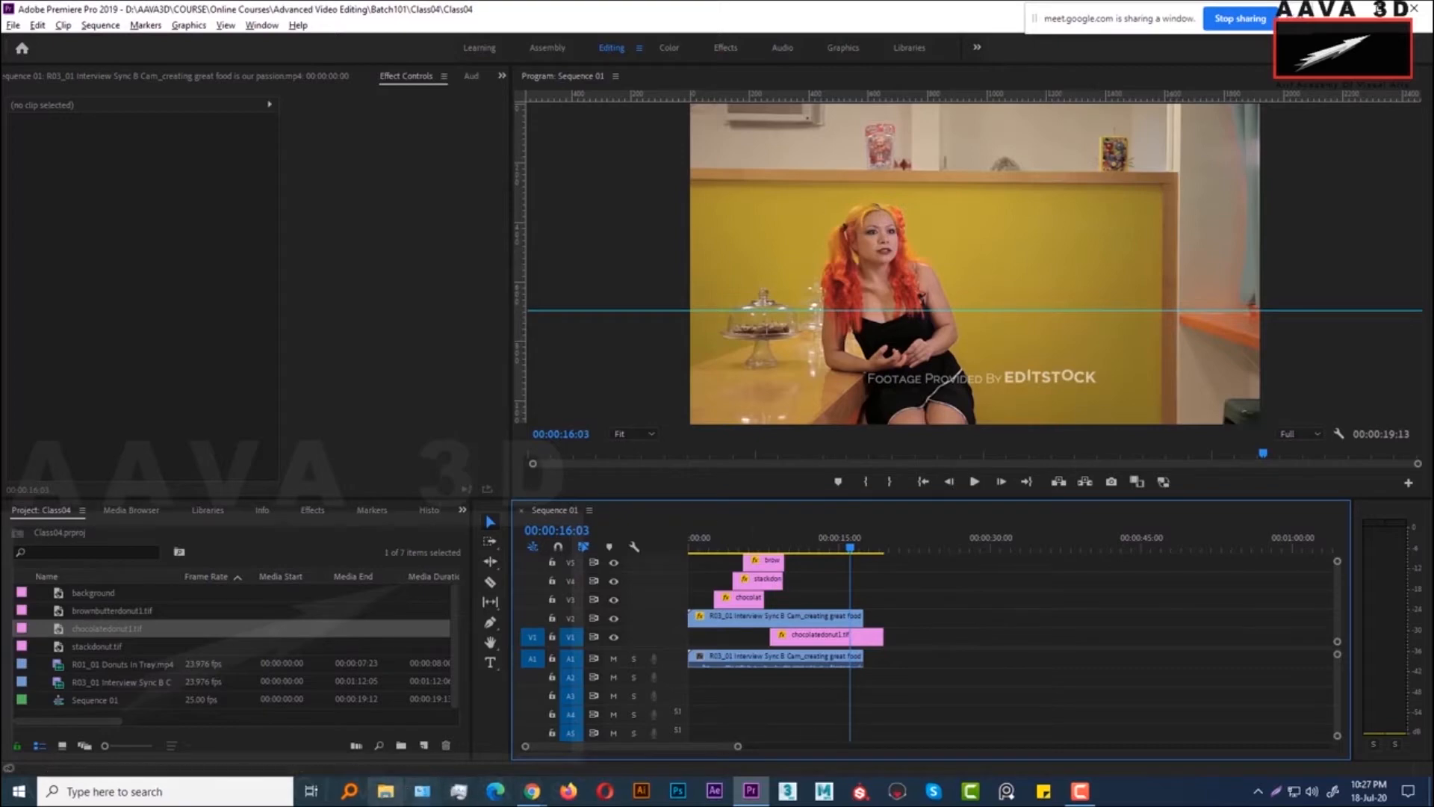
Open the Advanced Video Editing course outline in Word, examine the Class04: 2D Animation Basics topics, and close the document
{"action": "left_click", "coordinate": [386, 791]}
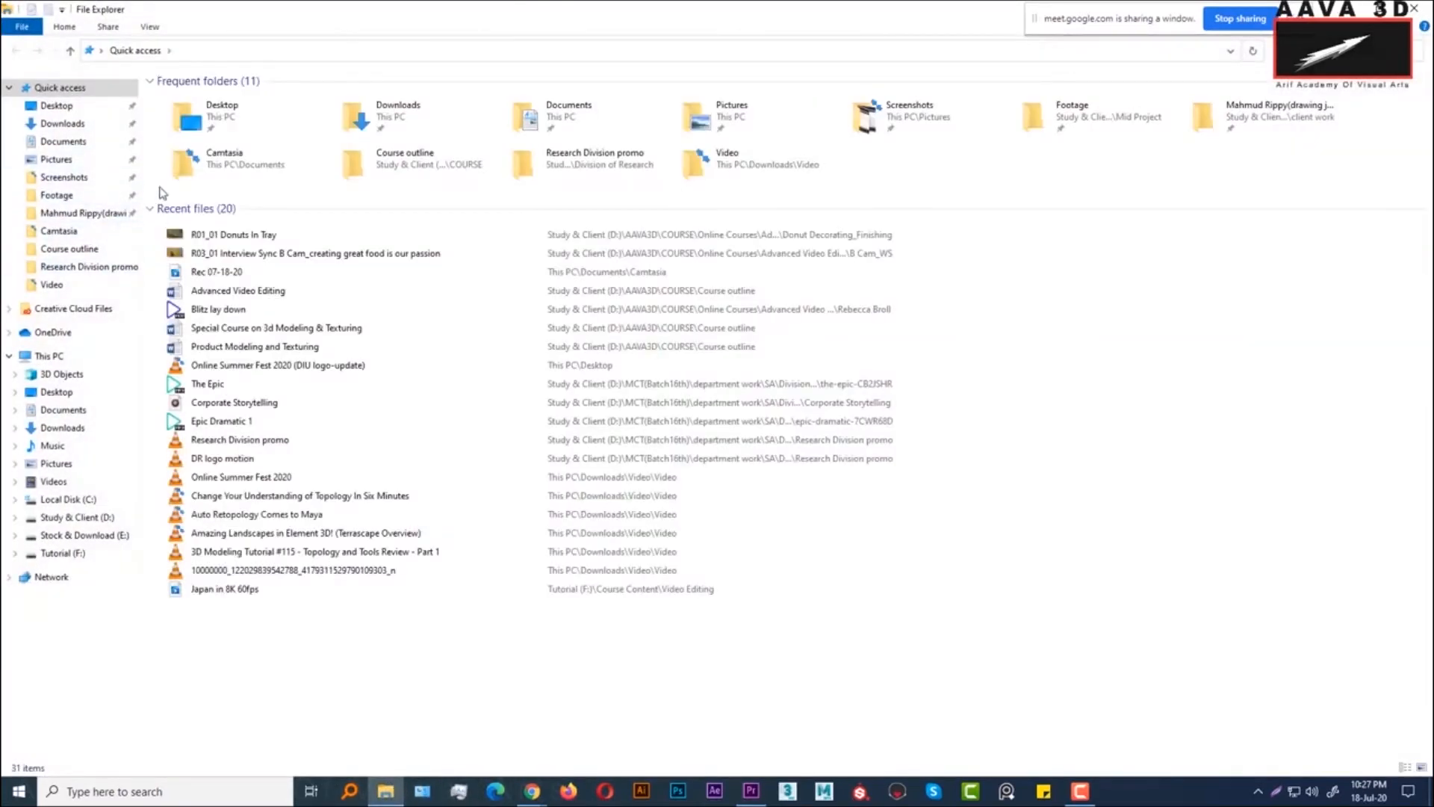
{"action": "left_click", "coordinate": [225, 296]}
{"action": "double_click", "coordinate": [225, 296]}
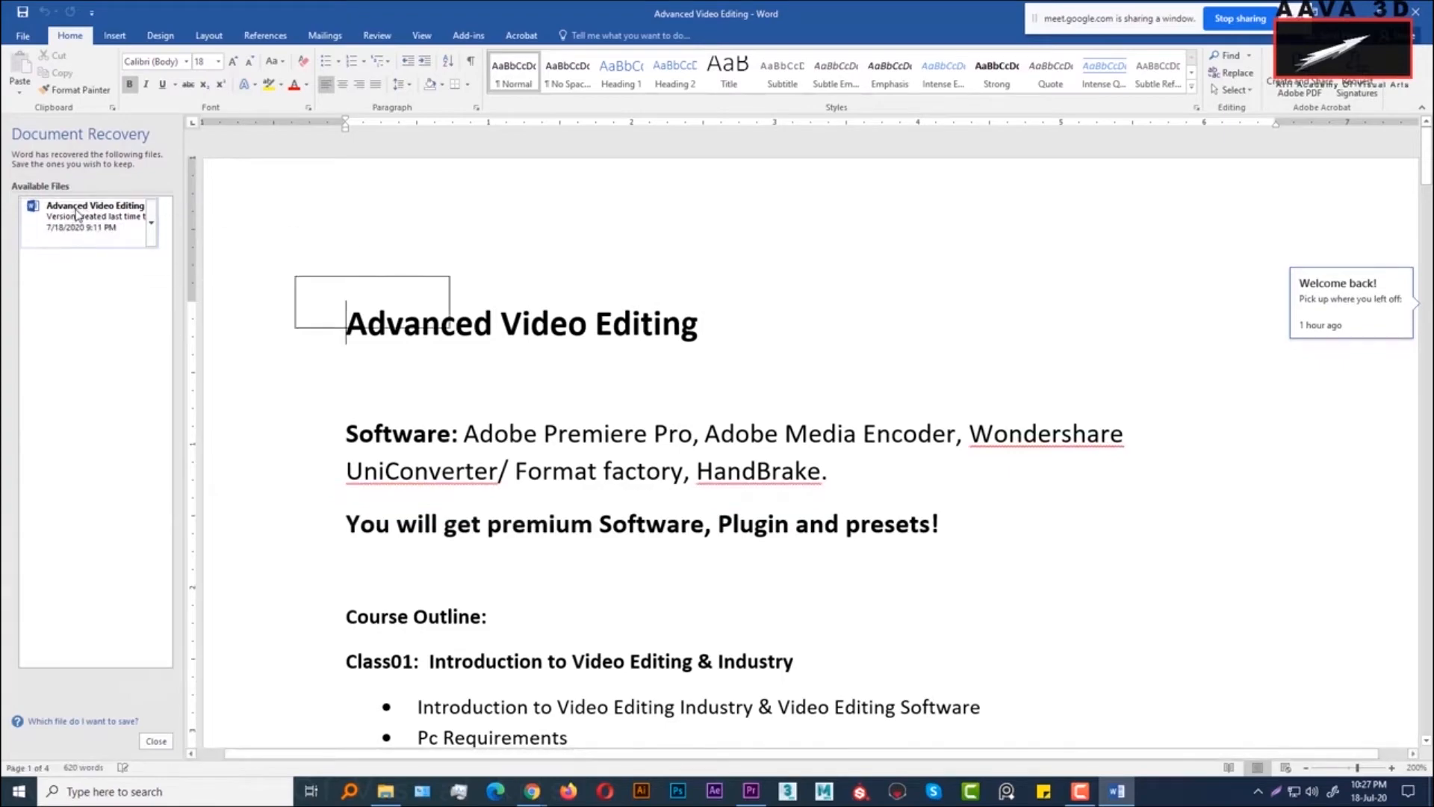
{"action": "scroll", "coordinate": [427, 355], "scroll_direction": "down", "scroll_amount": 5}
{"action": "scroll", "coordinate": [426, 355], "scroll_direction": "down", "scroll_amount": 15}
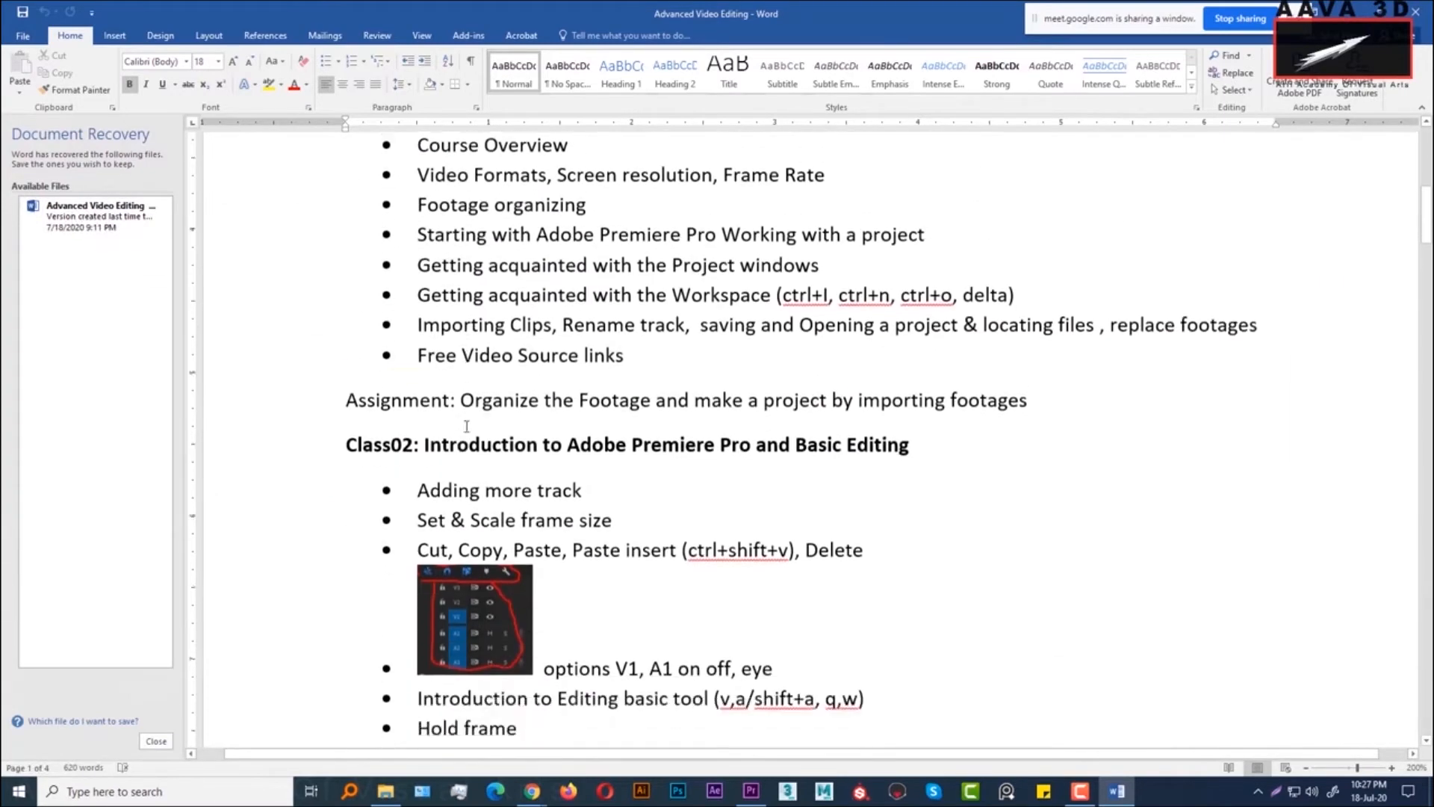
{"action": "scroll", "coordinate": [472, 446], "scroll_direction": "down", "scroll_amount": 1}
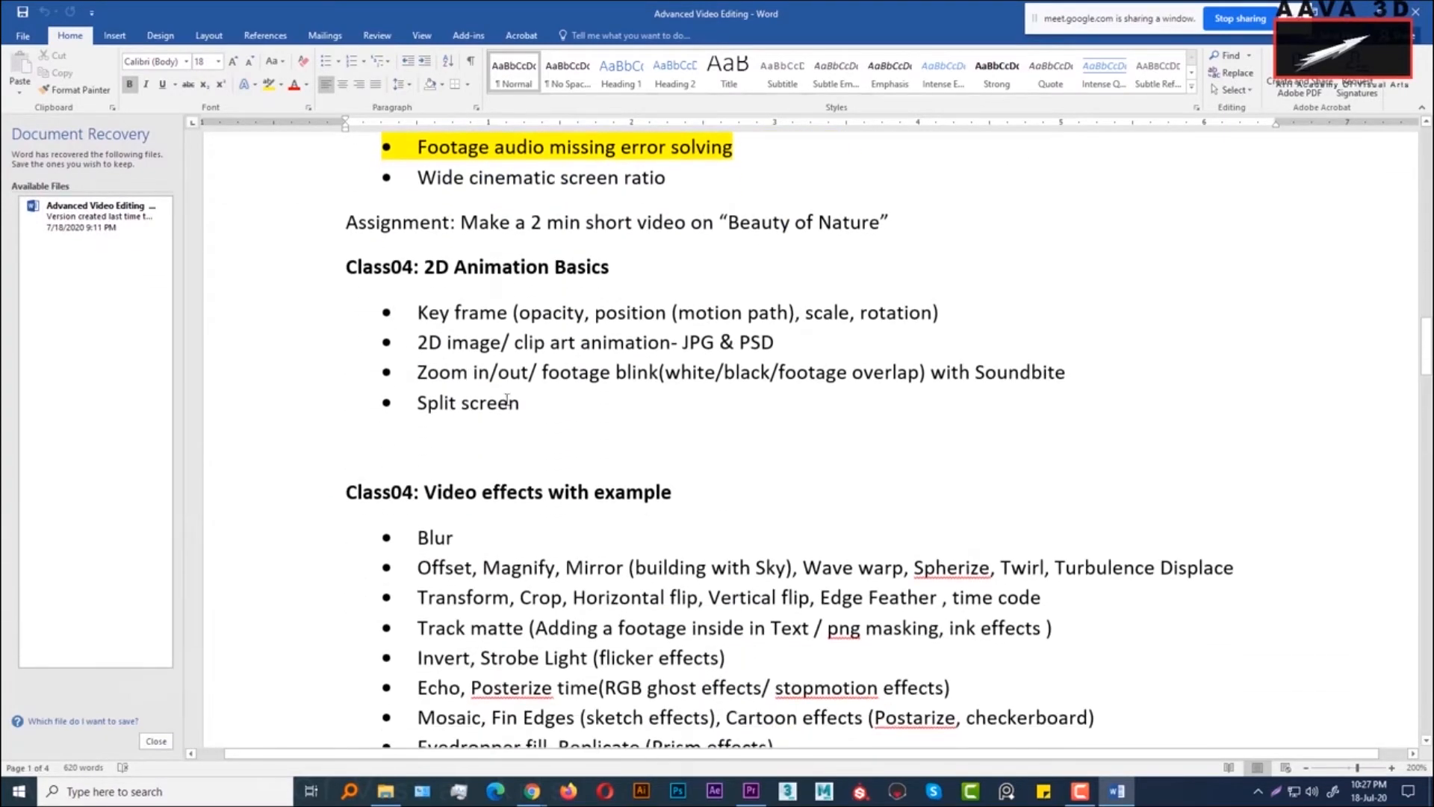
{"action": "left_click", "coordinate": [581, 346]}
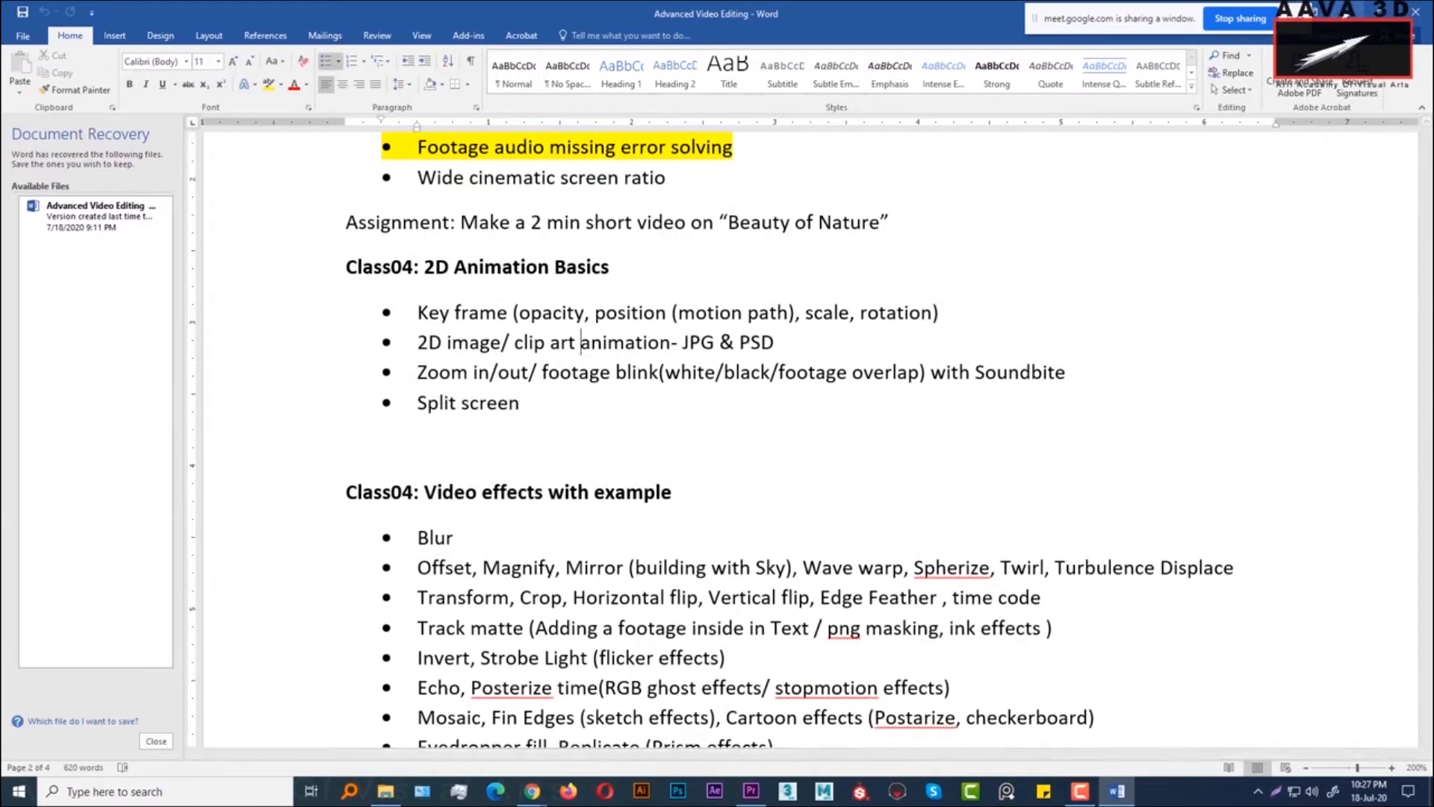
{"action": "left_click", "coordinate": [1347, 10]}
{"action": "left_click", "coordinate": [1415, 9]}
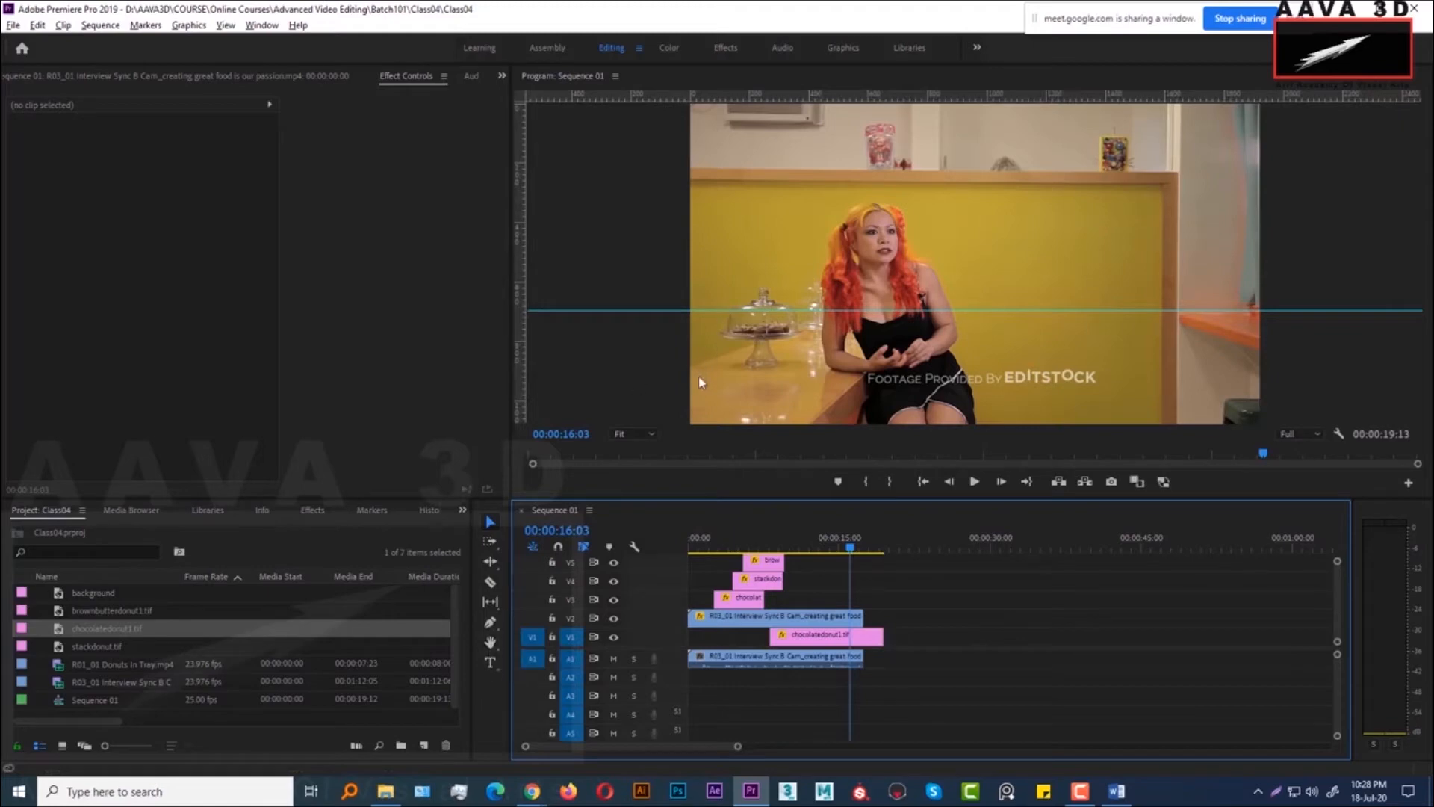
{"action": "key", "text": "d"}
{"action": "left_click", "coordinate": [911, 577]}
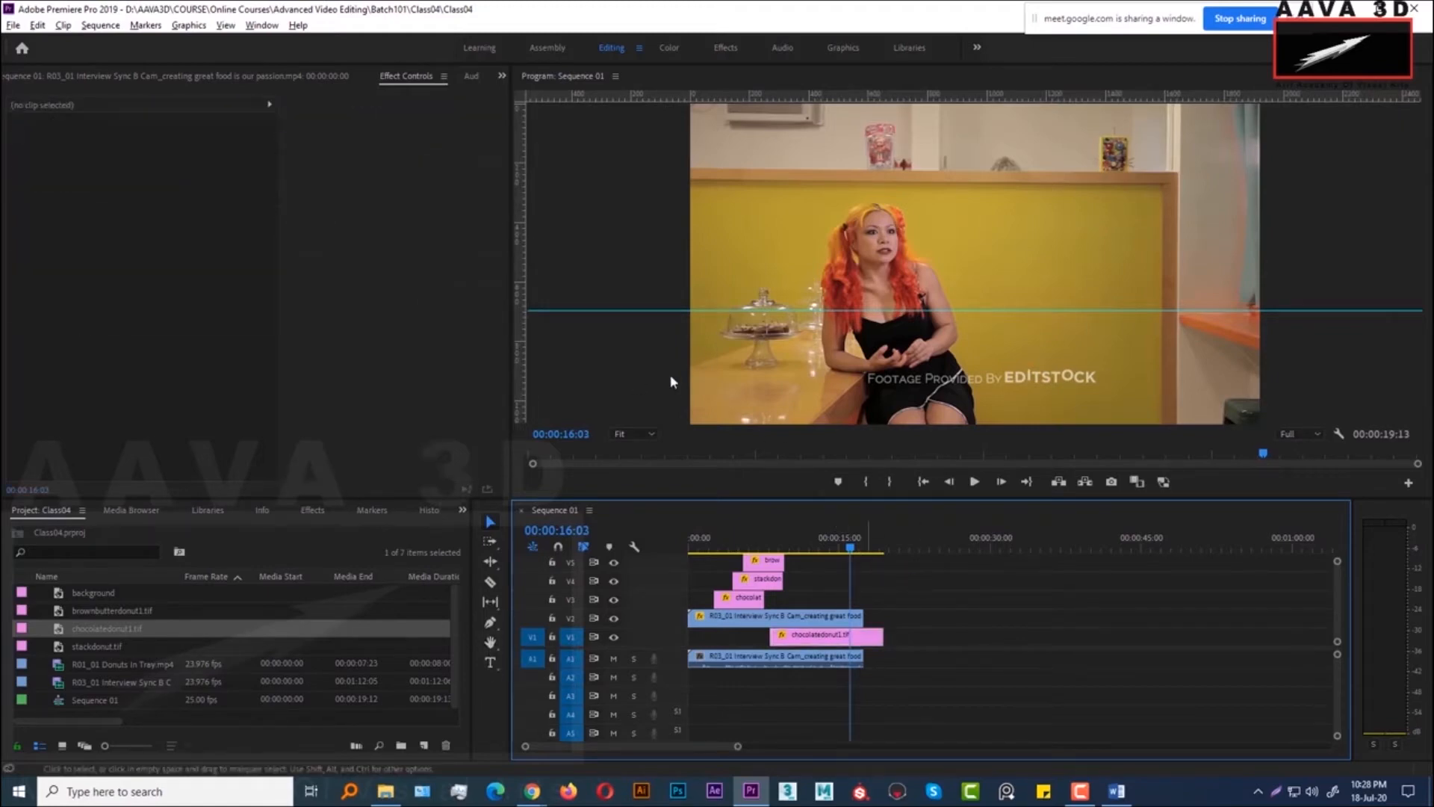
{"action": "key", "text": "d"}
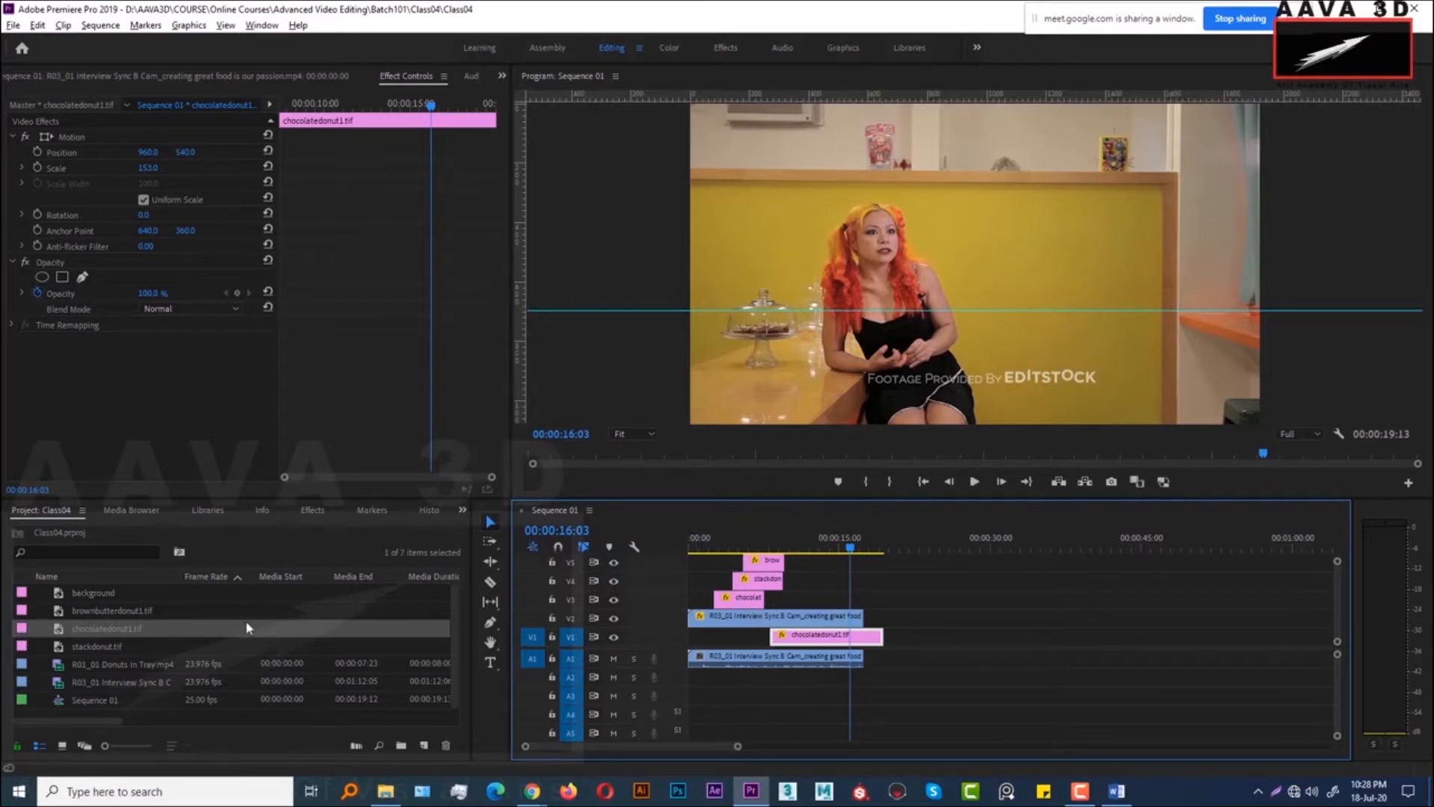
Start a media import and browse to the Graphic Design folder inside AAVA3D on the D: drive
{"action": "right_click", "coordinate": [294, 594]}
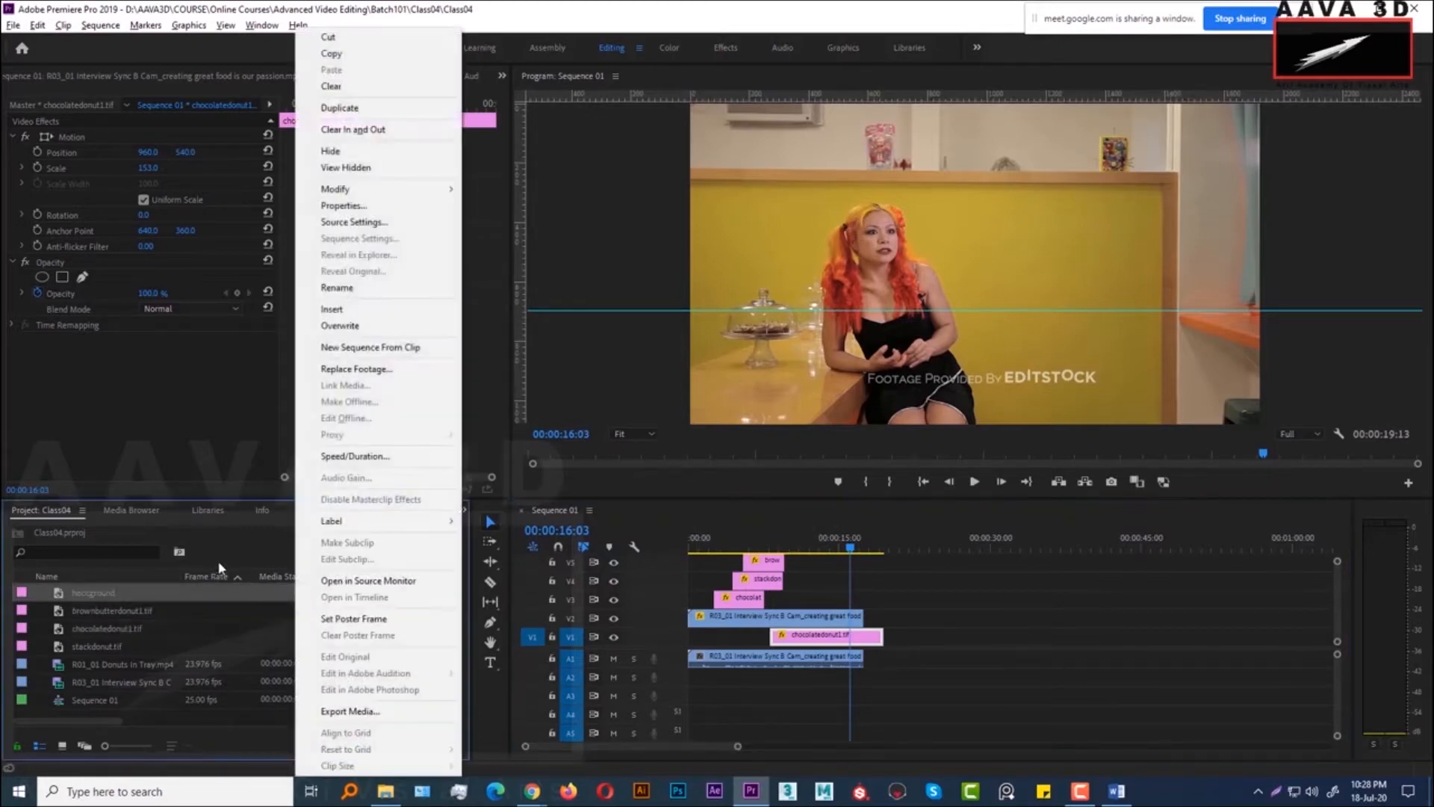
{"action": "left_click", "coordinate": [218, 569]}
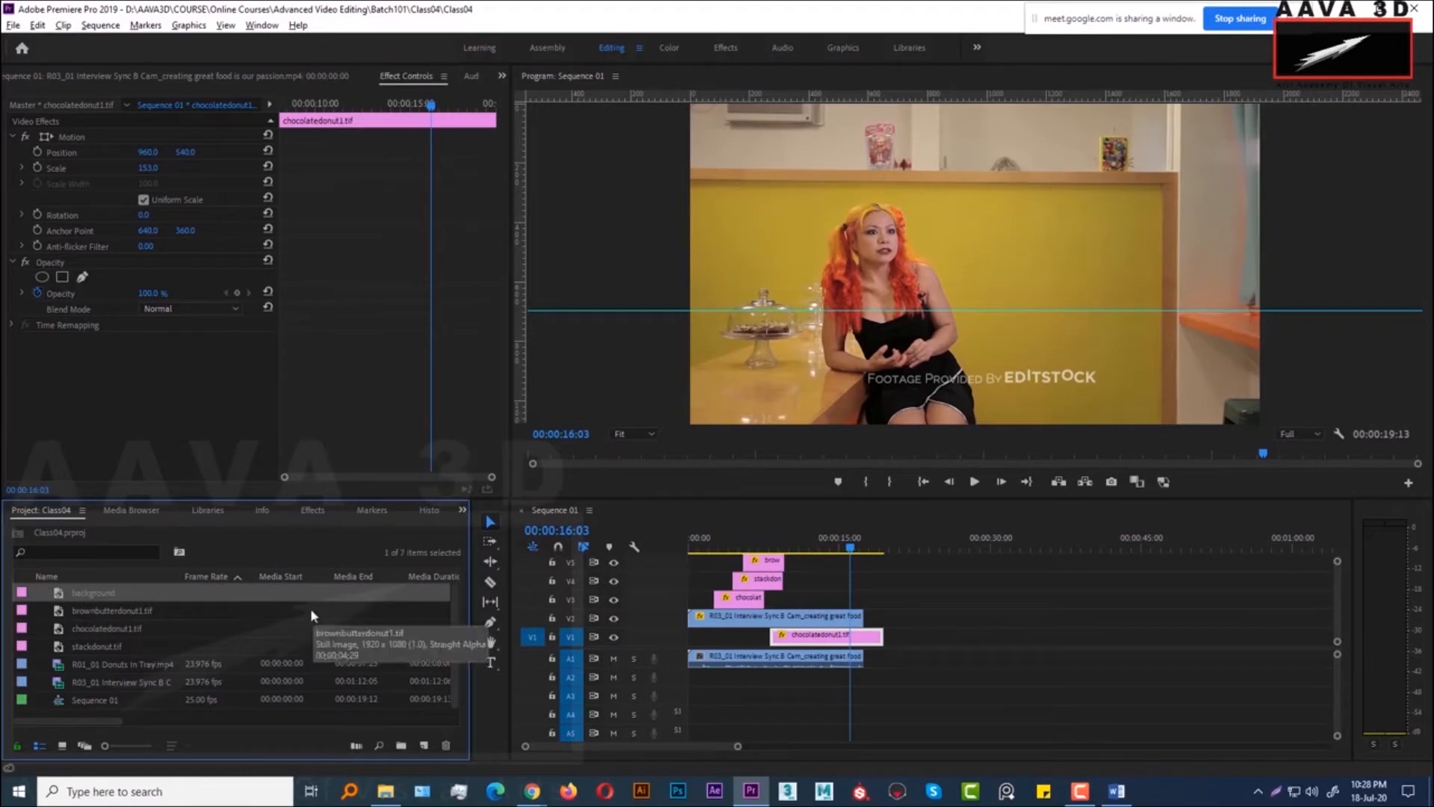
{"action": "right_click", "coordinate": [278, 537]}
{"action": "left_click", "coordinate": [322, 375]}
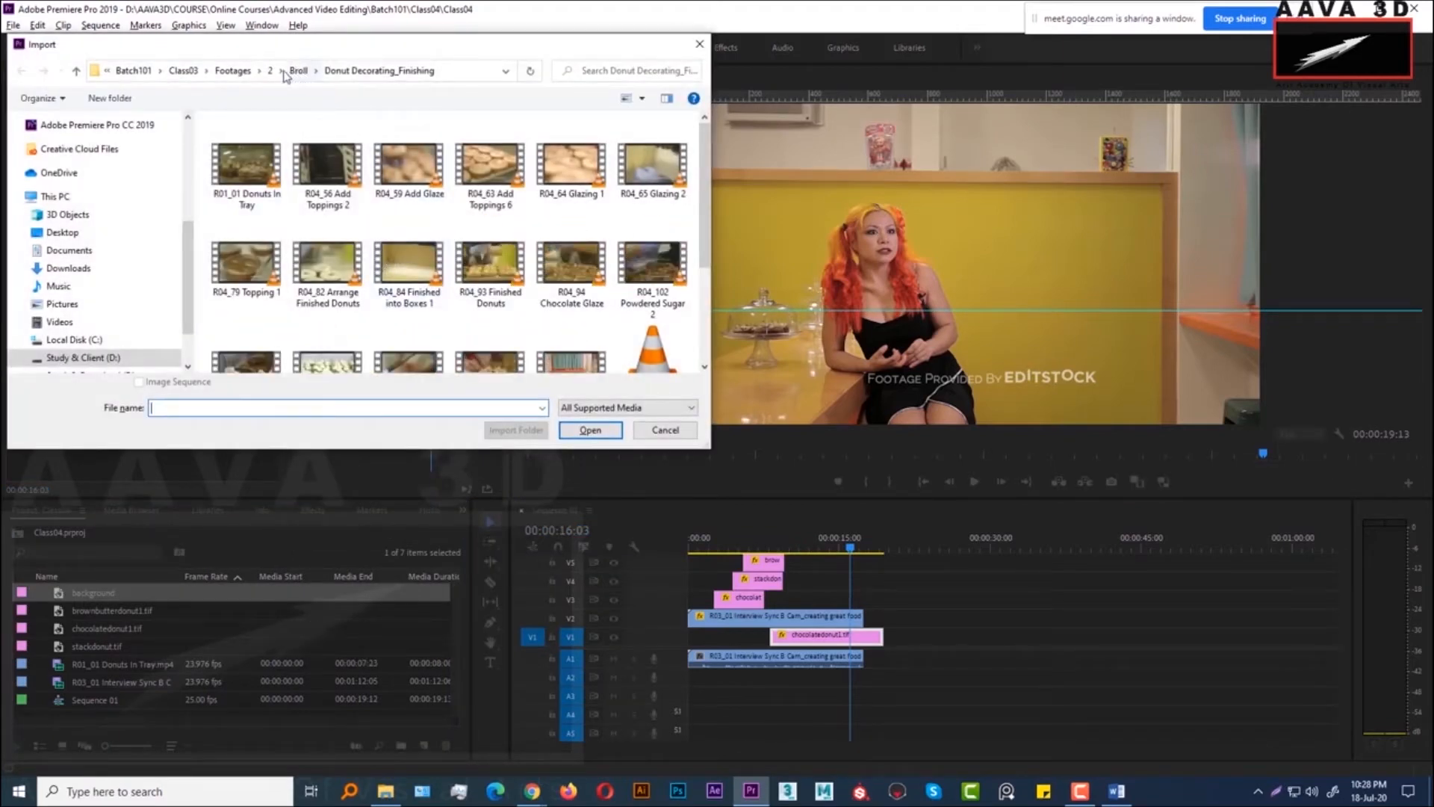
{"action": "left_click", "coordinate": [231, 71]}
{"action": "left_click", "coordinate": [219, 71]}
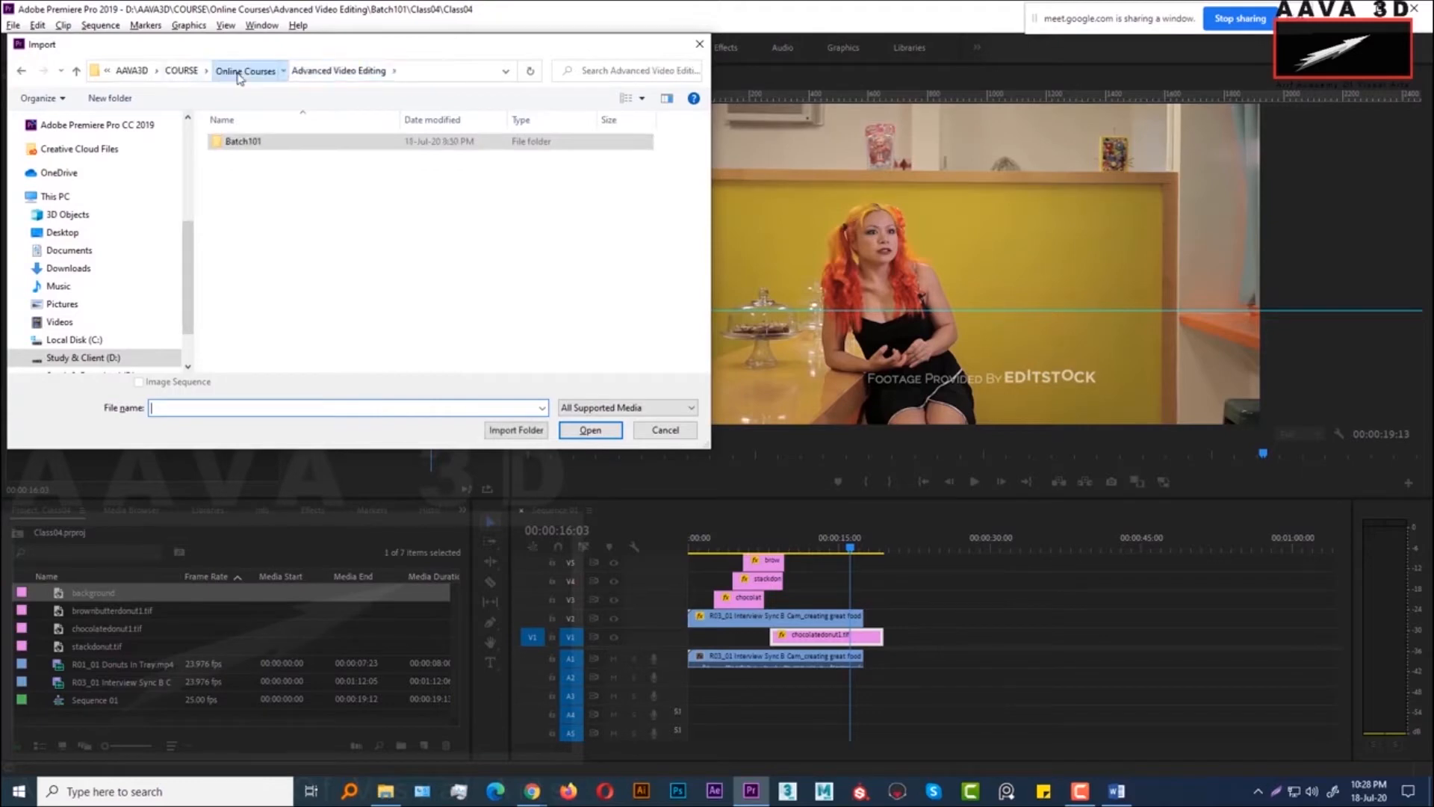
{"action": "left_click", "coordinate": [243, 71]}
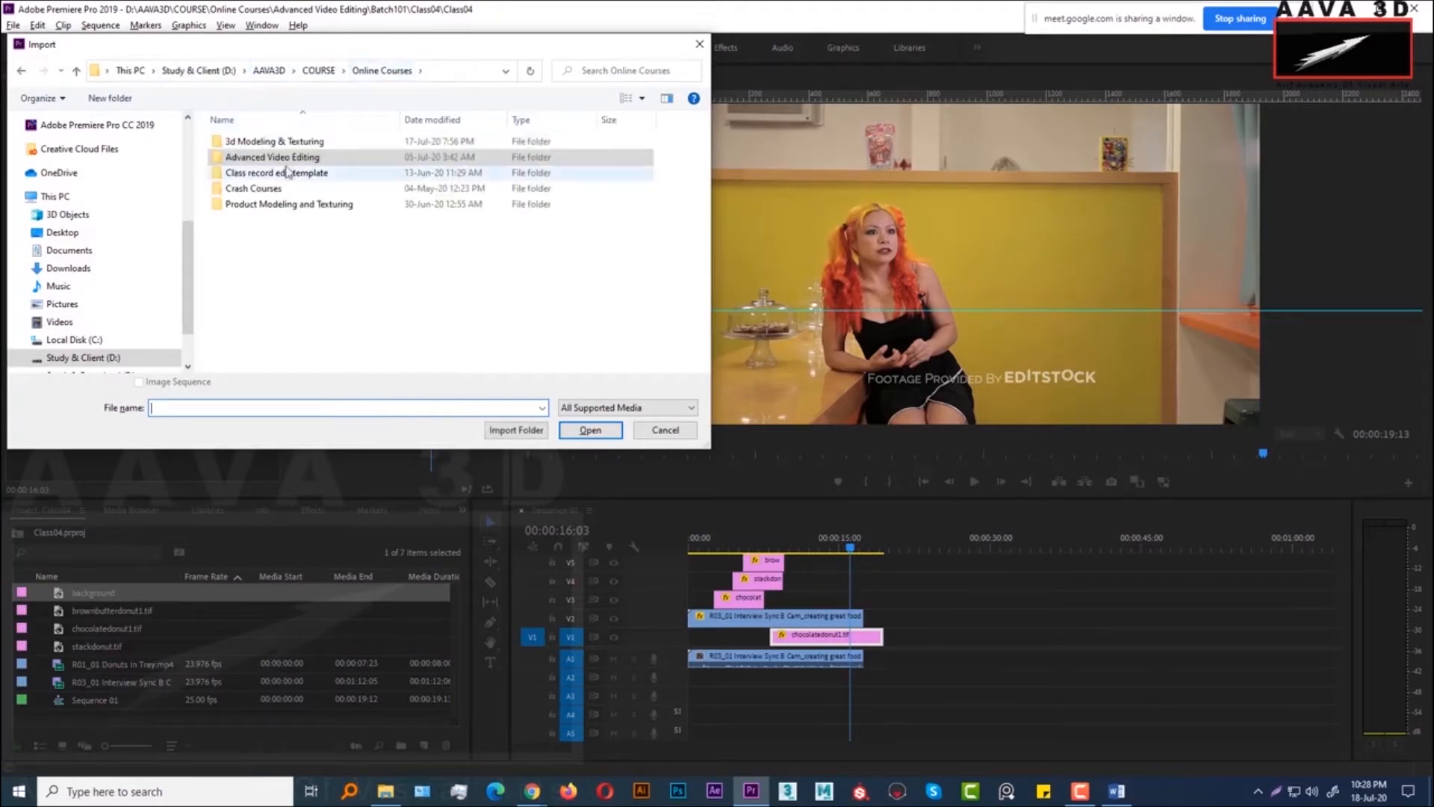
{"action": "left_click", "coordinate": [319, 70]}
{"action": "left_click", "coordinate": [269, 71]}
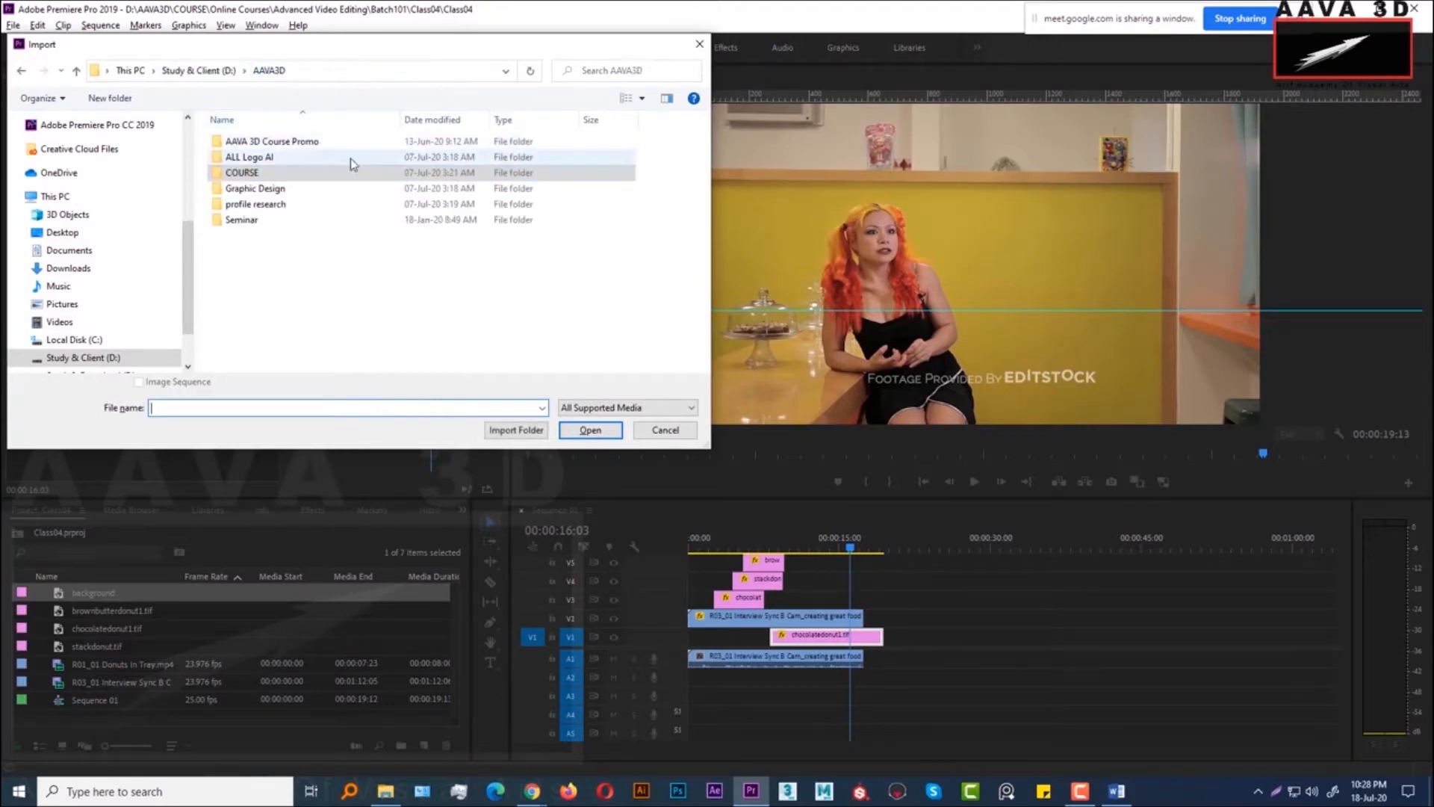
{"action": "left_click", "coordinate": [273, 189]}
{"action": "double_click", "coordinate": [274, 191]}
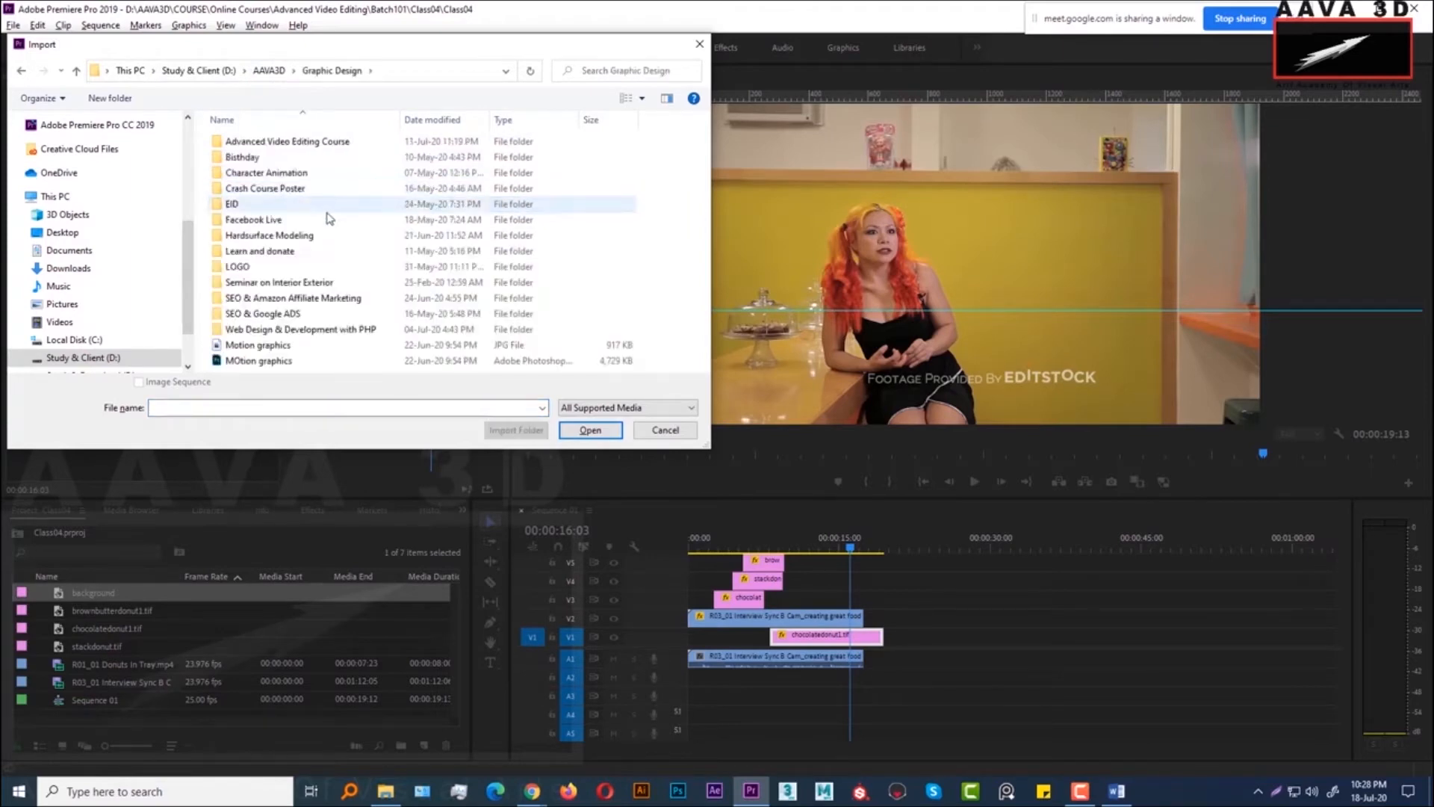
Import the layered MOtion graphics Photoshop file as Individual Layers
{"action": "double_click", "coordinate": [237, 362]}
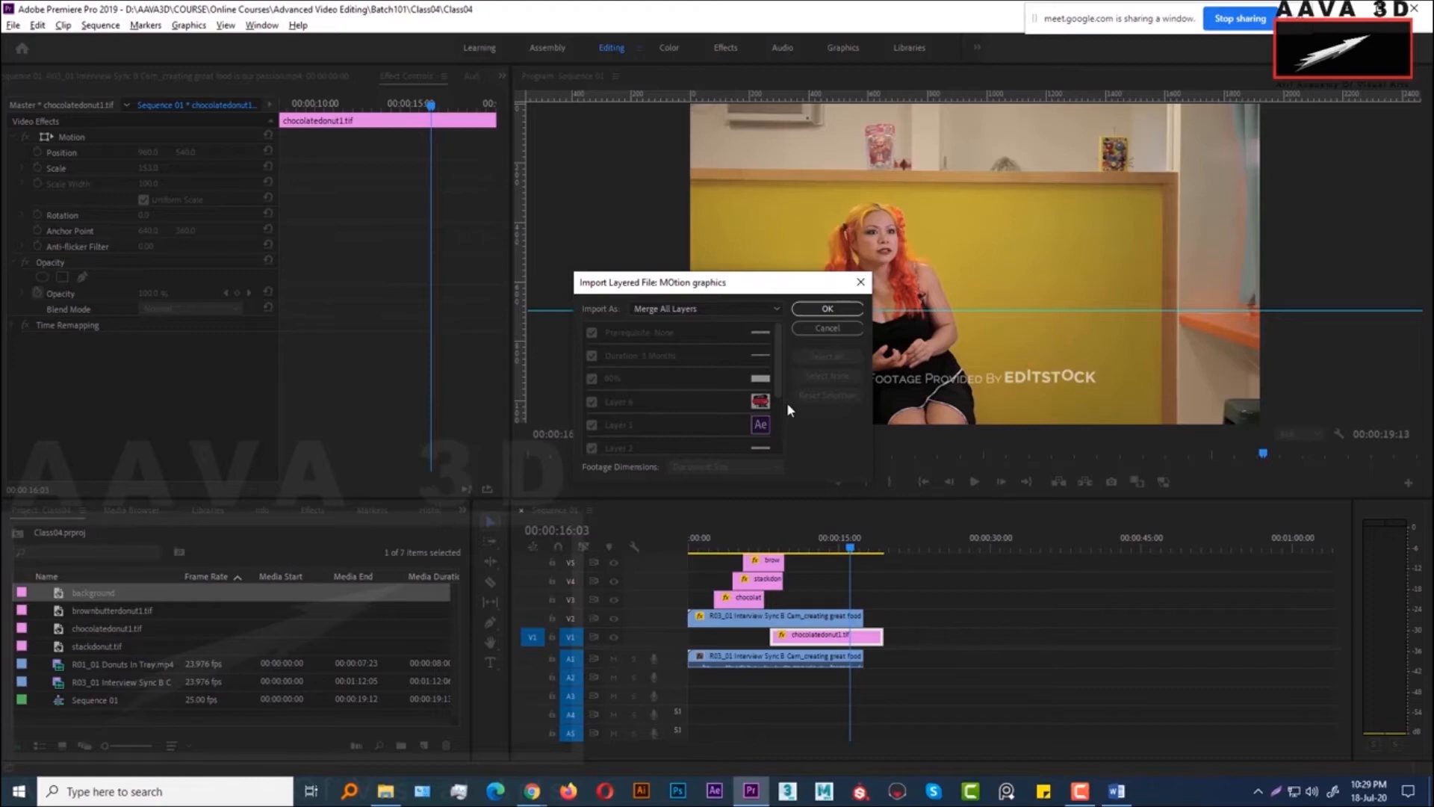
{"action": "scroll", "coordinate": [779, 413], "scroll_direction": "down", "scroll_amount": 3}
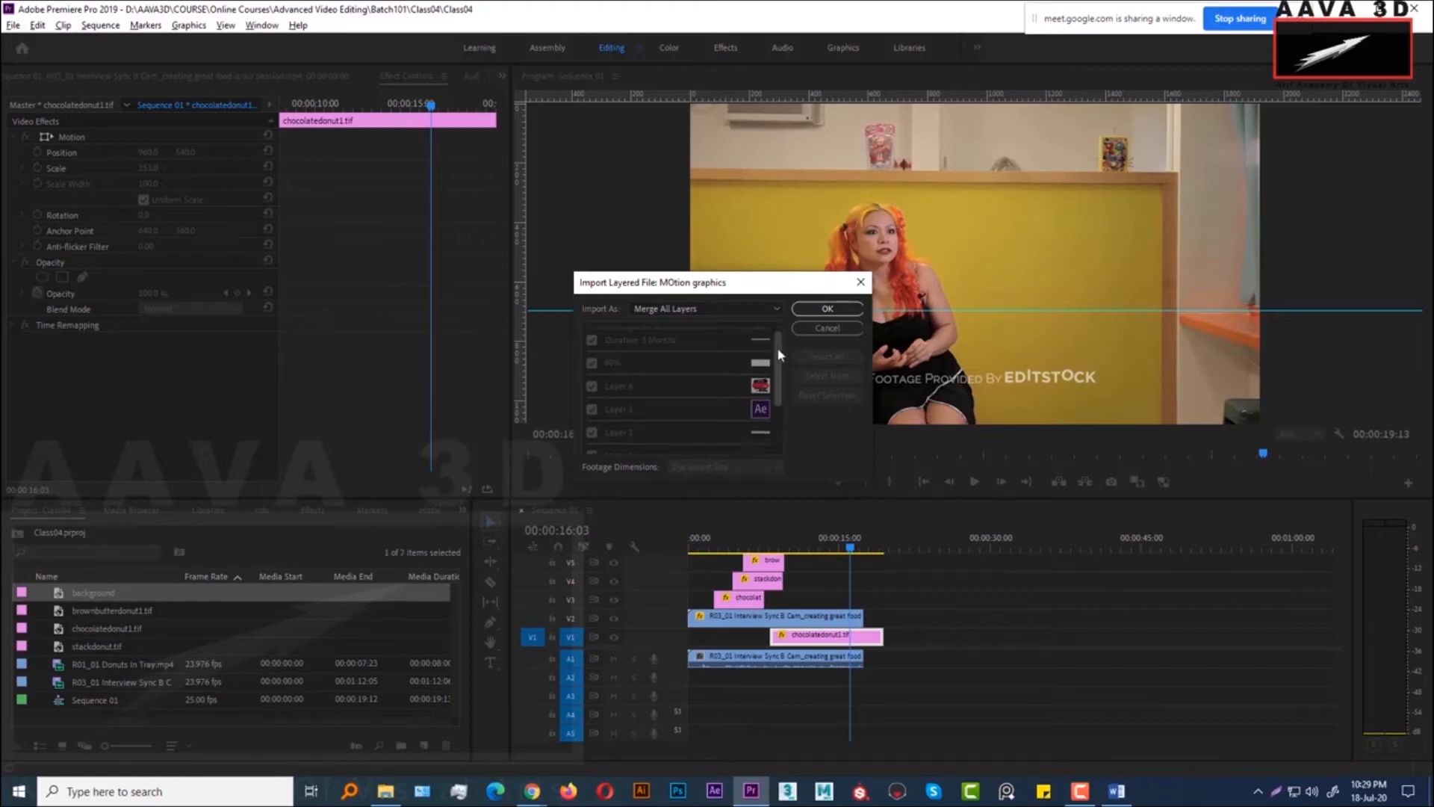
{"action": "left_click", "coordinate": [695, 309]}
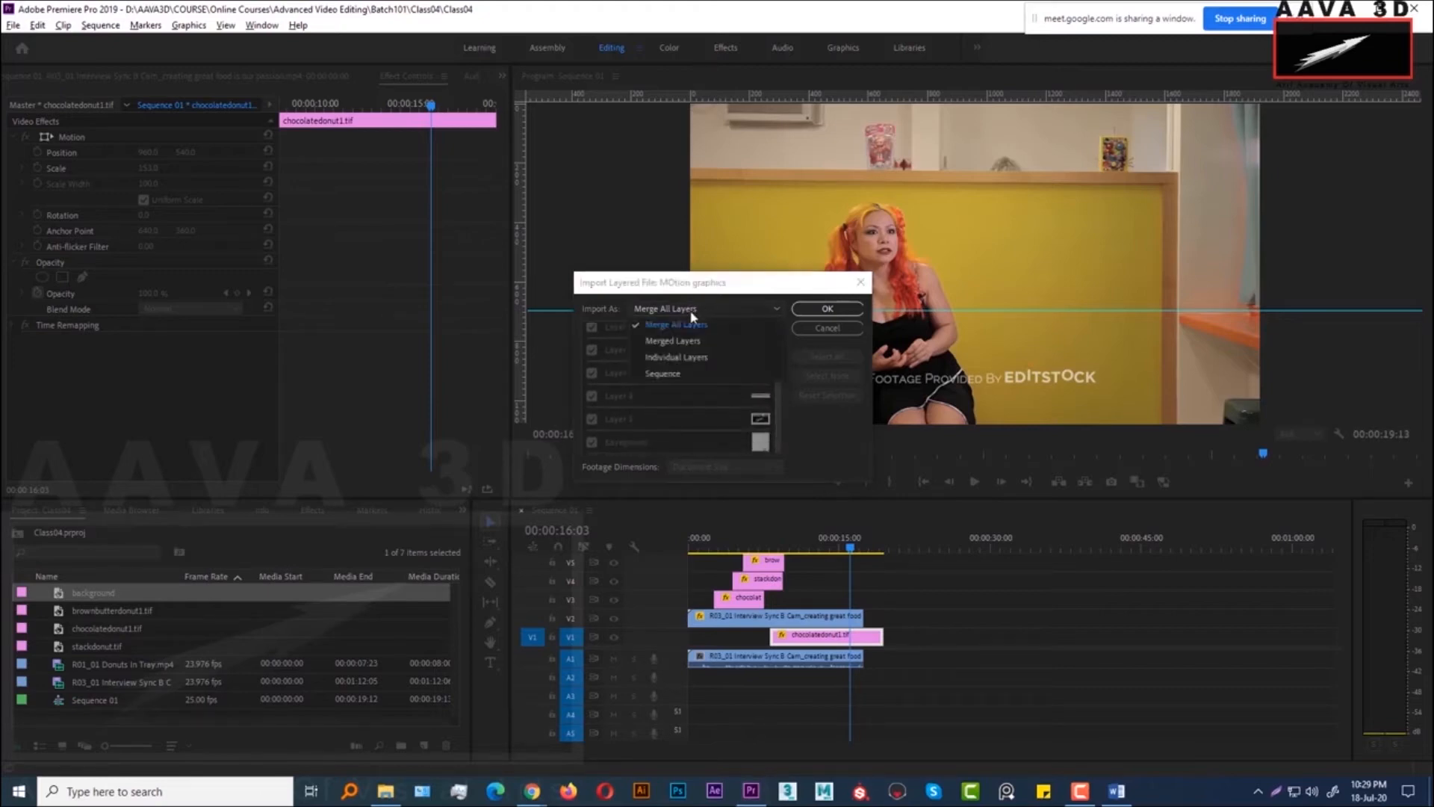
{"action": "left_click", "coordinate": [691, 358]}
{"action": "left_click", "coordinate": [836, 309]}
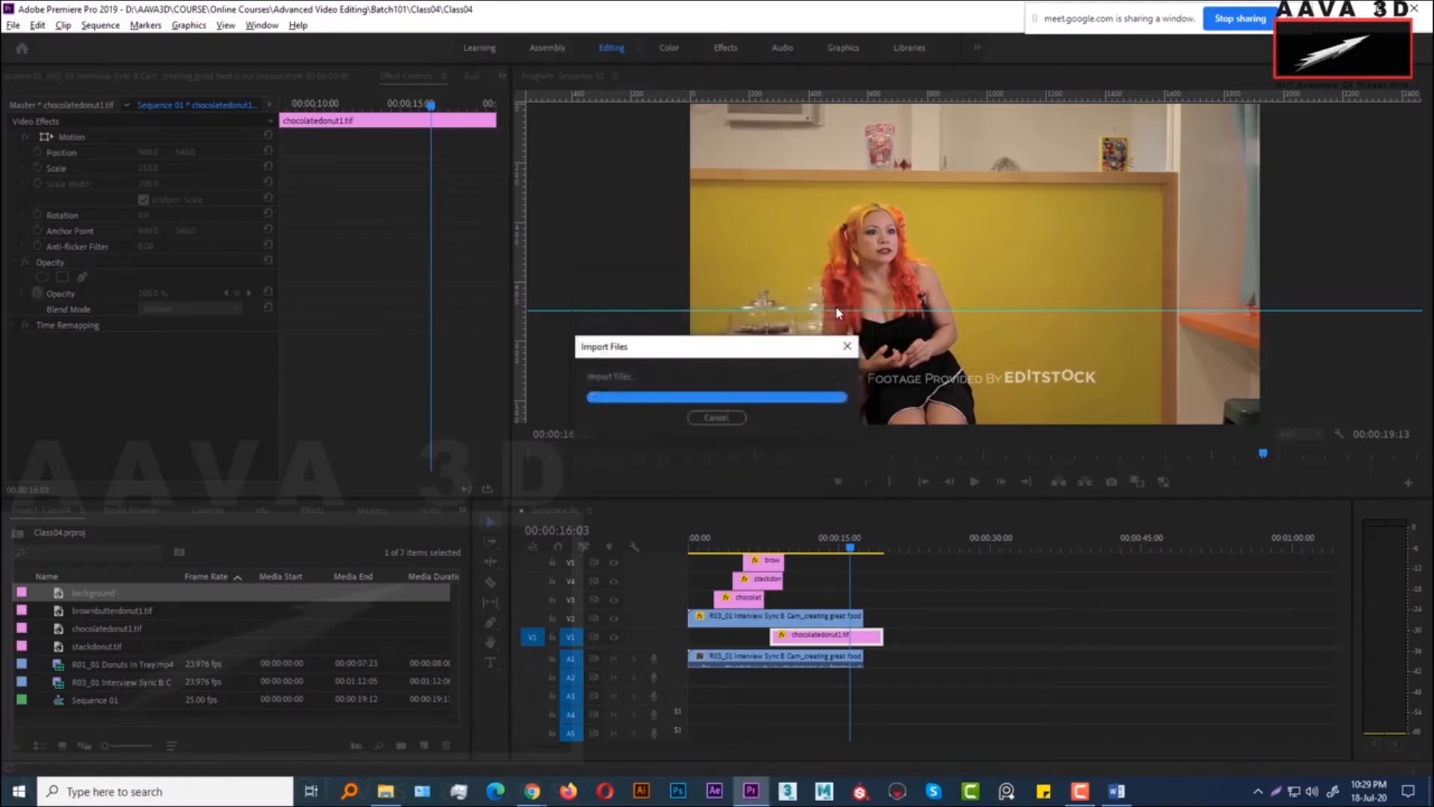
Look through the imported MOtion graphics bin and preview its 80% and Background layers
{"action": "left_click", "coordinate": [42, 646]}
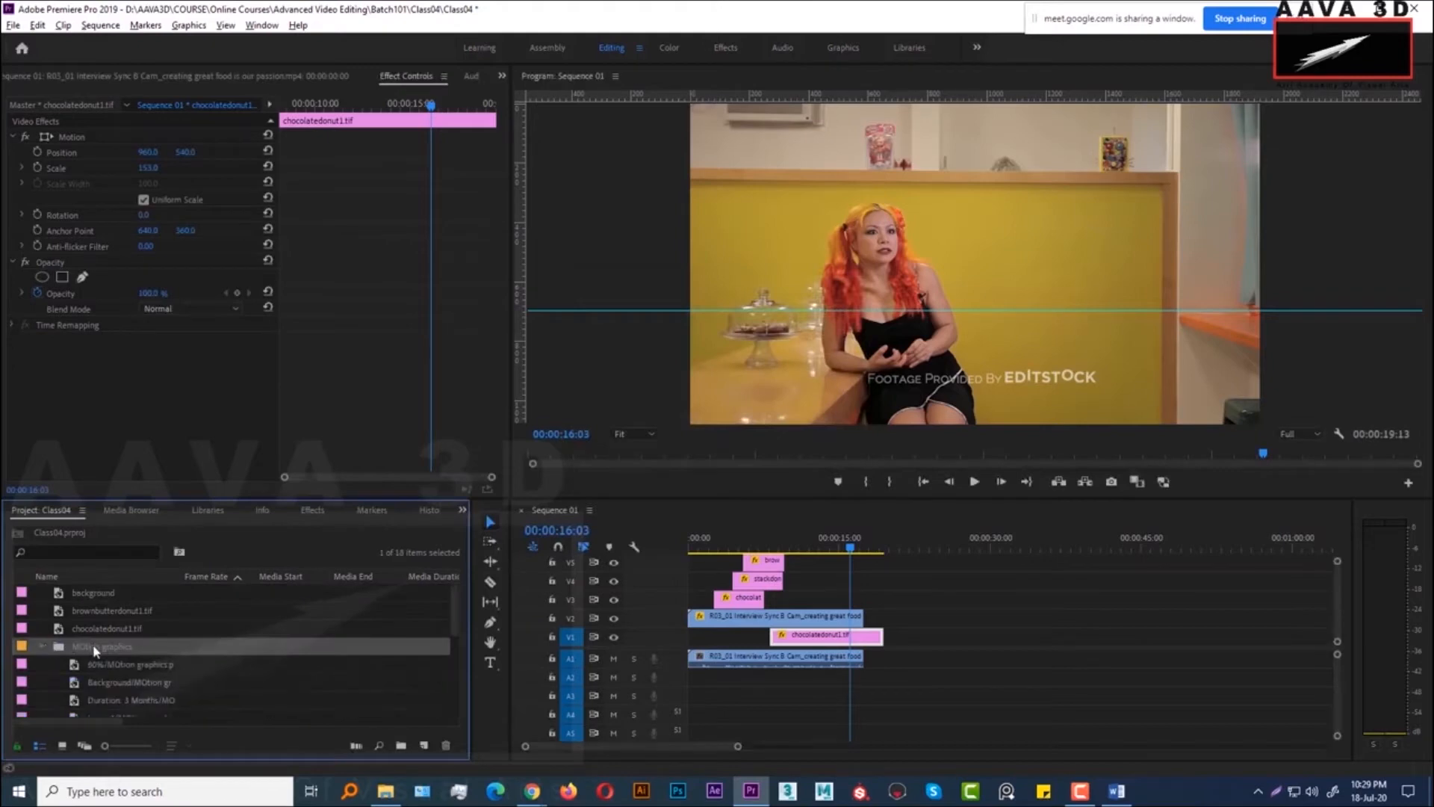
{"action": "scroll", "coordinate": [96, 641], "scroll_direction": "down", "scroll_amount": 2}
{"action": "left_click", "coordinate": [95, 626]}
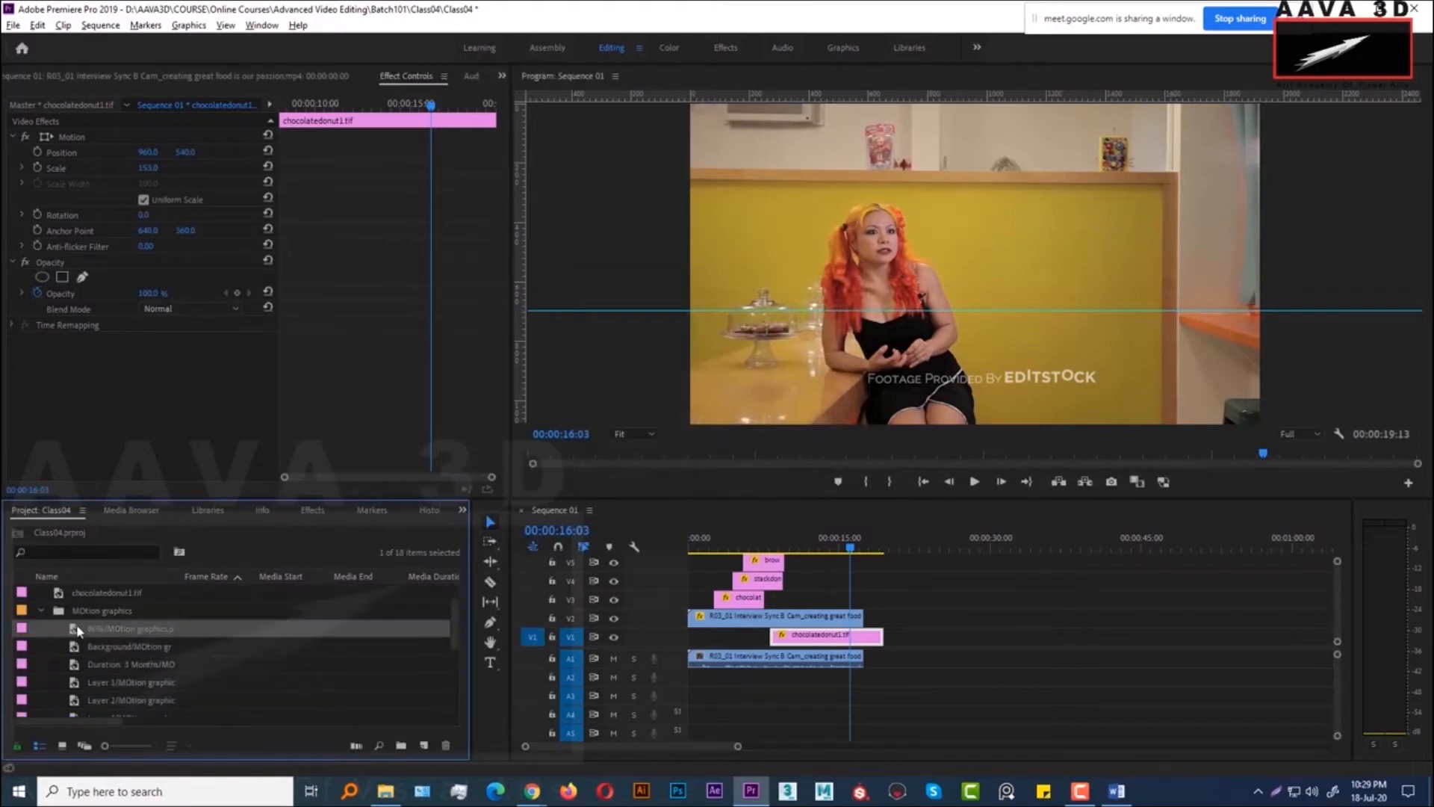
{"action": "double_click", "coordinate": [95, 626]}
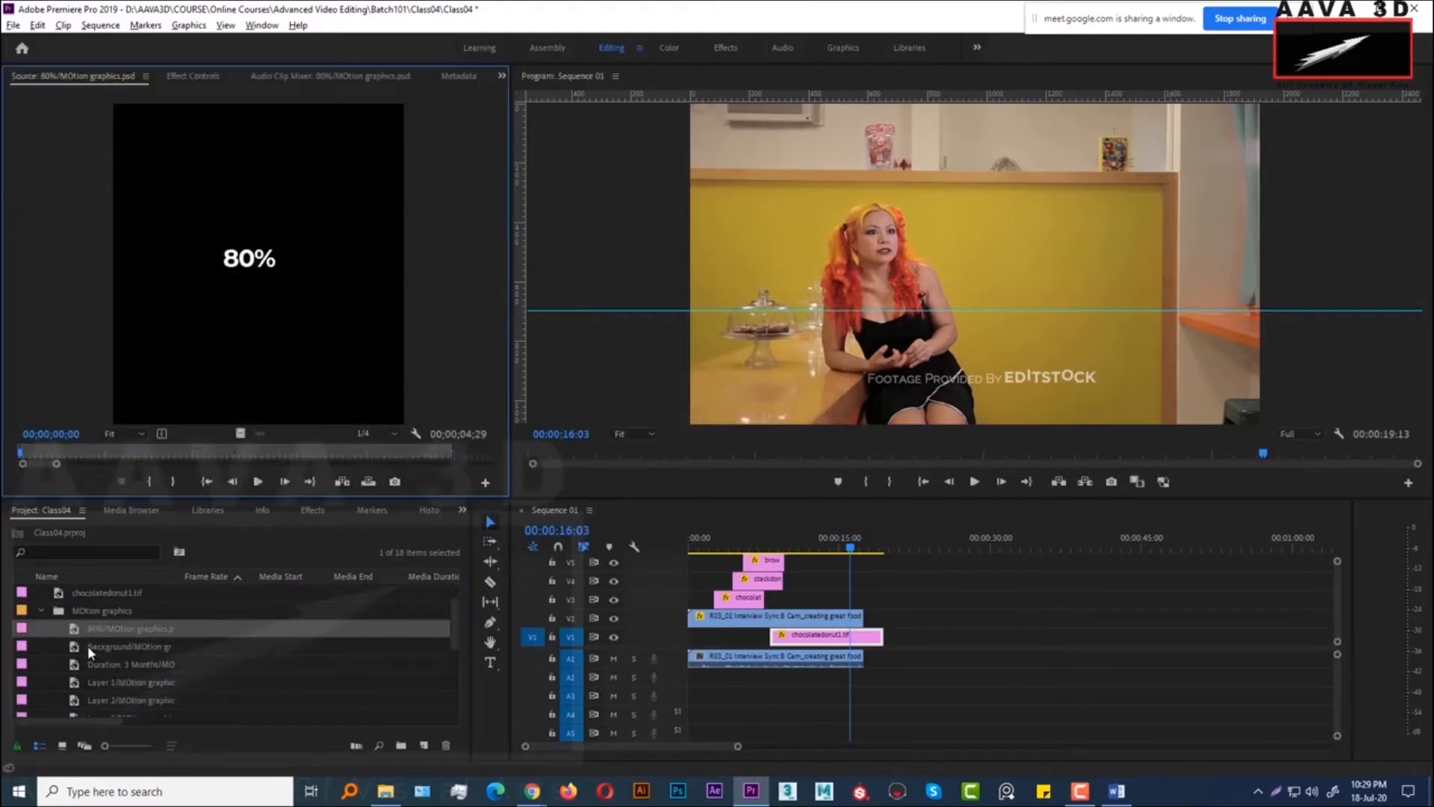
{"action": "double_click", "coordinate": [87, 645]}
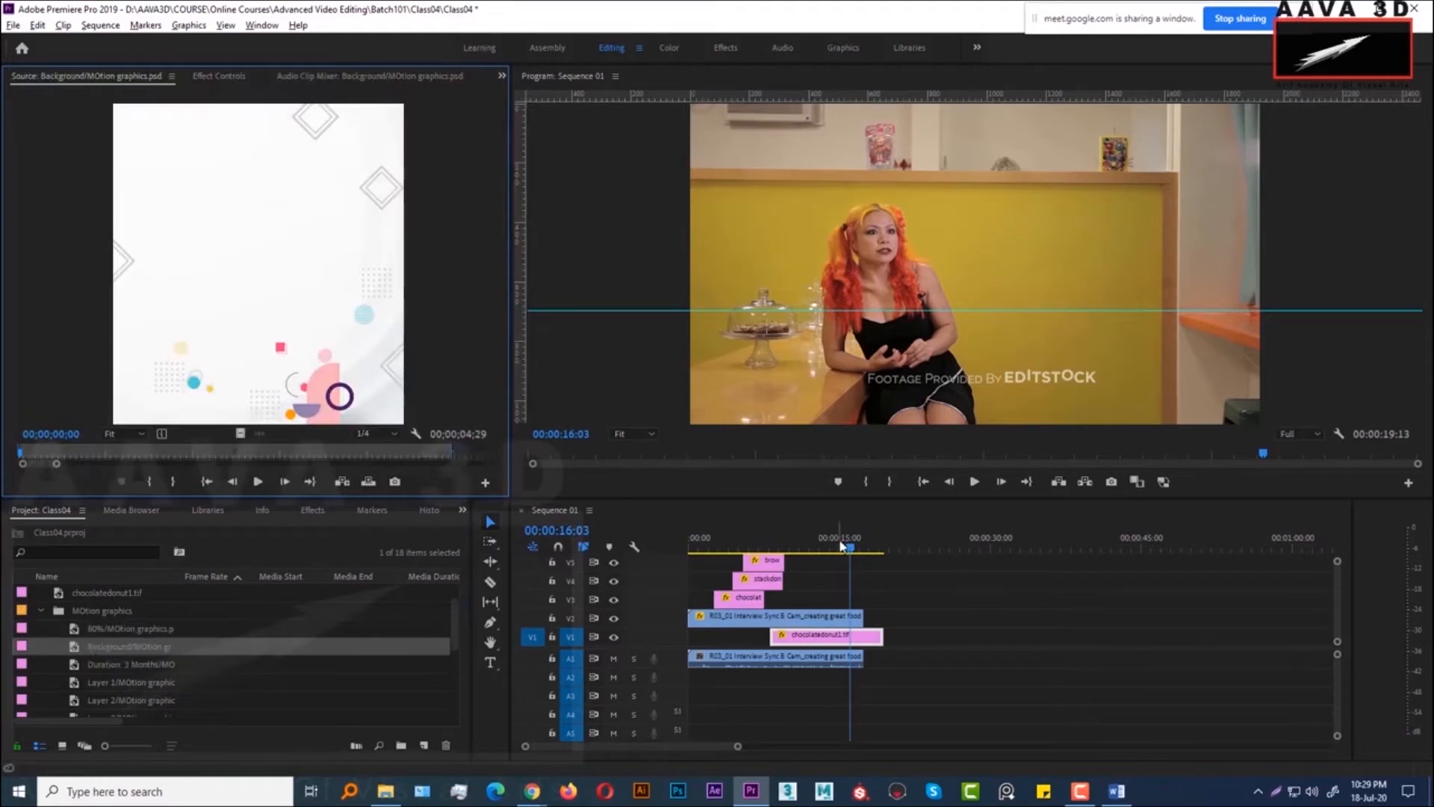
Place the Background layer on V1 after the donut image, starting at about 00:00:21, and view it at 00:00:22:15
{"action": "left_click_drag", "start_coordinate": [842, 546], "coordinate": [901, 548]}
{"action": "left_click_drag", "start_coordinate": [74, 655], "coordinate": [915, 637]}
{"action": "left_click", "coordinate": [911, 550]}
{"action": "left_click_drag", "start_coordinate": [919, 550], "coordinate": [916, 550]}
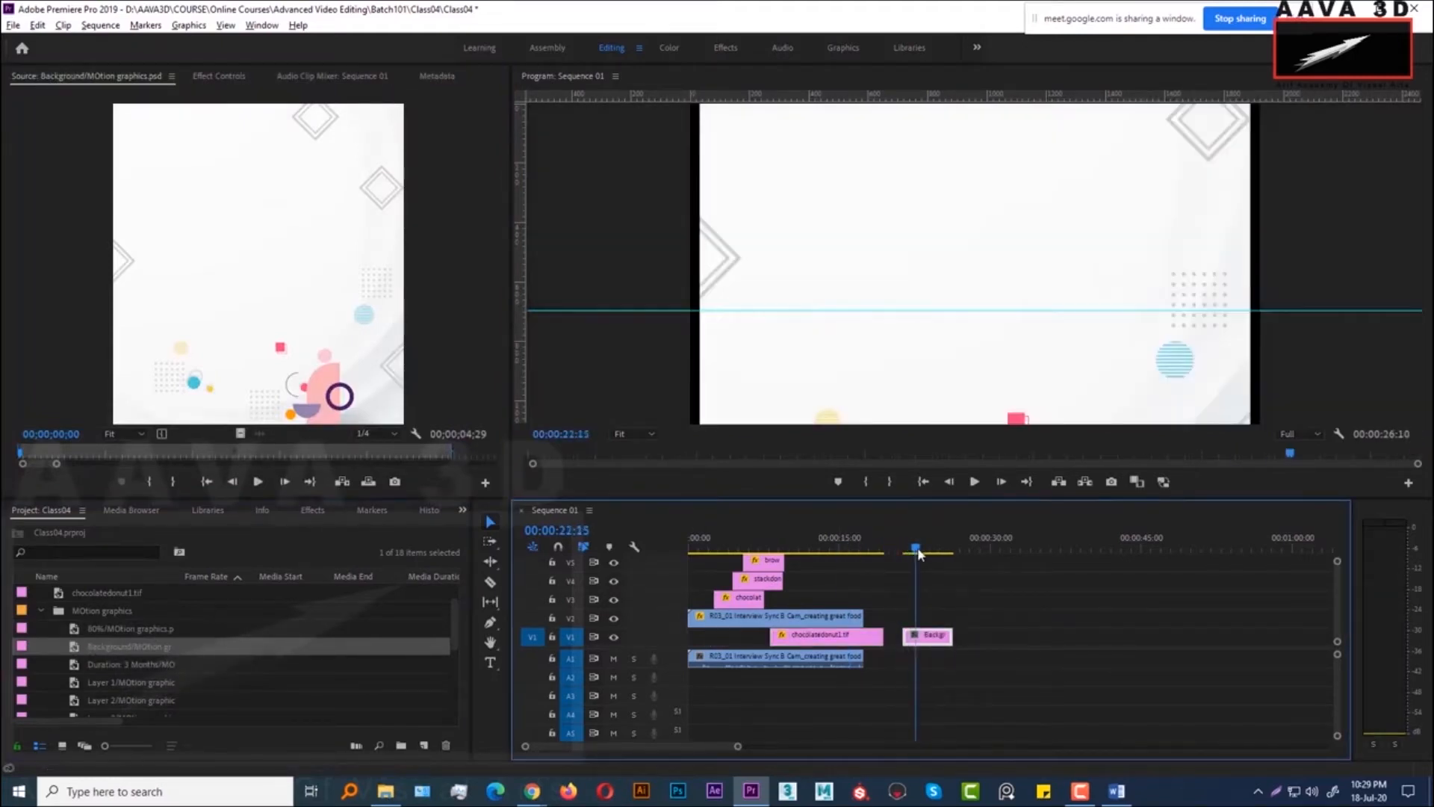
Set the Background clip's scale to 107 and its position to 960, 345 so it fills the frame
{"action": "left_click", "coordinate": [931, 641]}
{"action": "left_click", "coordinate": [218, 77]}
{"action": "left_click_drag", "start_coordinate": [142, 172], "coordinate": [20, 155]}
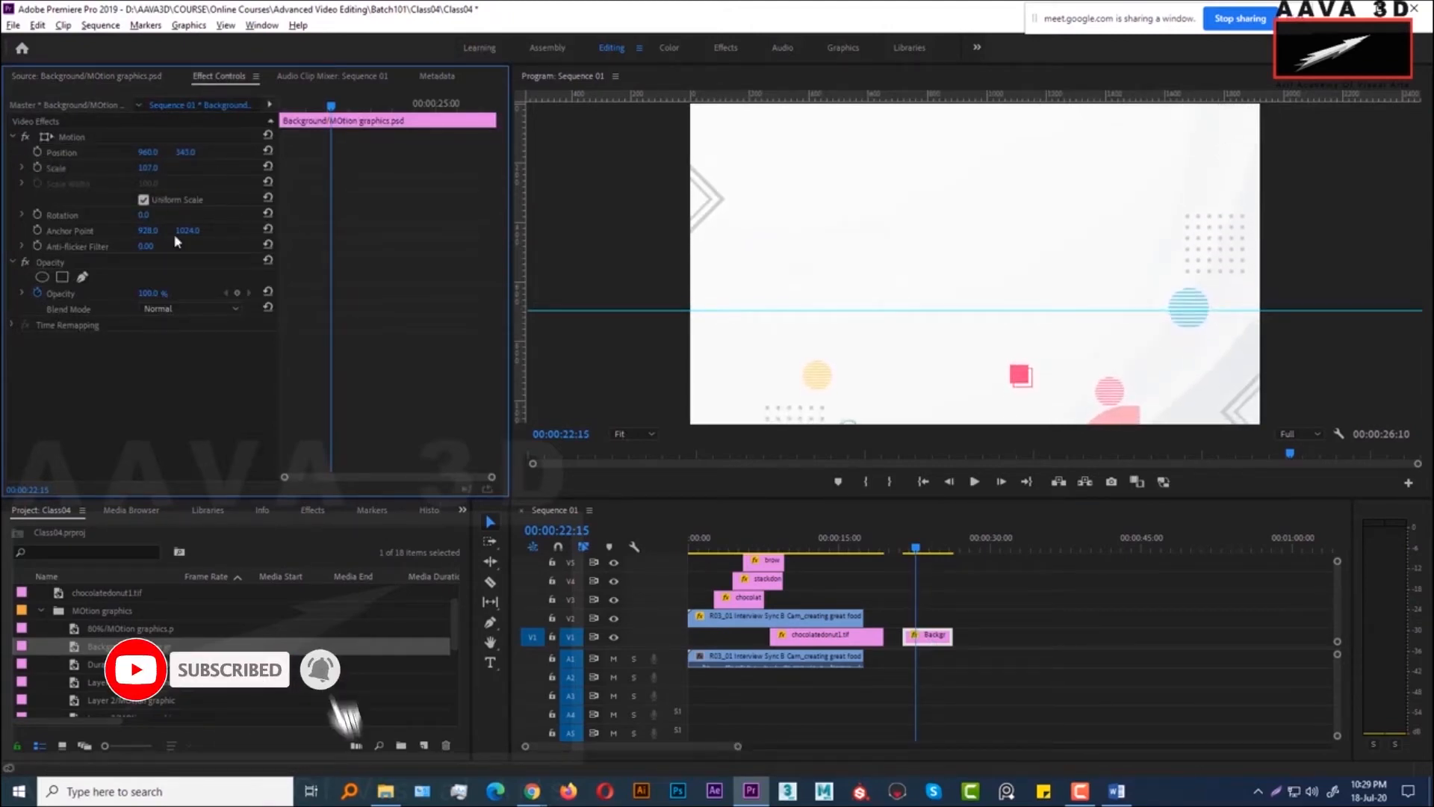
Place the Duration: 3 Months layer on V2 at about 00:00:30 and extend the Background clip to 00:00:36:21
{"action": "double_click", "coordinate": [109, 665]}
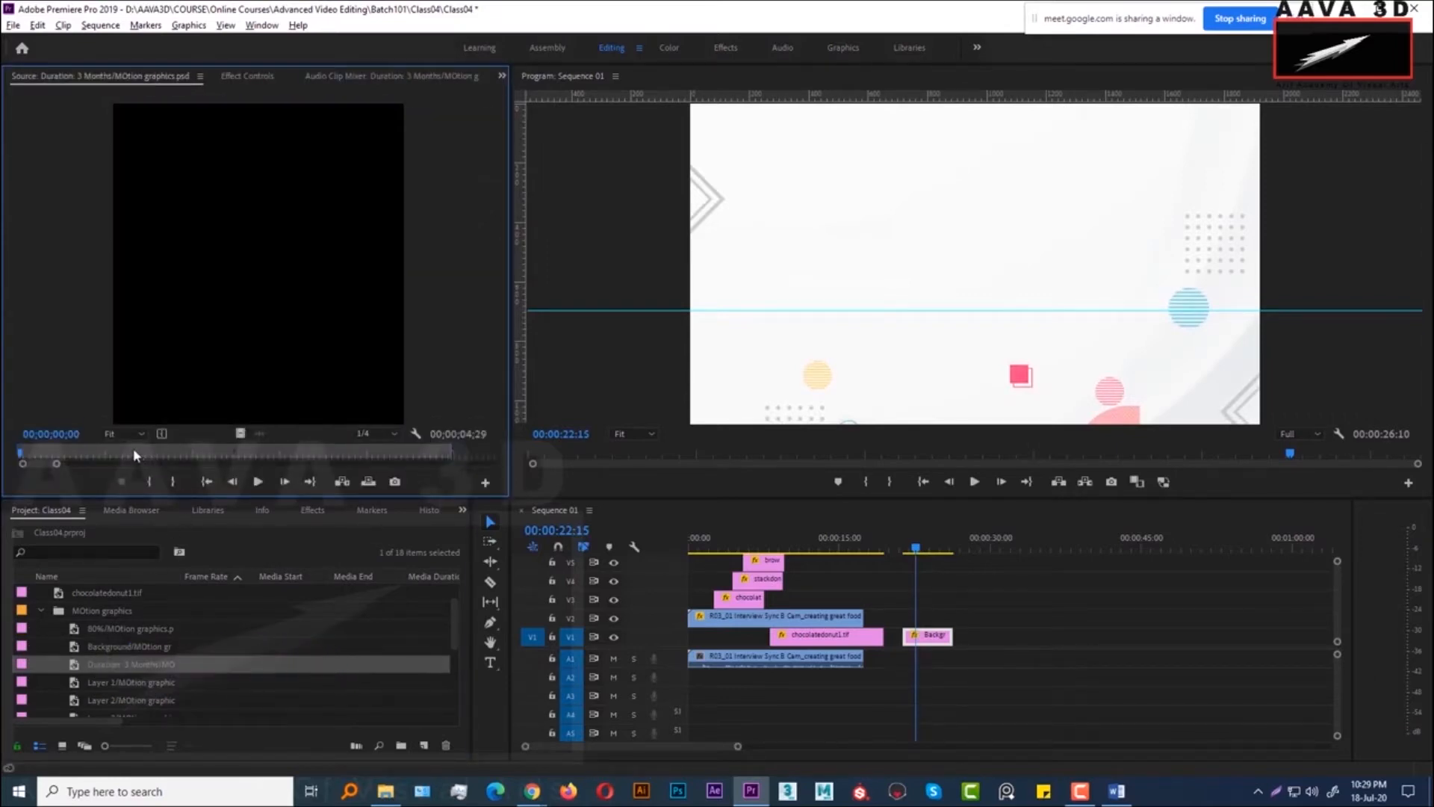
{"action": "left_click_drag", "start_coordinate": [105, 664], "coordinate": [1057, 653]}
{"action": "left_click", "coordinate": [921, 537]}
{"action": "left_click_drag", "start_coordinate": [933, 616], "coordinate": [1020, 616]}
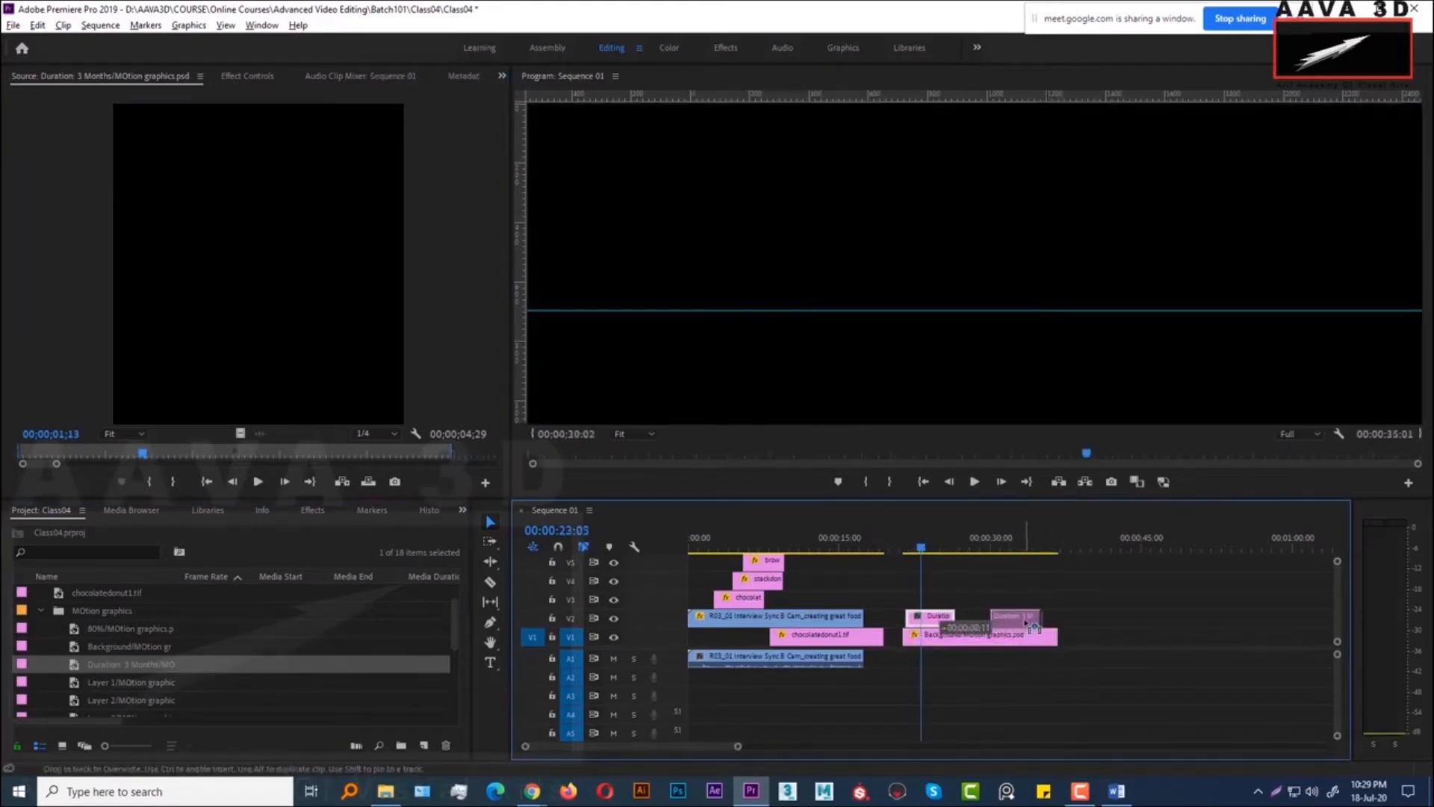
Preview Layer 1 with the Ae logo and place it on V3 above the start of the Background clip
{"action": "double_click", "coordinate": [81, 682]}
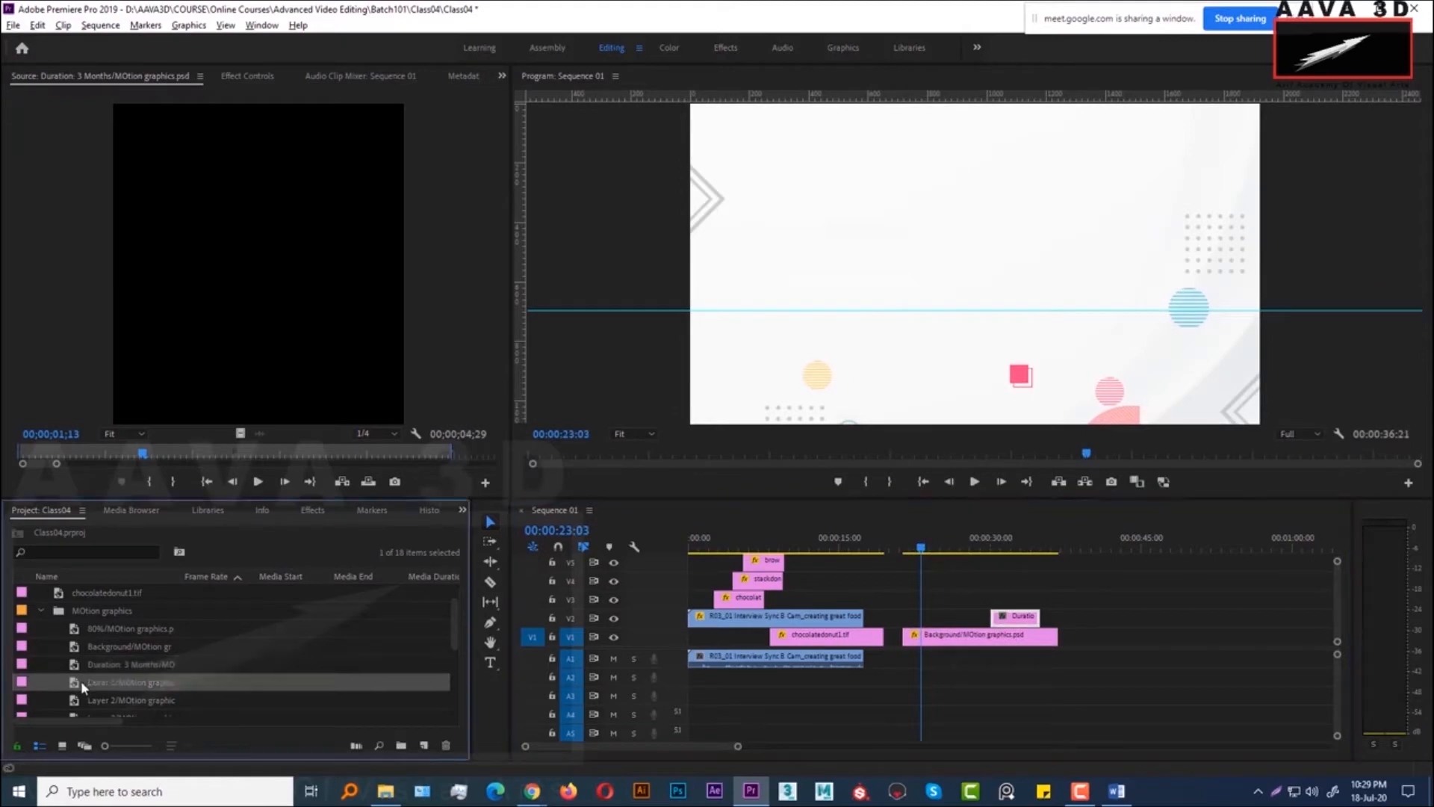
{"action": "left_click_drag", "start_coordinate": [81, 683], "coordinate": [927, 598]}
{"action": "left_click", "coordinate": [900, 541]}
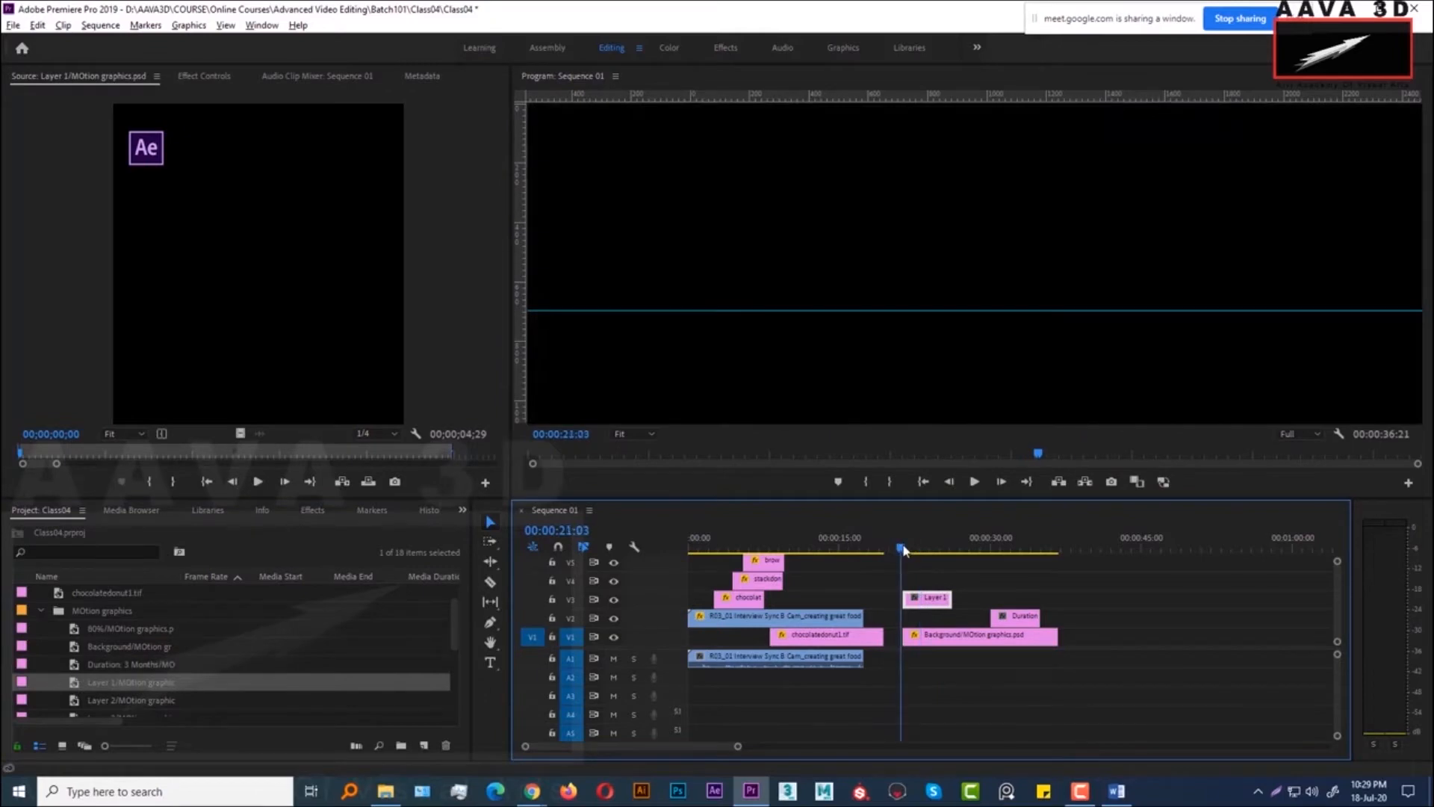
Extend the Background clip's start slightly earlier on V1 so that it begins before the Layer 1 clip
{"action": "left_click", "coordinate": [904, 551]}
{"action": "left_click", "coordinate": [929, 641]}
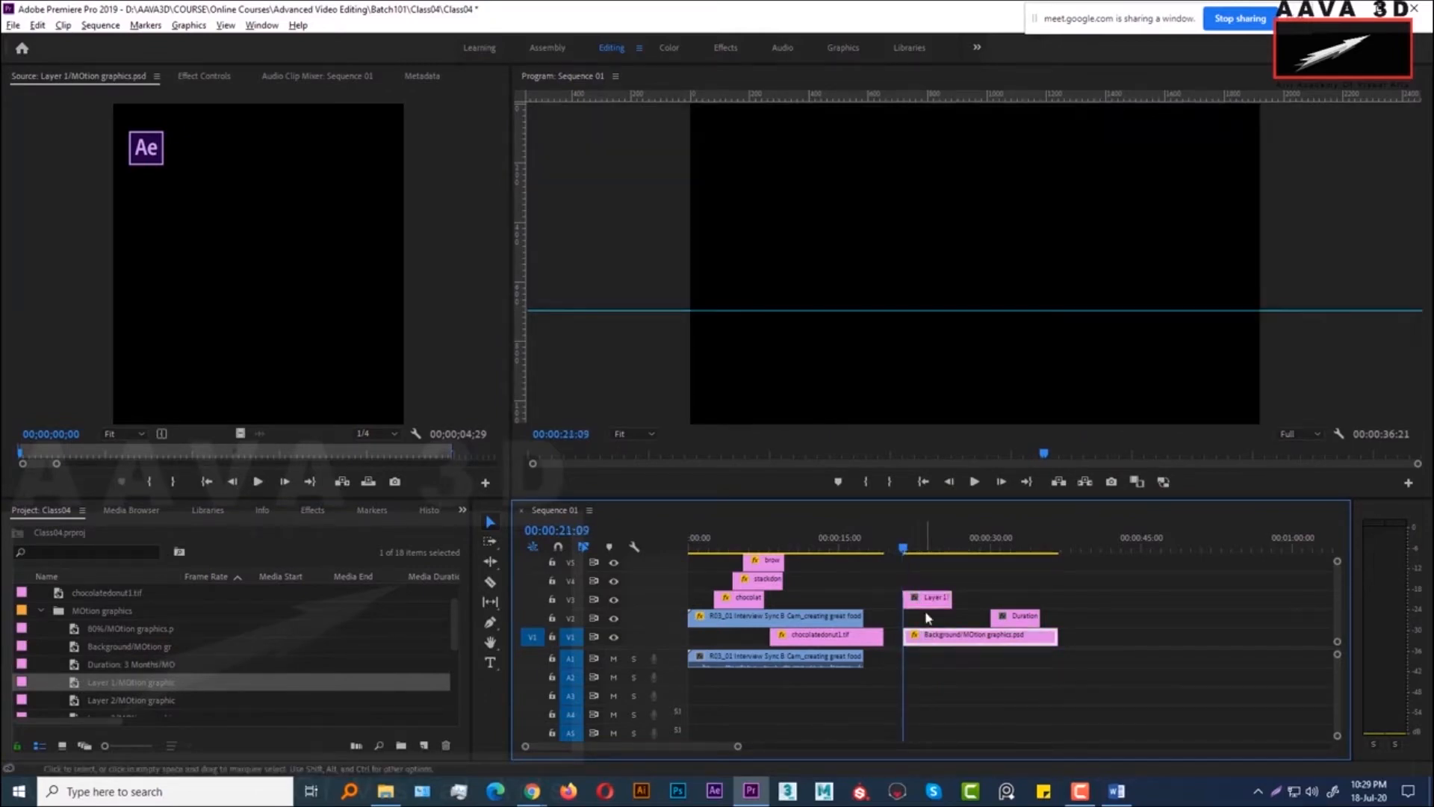
{"action": "left_click", "coordinate": [912, 543]}
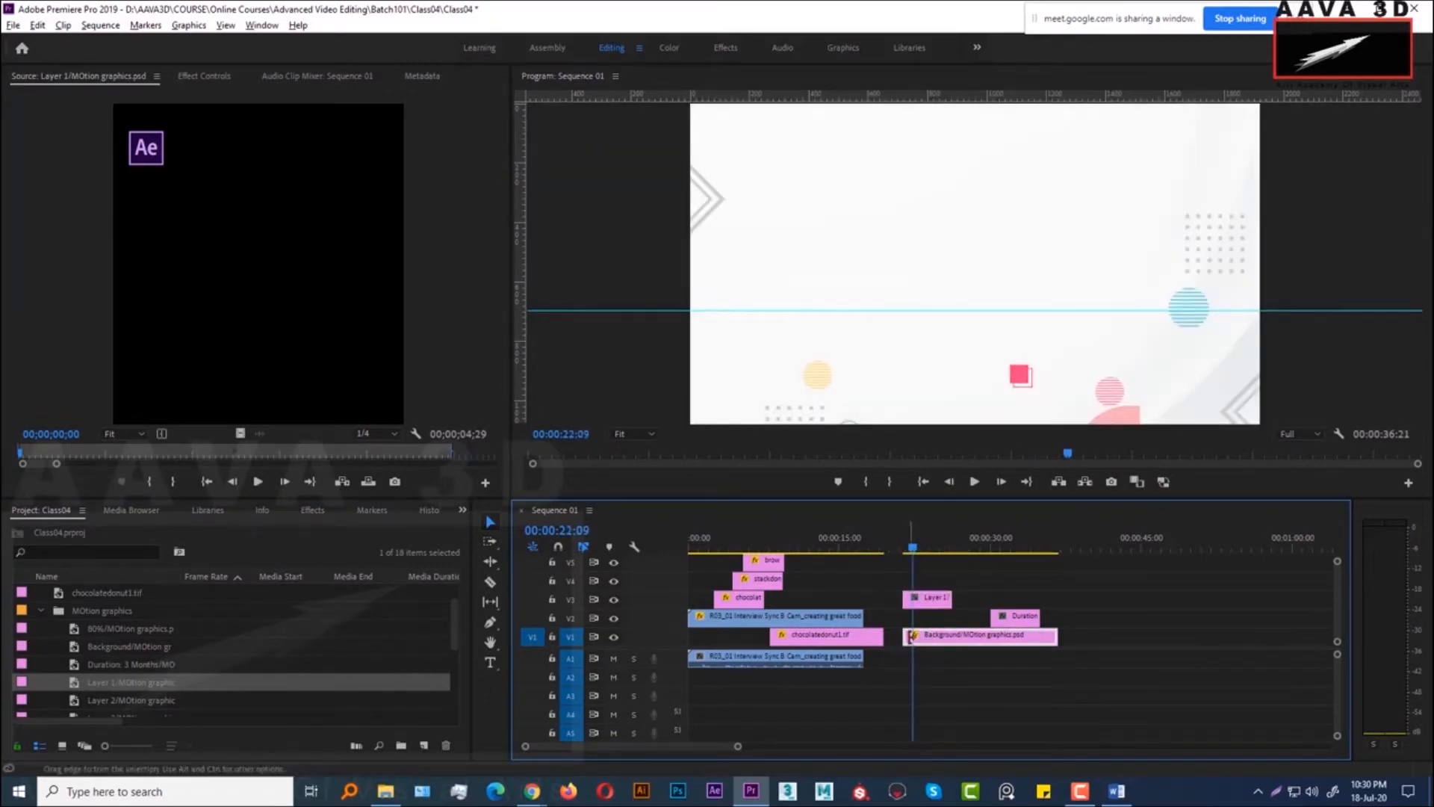
{"action": "left_click_drag", "start_coordinate": [911, 637], "coordinate": [895, 636]}
{"action": "left_click", "coordinate": [918, 603]}
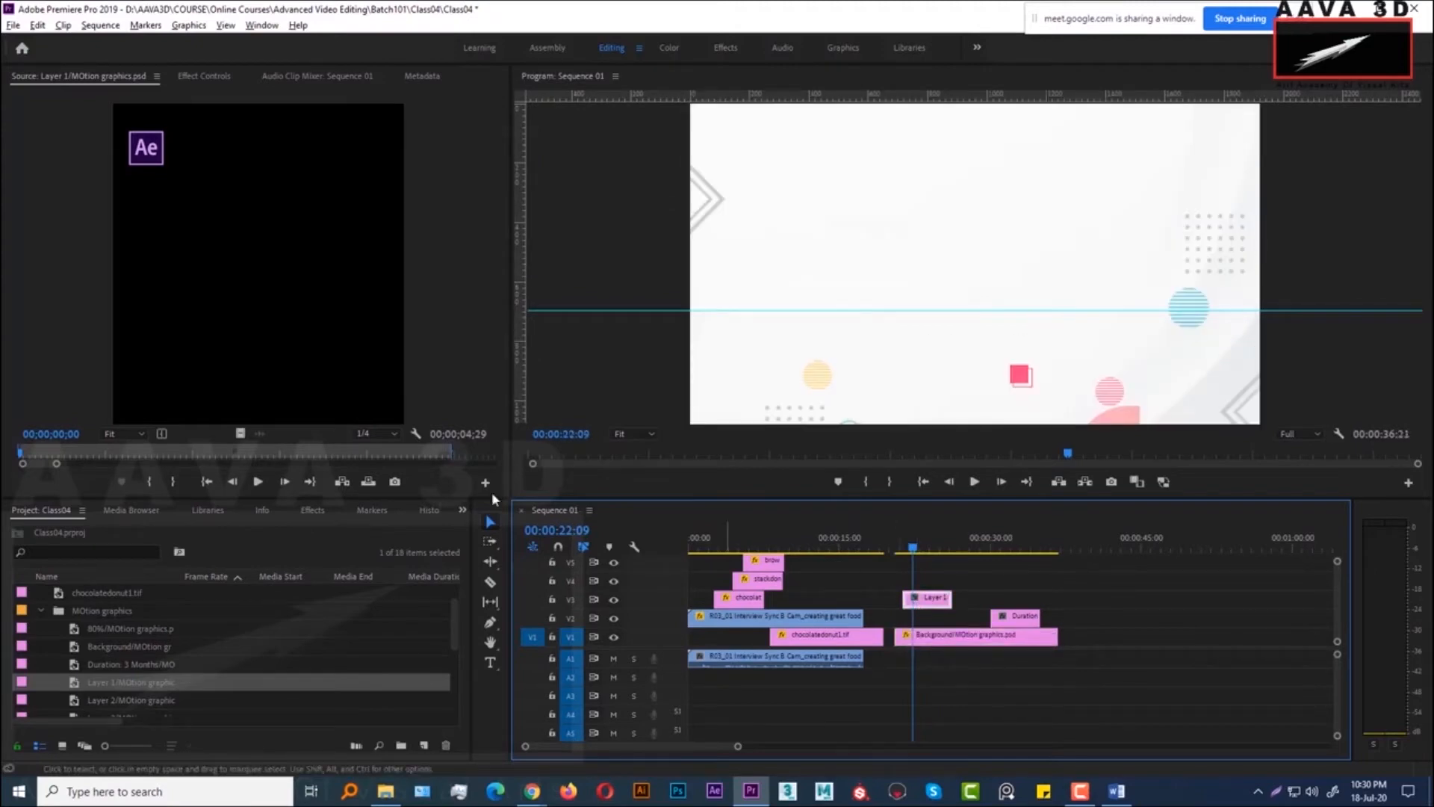
Preview the remaining numbered layers of the MOtion graphics bin and place Layer 6, the special offer badge, on V3 after Layer 1
{"action": "double_click", "coordinate": [110, 701]}
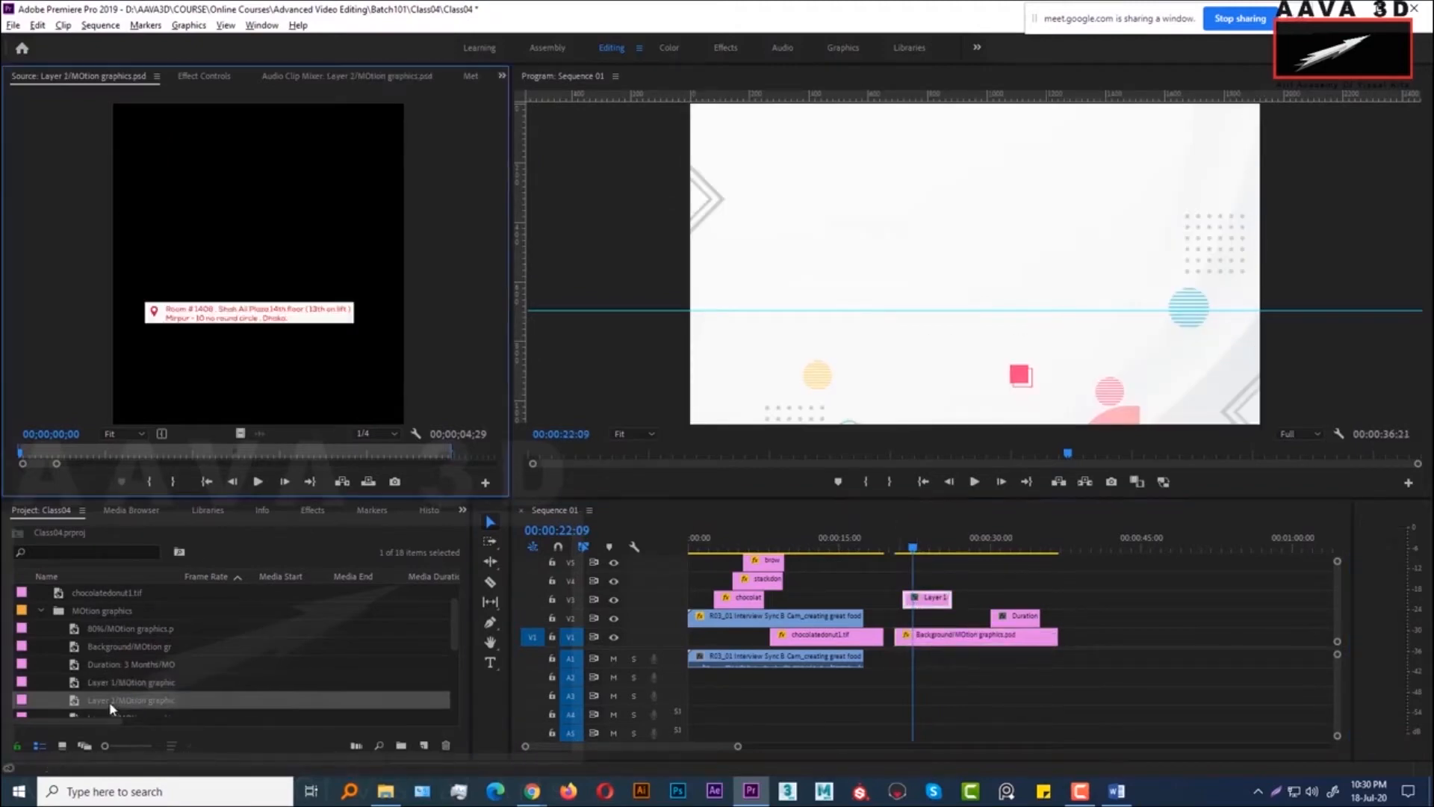
{"action": "scroll", "coordinate": [135, 688], "scroll_direction": "down", "scroll_amount": 1}
{"action": "scroll", "coordinate": [155, 678], "scroll_direction": "down", "scroll_amount": 1}
{"action": "double_click", "coordinate": [118, 666]}
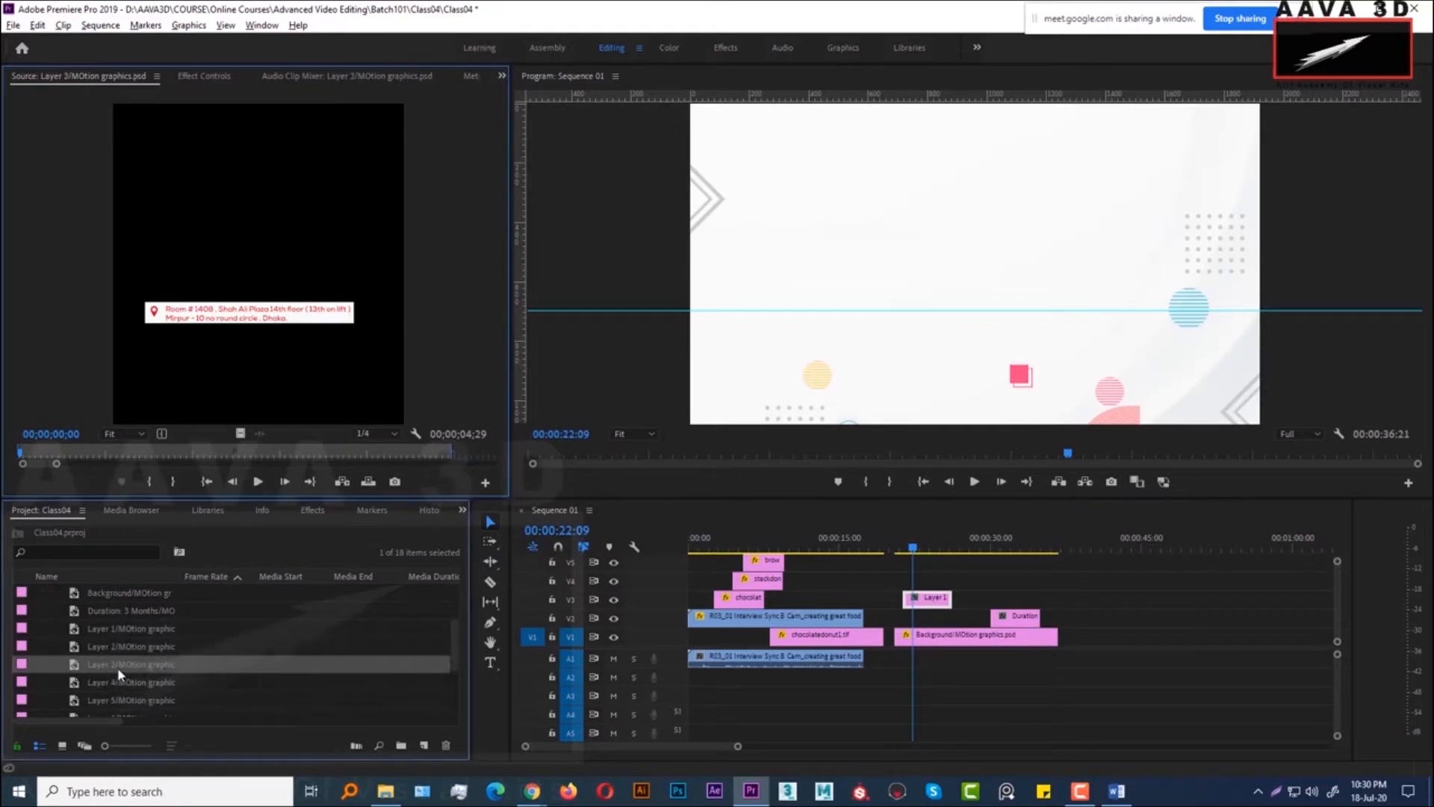
{"action": "double_click", "coordinate": [115, 698]}
{"action": "scroll", "coordinate": [116, 687], "scroll_direction": "down", "scroll_amount": 1}
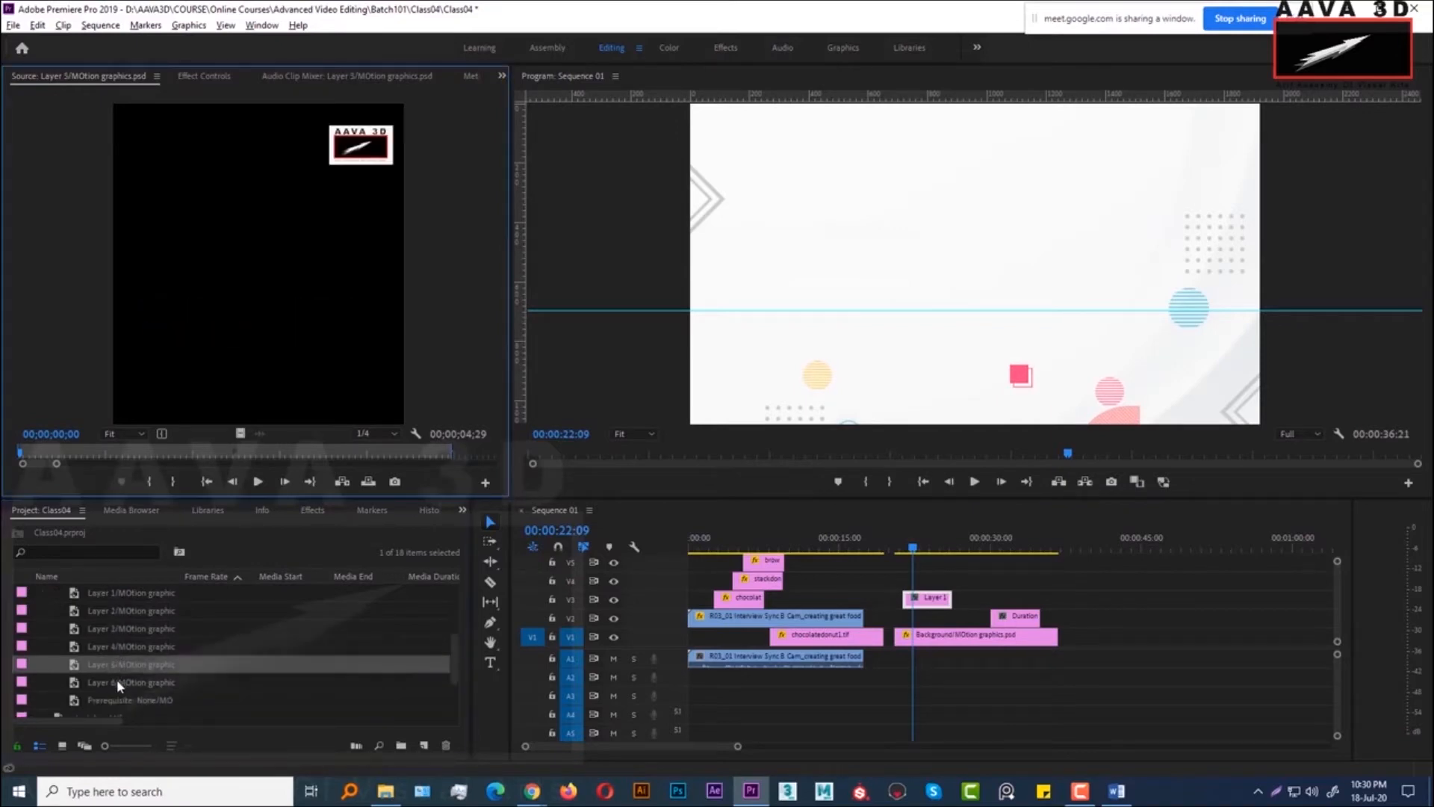
{"action": "double_click", "coordinate": [116, 680]}
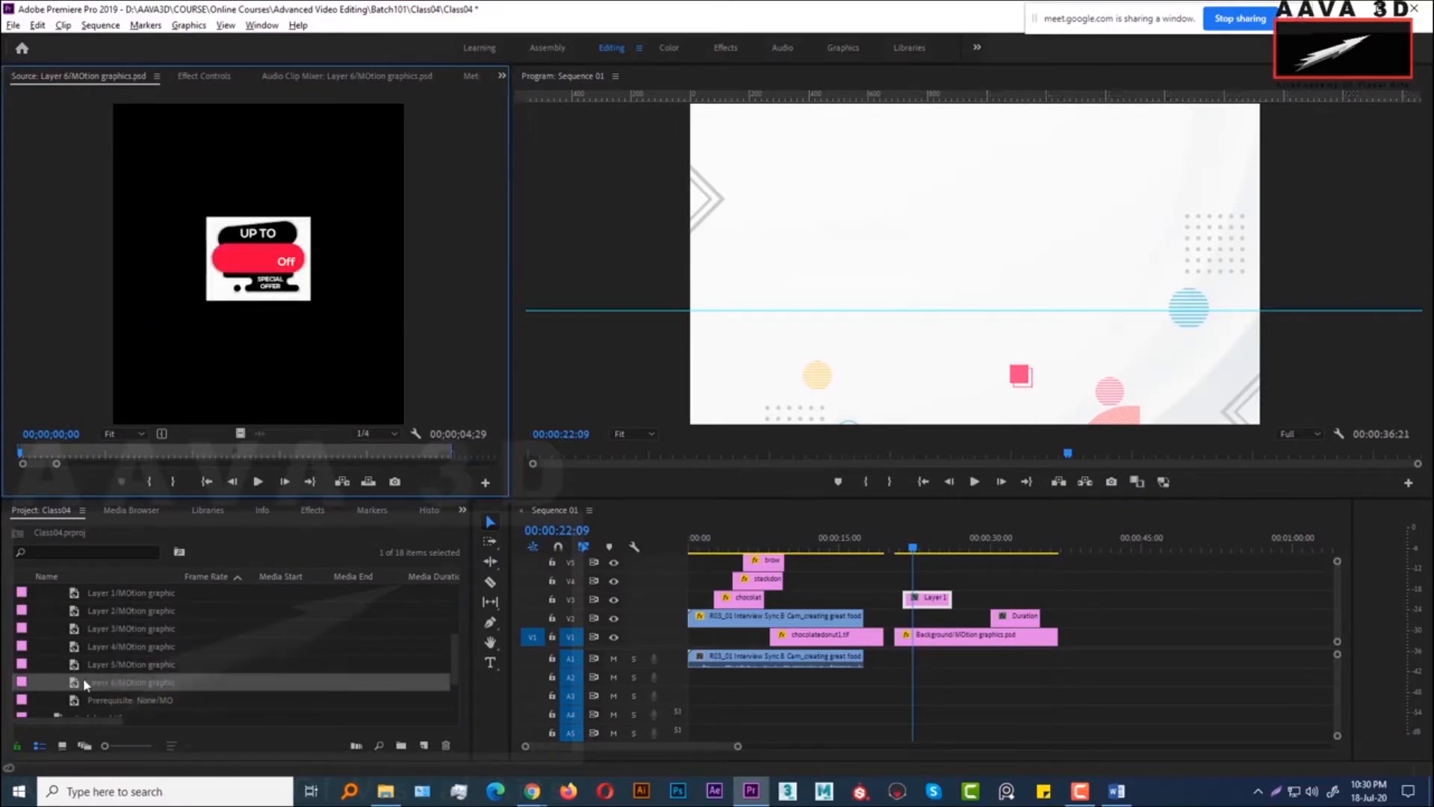
{"action": "left_click_drag", "start_coordinate": [82, 682], "coordinate": [986, 601]}
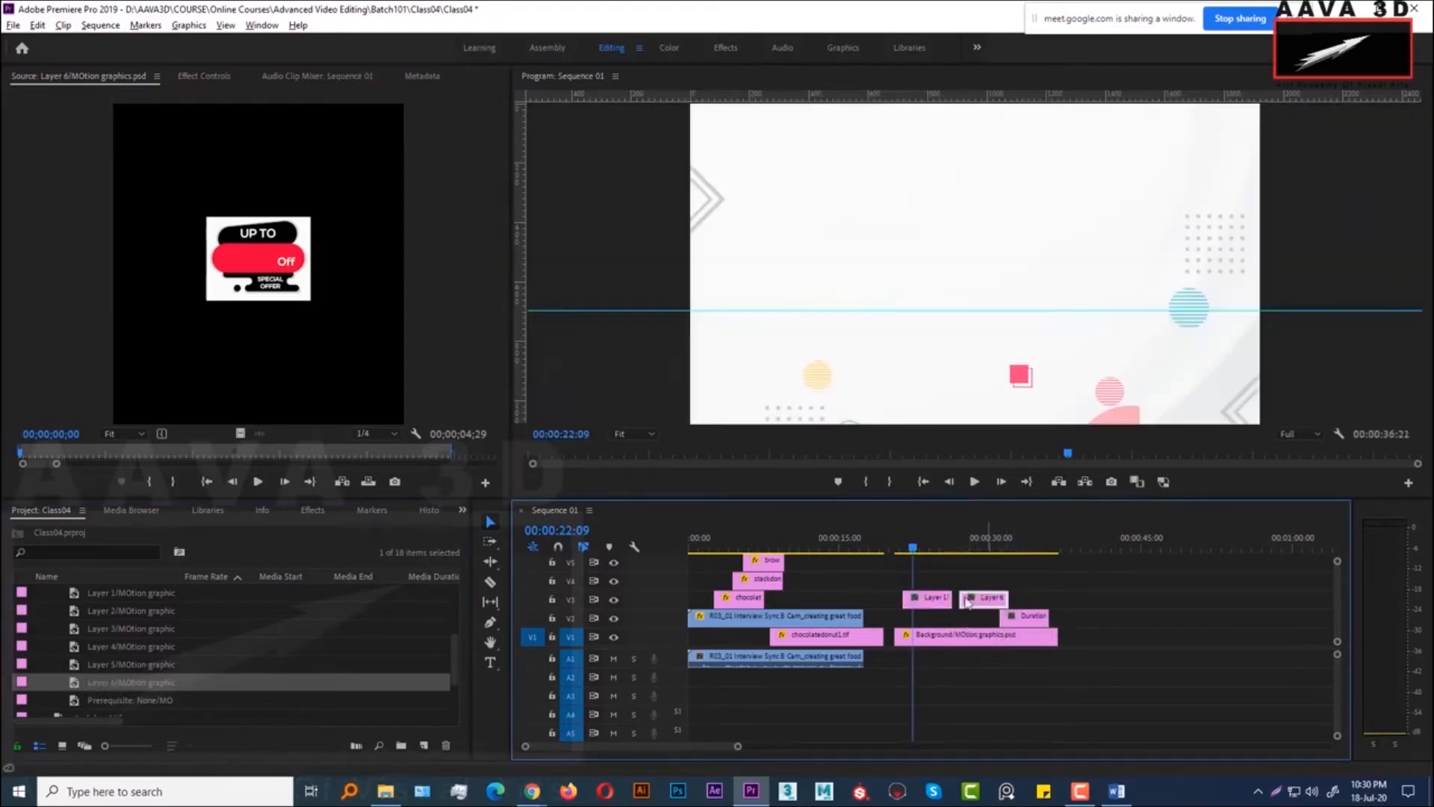
Try Set to Frame Size on the Layer 1 clip at 00:00:22:20 and undo it
{"action": "mouse_move", "coordinate": [915, 559]}
{"action": "left_mouse_down"}
{"action": "mouse_move", "coordinate": [896, 557]}
{"action": "mouse_move", "coordinate": [917, 557]}
{"action": "left_mouse_up"}
{"action": "left_click", "coordinate": [918, 599]}
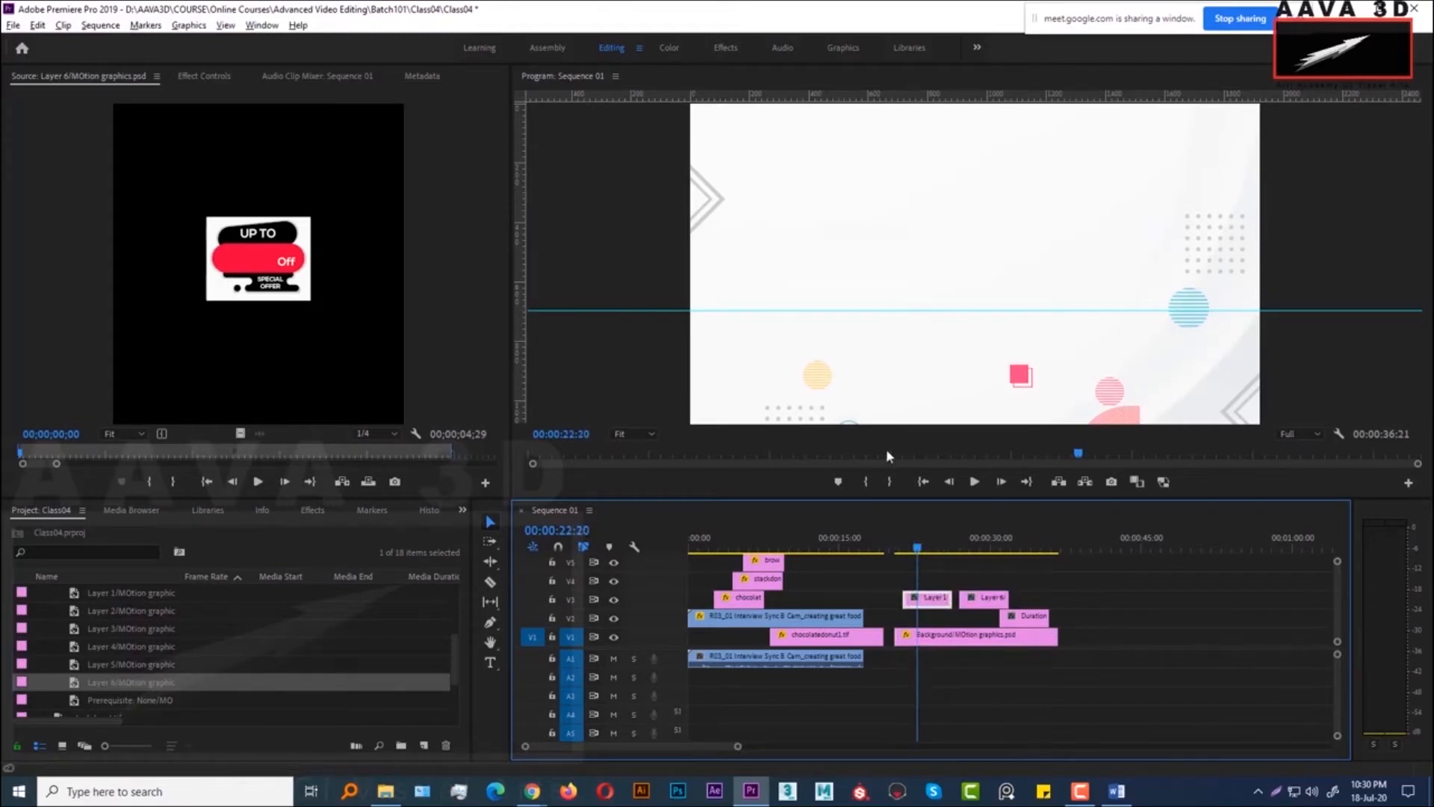
{"action": "double_click", "coordinate": [931, 597]}
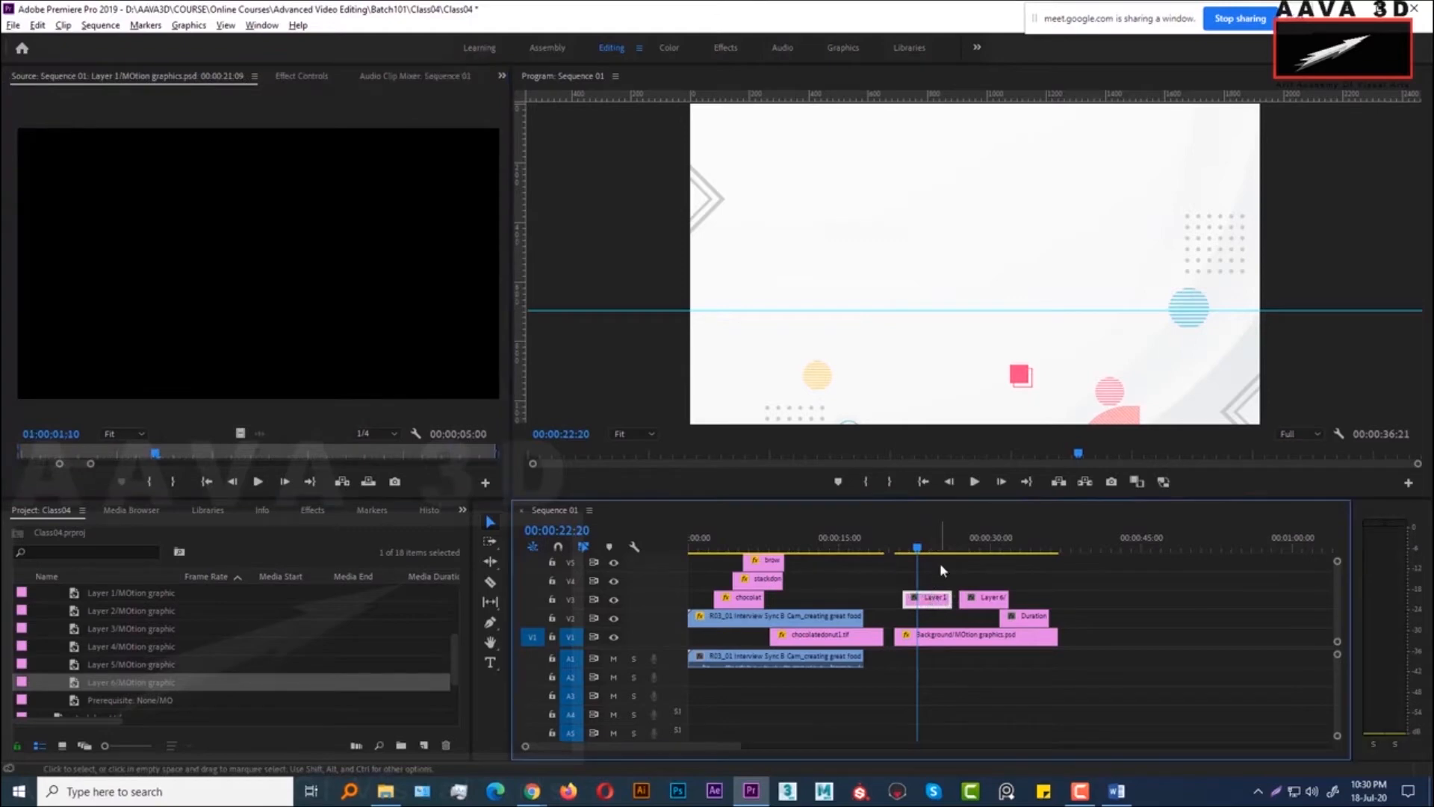
{"action": "right_click", "coordinate": [933, 598]}
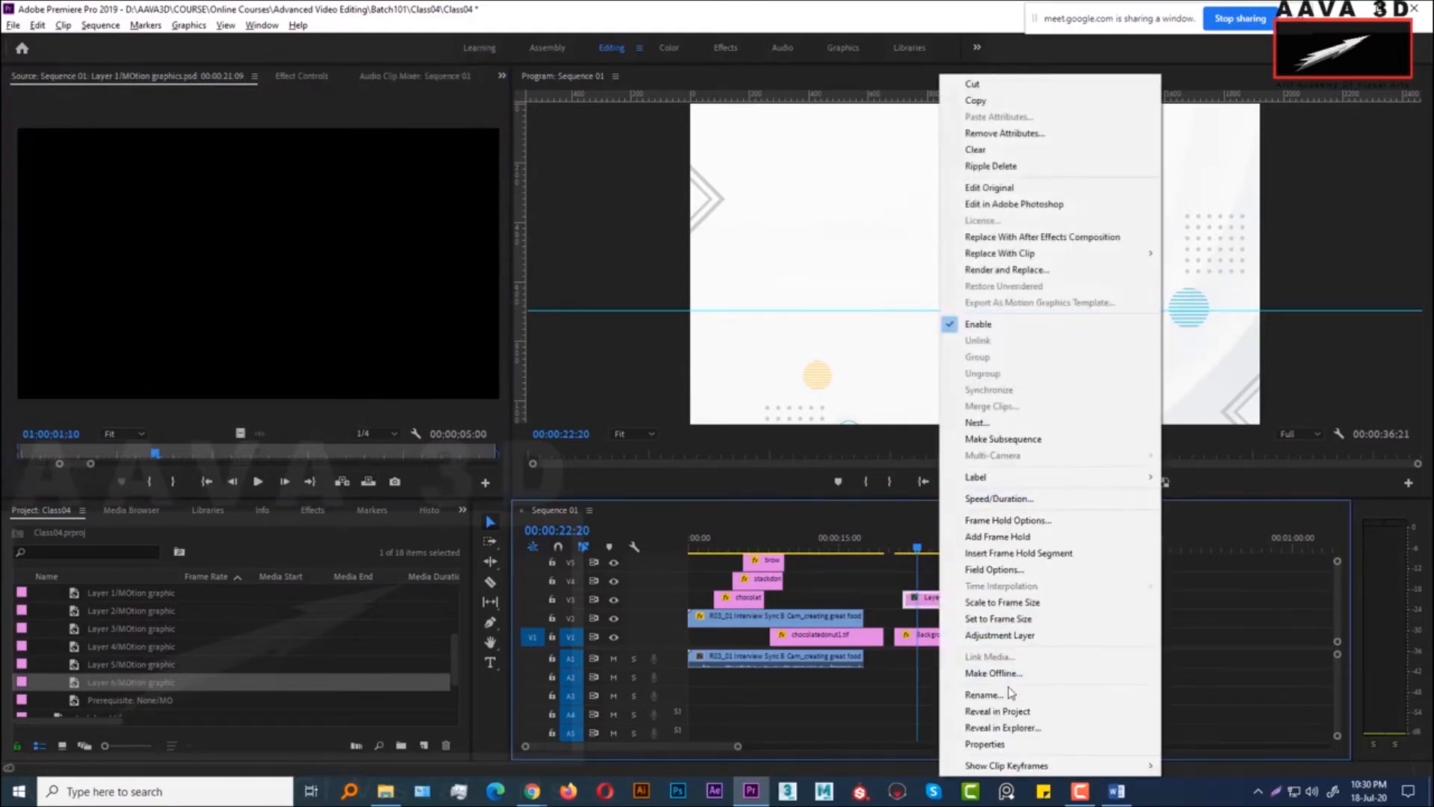
{"action": "left_click", "coordinate": [1010, 619]}
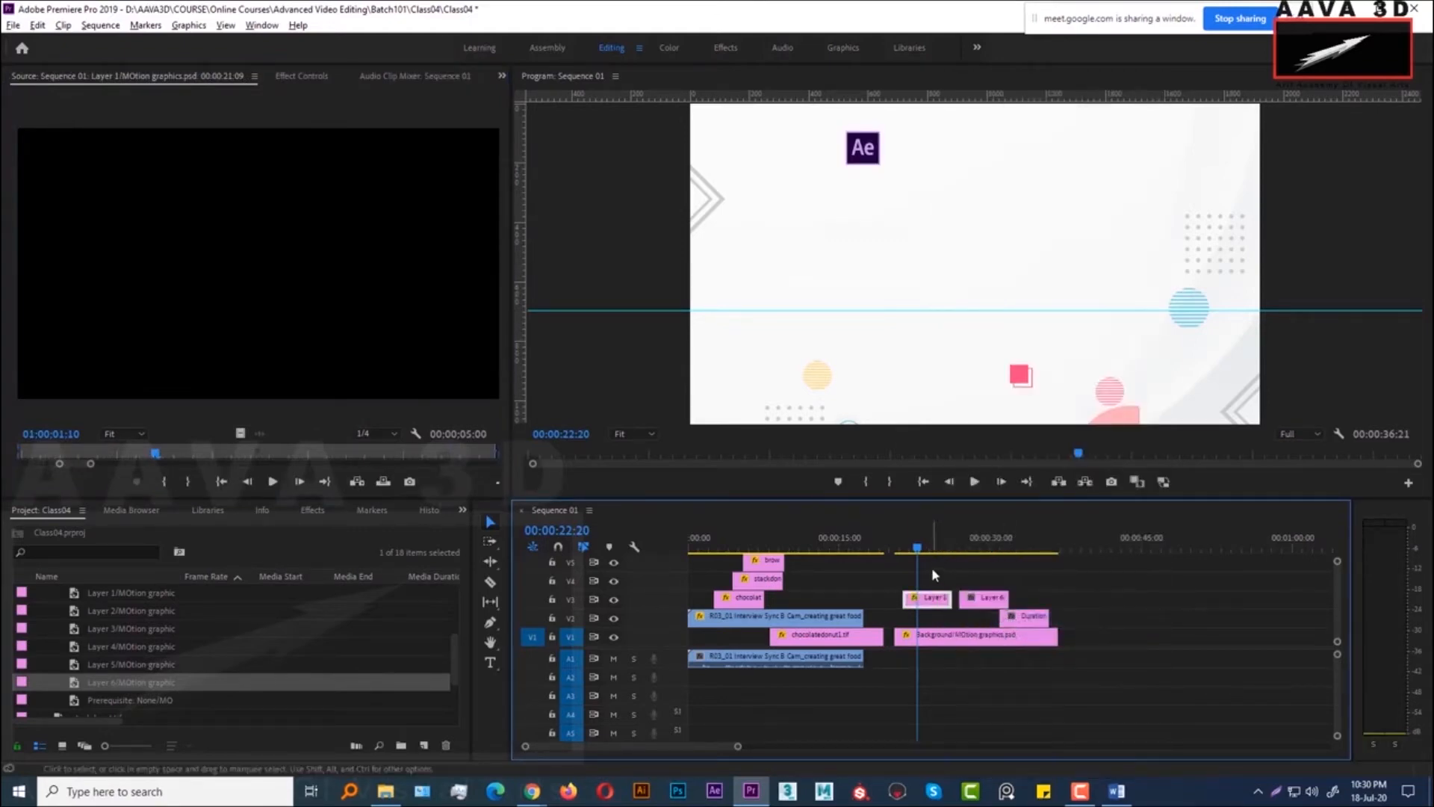
{"action": "key", "text": "ctrl+z"}
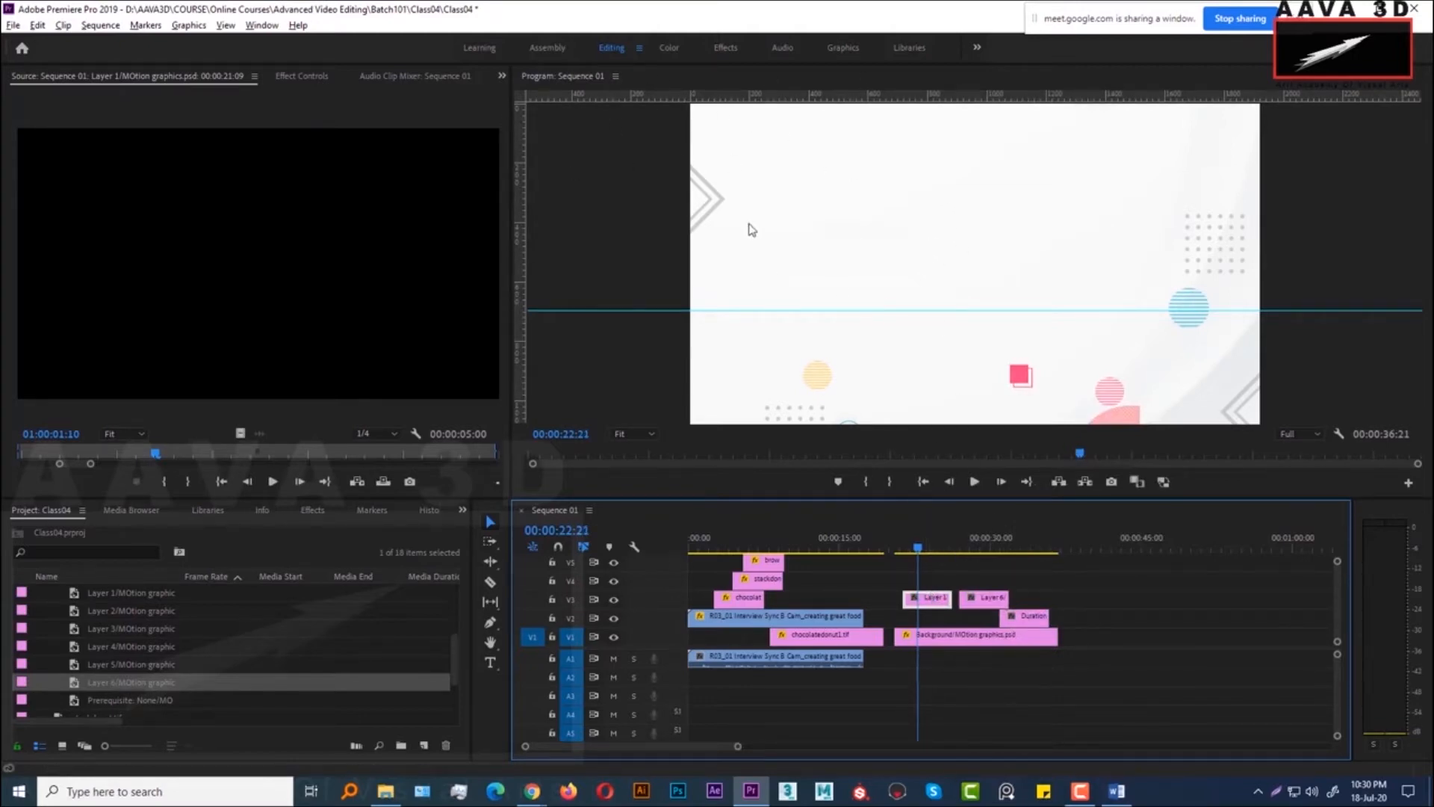
Examine the Layer 1 clip's bounding box against the frame at 10% monitor zoom, and restore the zoom to Fit
{"action": "left_click", "coordinate": [652, 434]}
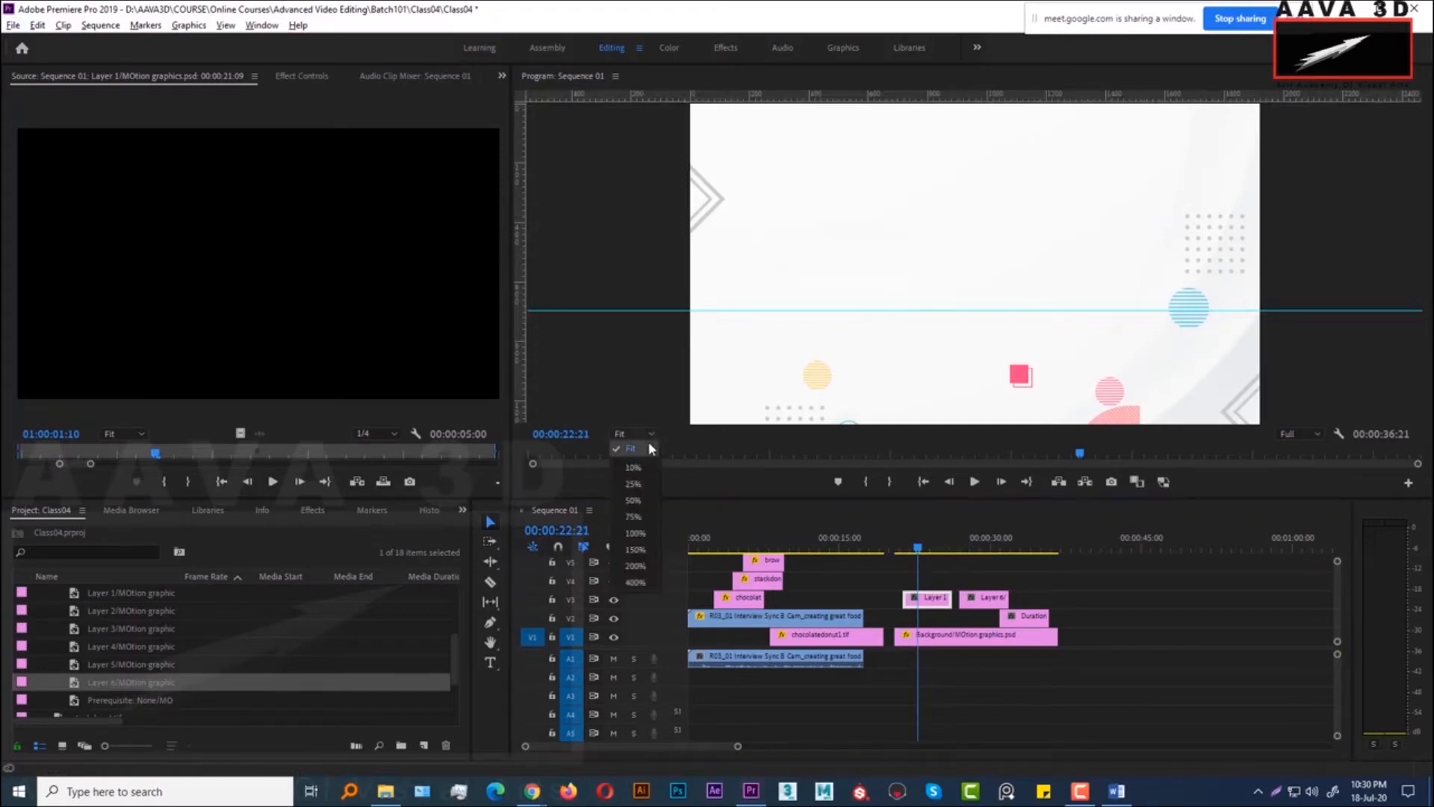
{"action": "left_click", "coordinate": [639, 468]}
{"action": "left_click", "coordinate": [937, 602]}
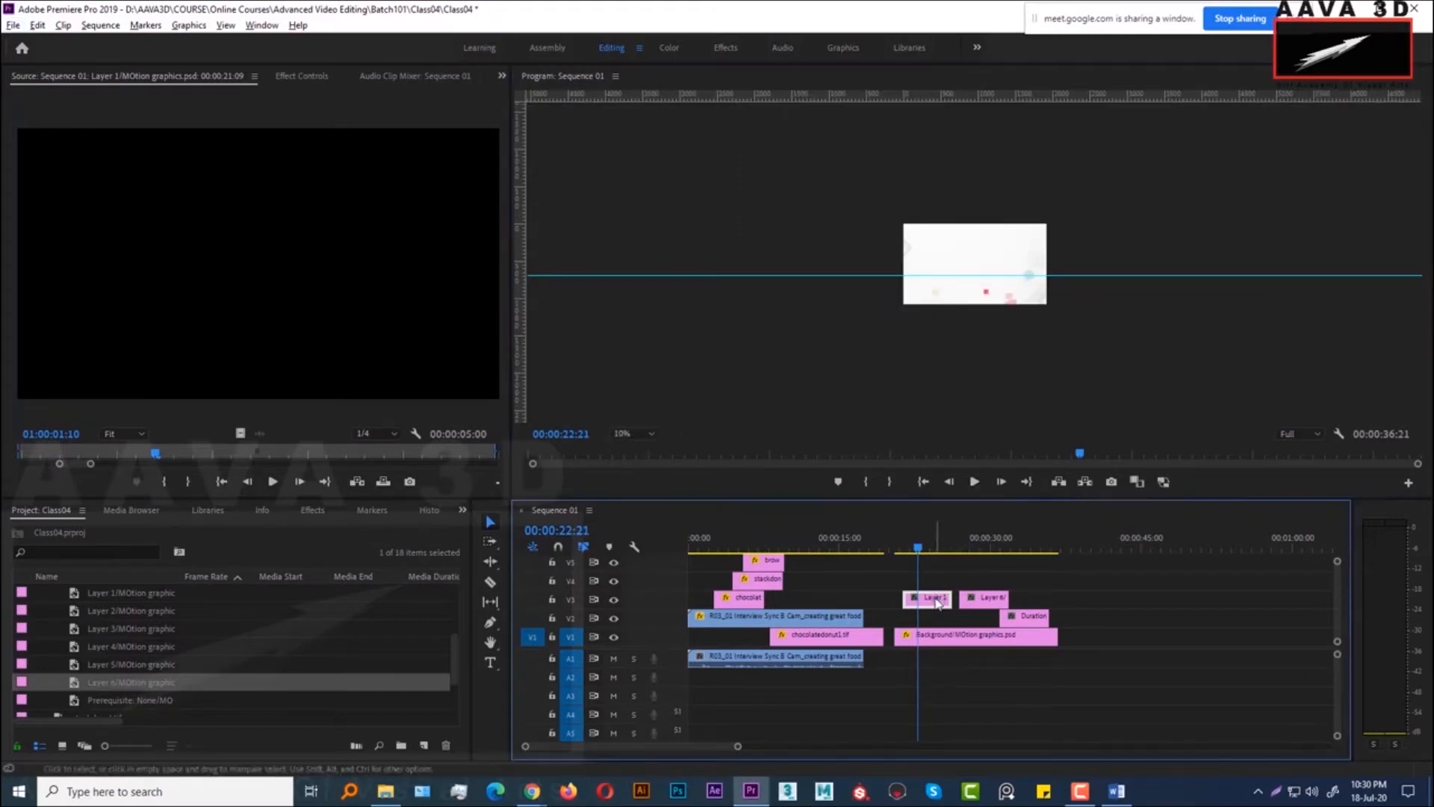
{"action": "left_click", "coordinate": [931, 621]}
{"action": "double_click", "coordinate": [932, 600]}
{"action": "left_click", "coordinate": [981, 302]}
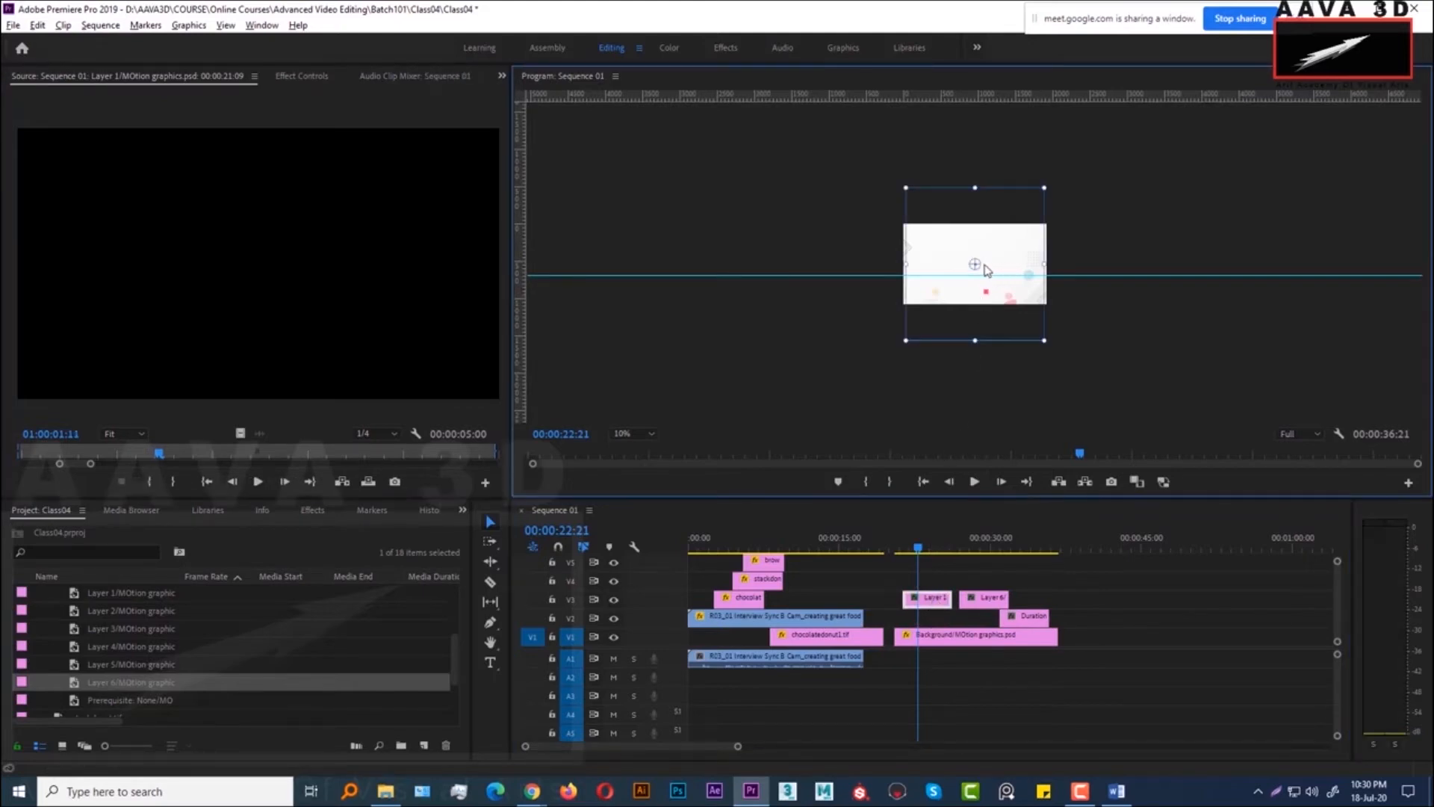
{"action": "left_click", "coordinate": [975, 567]}
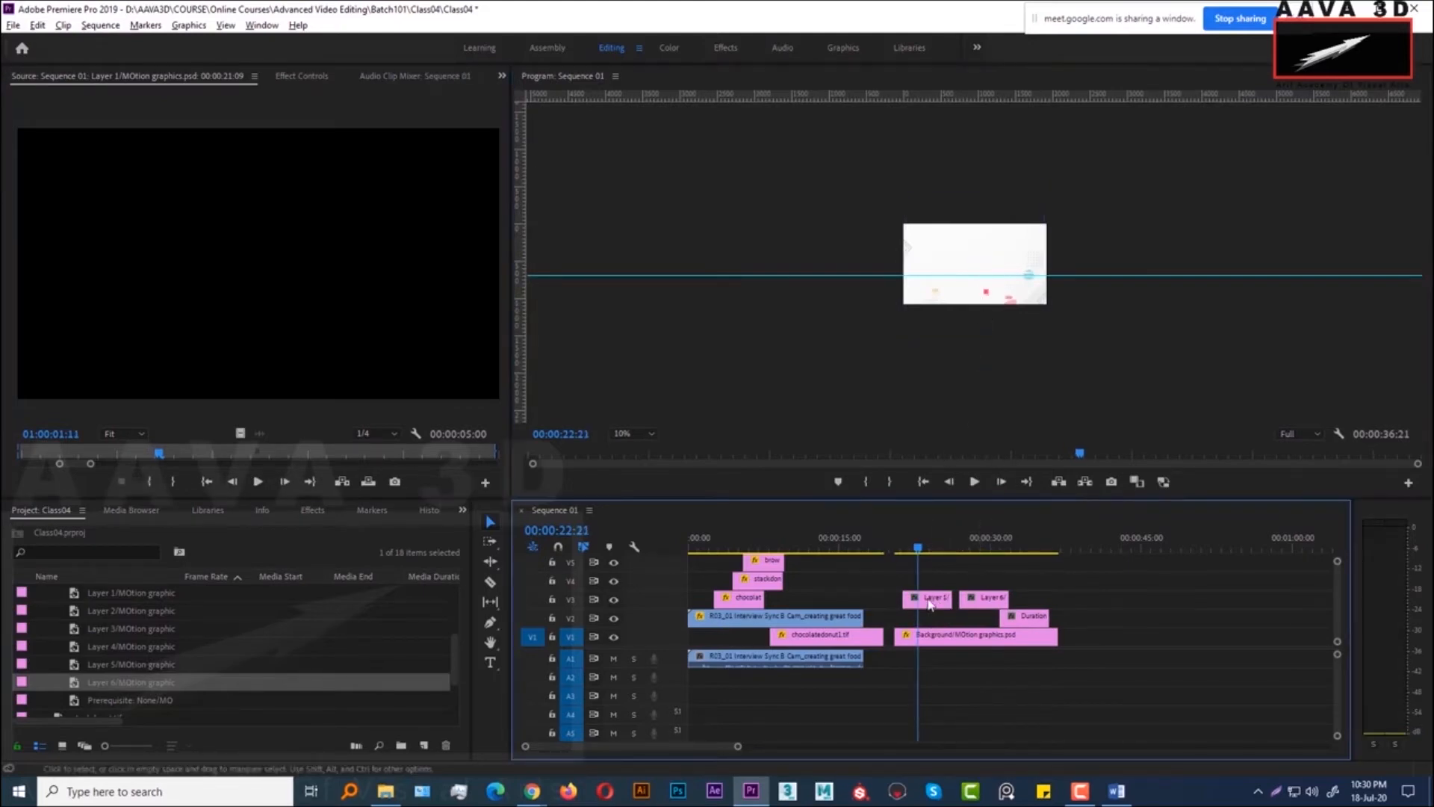
{"action": "left_click", "coordinate": [631, 433]}
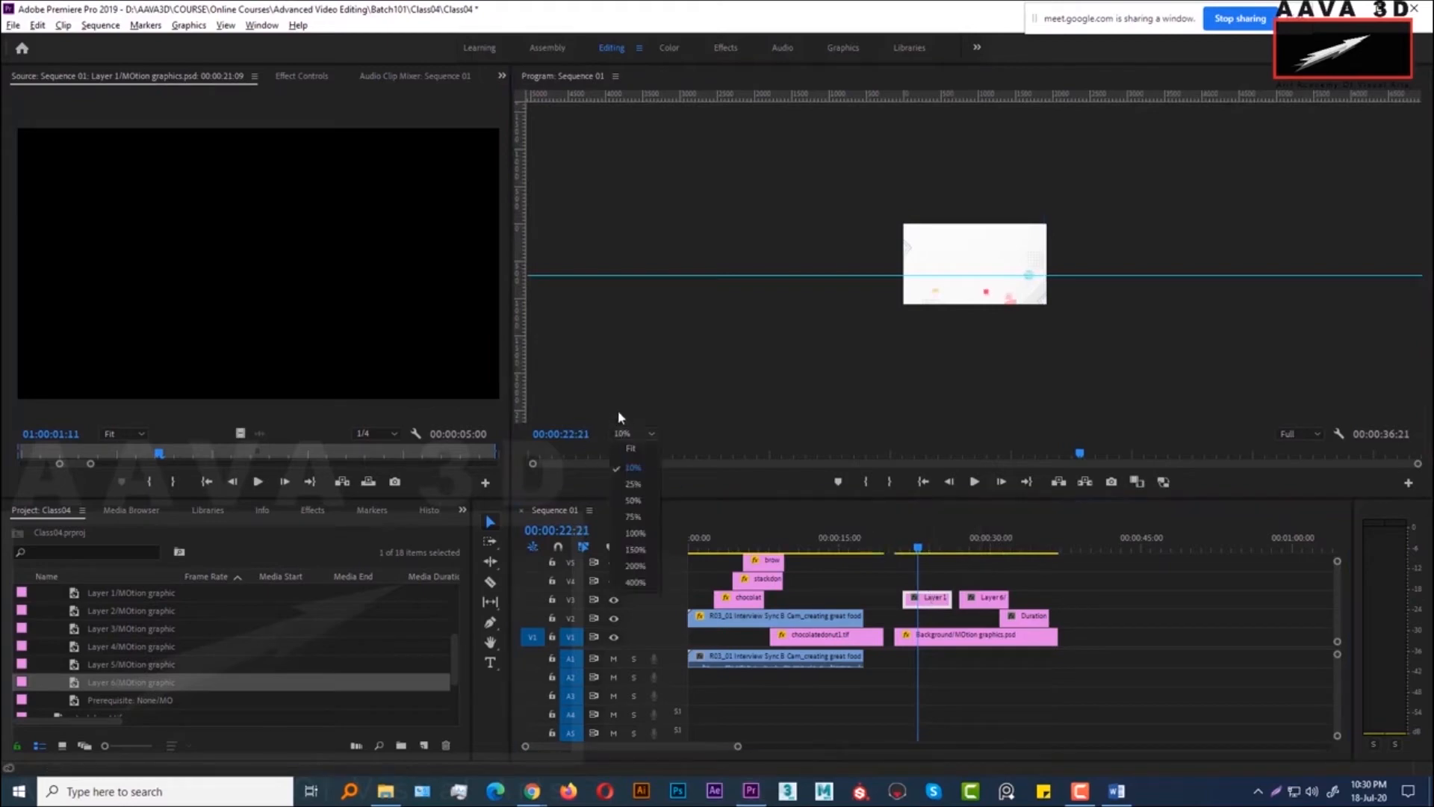
{"action": "left_click", "coordinate": [618, 412]}
{"action": "right_click", "coordinate": [990, 635]}
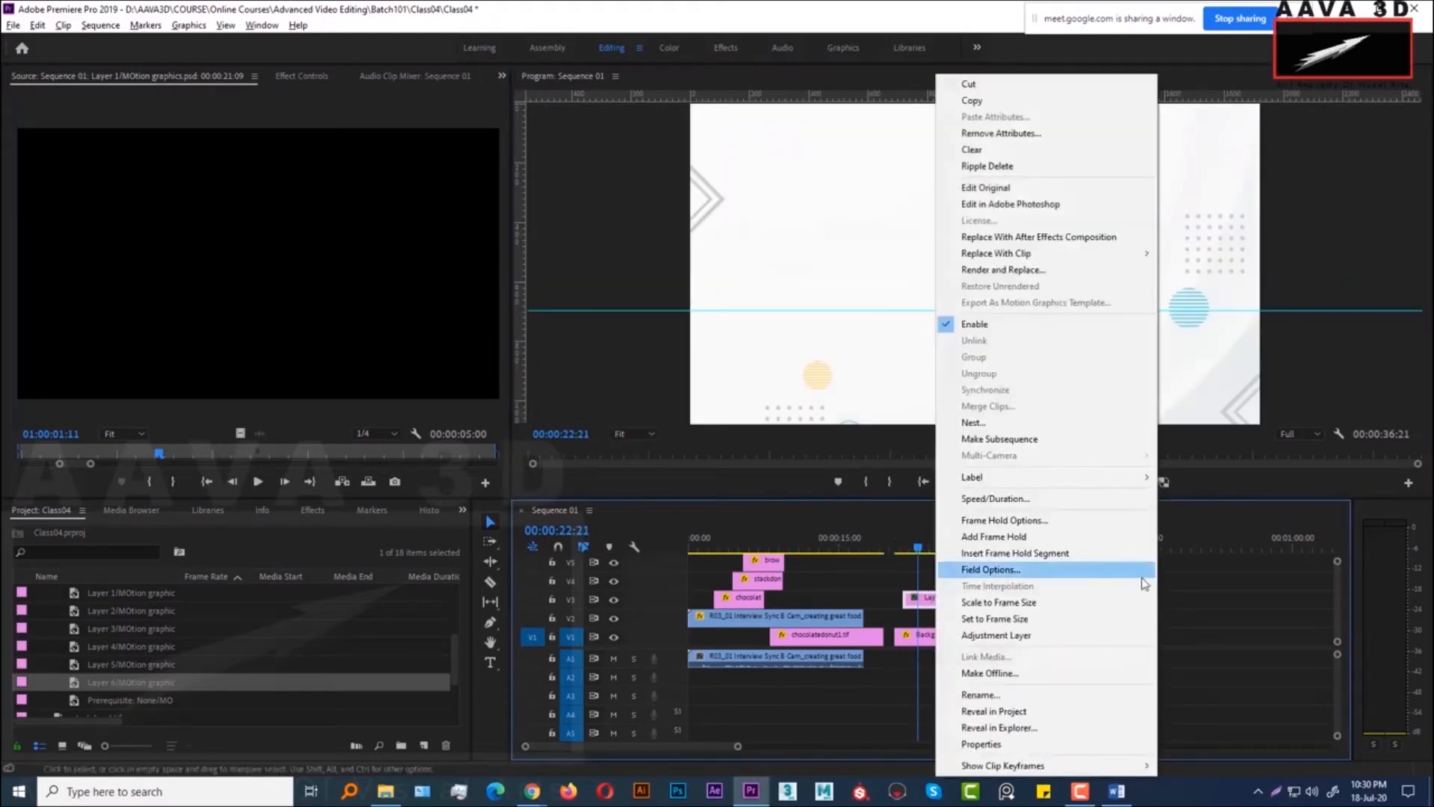
{"action": "left_click", "coordinate": [1045, 568]}
{"action": "left_click", "coordinate": [735, 446]}
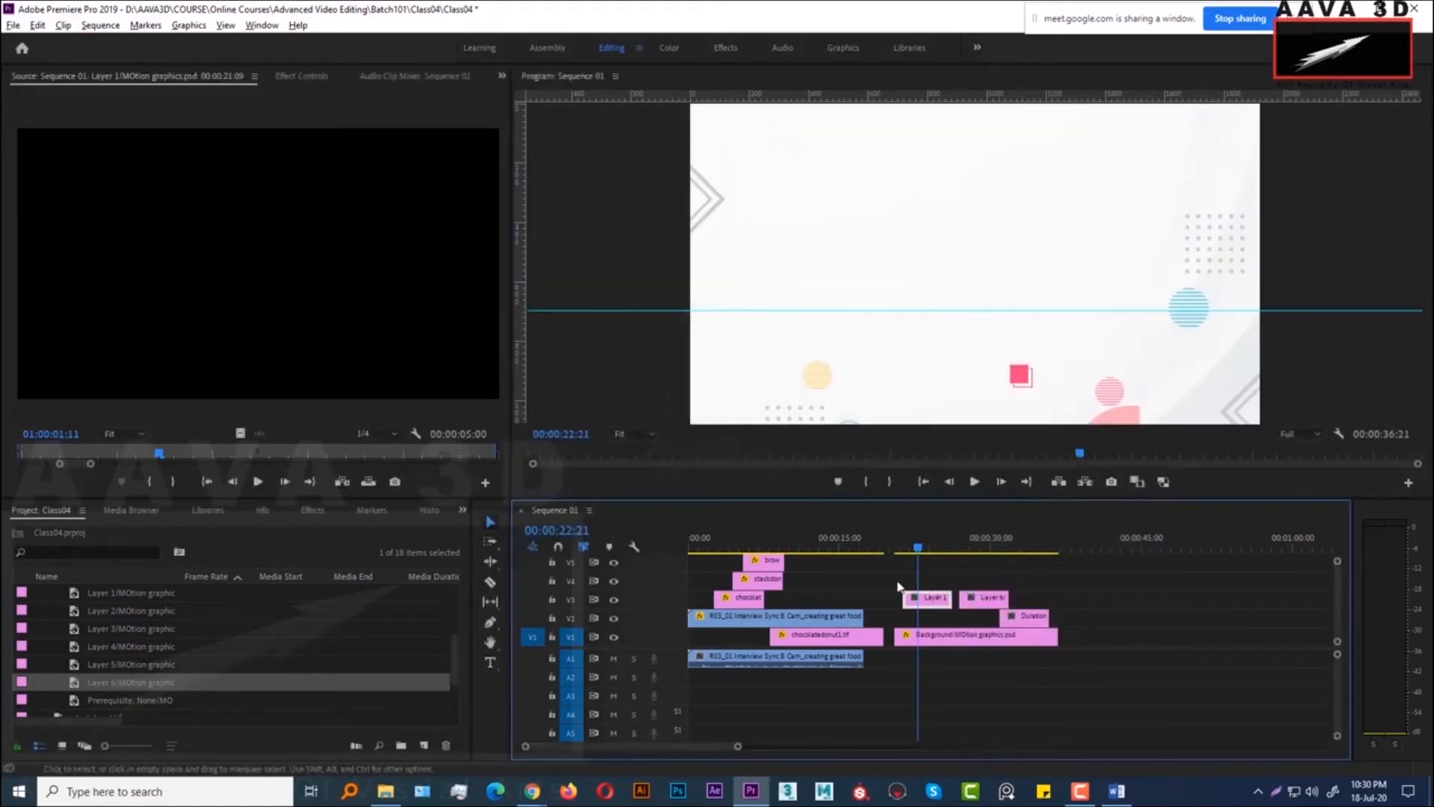
Apply Set to Frame Size to the Layer 1, Layer 6 and Duration clips together and view the frame at 00:00:33:16
{"action": "left_click_drag", "start_coordinate": [890, 571], "coordinate": [1083, 624]}
{"action": "right_click", "coordinate": [1034, 614]}
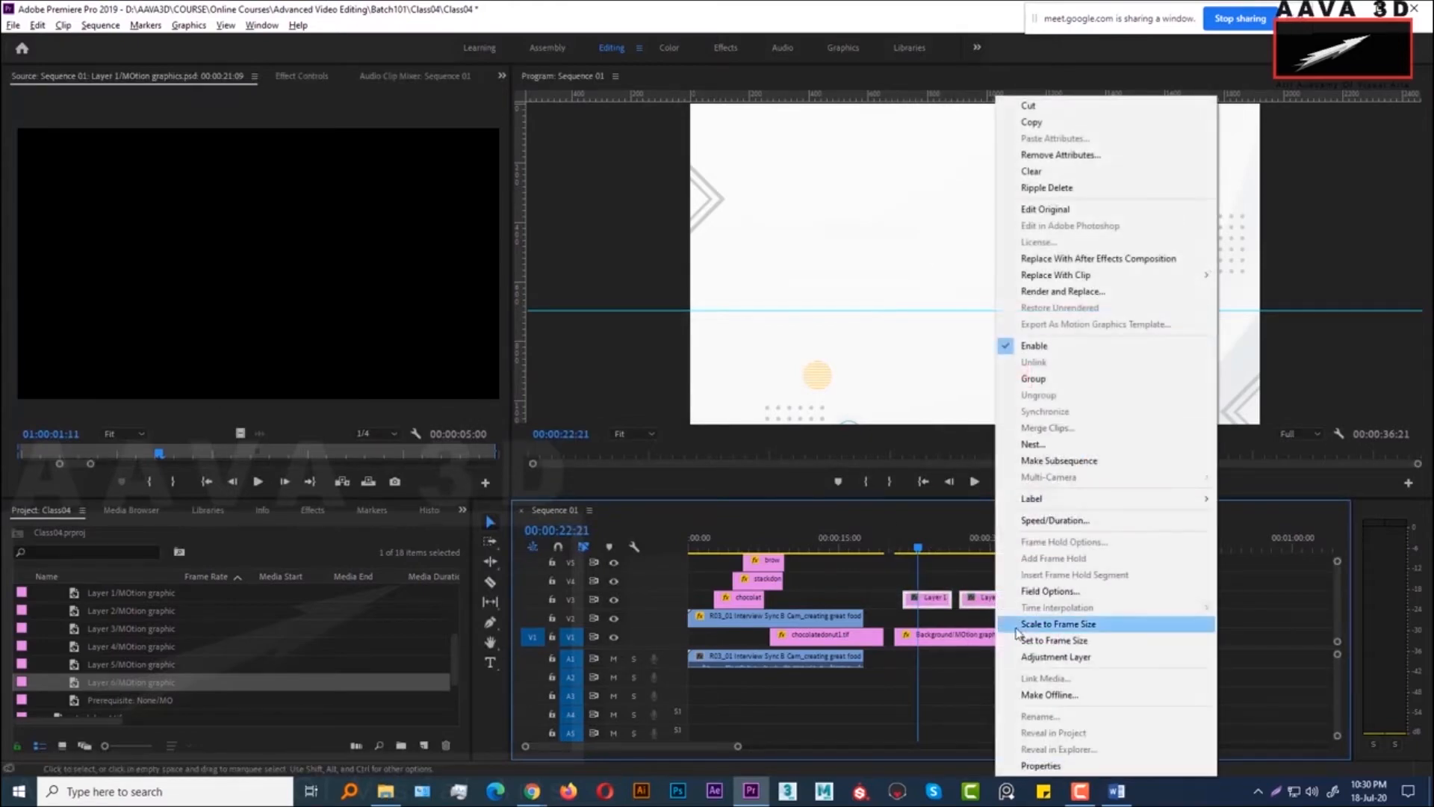
{"action": "left_click", "coordinate": [1067, 643]}
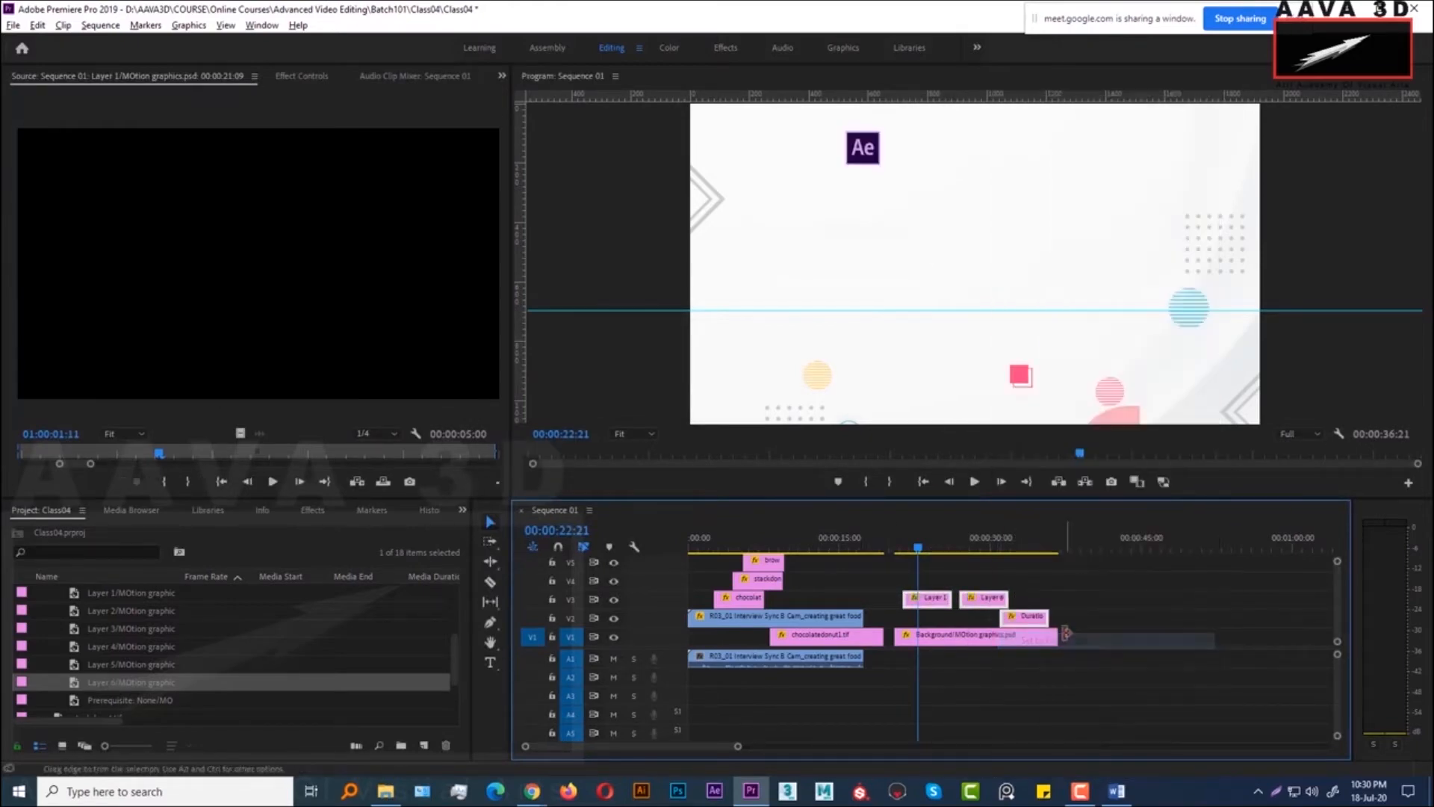
{"action": "left_click", "coordinate": [1003, 553]}
{"action": "mouse_move", "coordinate": [1006, 557]}
{"action": "left_mouse_down"}
{"action": "mouse_move", "coordinate": [934, 562]}
{"action": "mouse_move", "coordinate": [1025, 573]}
{"action": "left_mouse_up"}
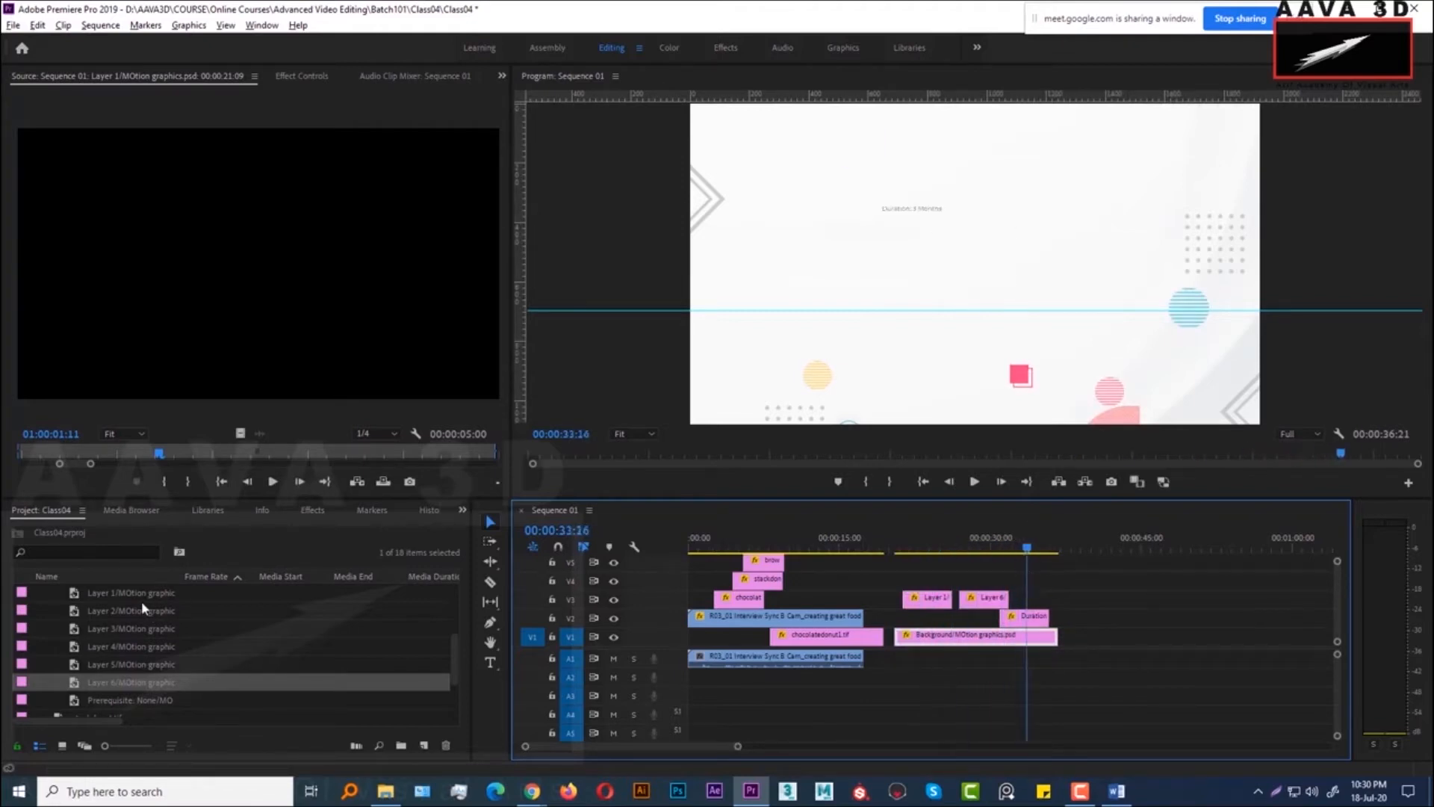
Place the 80% layer on V3 above the Duration clip and apply Set to Frame Size to it
{"action": "scroll", "coordinate": [133, 606], "scroll_direction": "up", "scroll_amount": 2}
{"action": "double_click", "coordinate": [115, 593]}
{"action": "left_click_drag", "start_coordinate": [77, 598], "coordinate": [1054, 603]}
{"action": "right_click", "coordinate": [1054, 604]}
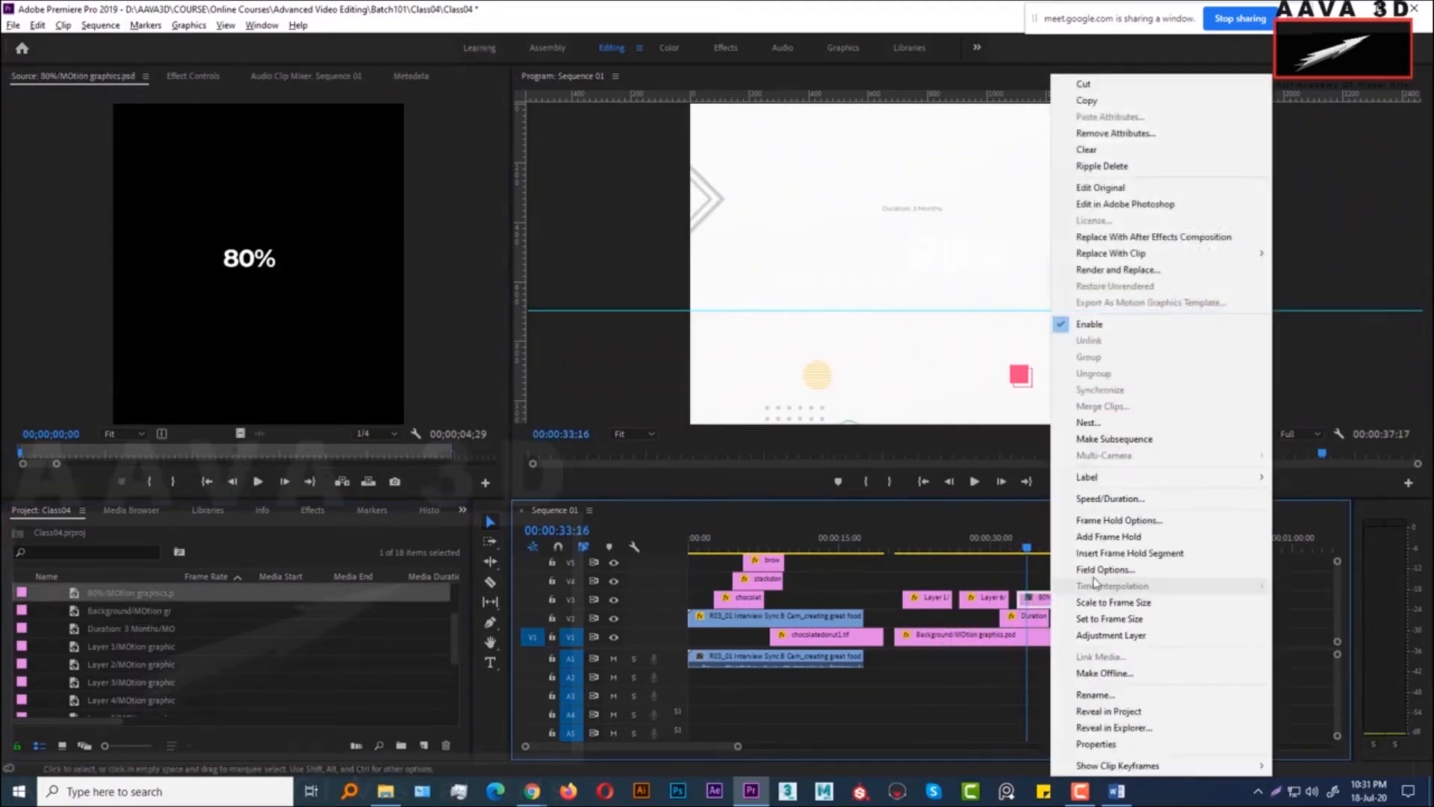
{"action": "left_click", "coordinate": [1112, 620]}
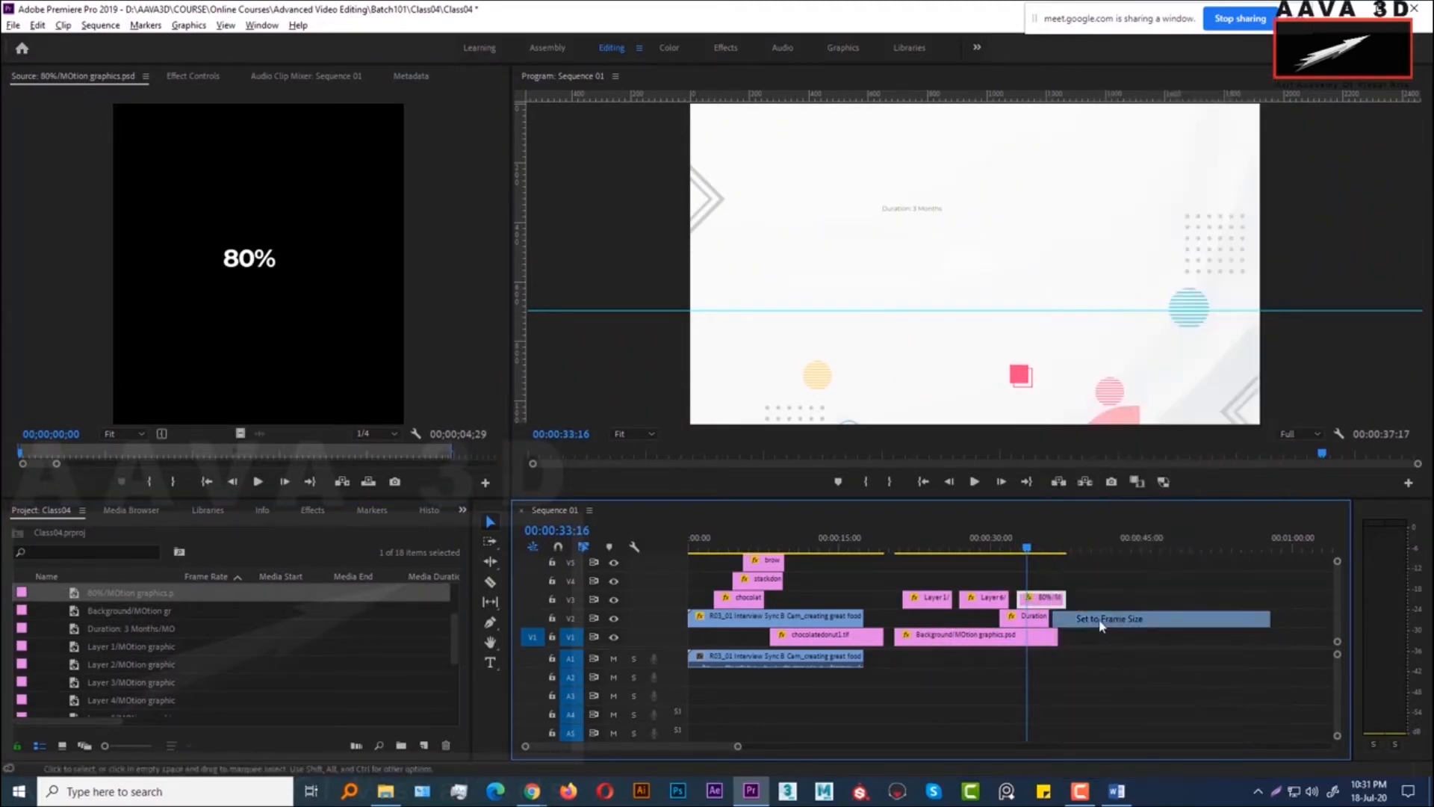
Move Layer 1's Ae logo into the frame's upper-left corner and place its anchor point on the logo at about 213, 295
{"action": "left_click", "coordinate": [918, 544]}
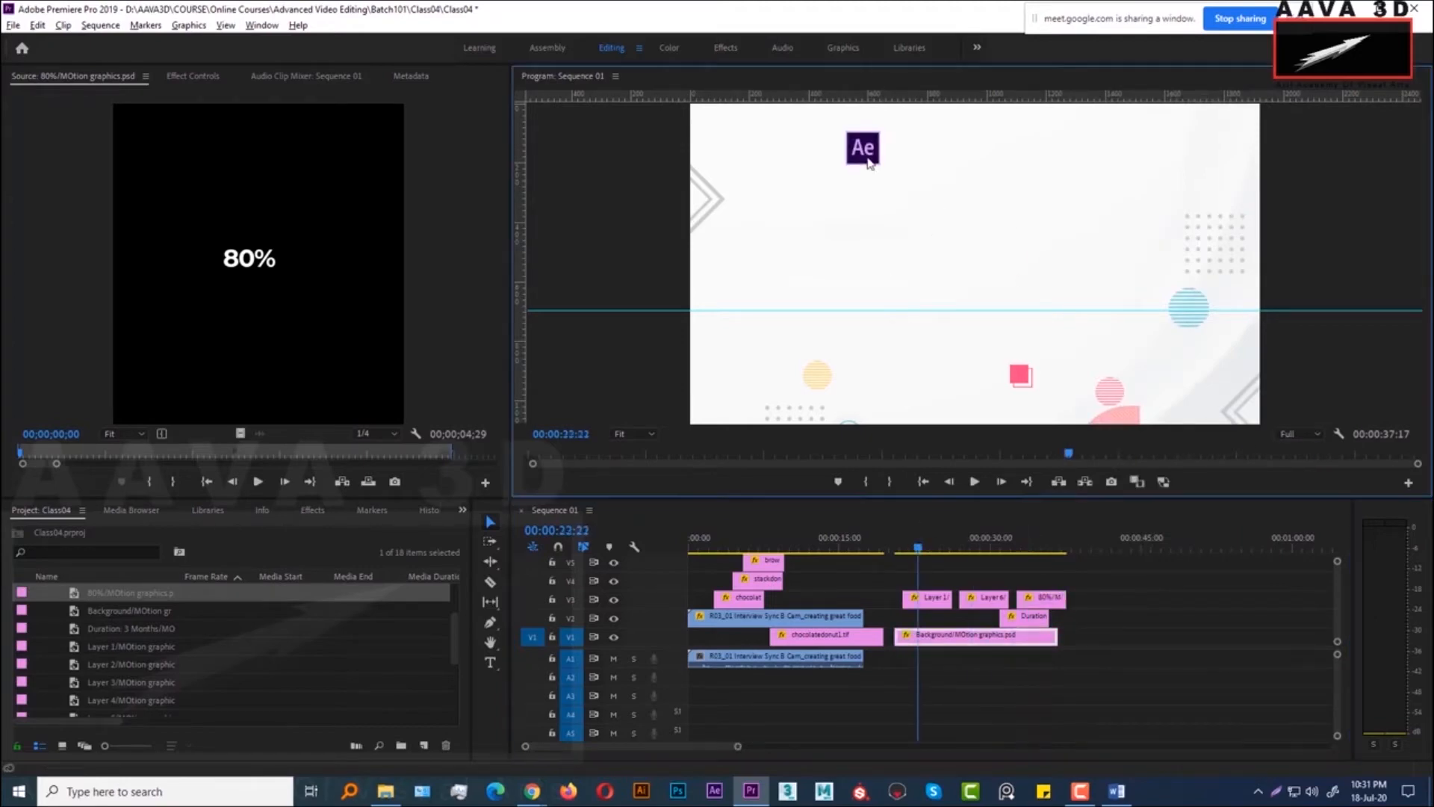
{"action": "left_click_drag", "start_coordinate": [867, 154], "coordinate": [734, 149]}
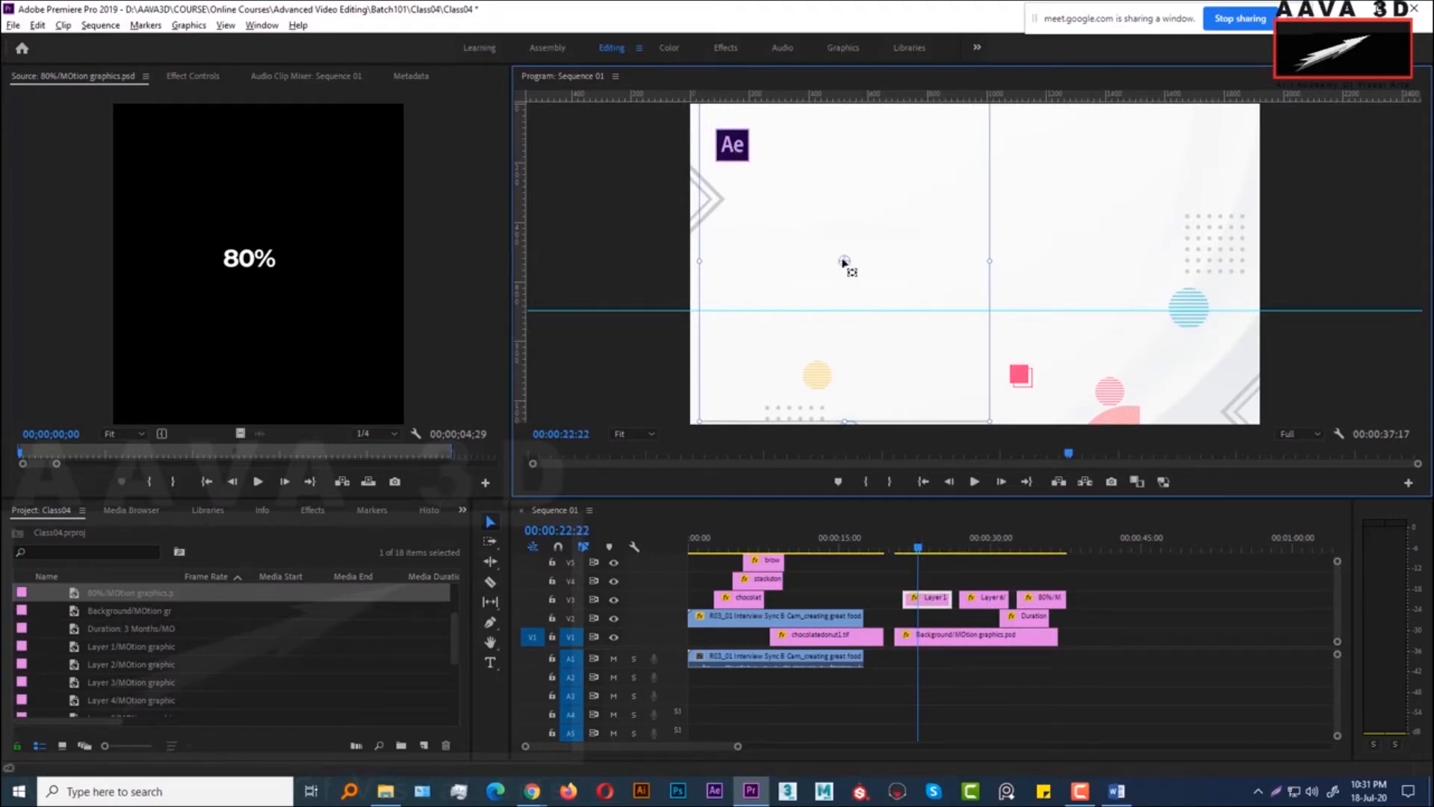
{"action": "left_click", "coordinate": [191, 77]}
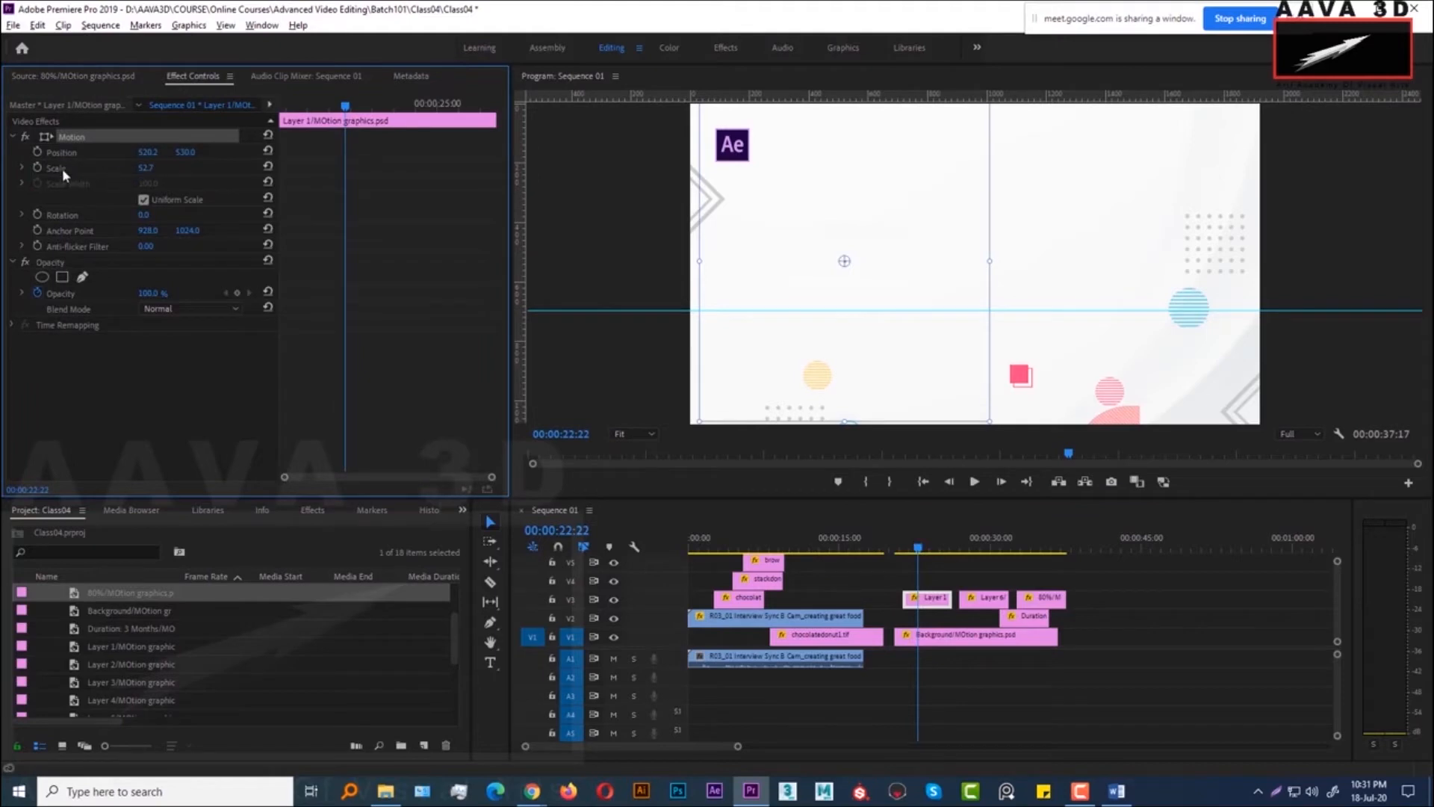
{"action": "left_click", "coordinate": [64, 233]}
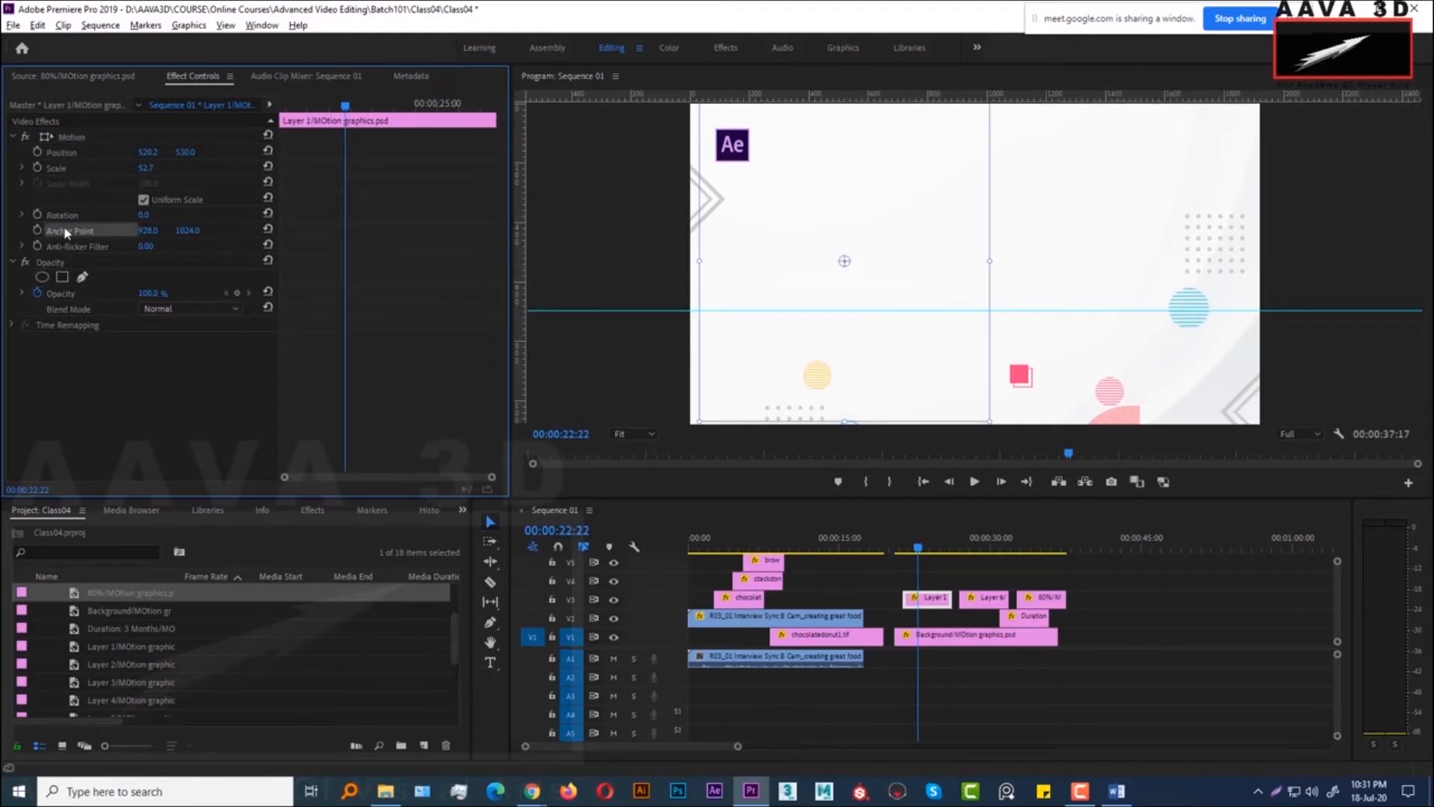
{"action": "left_click_drag", "start_coordinate": [857, 261], "coordinate": [730, 147]}
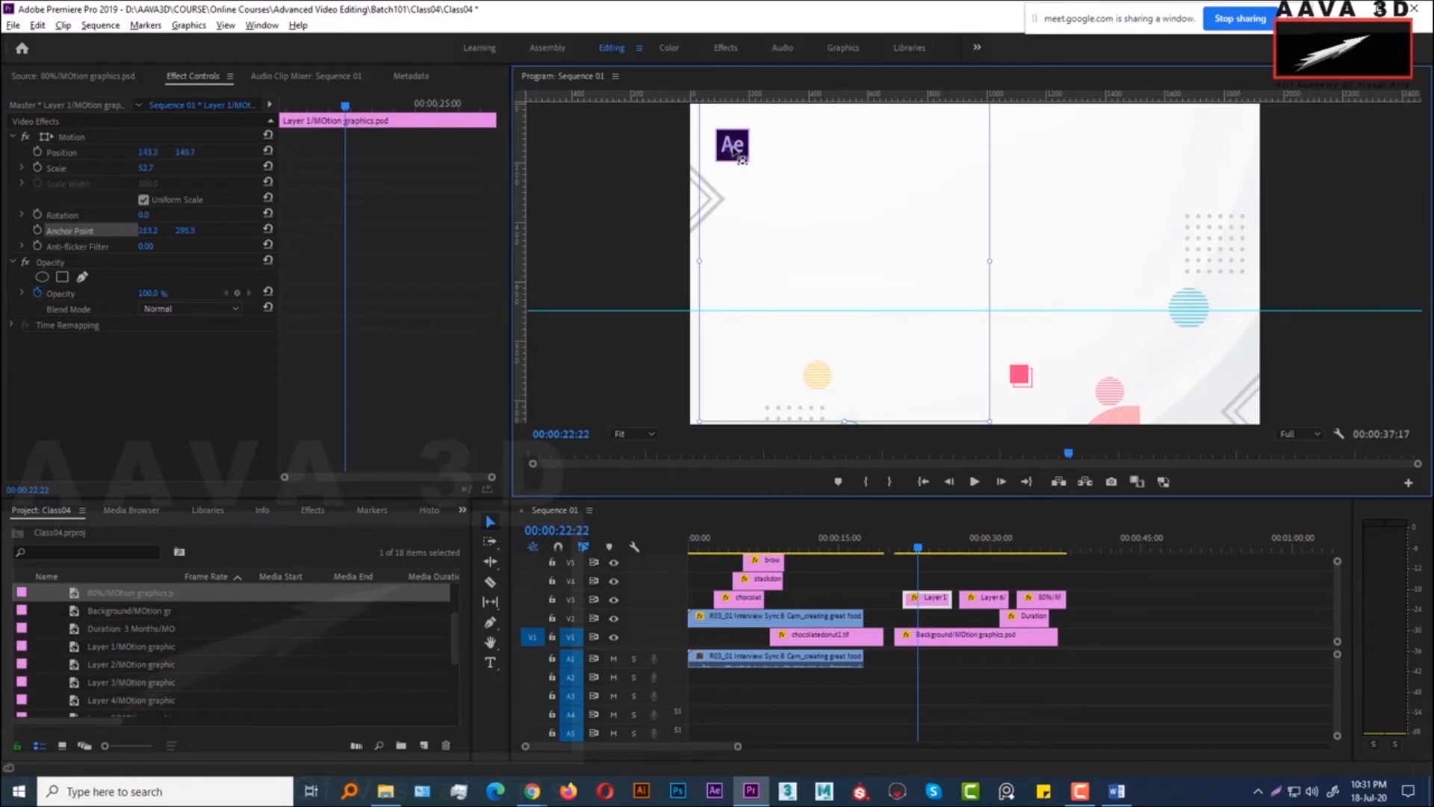
Keyframe the Layer 1 logo's Scale from 0 at the clip's start, 00:00:21:09, to 52.7 at 00:00:21:14
{"action": "left_click", "coordinate": [65, 136]}
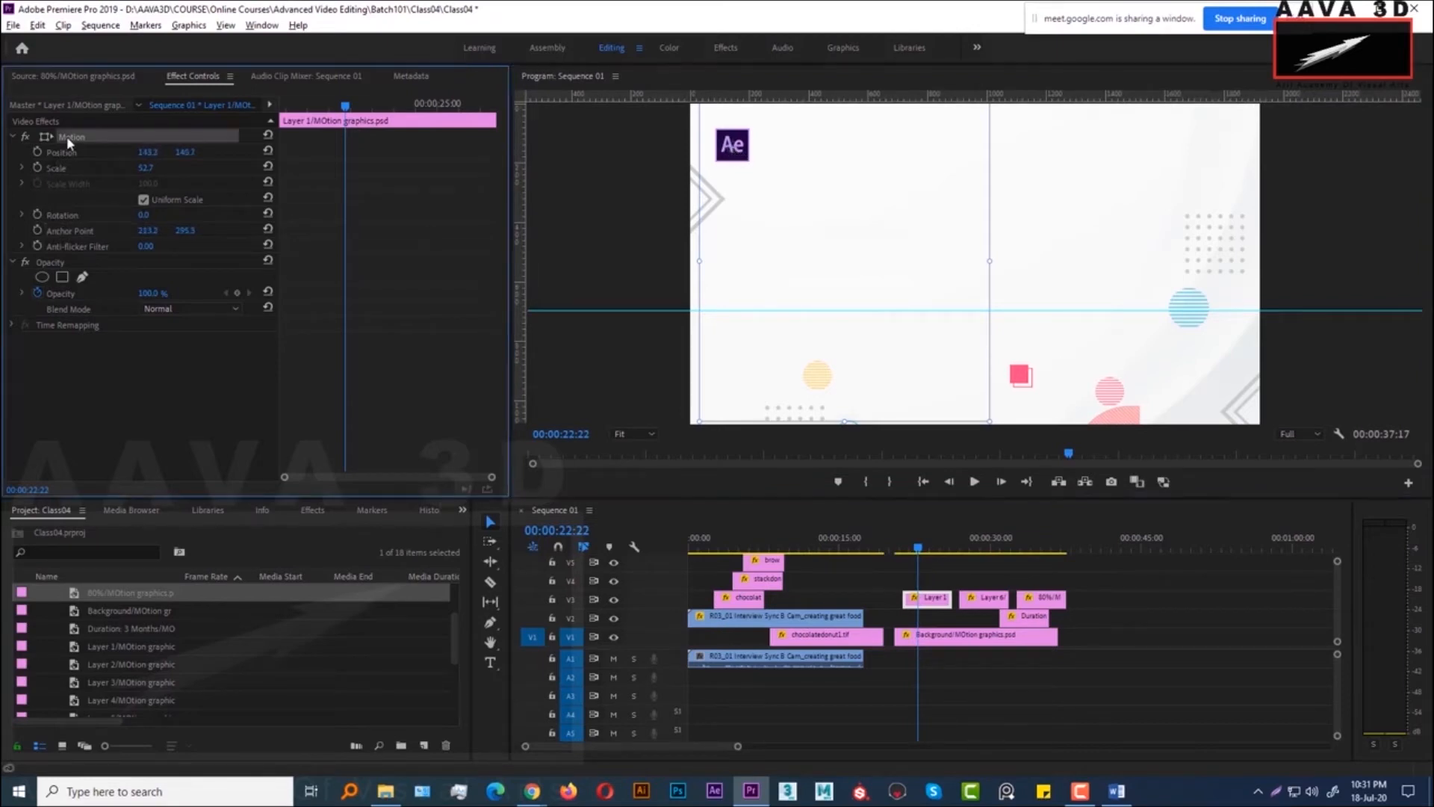
{"action": "left_click_drag", "start_coordinate": [146, 168], "coordinate": [280, 201]}
{"action": "left_click_drag", "start_coordinate": [346, 107], "coordinate": [318, 109]}
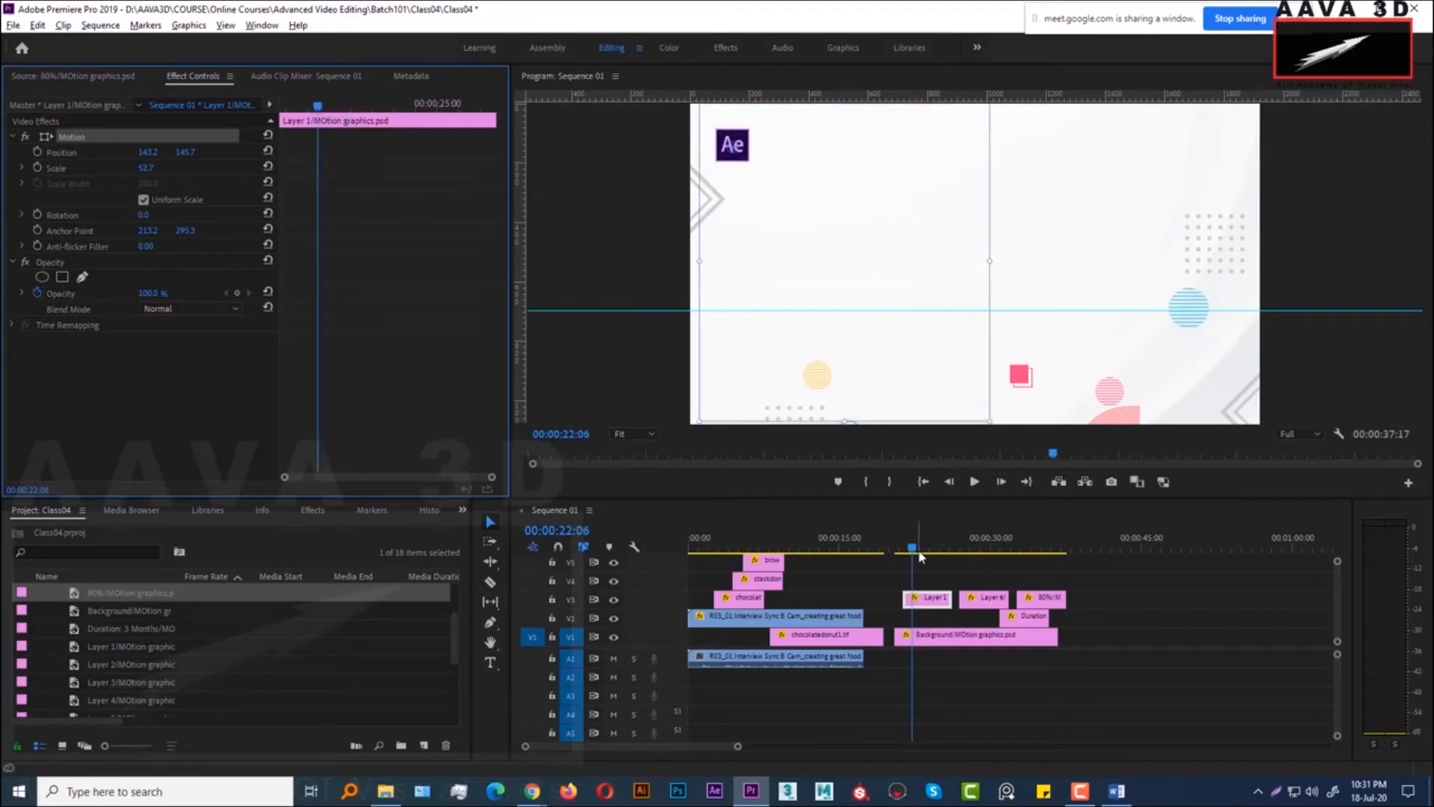
{"action": "left_click_drag", "start_coordinate": [919, 552], "coordinate": [903, 550]}
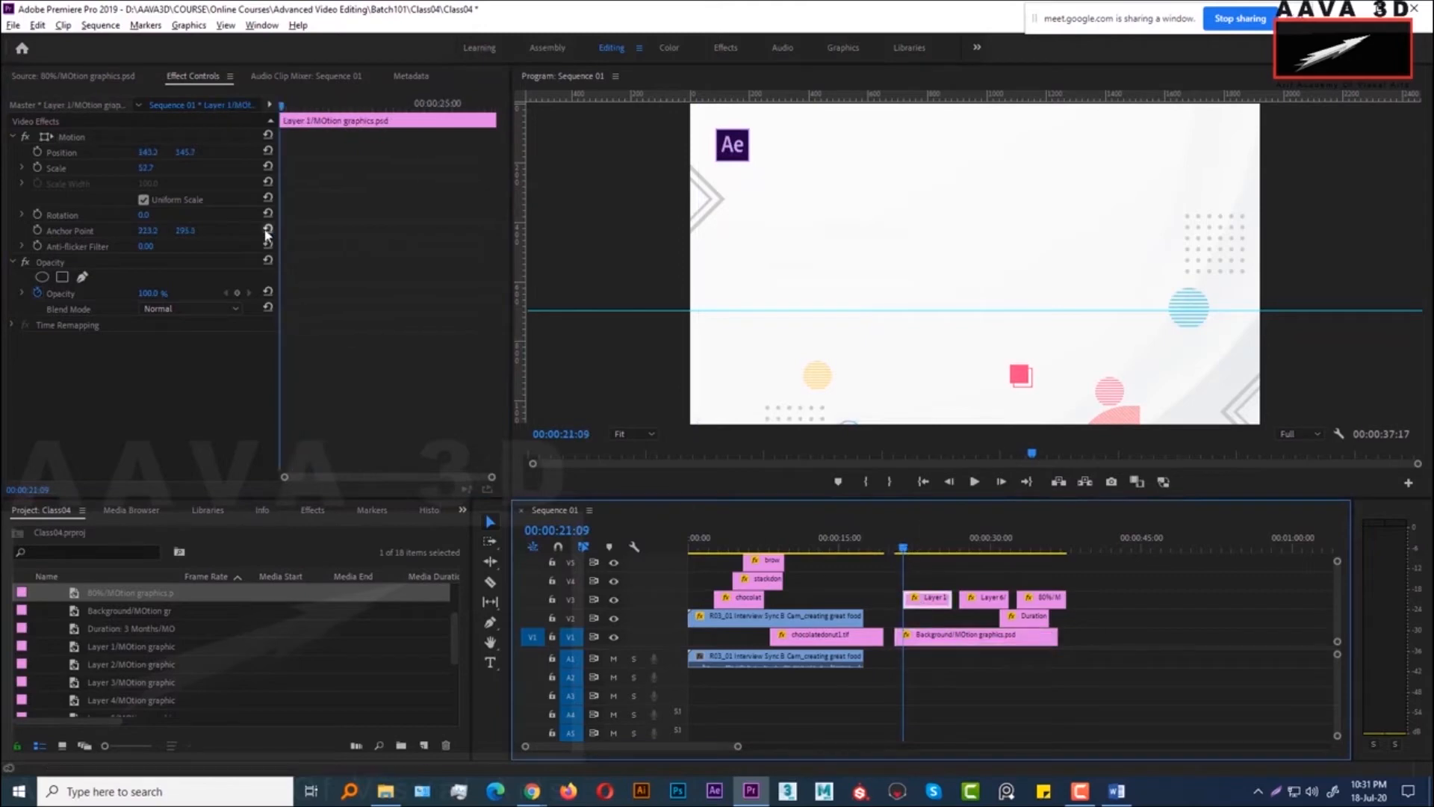
{"action": "left_click", "coordinate": [36, 167]}
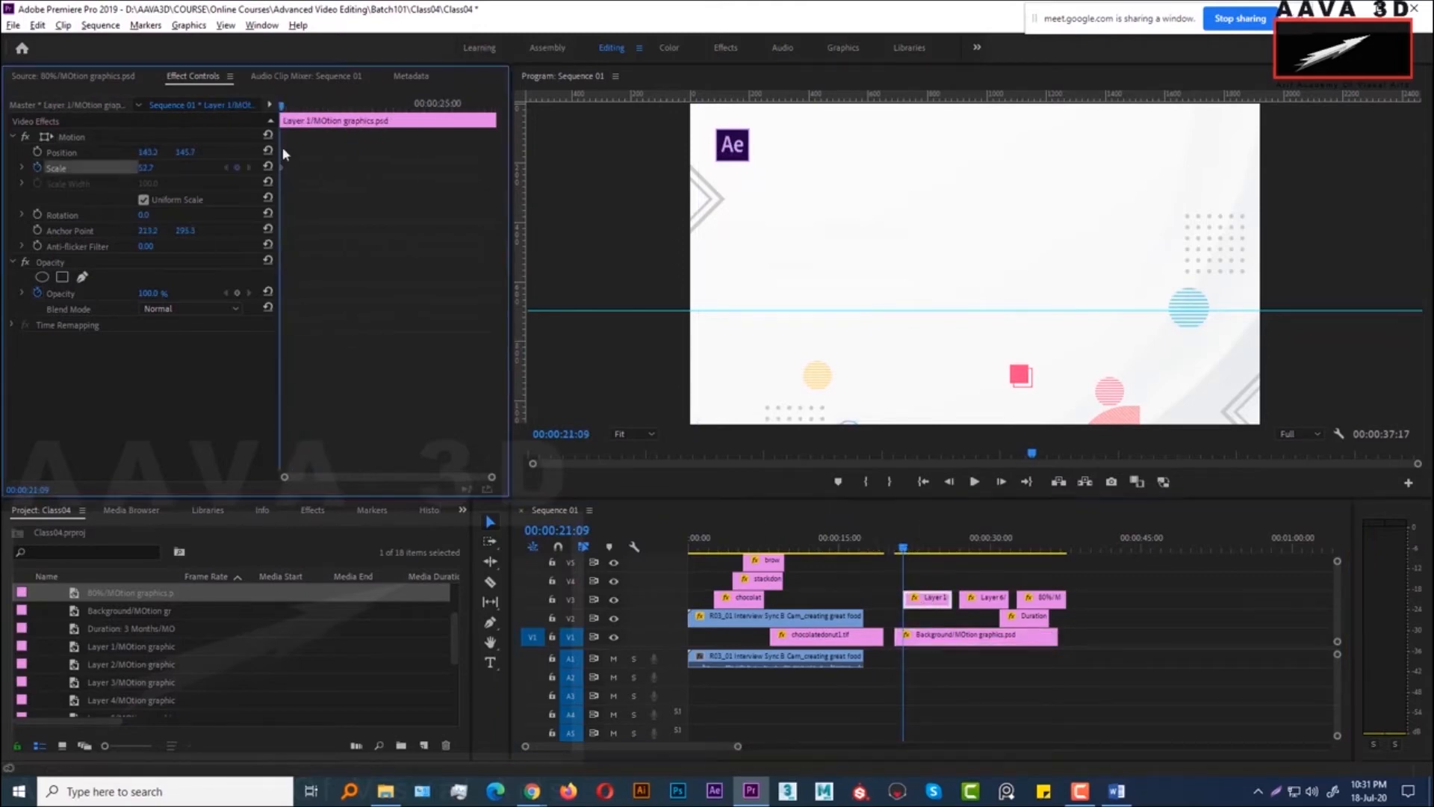
{"action": "left_click_drag", "start_coordinate": [282, 109], "coordinate": [287, 109]}
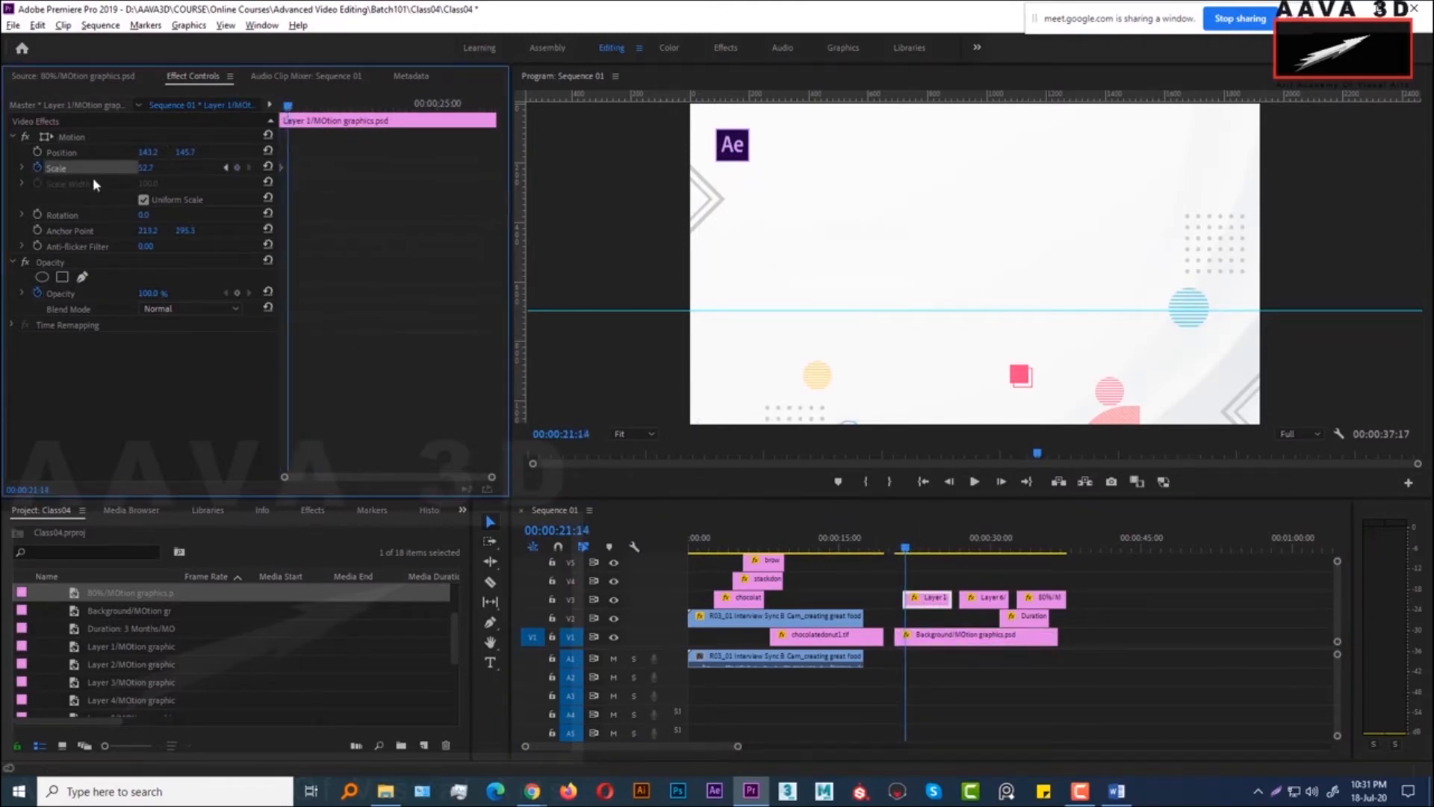
{"action": "left_click", "coordinate": [279, 107]}
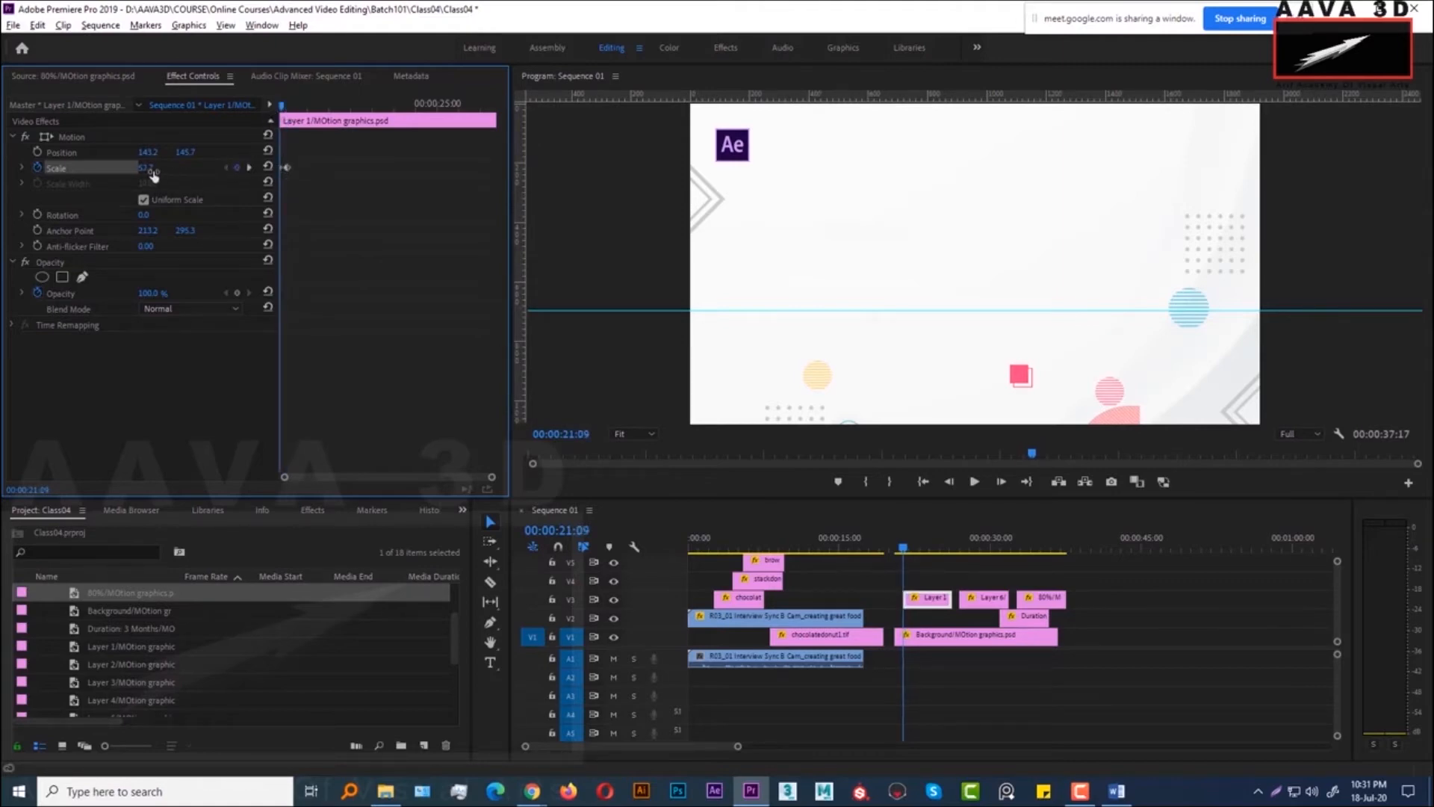
{"action": "left_click_drag", "start_coordinate": [149, 173], "coordinate": [89, 175]}
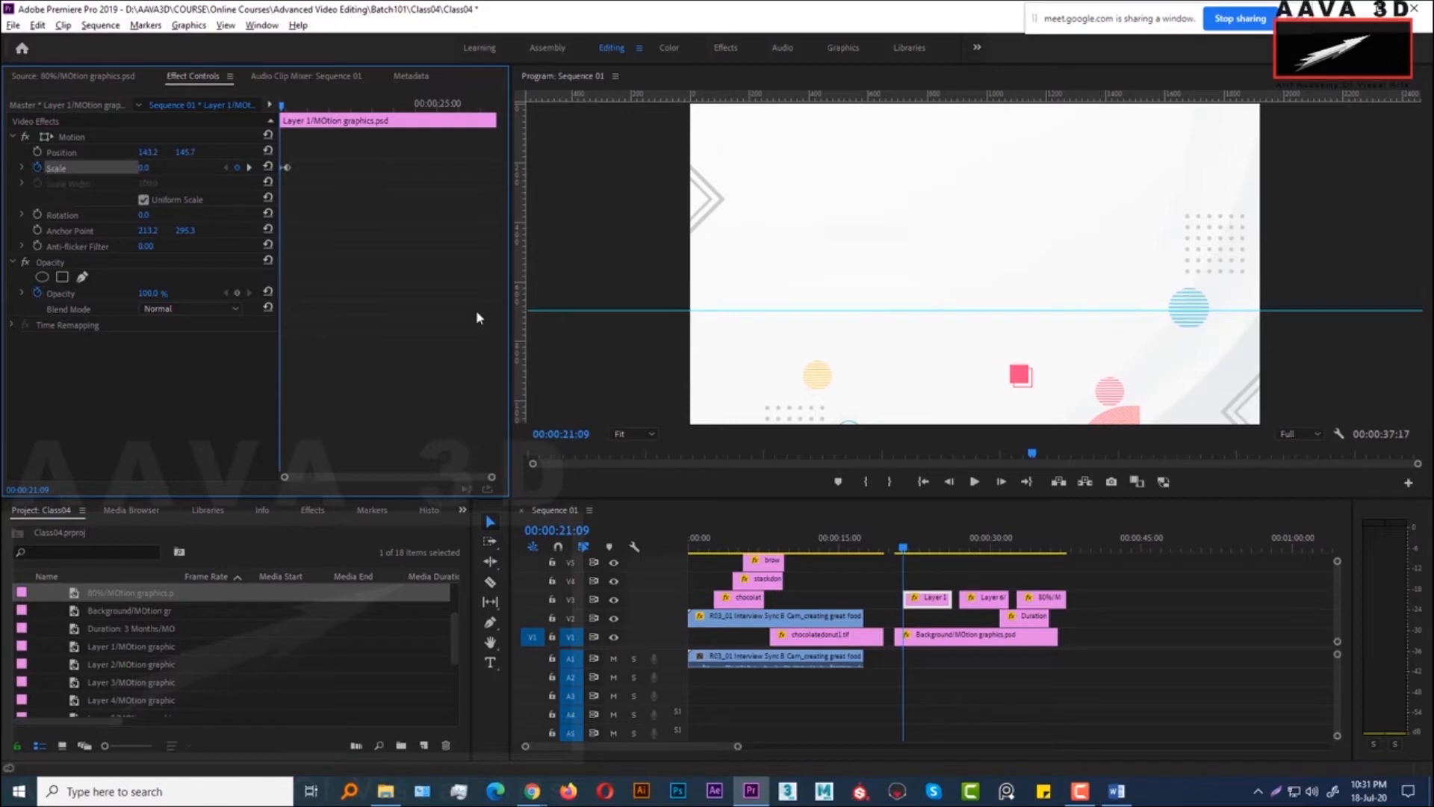
Play back the Ae logo's scale-in animation from the start of the Layer 1 clip
{"action": "key", "text": "space"}
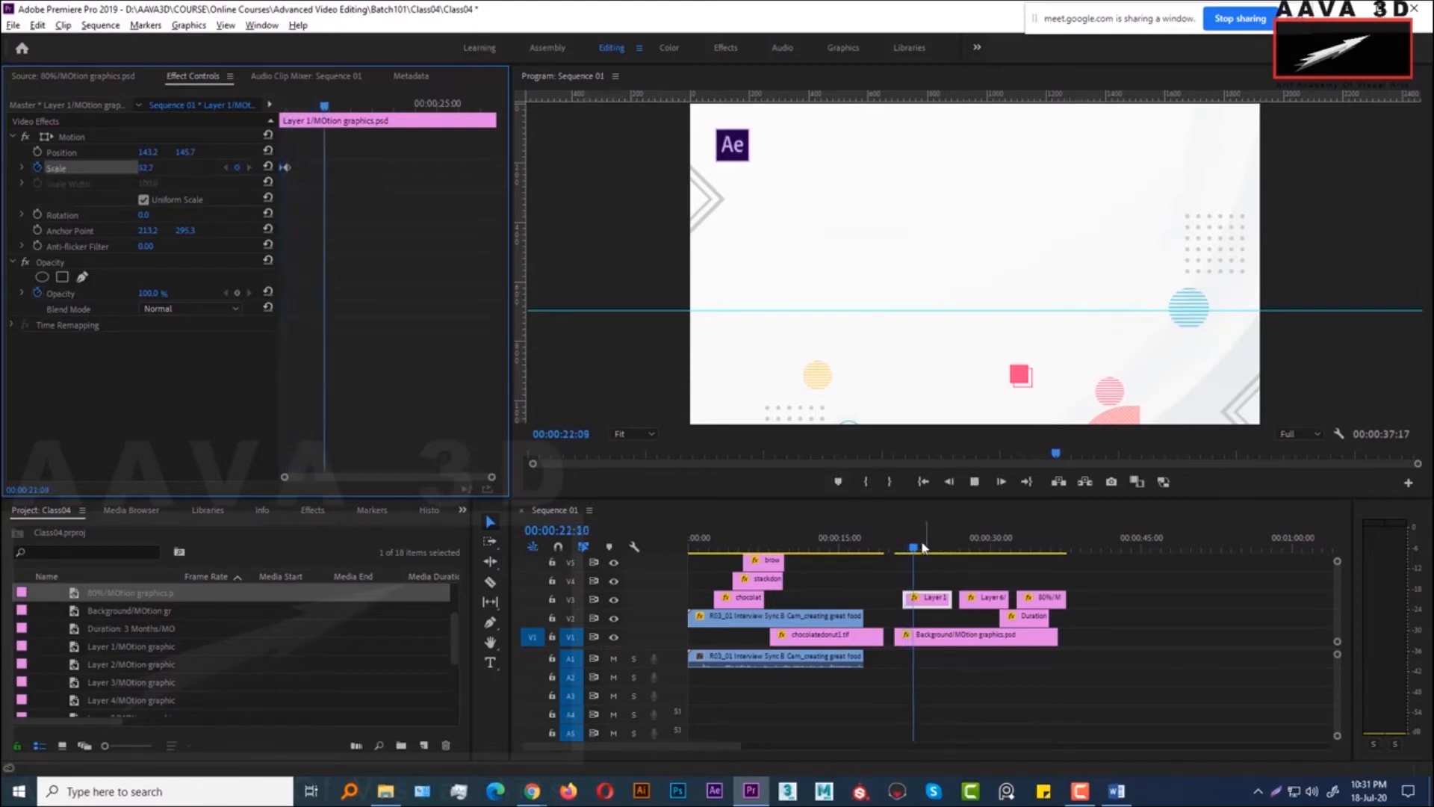
{"action": "left_click", "coordinate": [902, 551]}
{"action": "key", "text": "space"}
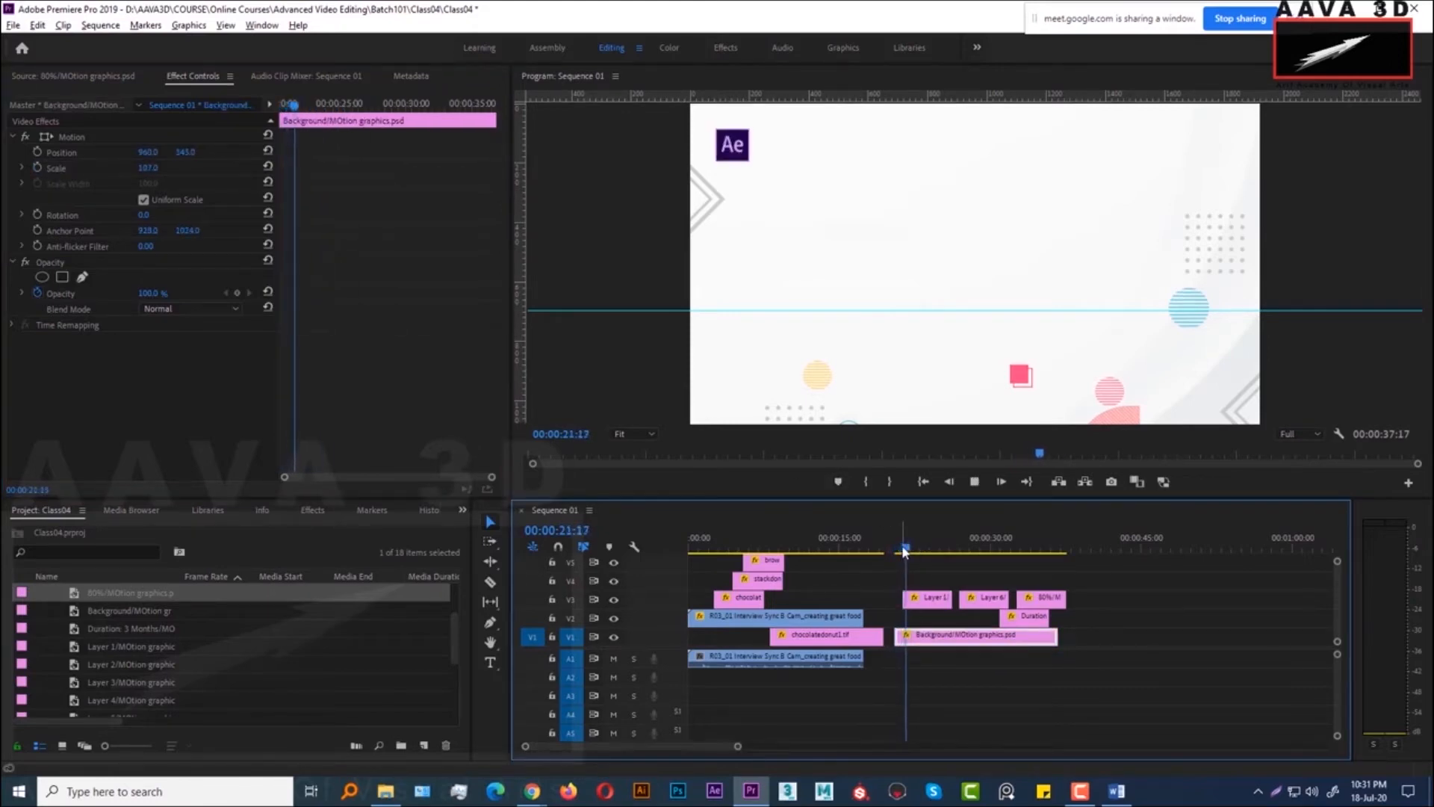
{"action": "left_click_drag", "start_coordinate": [913, 550], "coordinate": [902, 550]}
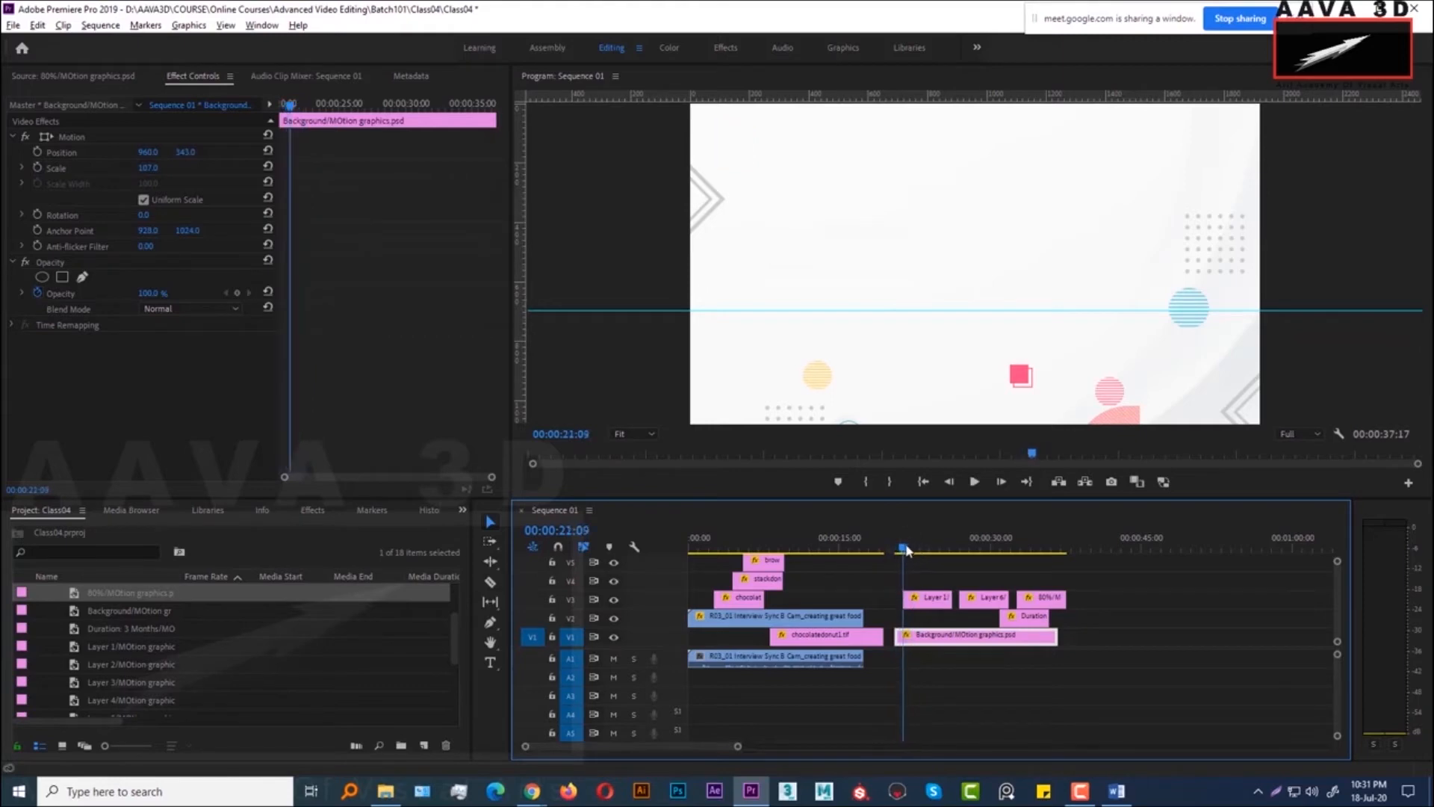
{"action": "key", "text": "space"}
{"action": "key", "text": "space"}
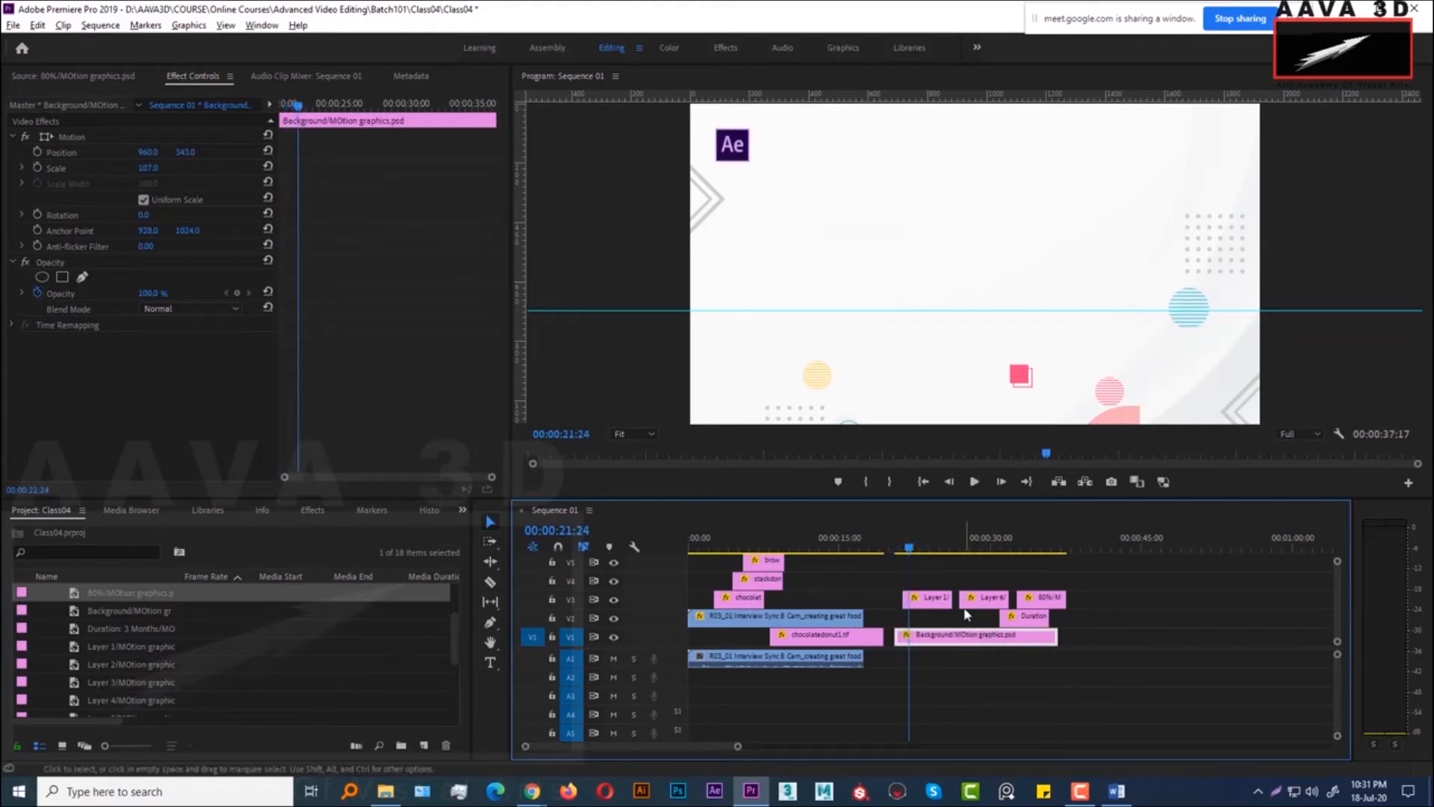
Move the Layer 6 clip to V4 above Layer 1, starting at about 00:00:21:23
{"action": "left_click_drag", "start_coordinate": [978, 607], "coordinate": [910, 557]}
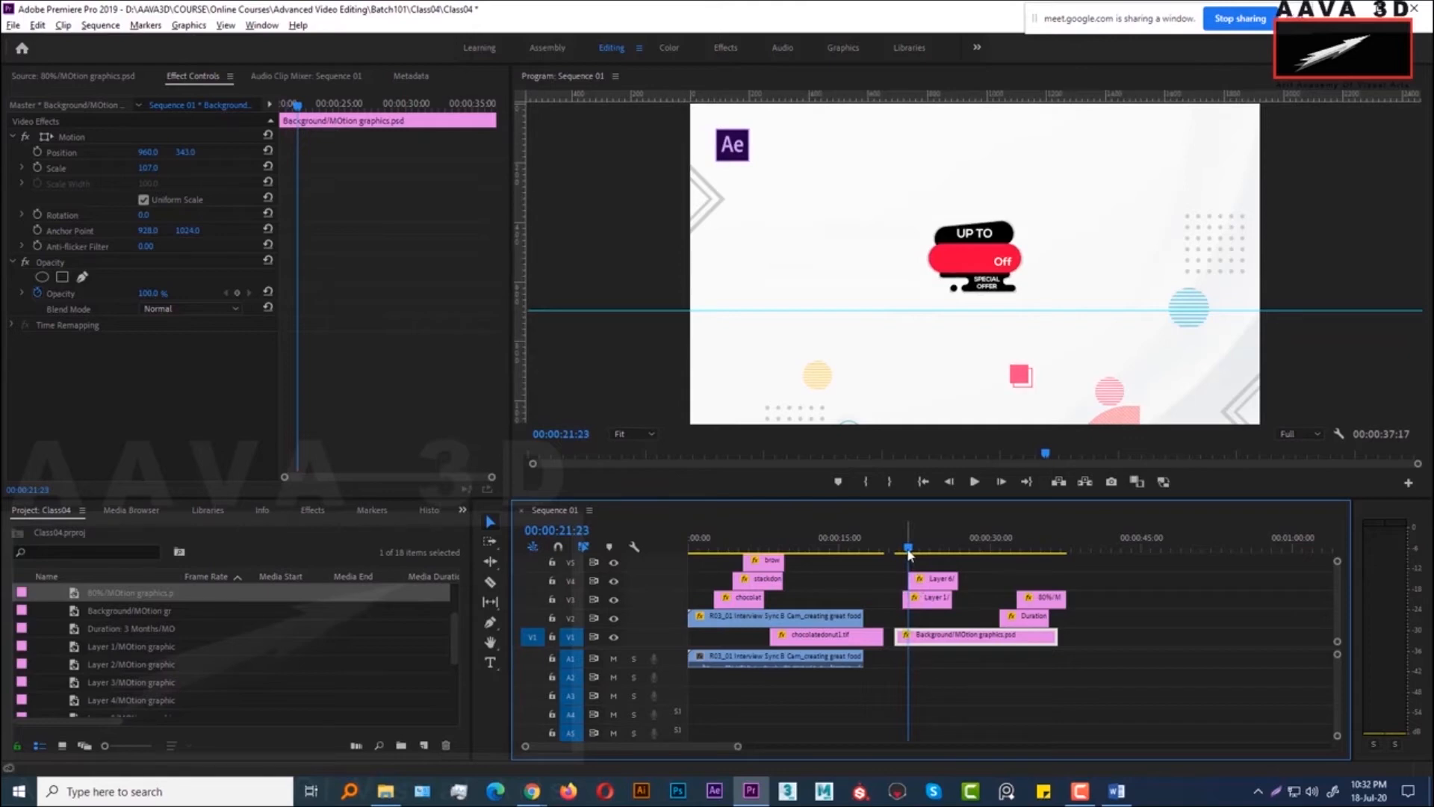
{"action": "left_click", "coordinate": [984, 580]}
{"action": "left_click", "coordinate": [942, 579]}
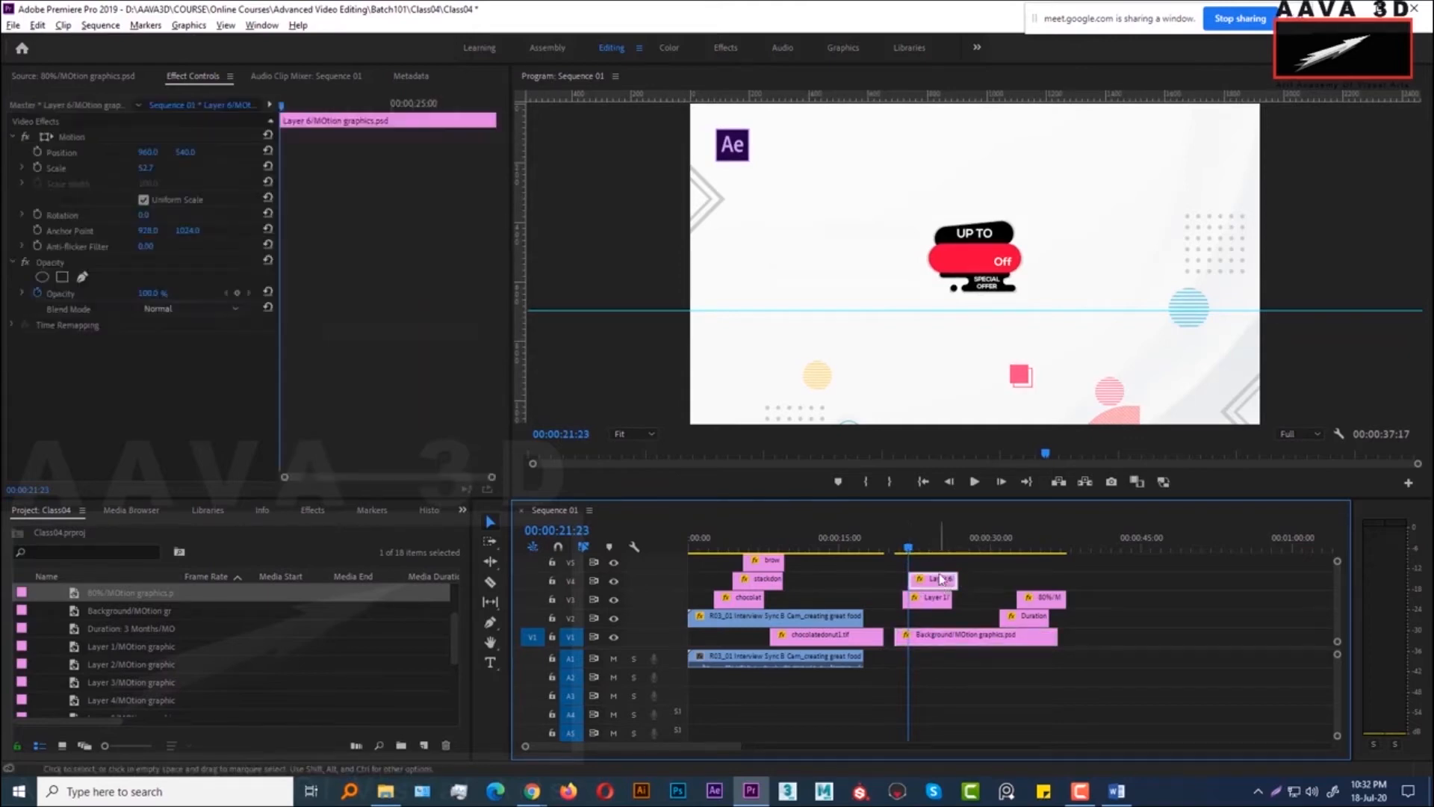
Keyframe Layer 6's Scale from 0 at 00:00:22:02 up to 52.7 slightly further into the clip
{"action": "mouse_move", "coordinate": [908, 550]}
{"action": "left_mouse_down"}
{"action": "mouse_move", "coordinate": [925, 550]}
{"action": "mouse_move", "coordinate": [911, 550]}
{"action": "left_mouse_up"}
{"action": "left_click", "coordinate": [935, 583]}
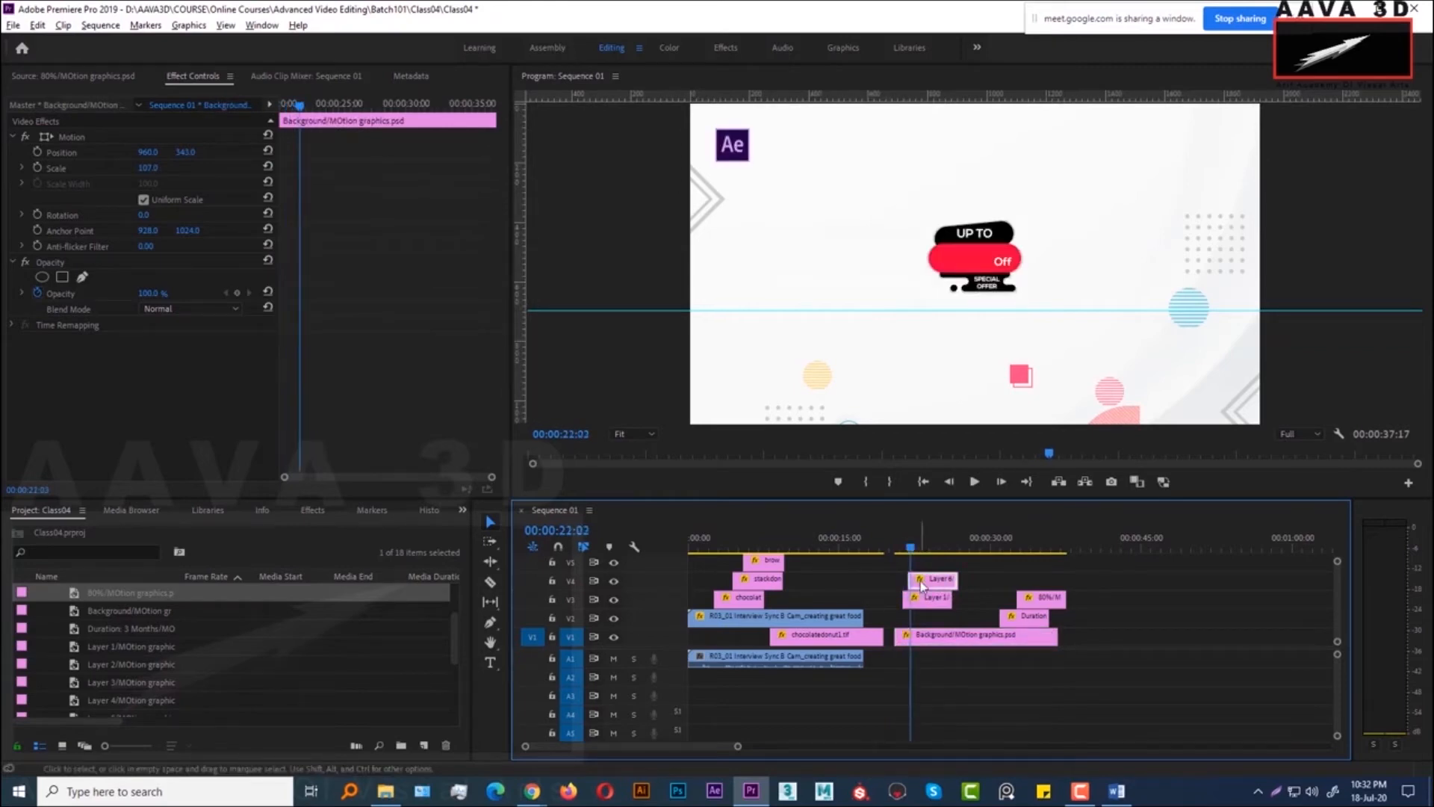
{"action": "left_click", "coordinate": [37, 167]}
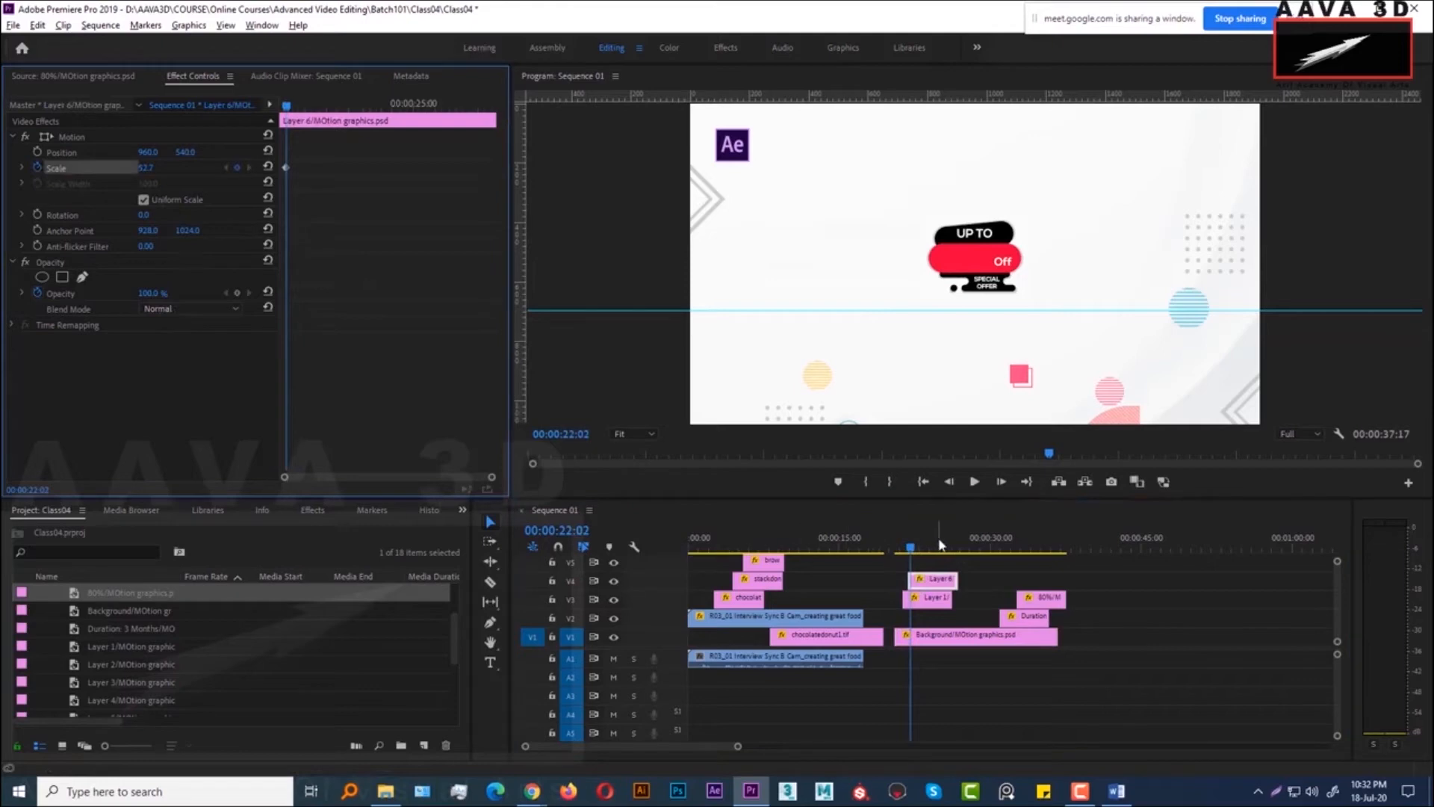
{"action": "left_click_drag", "start_coordinate": [916, 550], "coordinate": [909, 550]}
{"action": "left_click", "coordinate": [237, 170]}
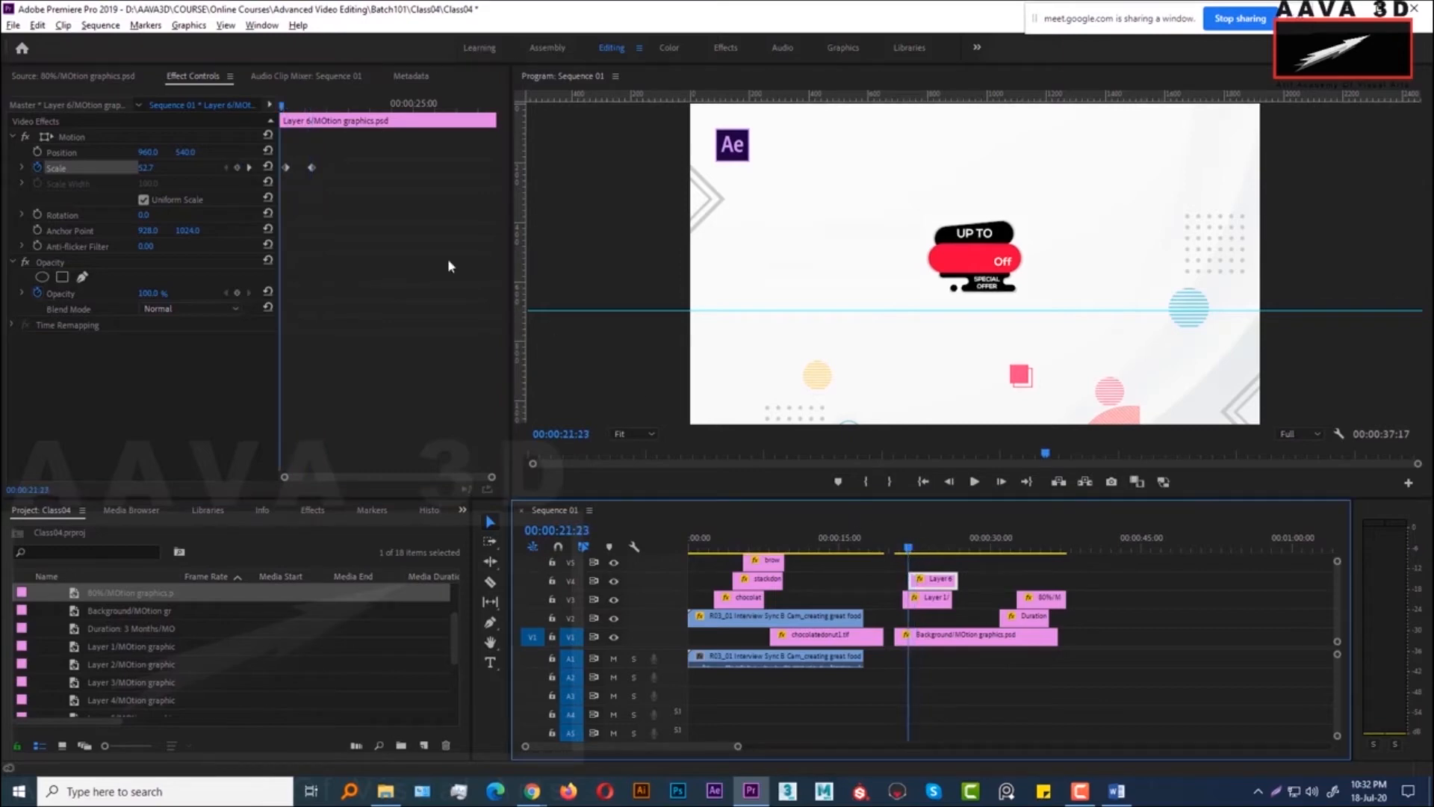
{"action": "left_click", "coordinate": [289, 170]}
{"action": "left_click_drag", "start_coordinate": [282, 120], "coordinate": [287, 115]}
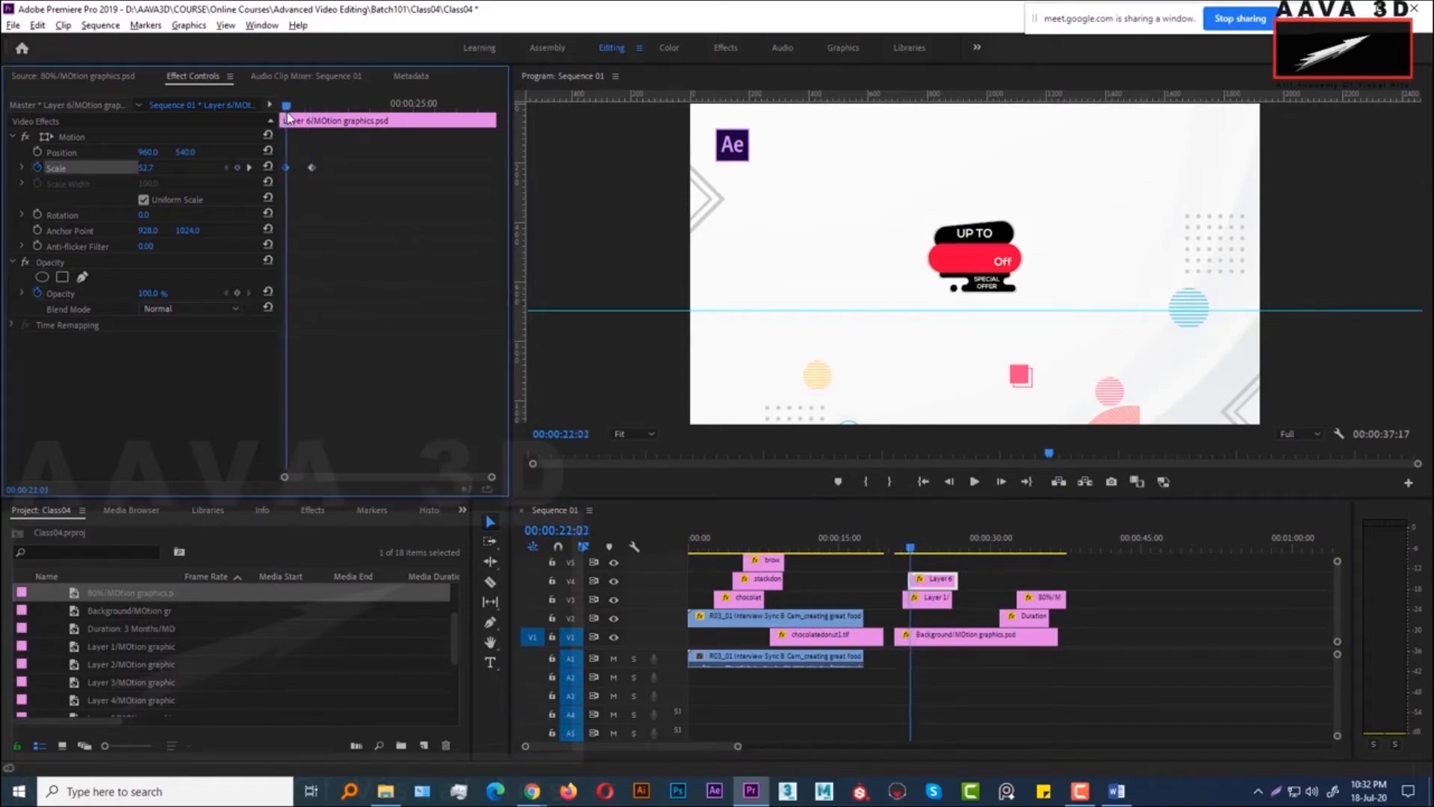
{"action": "left_click_drag", "start_coordinate": [151, 173], "coordinate": [105, 177]}
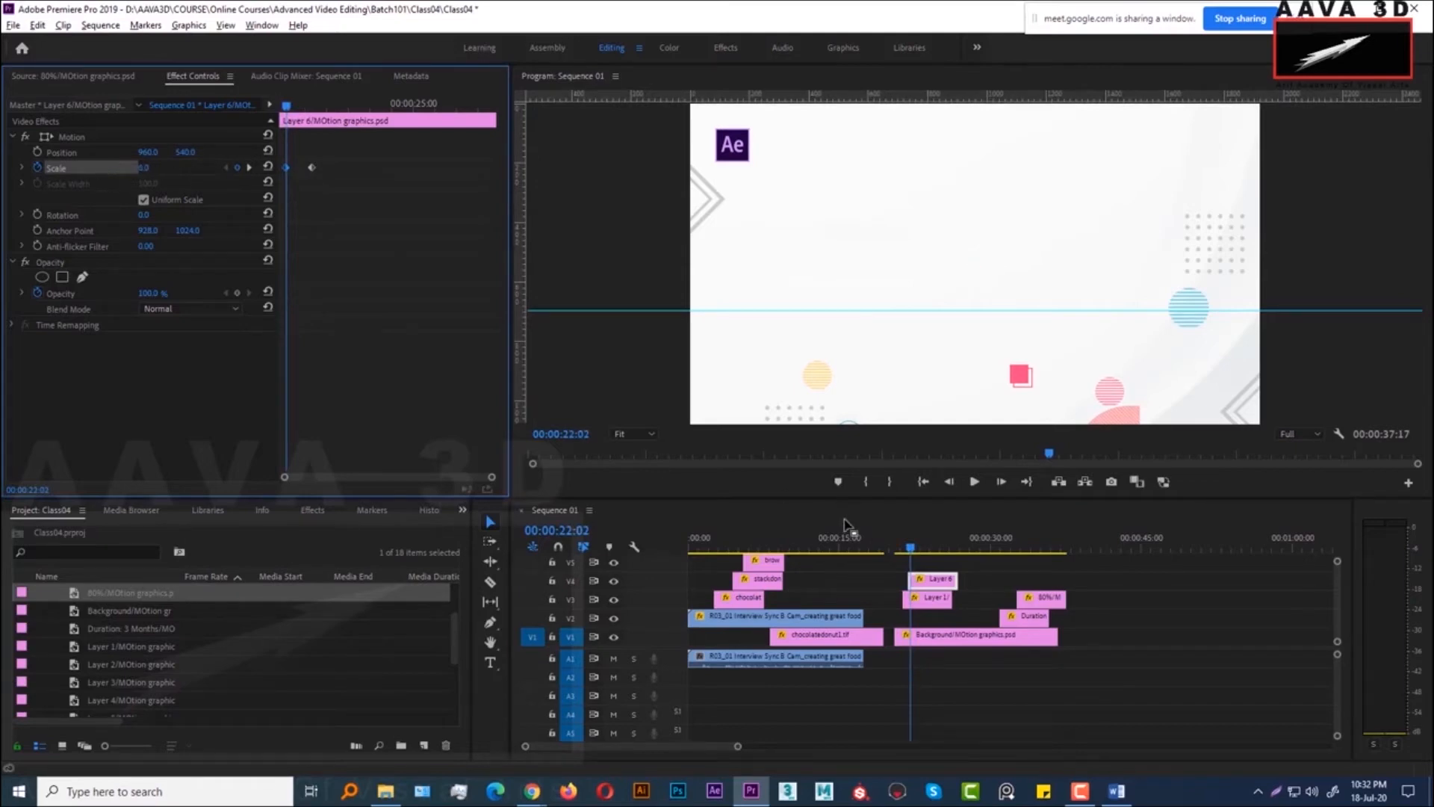
Play back the logo and offer badge animations from about 00:00:21:06
{"action": "key", "text": "space"}
{"action": "left_click", "coordinate": [906, 548]}
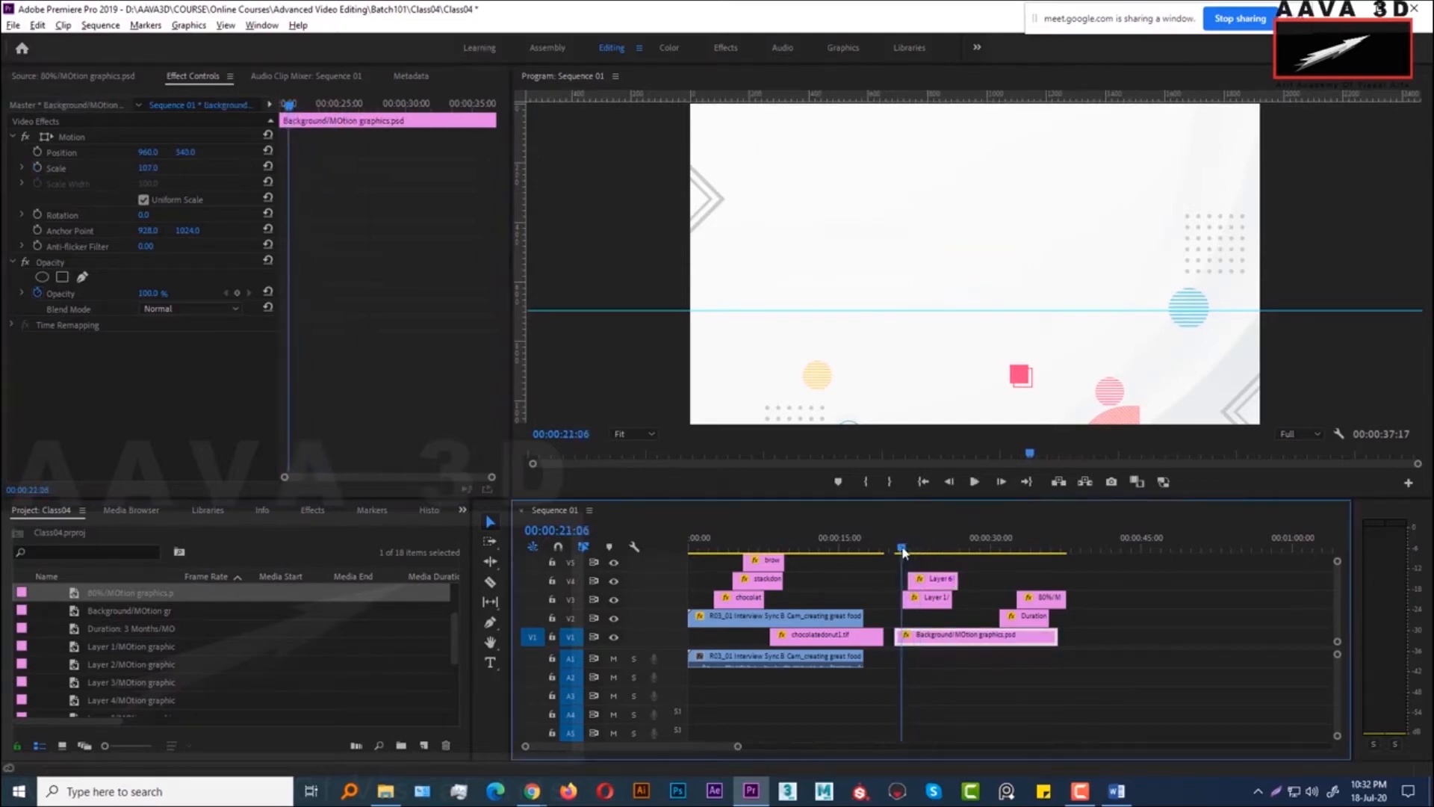
{"action": "key", "text": "space"}
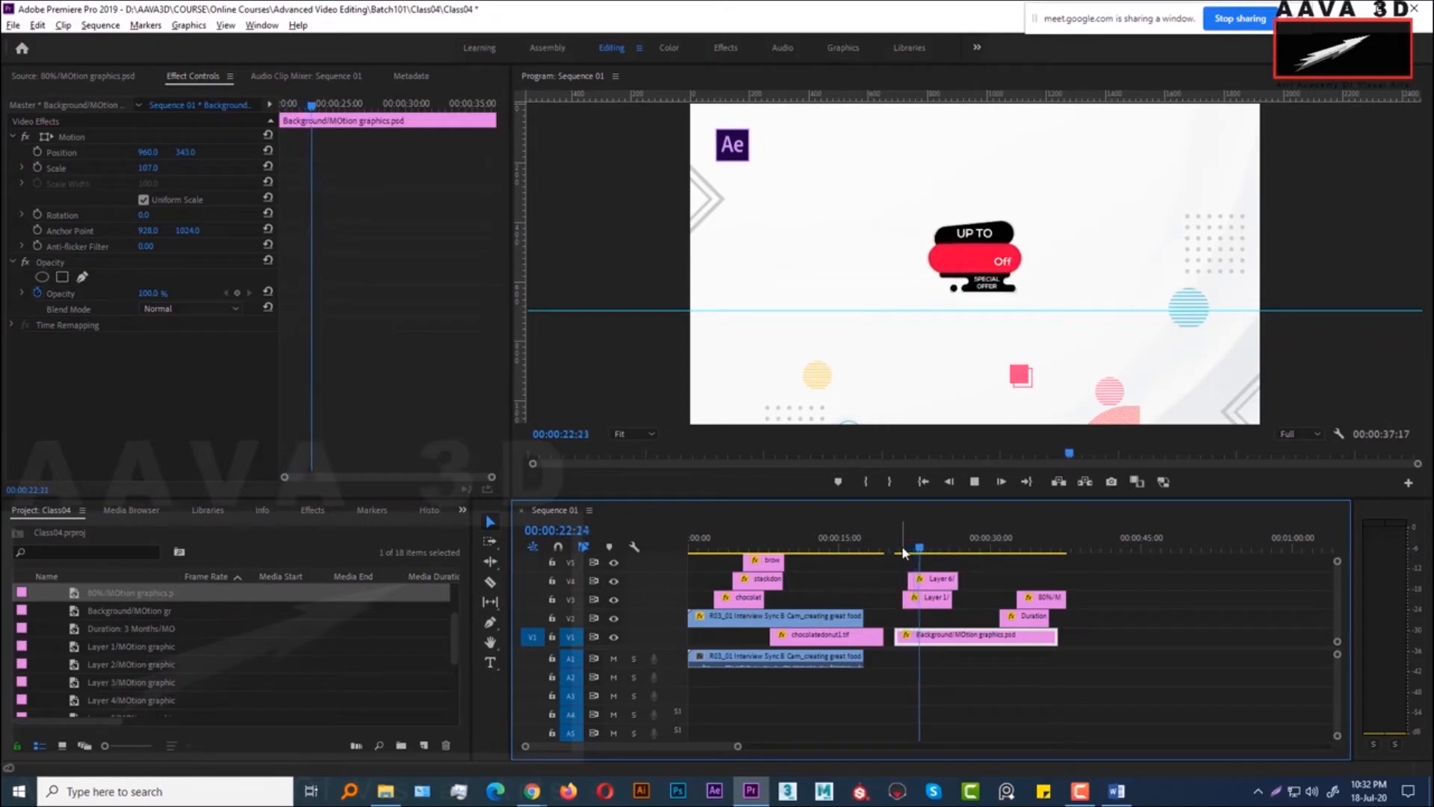
{"action": "key", "text": "space"}
Move the 80% clip to V5 above Layer 6, starting at 00:00:23:06
{"action": "left_click_drag", "start_coordinate": [1042, 598], "coordinate": [928, 552]}
{"action": "left_click", "coordinate": [931, 549]}
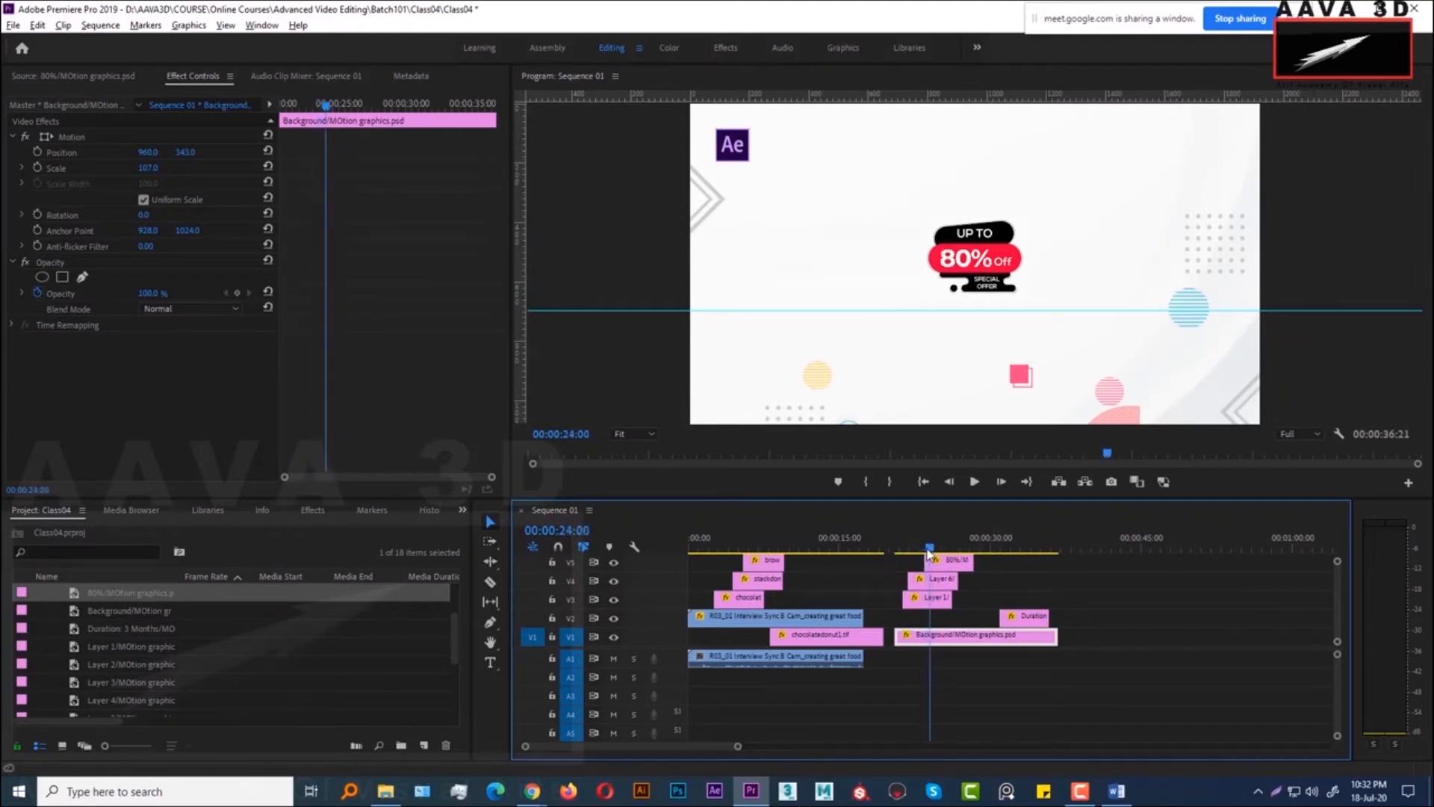
{"action": "left_click_drag", "start_coordinate": [1339, 589], "coordinate": [1337, 587]}
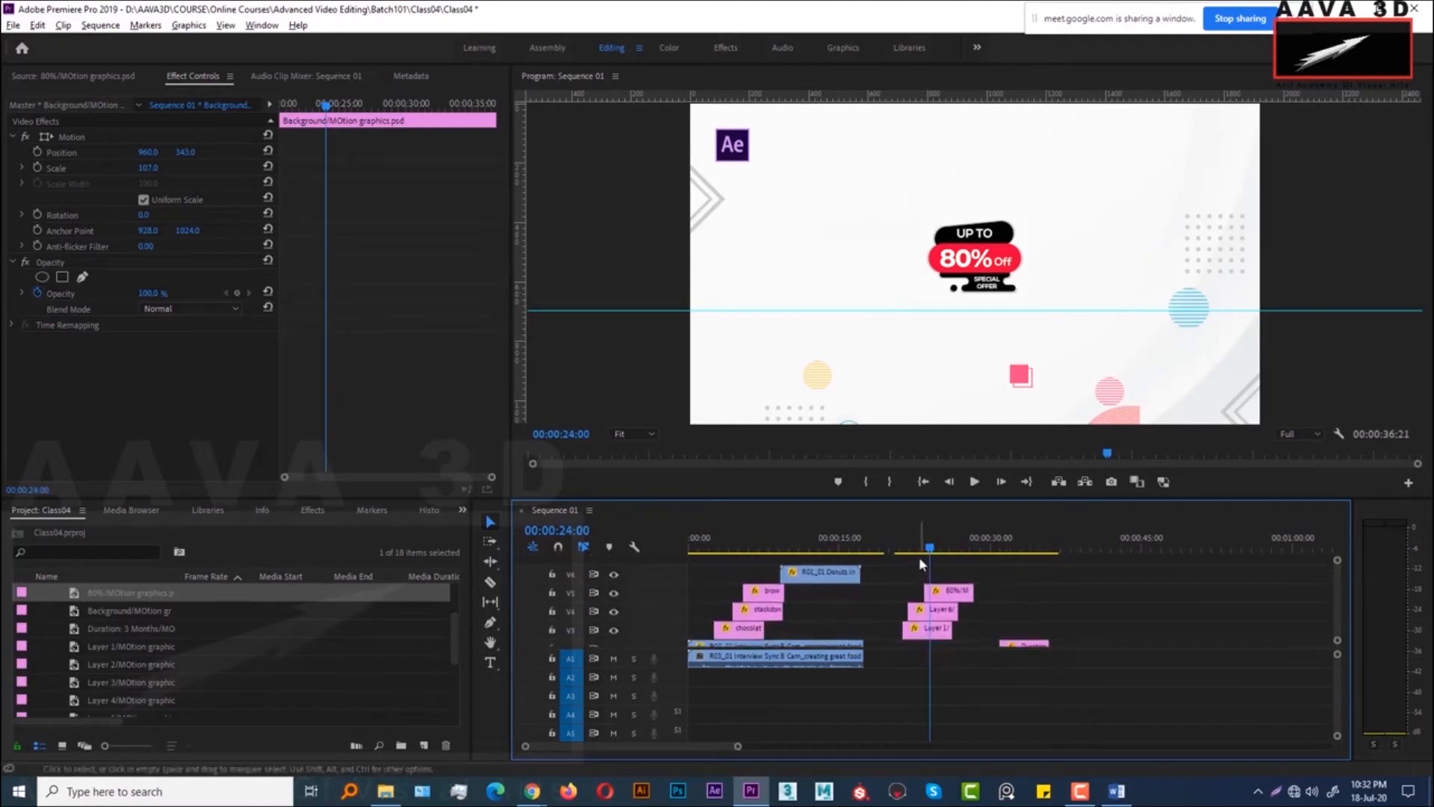
{"action": "left_click_drag", "start_coordinate": [928, 553], "coordinate": [957, 591]}
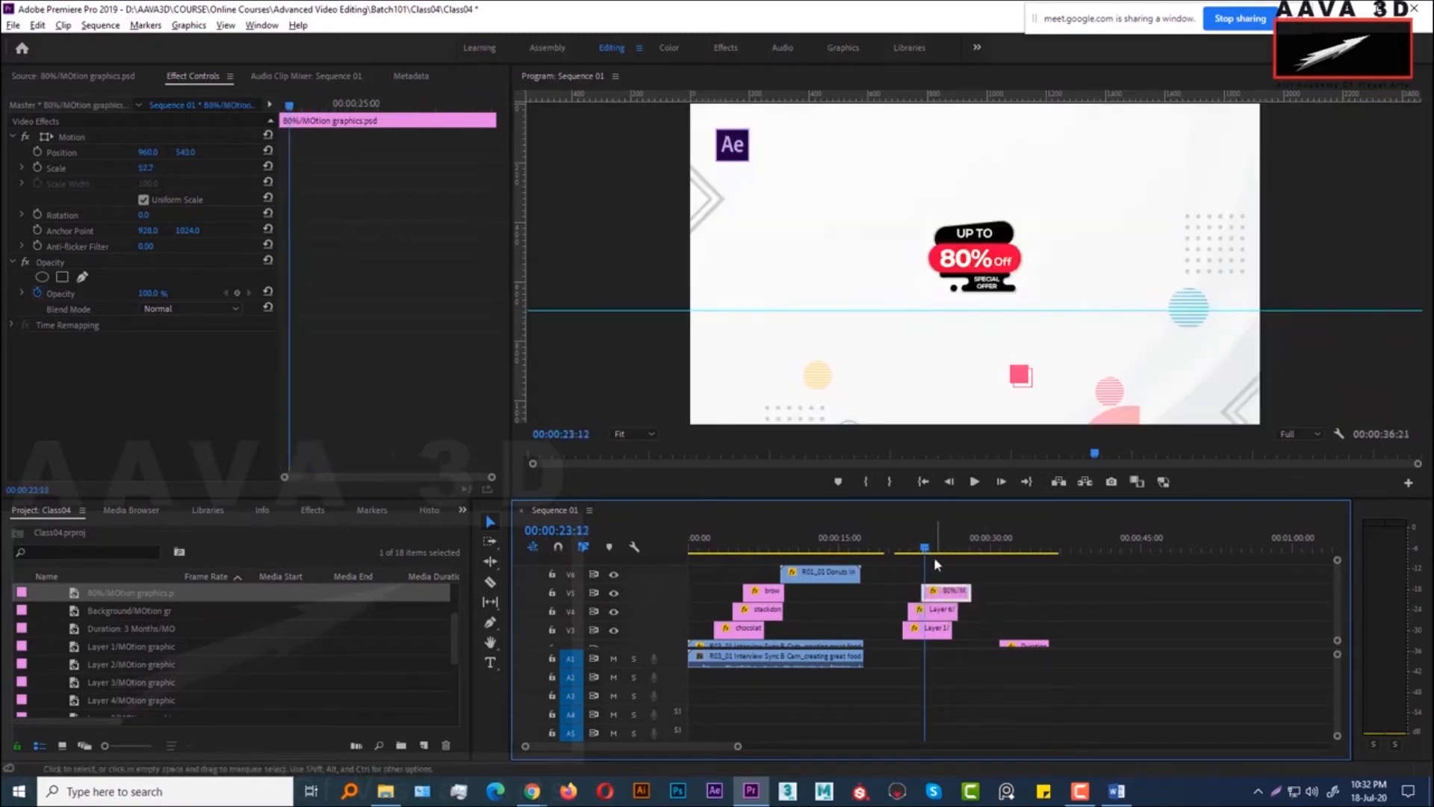
Keyframe the 80% layer's Opacity to fade in from about 0% at 00:00:23:06 to 100% at 00:00:23:12
{"action": "left_click", "coordinate": [923, 552]}
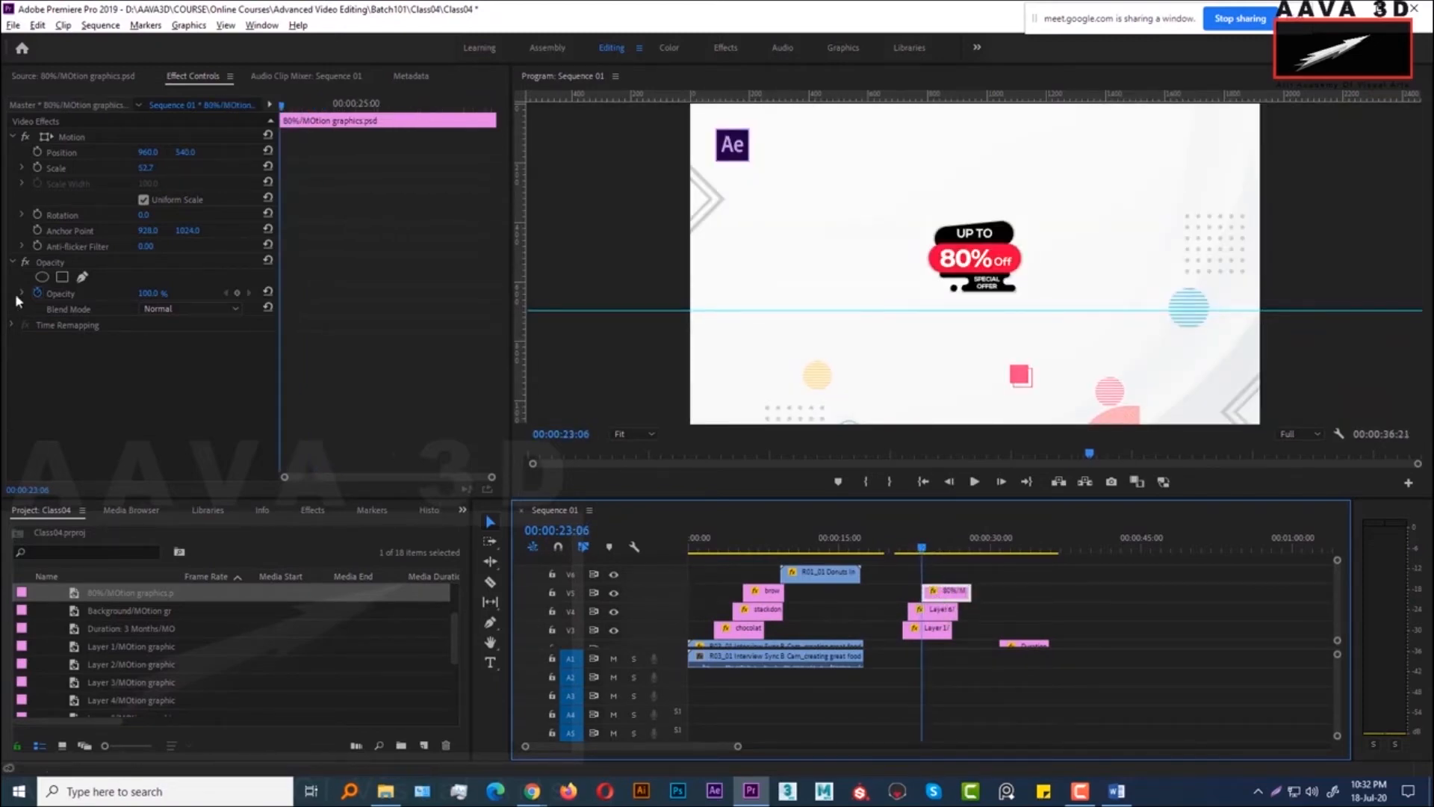
{"action": "left_click", "coordinate": [11, 262]}
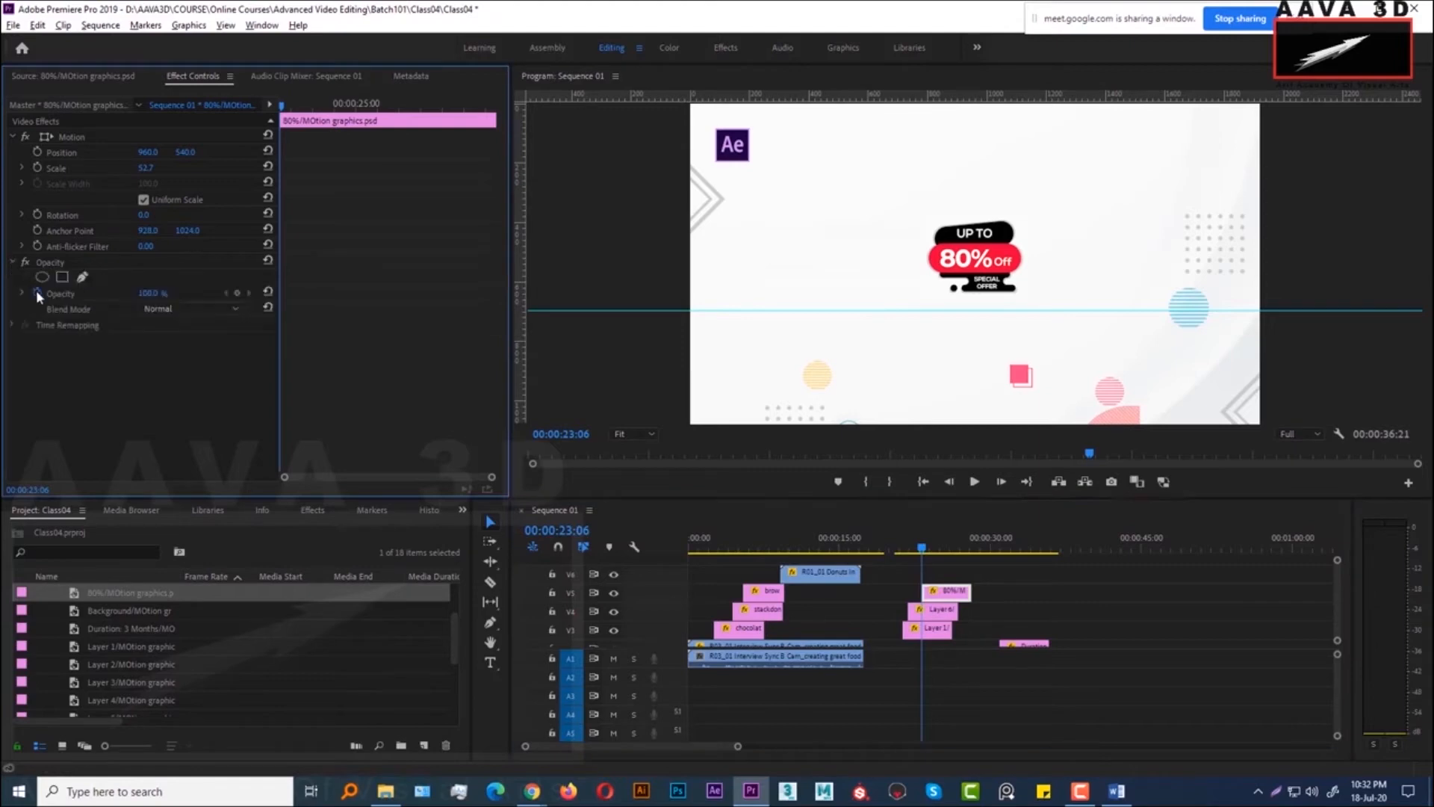
{"action": "left_click", "coordinate": [40, 295]}
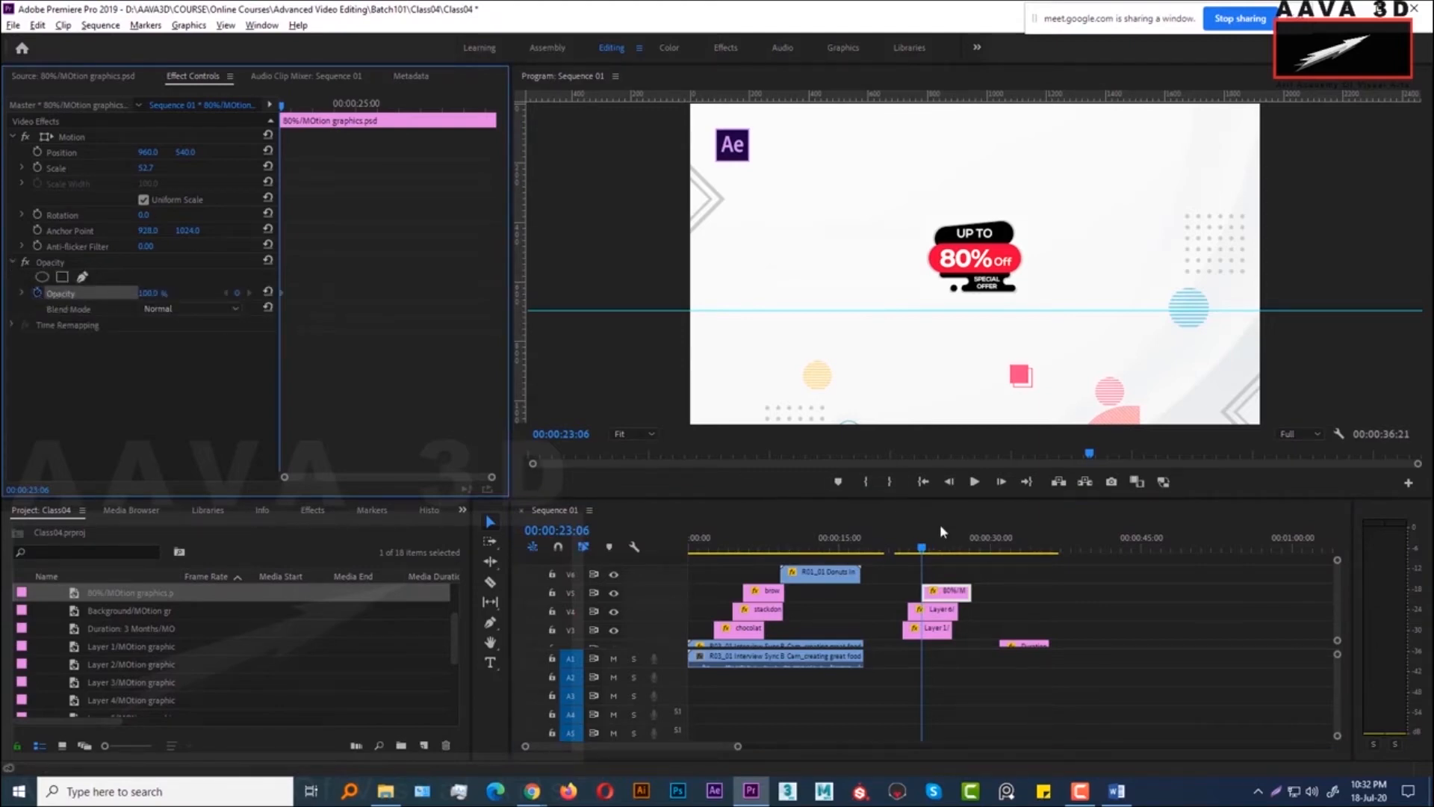
{"action": "left_click_drag", "start_coordinate": [283, 106], "coordinate": [291, 107]}
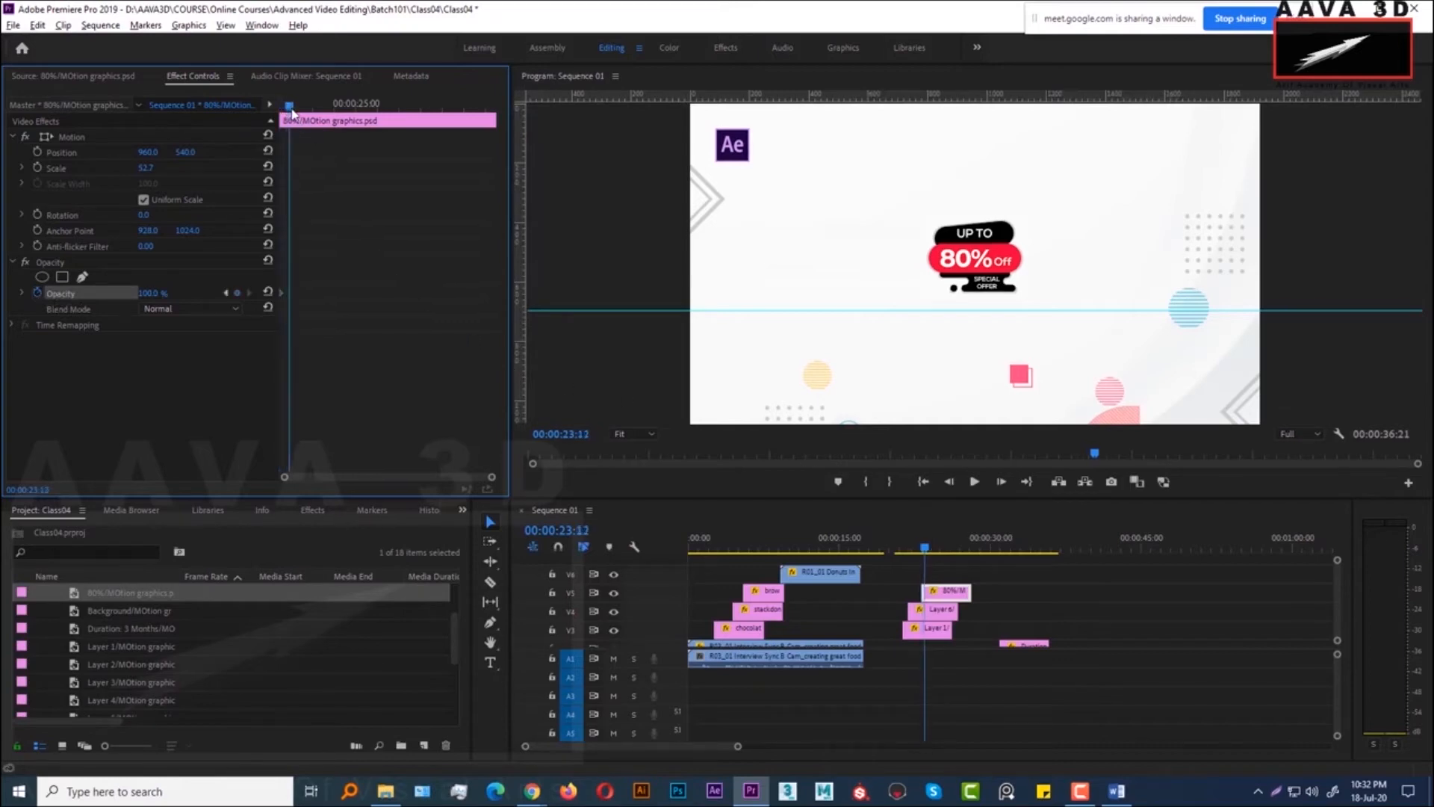
{"action": "left_click", "coordinate": [237, 294]}
{"action": "left_click_drag", "start_coordinate": [289, 108], "coordinate": [281, 106]}
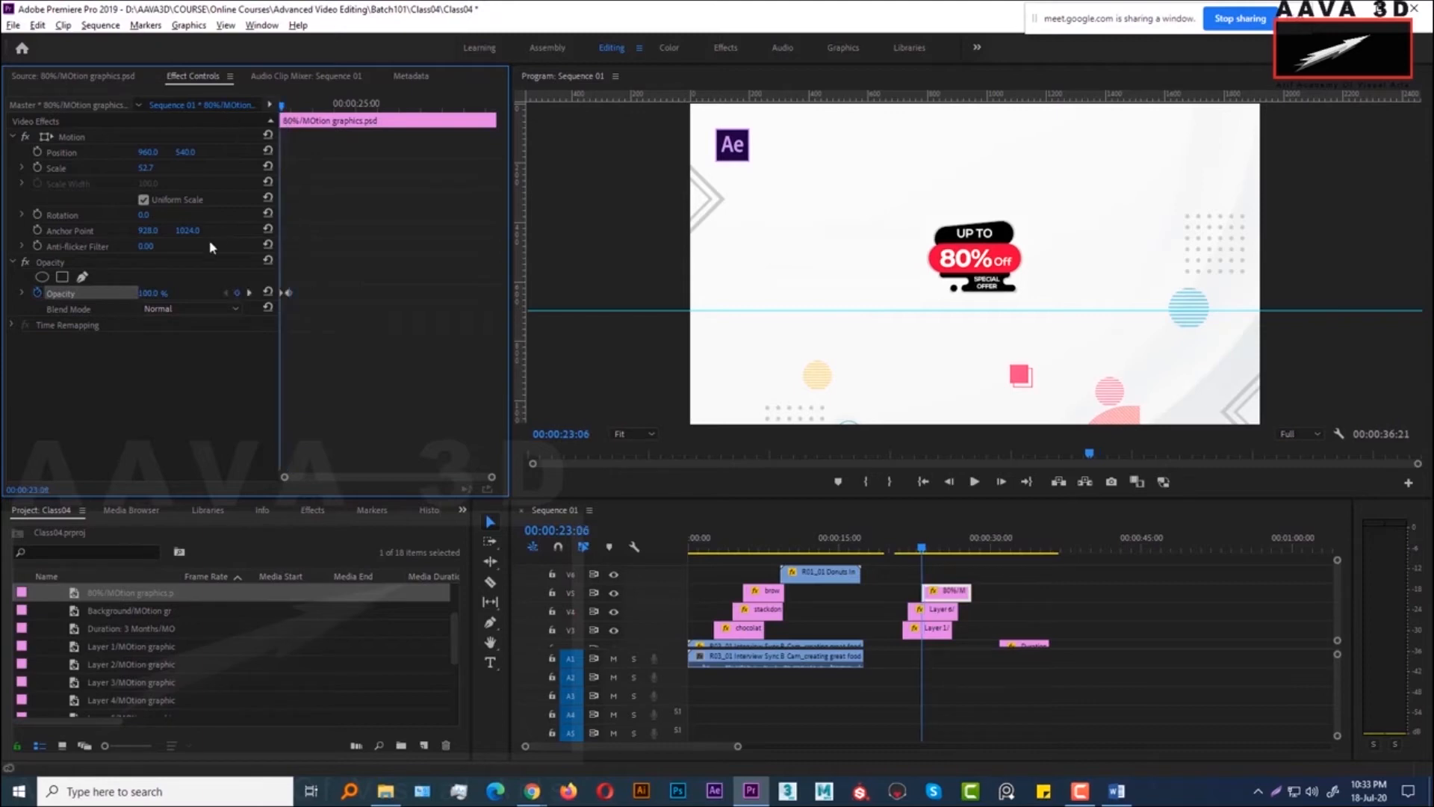
{"action": "left_click_drag", "start_coordinate": [166, 294], "coordinate": [109, 304]}
Shift the 80% clip about half a second earlier on V5 and play back the sequence from near Layer 1's start
{"action": "left_click_drag", "start_coordinate": [914, 543], "coordinate": [907, 551]}
{"action": "left_click", "coordinate": [932, 595]}
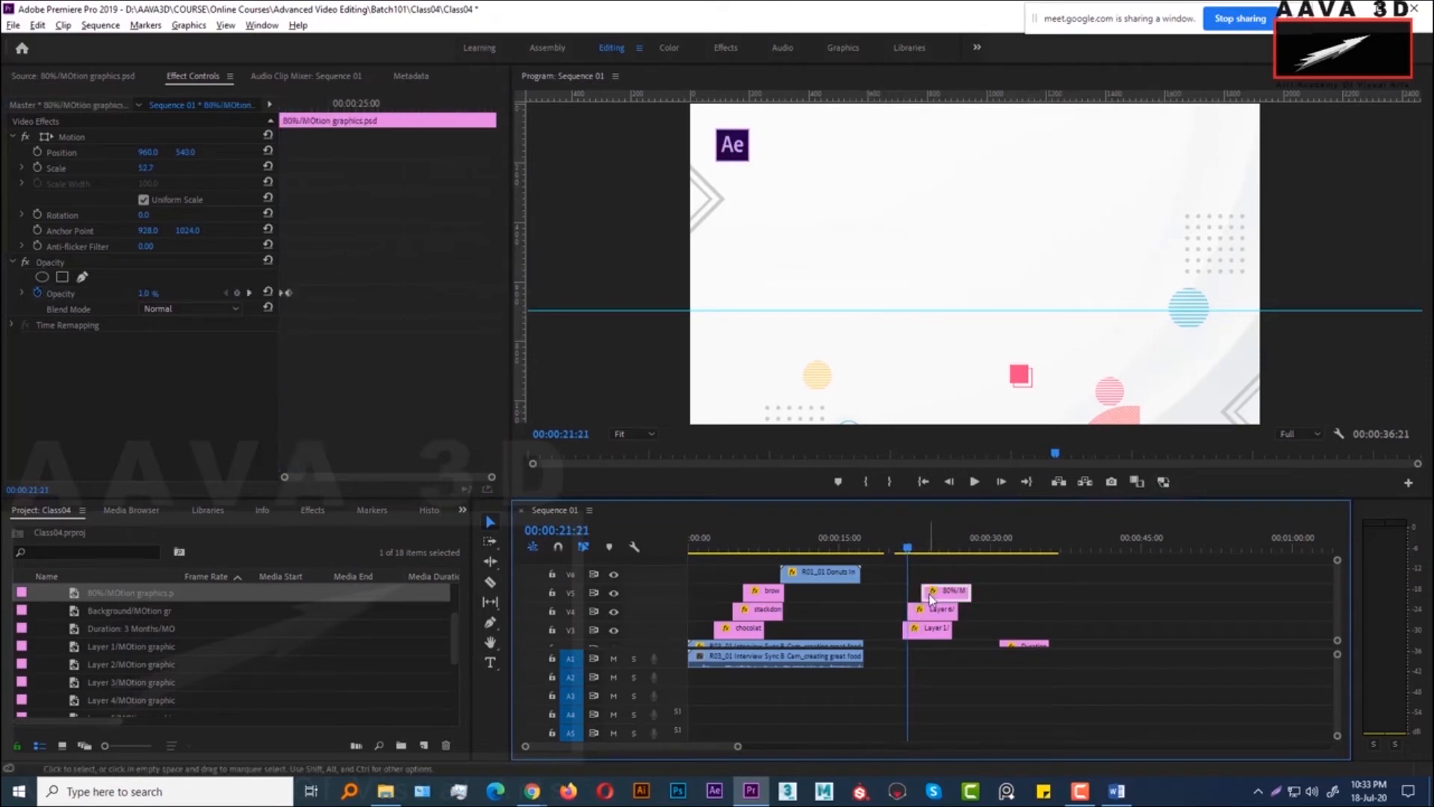
{"action": "key", "text": "space"}
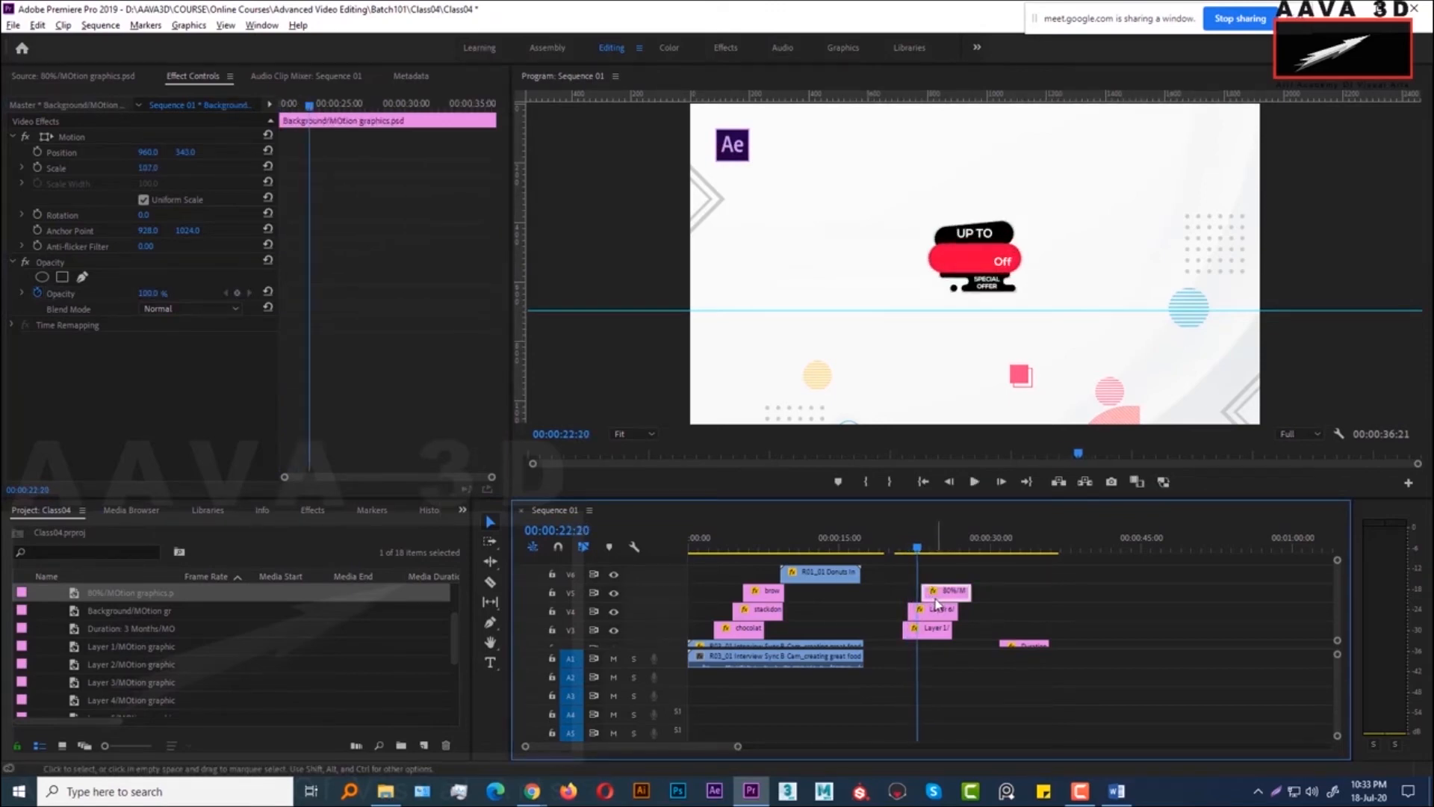
{"action": "left_click_drag", "start_coordinate": [935, 599], "coordinate": [930, 597]}
{"action": "left_click_drag", "start_coordinate": [920, 547], "coordinate": [903, 547]}
{"action": "key", "text": "space"}
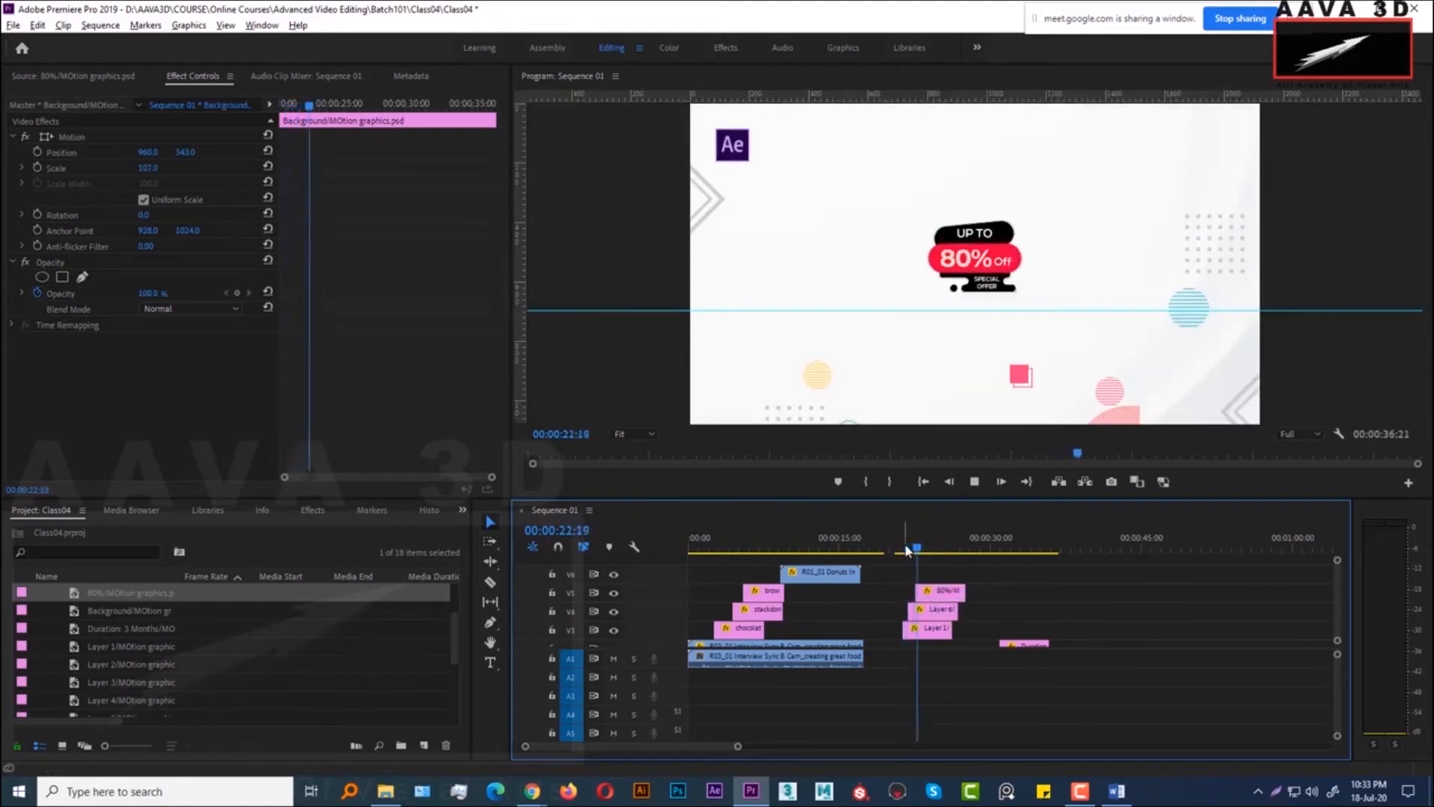
{"action": "key", "text": "space"}
Move the 80% layer's second Opacity keyframe slightly later and play back the longer fade-in
{"action": "left_click", "coordinate": [940, 592]}
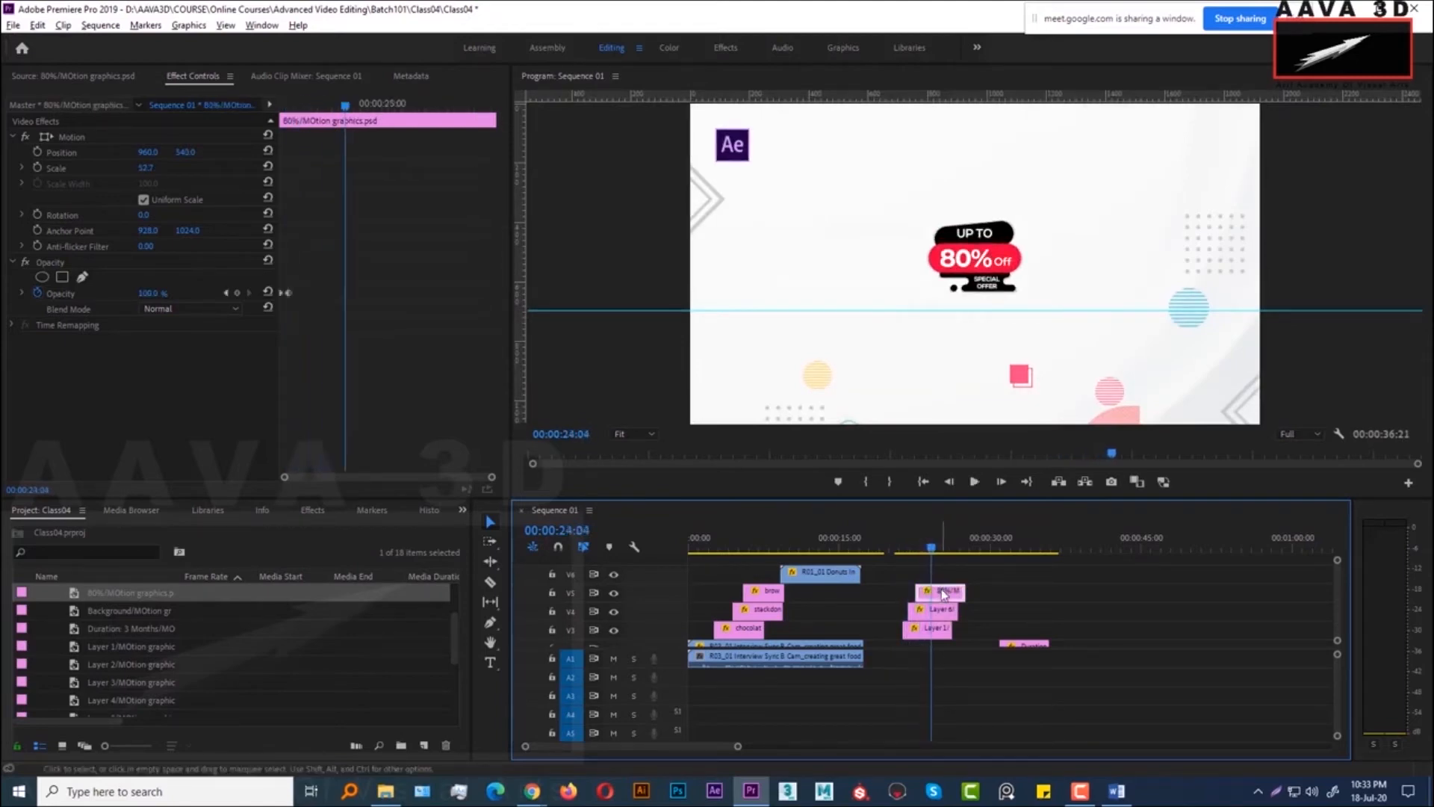
{"action": "left_click", "coordinate": [324, 320]}
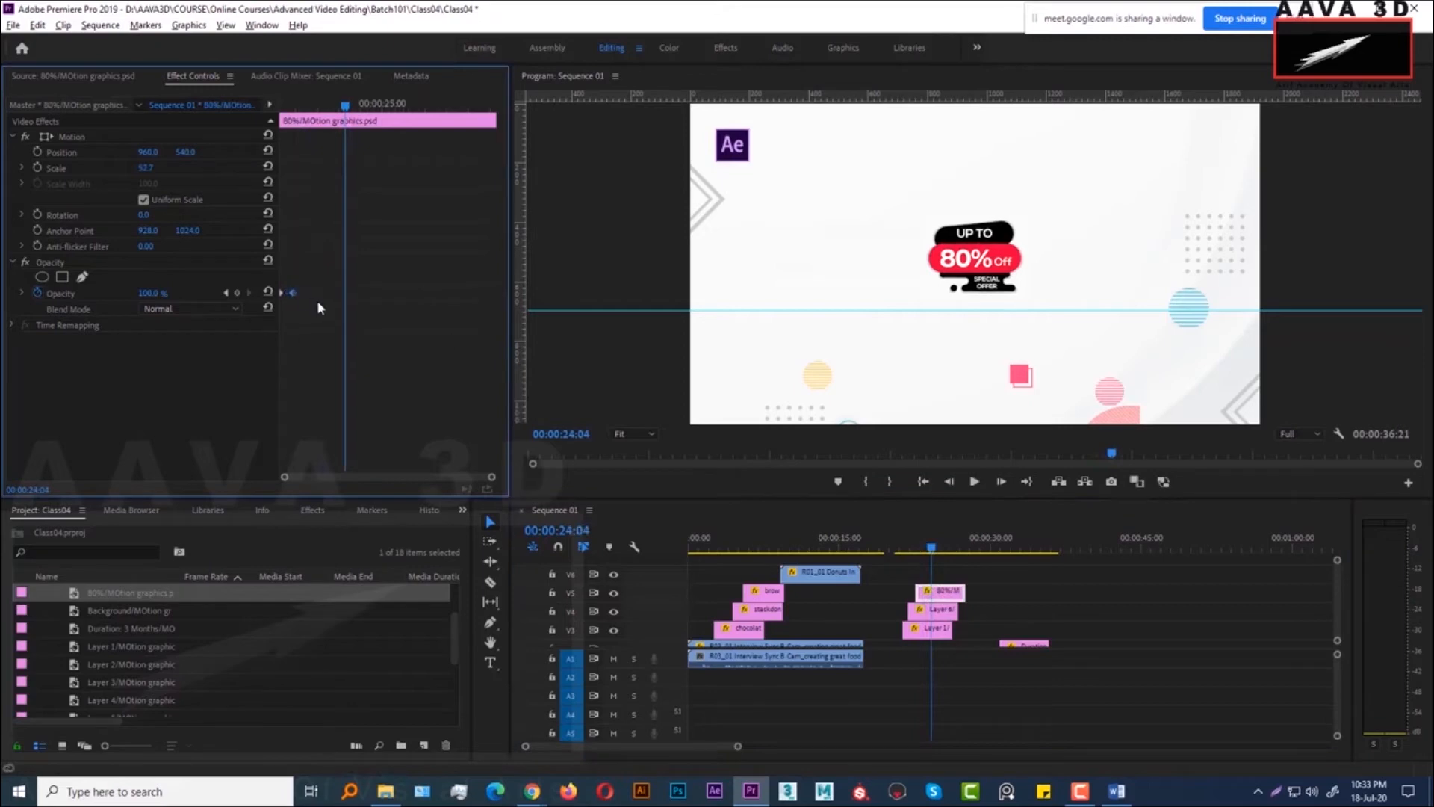
{"action": "left_click", "coordinate": [907, 549]}
{"action": "key", "text": "space"}
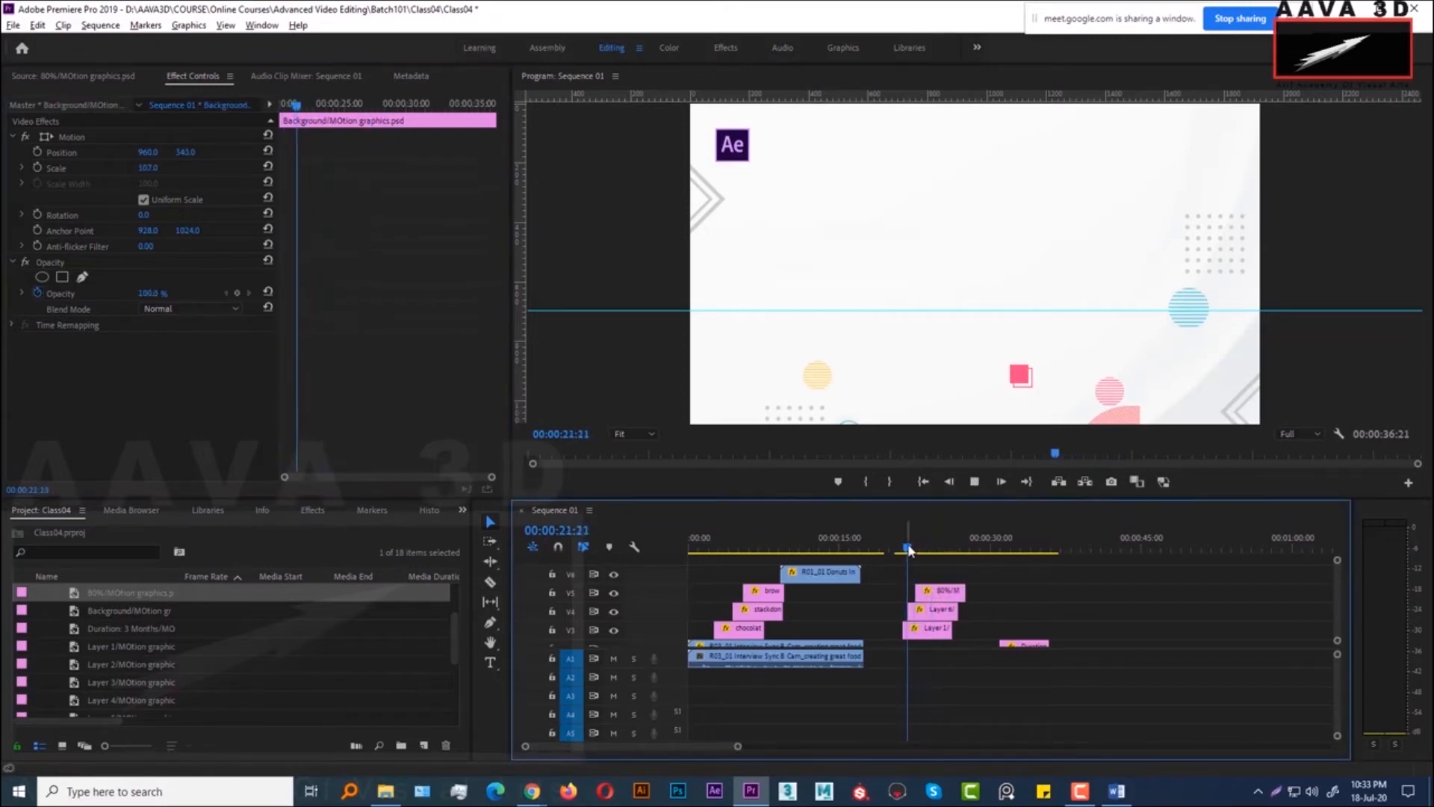
{"action": "key", "text": "space"}
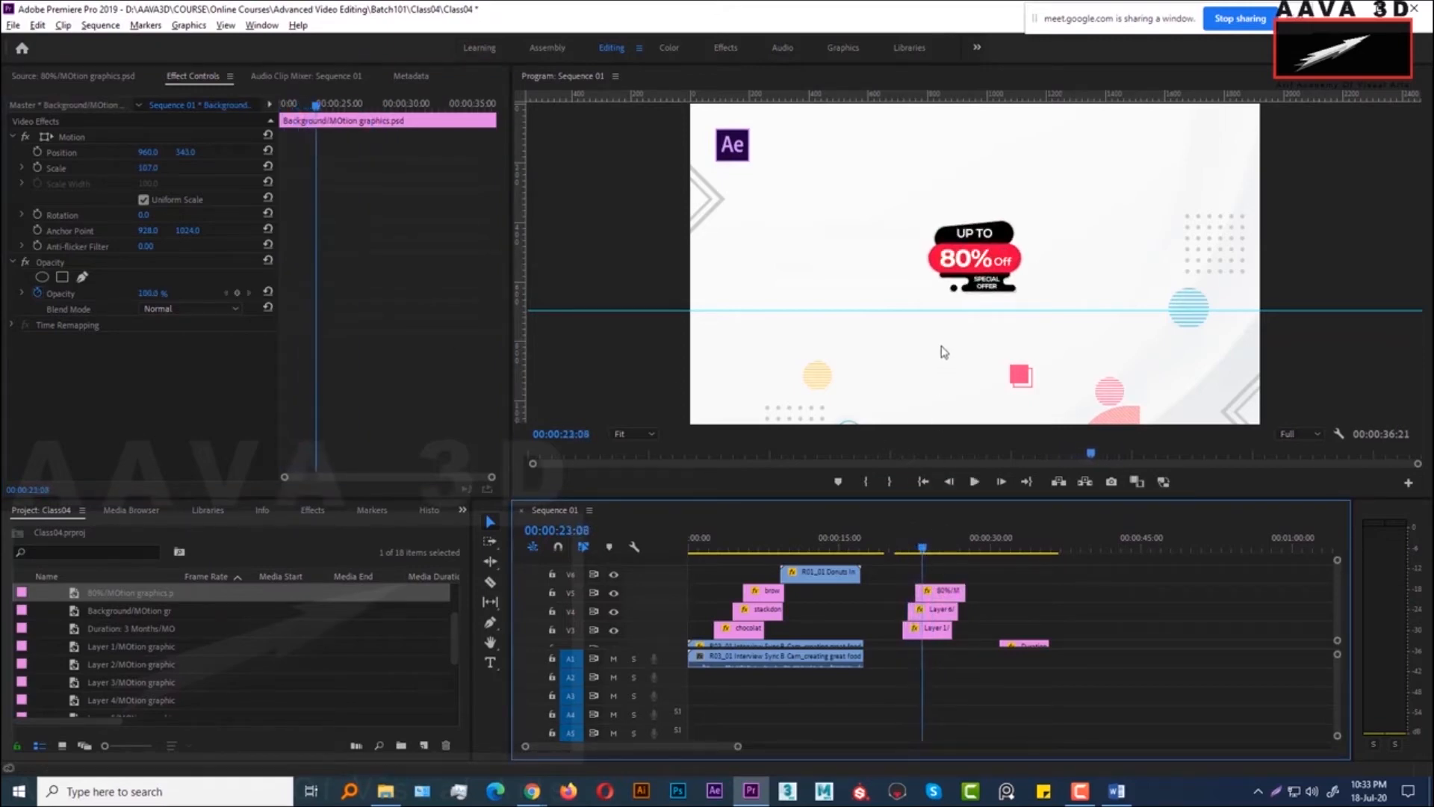
Replay the 80% layer's fade-in and add an Opacity keyframe of 0% to that layer at 00:00:23:04
{"action": "key", "text": "Left"}
{"action": "key", "text": "Left"}
{"action": "key", "text": "Left"}
{"action": "key", "text": "alt"}
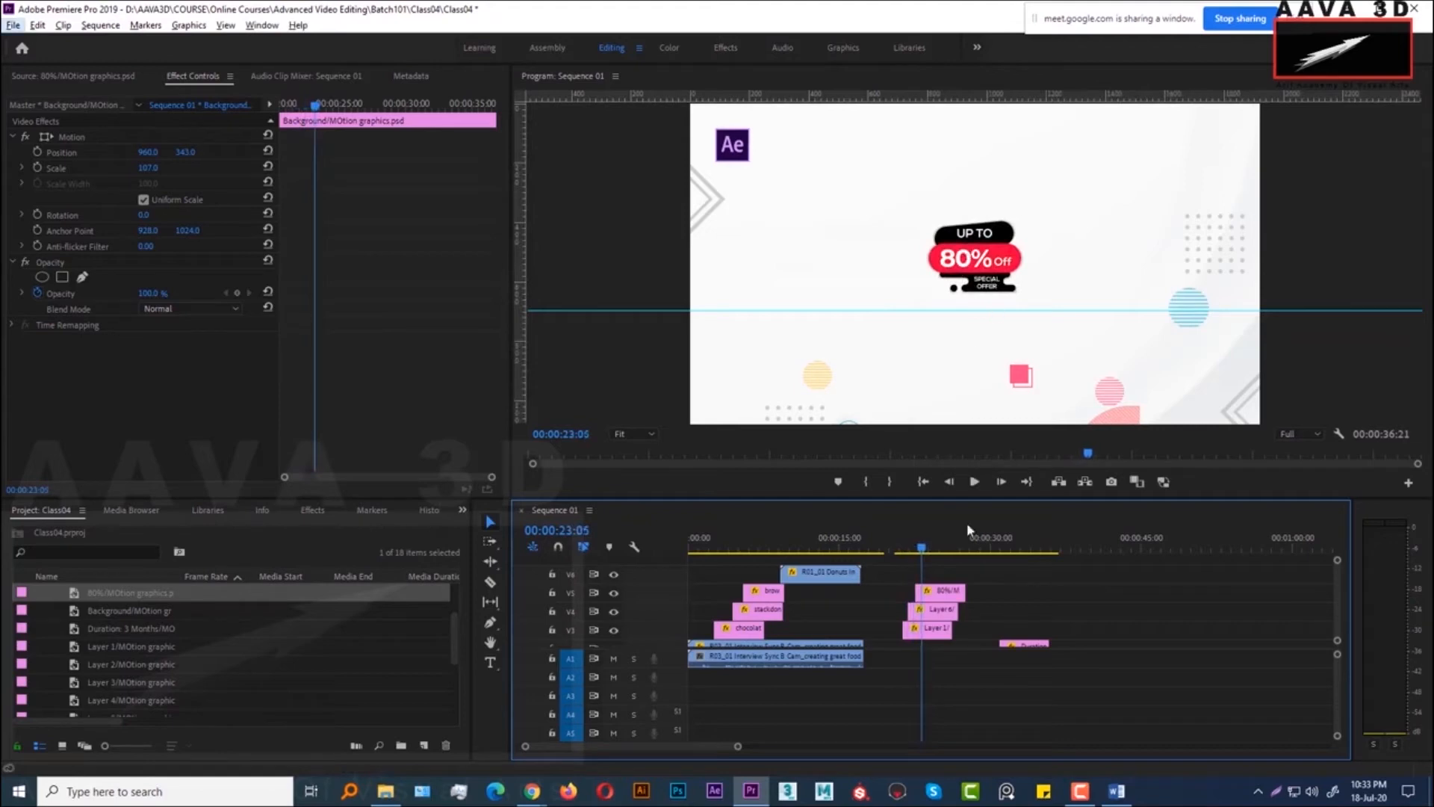
{"action": "left_click_drag", "start_coordinate": [920, 551], "coordinate": [915, 551]}
{"action": "key", "text": "space"}
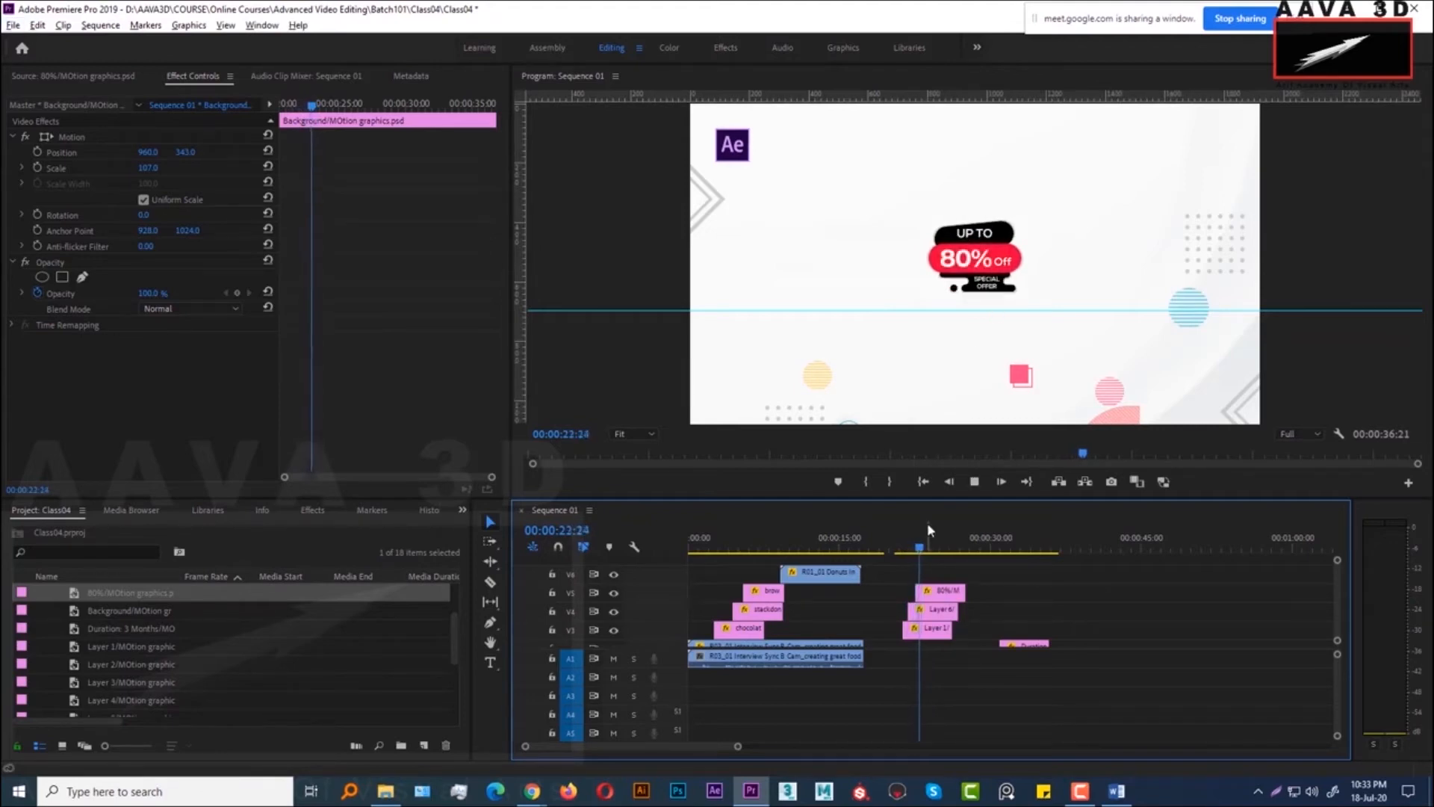
{"action": "key", "text": "space"}
{"action": "left_click", "coordinate": [926, 598]}
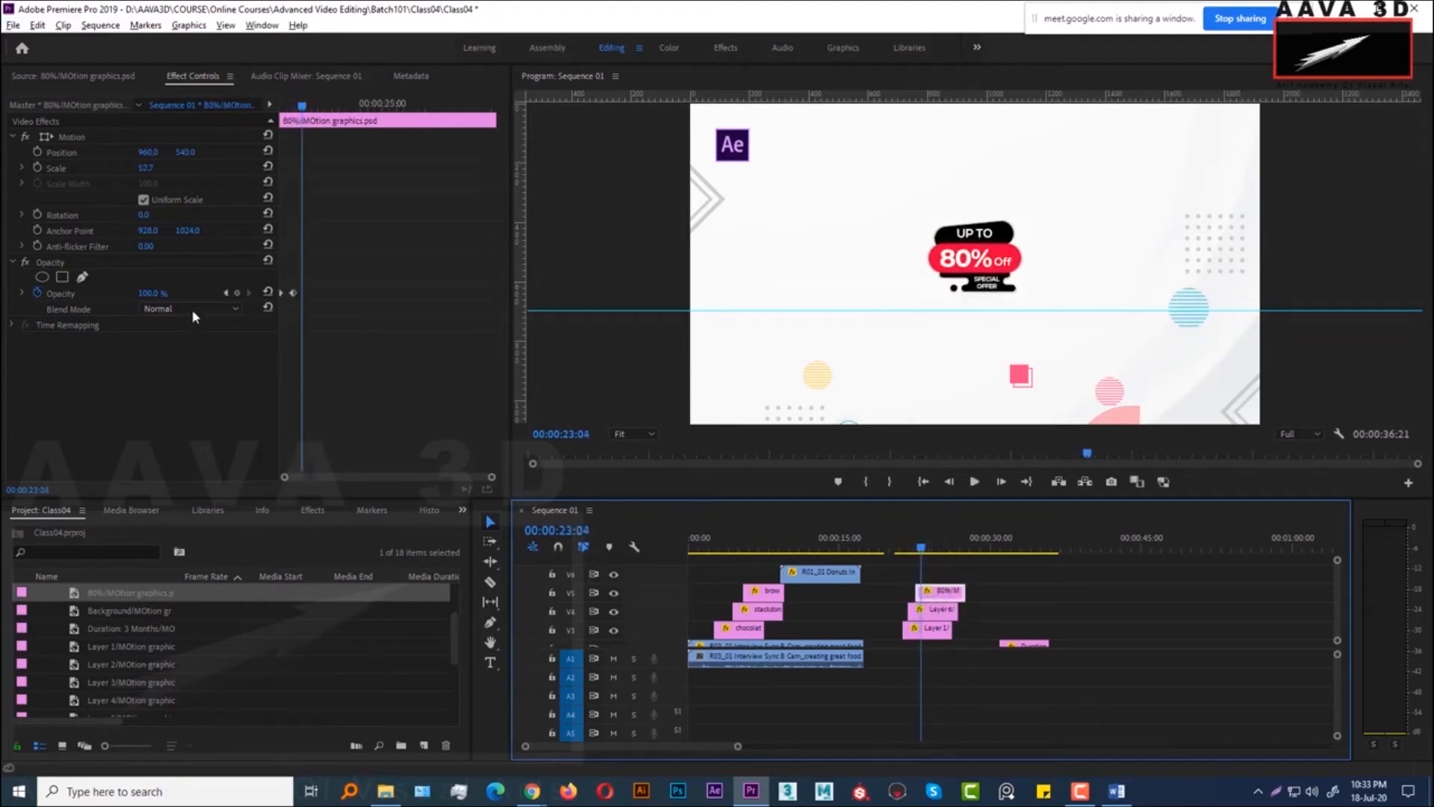
{"action": "left_click", "coordinate": [239, 293]}
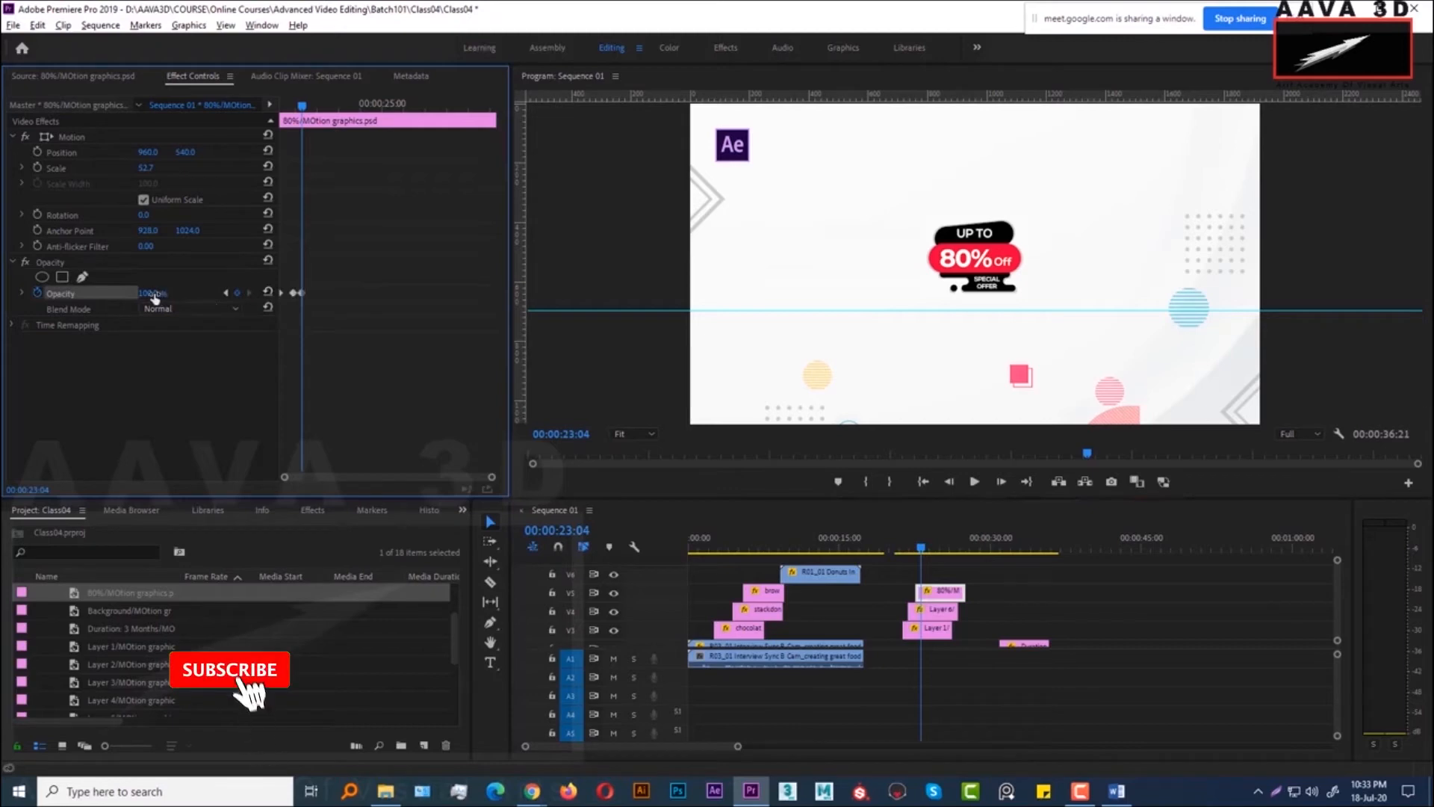
{"action": "type", "text": "0"}
{"action": "key", "text": "Return"}
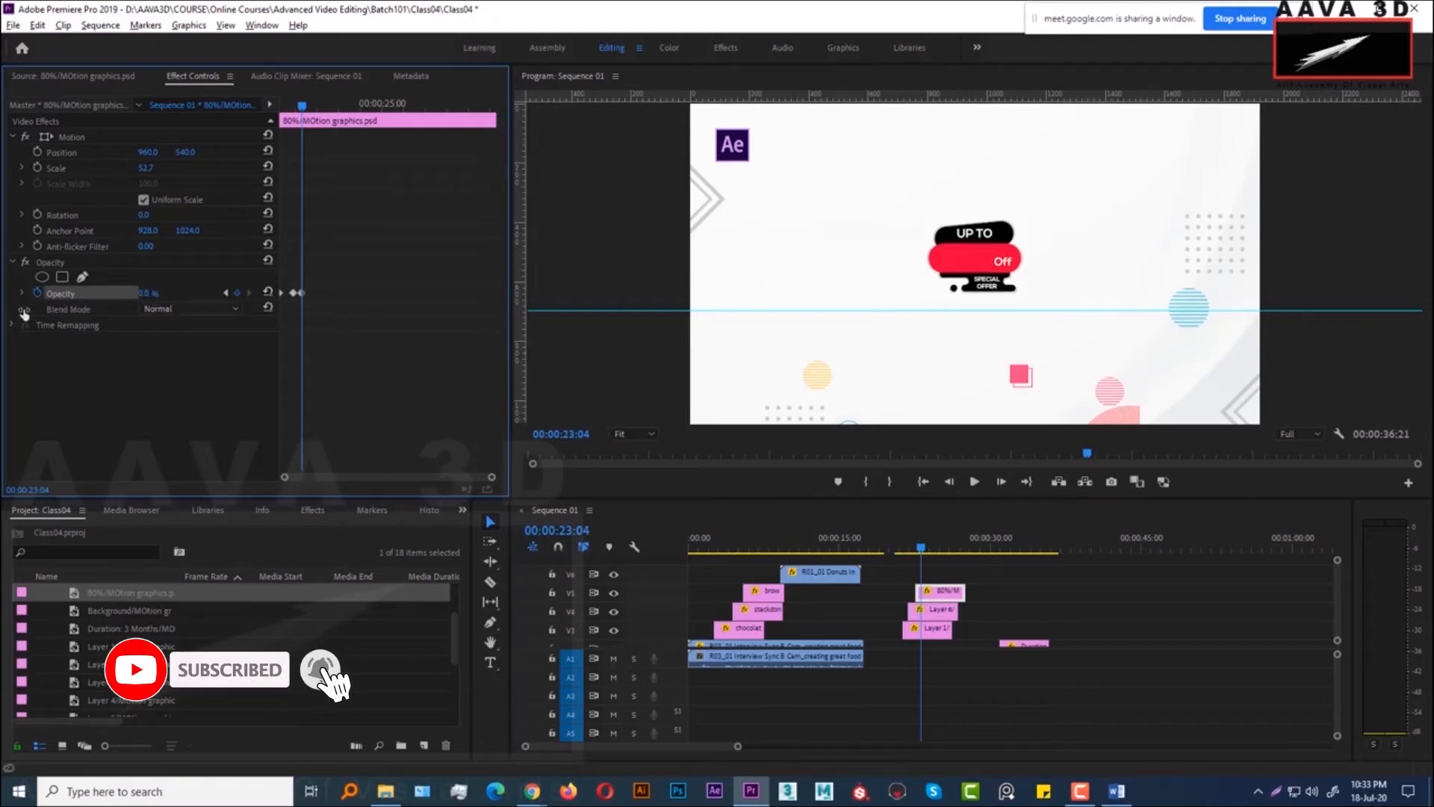
Move the 80% layer's 0% Opacity keyframe to 00:00:23:01 and raise the Opacity to about 90% at 00:00:23:03
{"action": "left_click", "coordinate": [302, 109]}
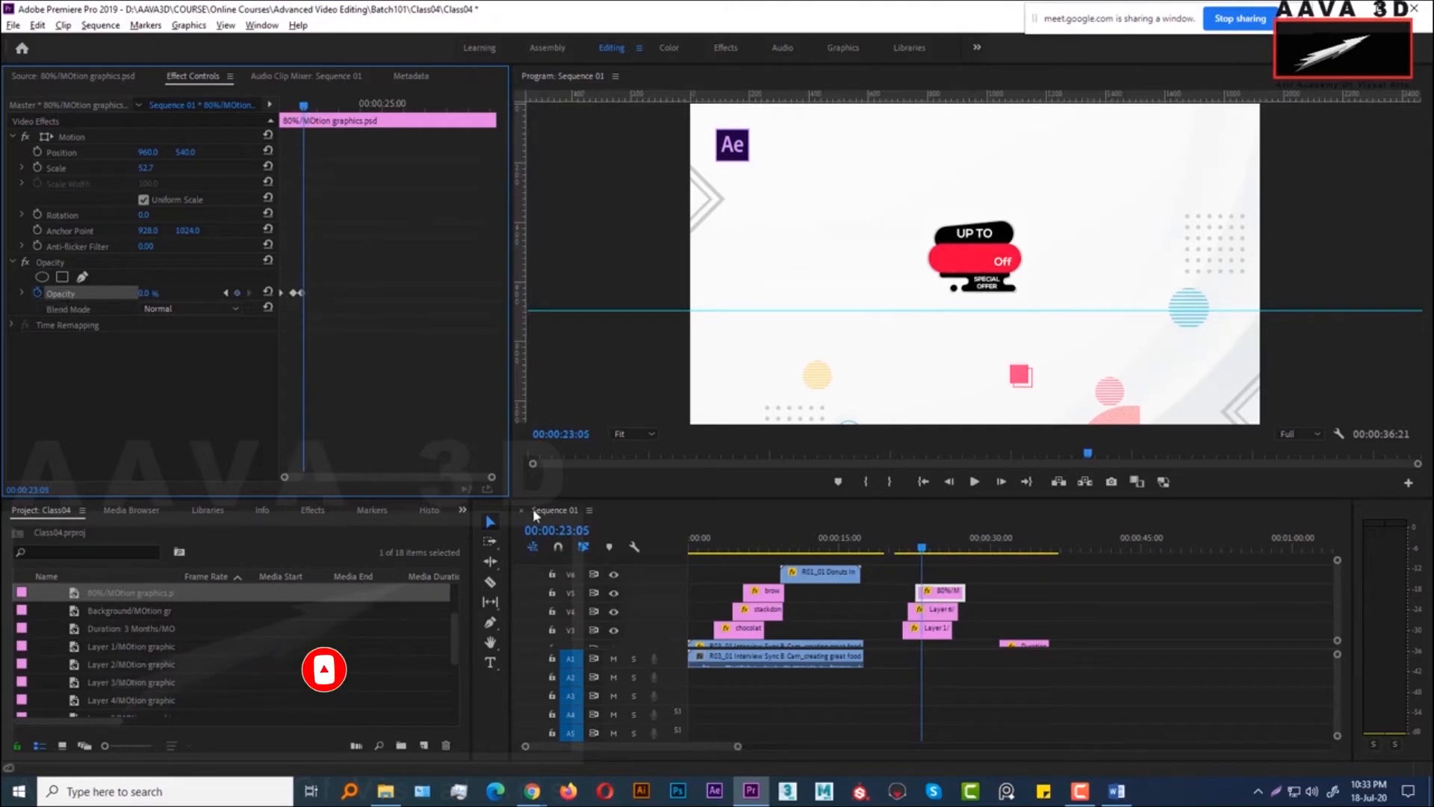
{"action": "left_click_drag", "start_coordinate": [487, 476], "coordinate": [412, 479]}
{"action": "mouse_move", "coordinate": [363, 124]}
{"action": "left_mouse_down"}
{"action": "mouse_move", "coordinate": [294, 129]}
{"action": "mouse_move", "coordinate": [359, 122]}
{"action": "left_mouse_up"}
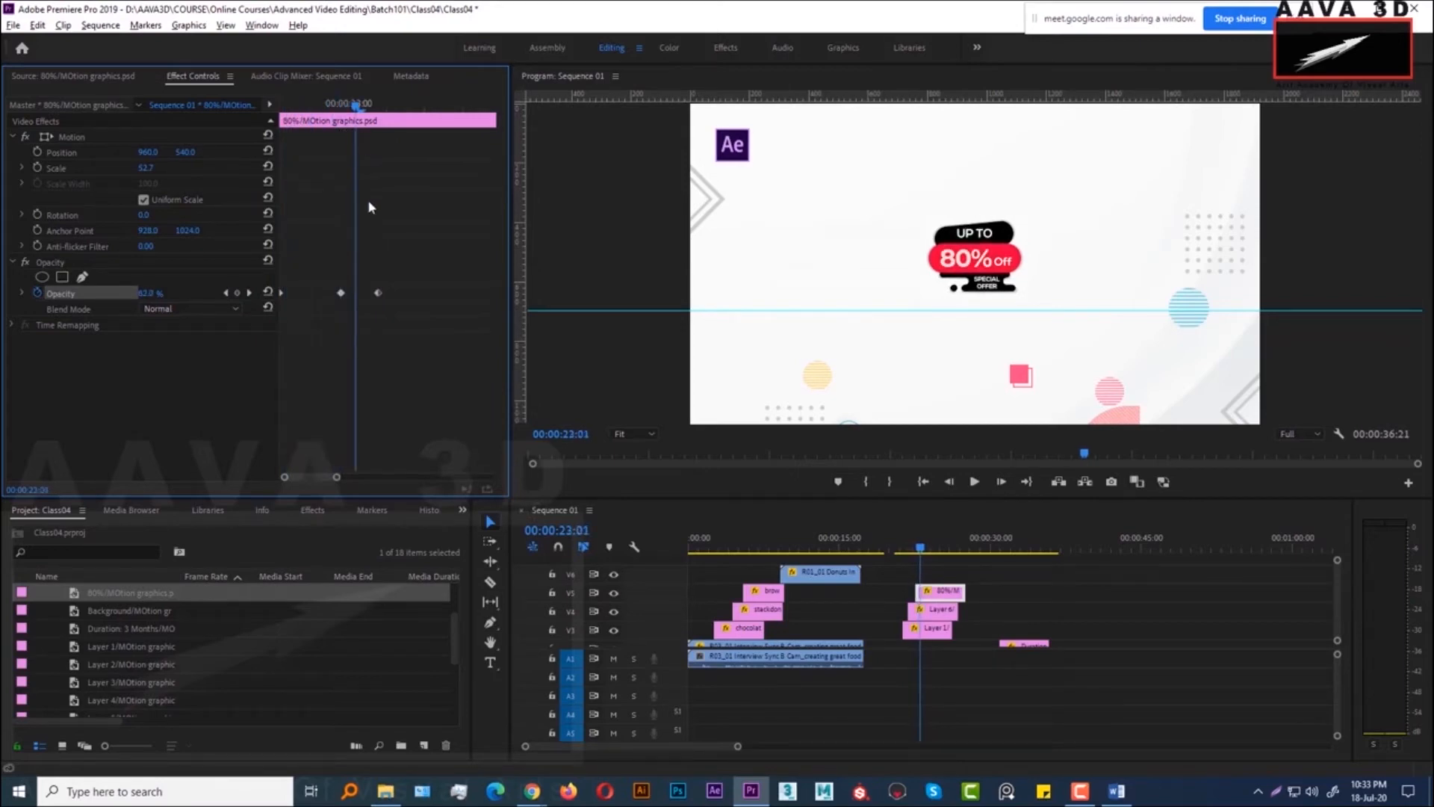
{"action": "left_click_drag", "start_coordinate": [379, 292], "coordinate": [354, 301]}
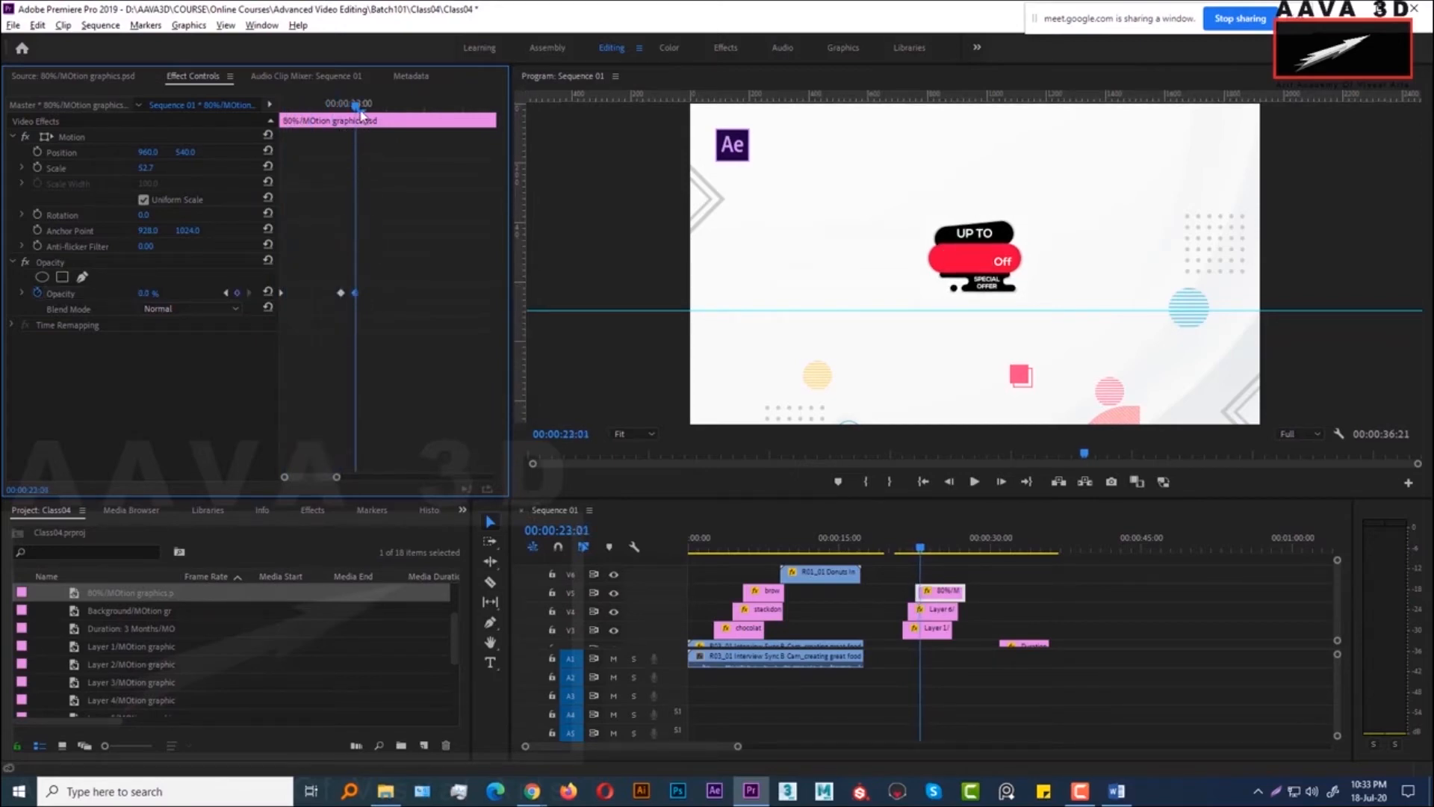
{"action": "mouse_move", "coordinate": [362, 123]}
{"action": "left_mouse_down"}
{"action": "mouse_move", "coordinate": [343, 122]}
{"action": "mouse_move", "coordinate": [369, 108]}
{"action": "left_mouse_up"}
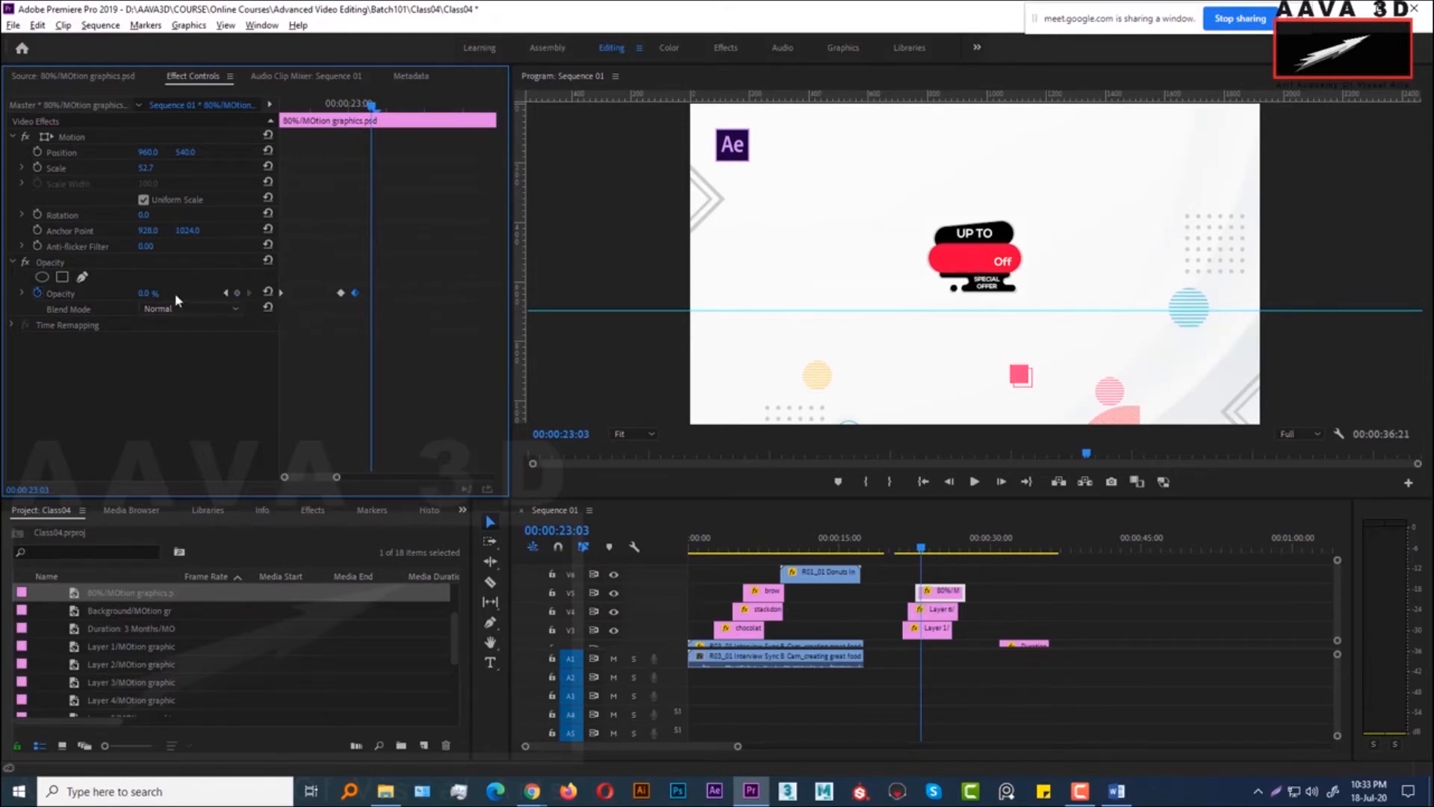
{"action": "left_click_drag", "start_coordinate": [149, 297], "coordinate": [225, 303]}
Copy the 80% layer's last two Opacity keyframes and paste the pair repeatedly from 00:00:23:05 to make the layer flicker
{"action": "left_click_drag", "start_coordinate": [371, 105], "coordinate": [343, 112]}
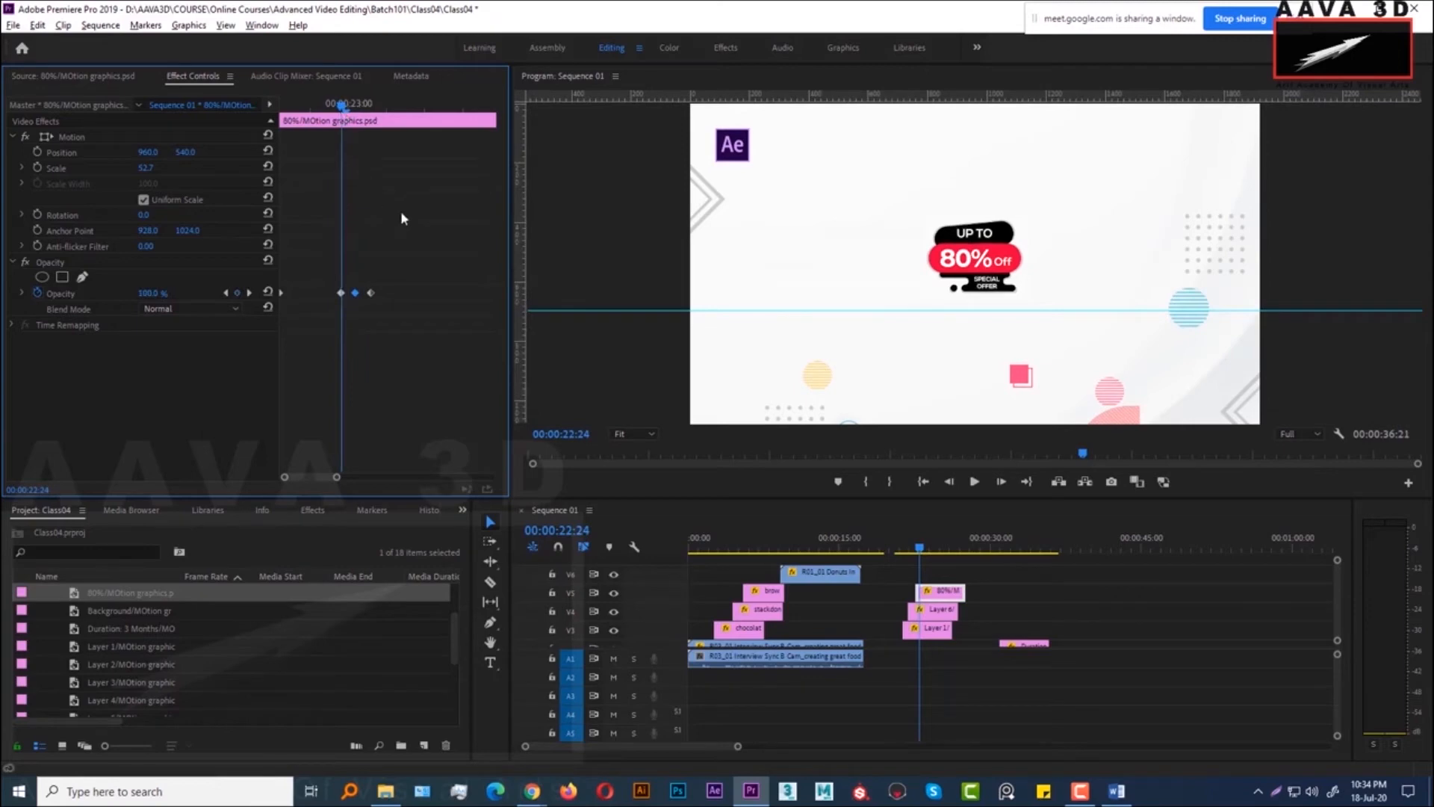
{"action": "left_click_drag", "start_coordinate": [399, 238], "coordinate": [301, 343]}
{"action": "left_click_drag", "start_coordinate": [345, 296], "coordinate": [397, 296]}
{"action": "key", "text": "ctrl+z"}
{"action": "left_click_drag", "start_coordinate": [399, 261], "coordinate": [310, 325]}
{"action": "left_click_drag", "start_coordinate": [338, 105], "coordinate": [355, 128]}
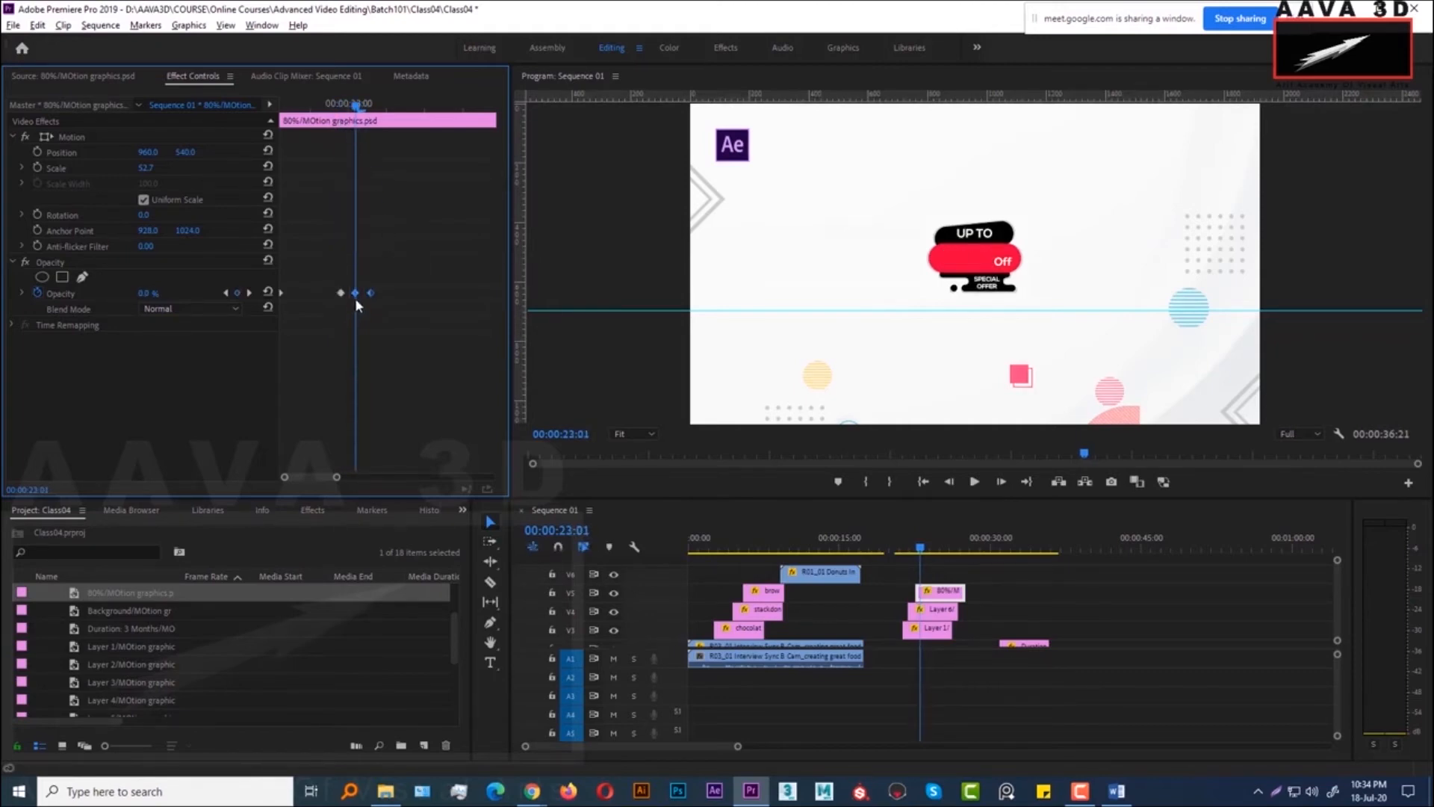
{"action": "left_click_drag", "start_coordinate": [358, 105], "coordinate": [387, 120]}
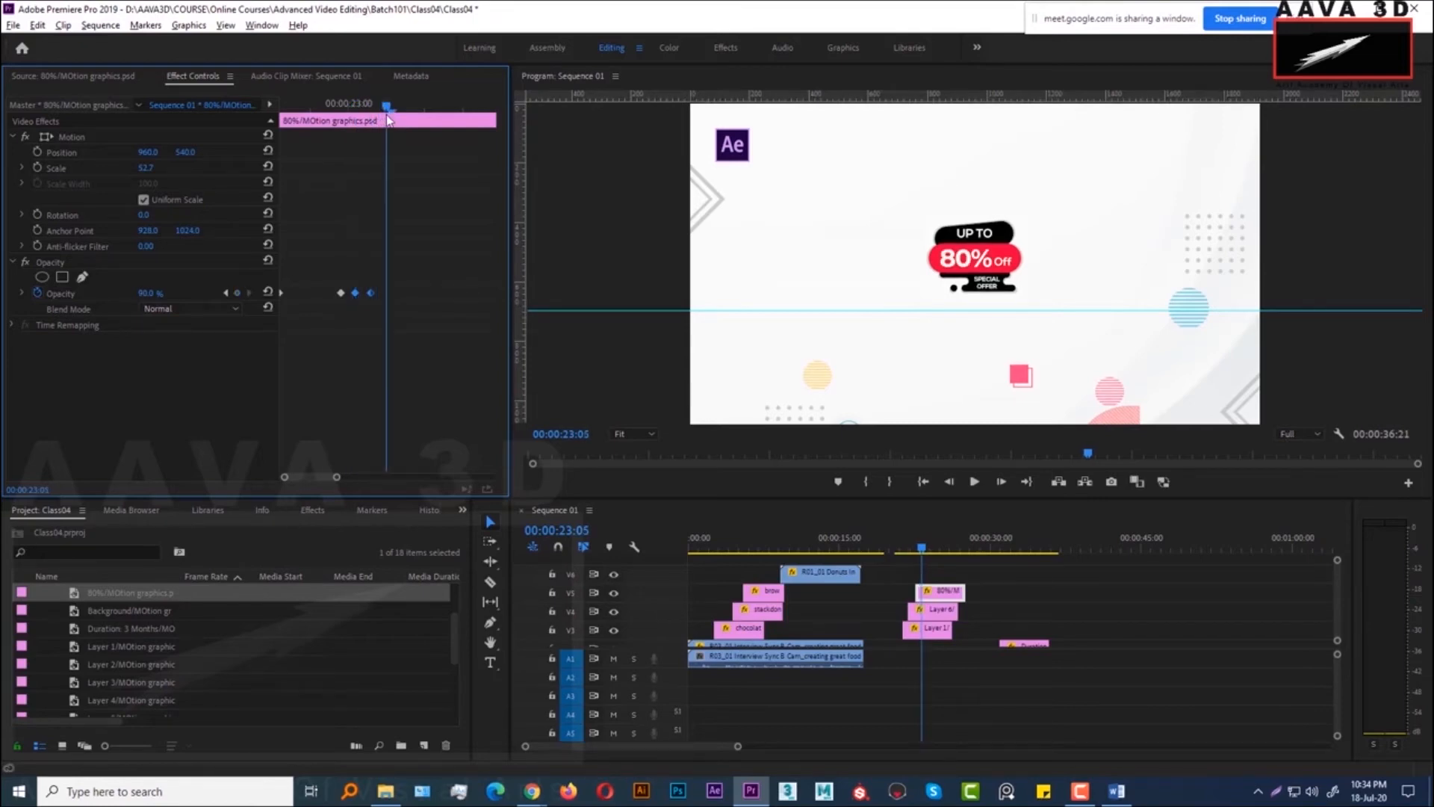
{"action": "key", "text": "ctrl+v"}
{"action": "left_click_drag", "start_coordinate": [412, 267], "coordinate": [419, 299]}
Play back the 80% layer's flickering entrance several times from around the start of its clip
{"action": "left_click_drag", "start_coordinate": [386, 108], "coordinate": [319, 112]}
{"action": "key", "text": "space"}
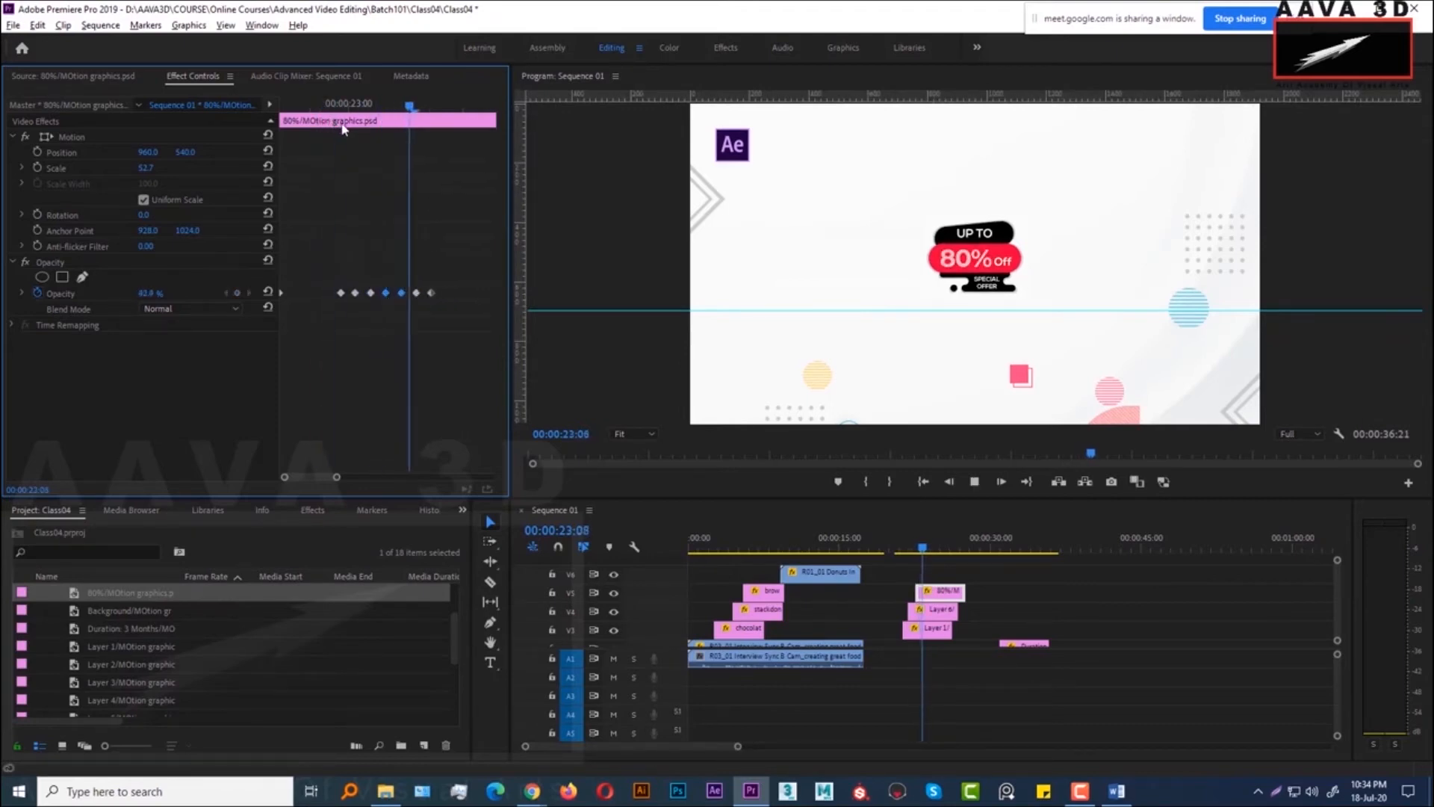
{"action": "key", "text": "space"}
{"action": "left_click", "coordinate": [319, 109]}
{"action": "key", "text": "space"}
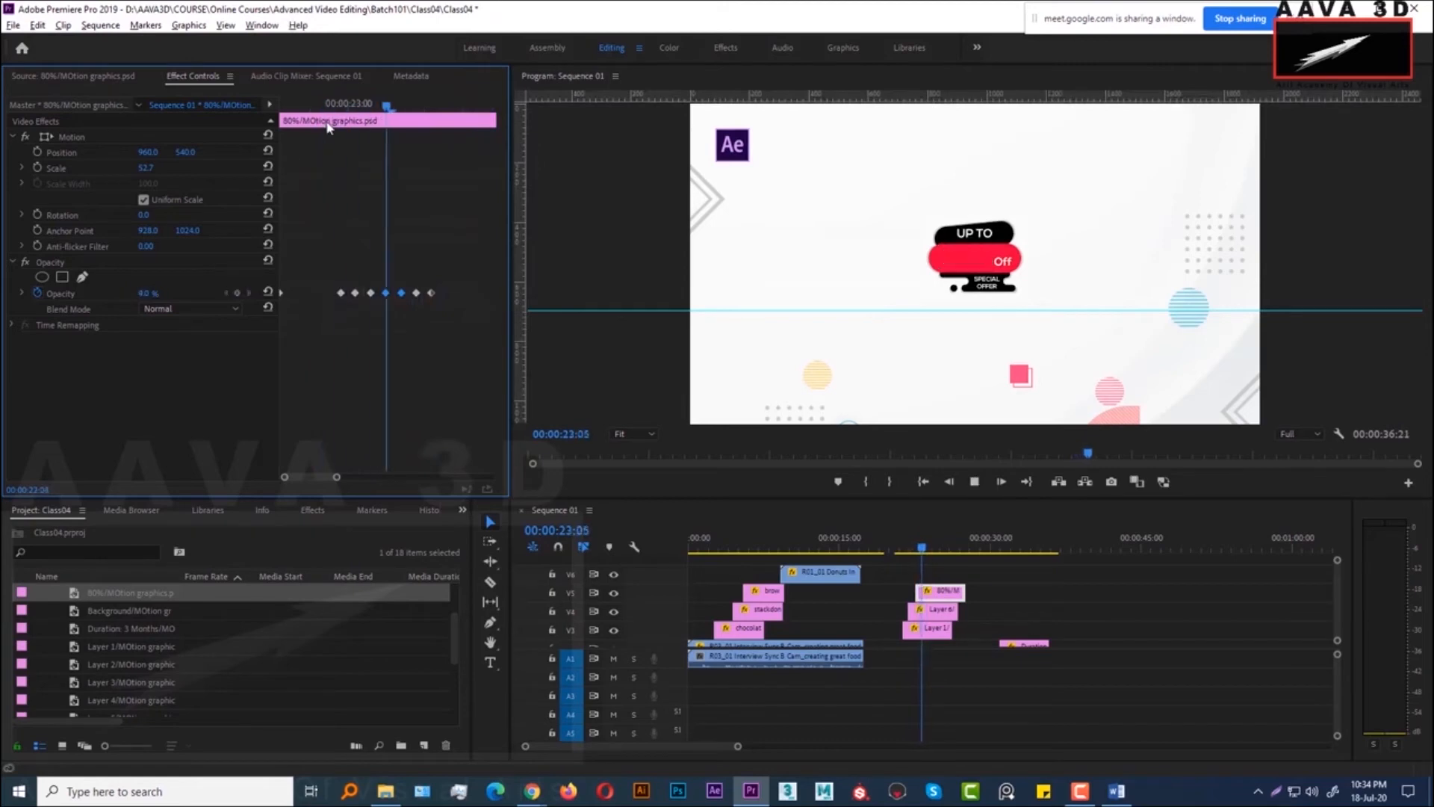
{"action": "key", "text": "space"}
{"action": "left_click_drag", "start_coordinate": [330, 108], "coordinate": [277, 111]}
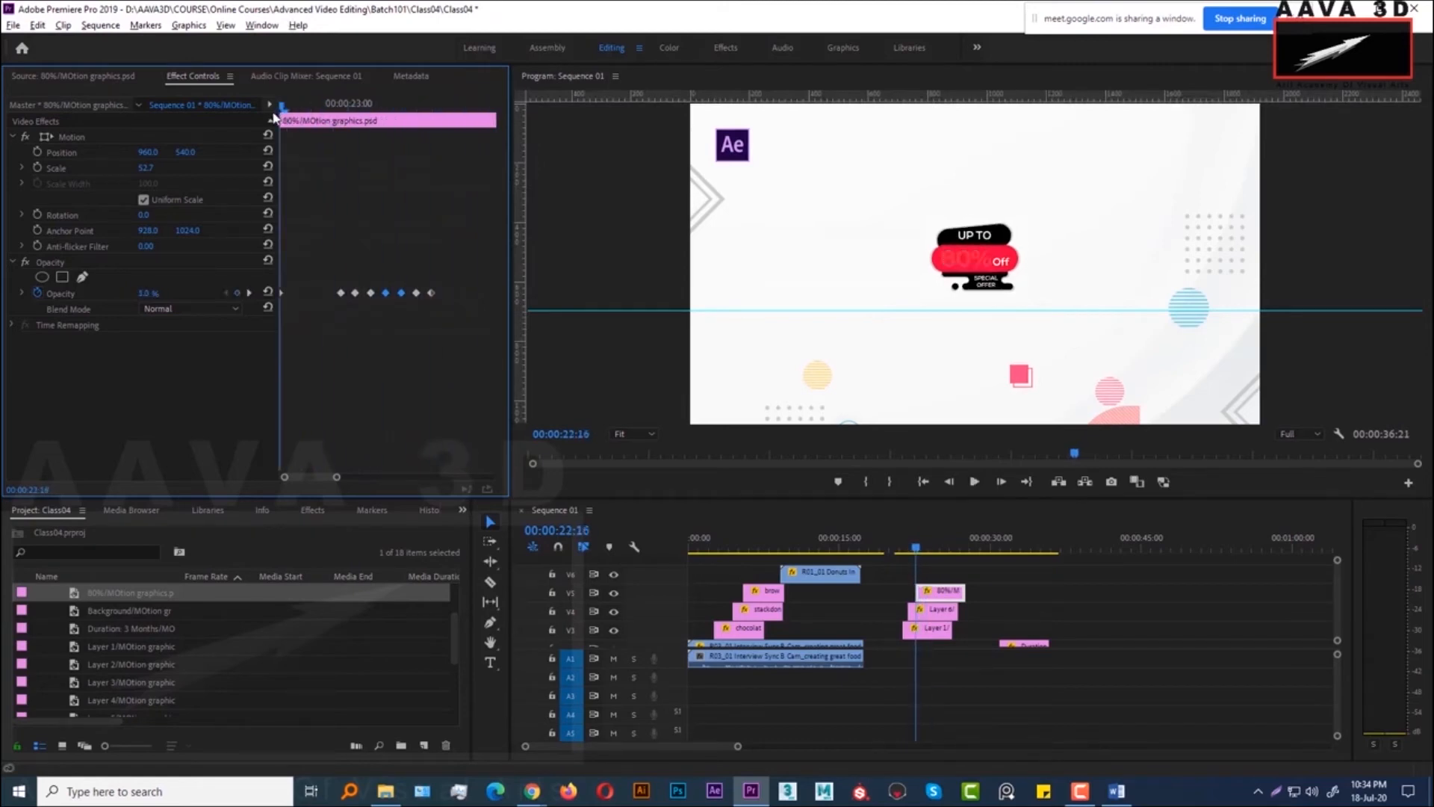
{"action": "key", "text": "space"}
{"action": "key", "text": "space"}
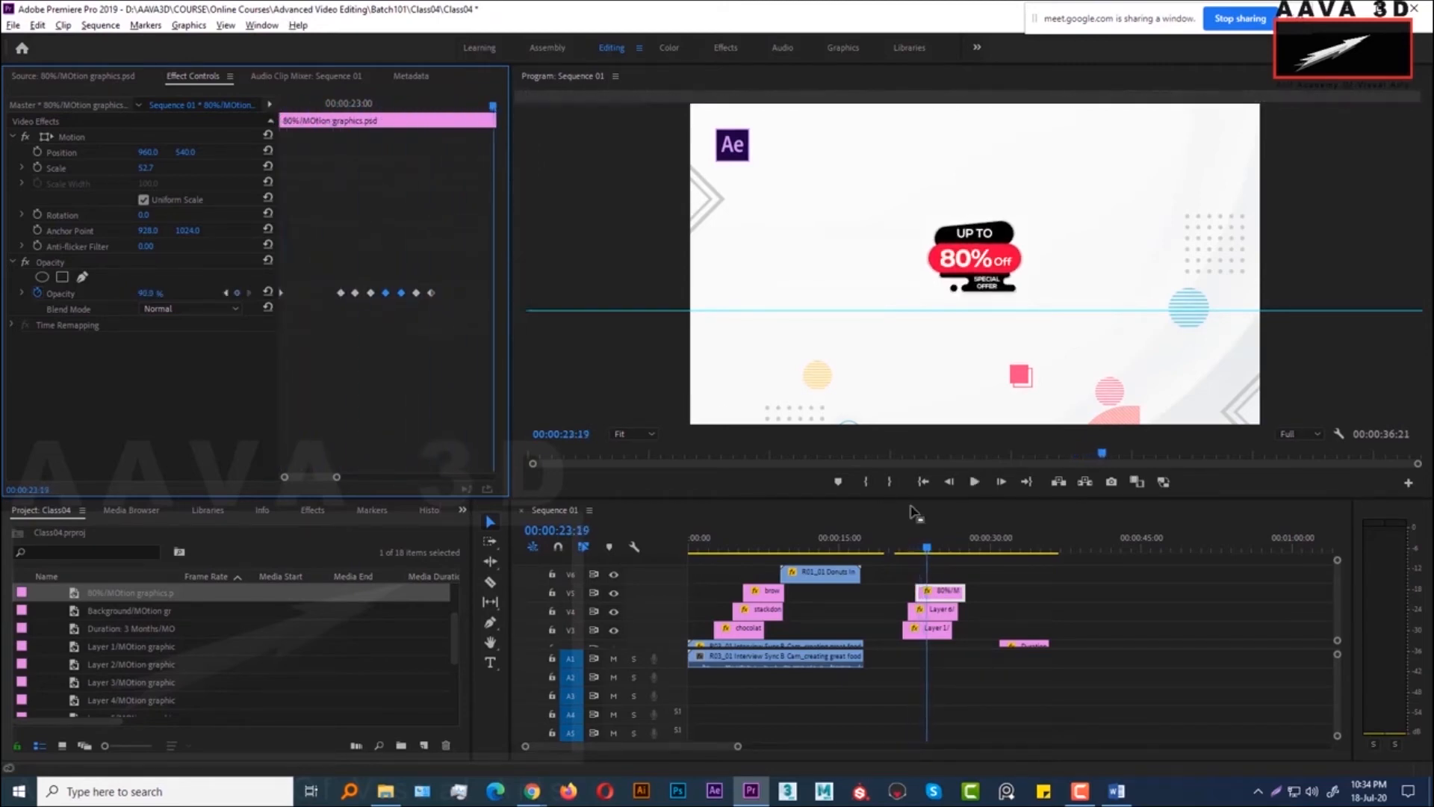
{"action": "key", "text": "alt"}
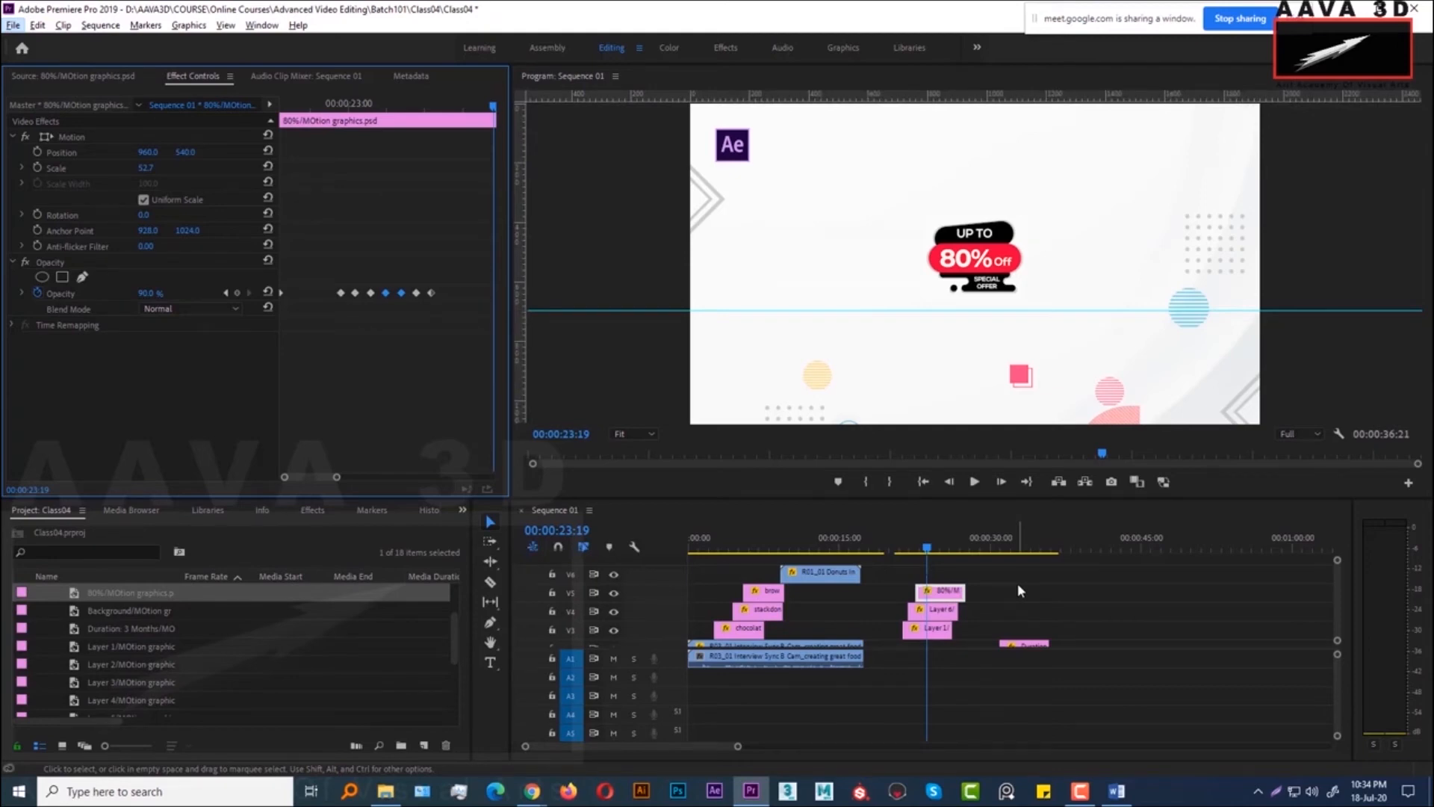
{"action": "left_click", "coordinate": [916, 549]}
{"action": "key", "text": "space"}
{"action": "key", "text": "space"}
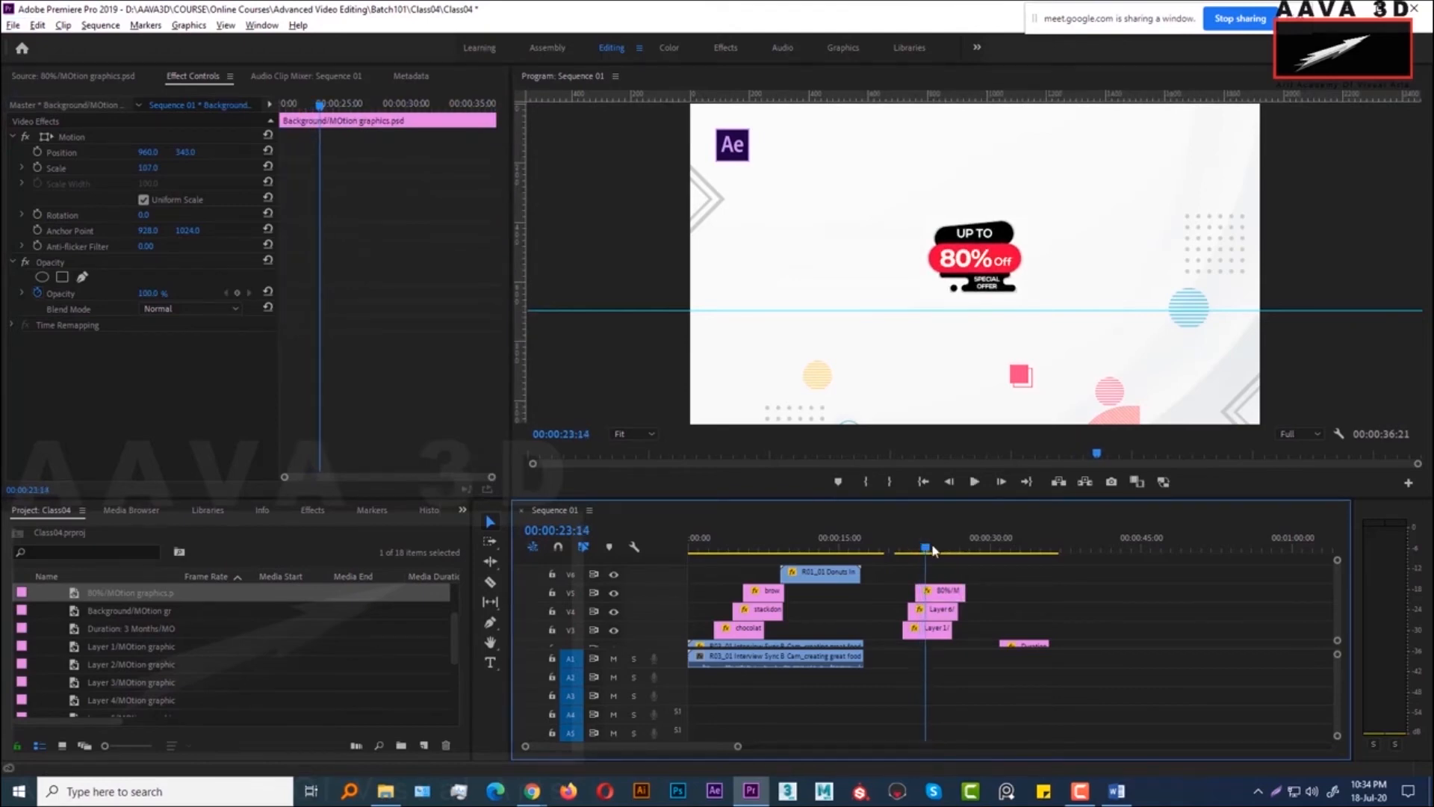
{"action": "left_click", "coordinate": [916, 546]}
{"action": "key", "text": "space"}
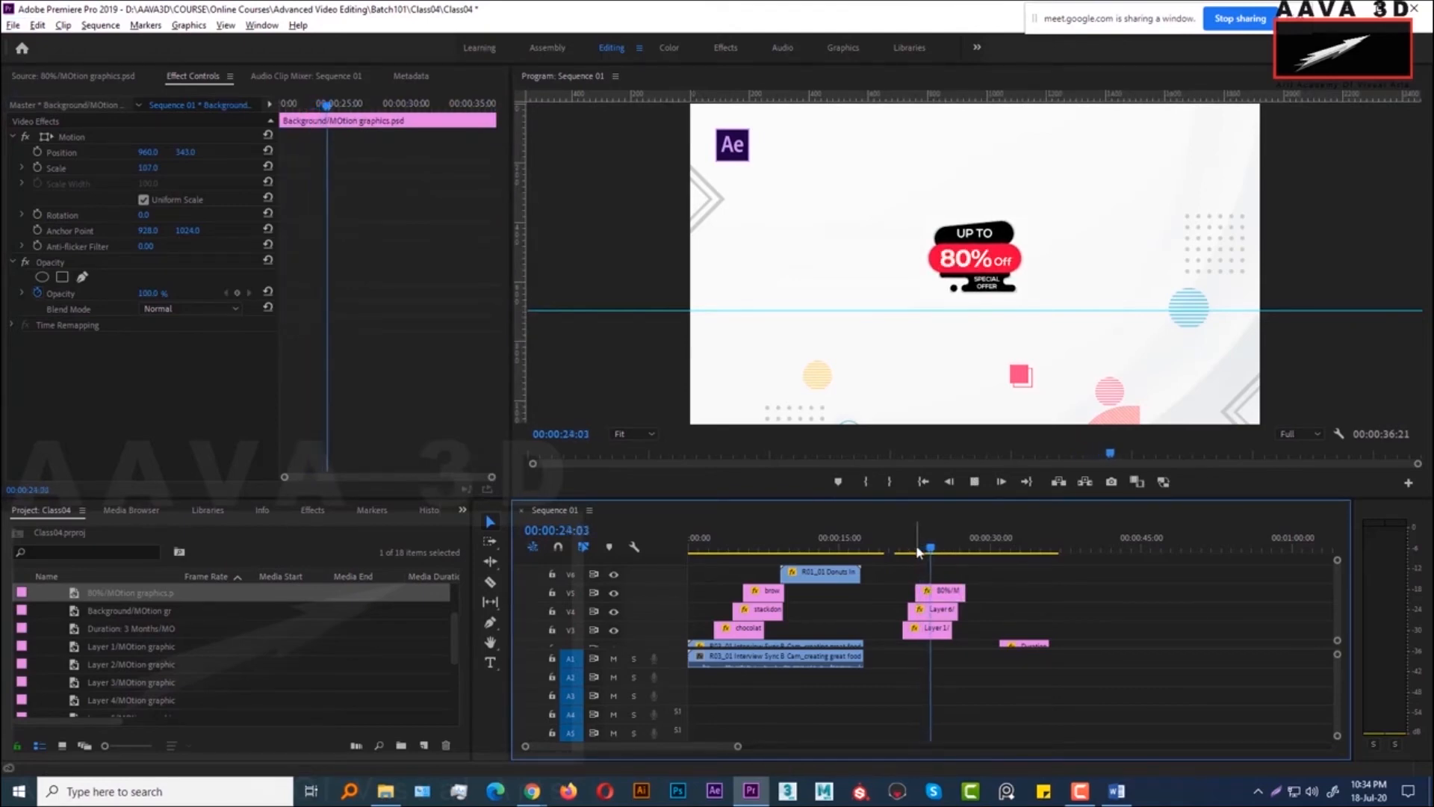
{"action": "key", "text": "space"}
Move the Duration: 3 Months clip up to V6 above the other layers and preview the sequence to its start near 00:00:25:18
{"action": "key", "text": "minus"}
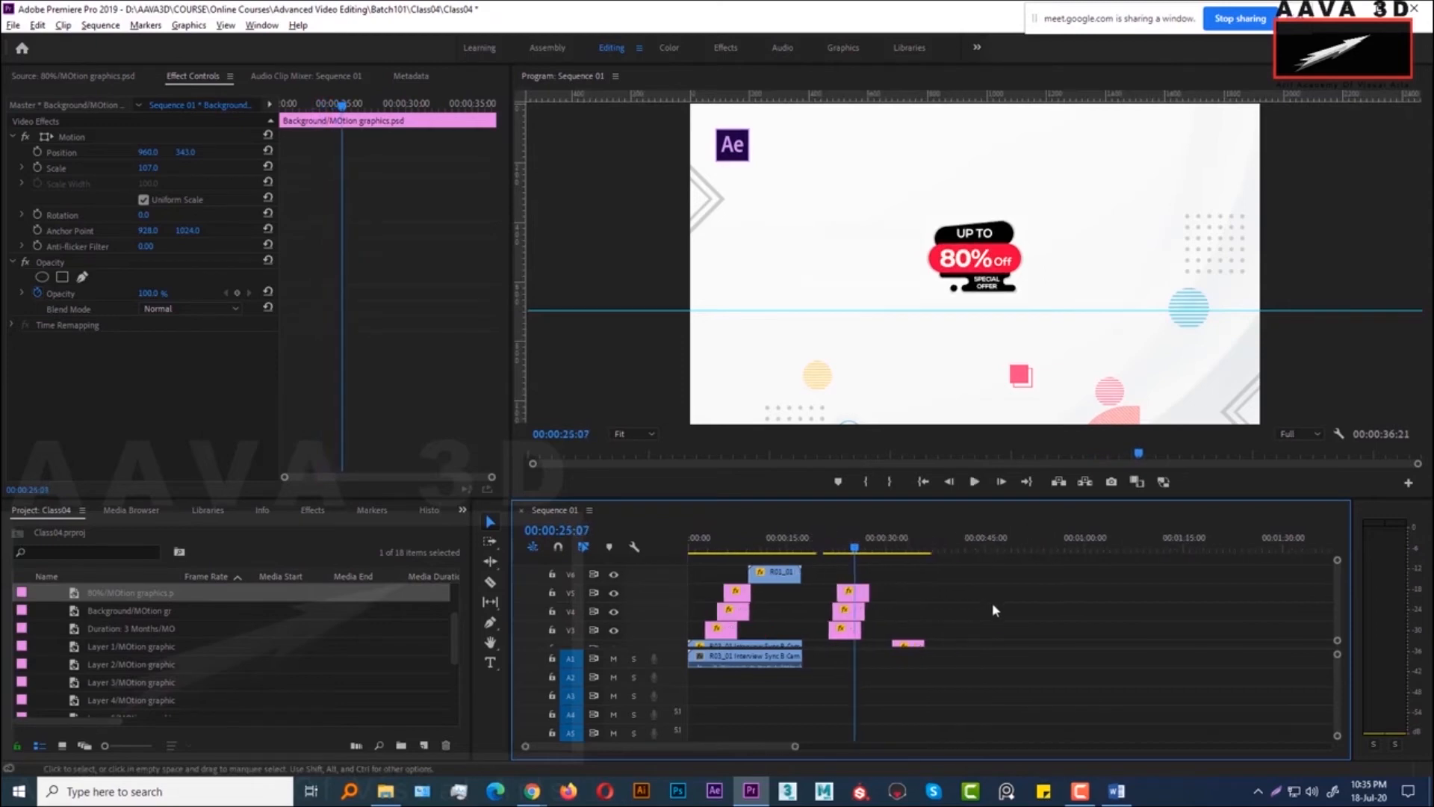
{"action": "key", "text": "minus"}
{"action": "left_click_drag", "start_coordinate": [848, 644], "coordinate": [837, 573]}
{"action": "left_click", "coordinate": [800, 547]}
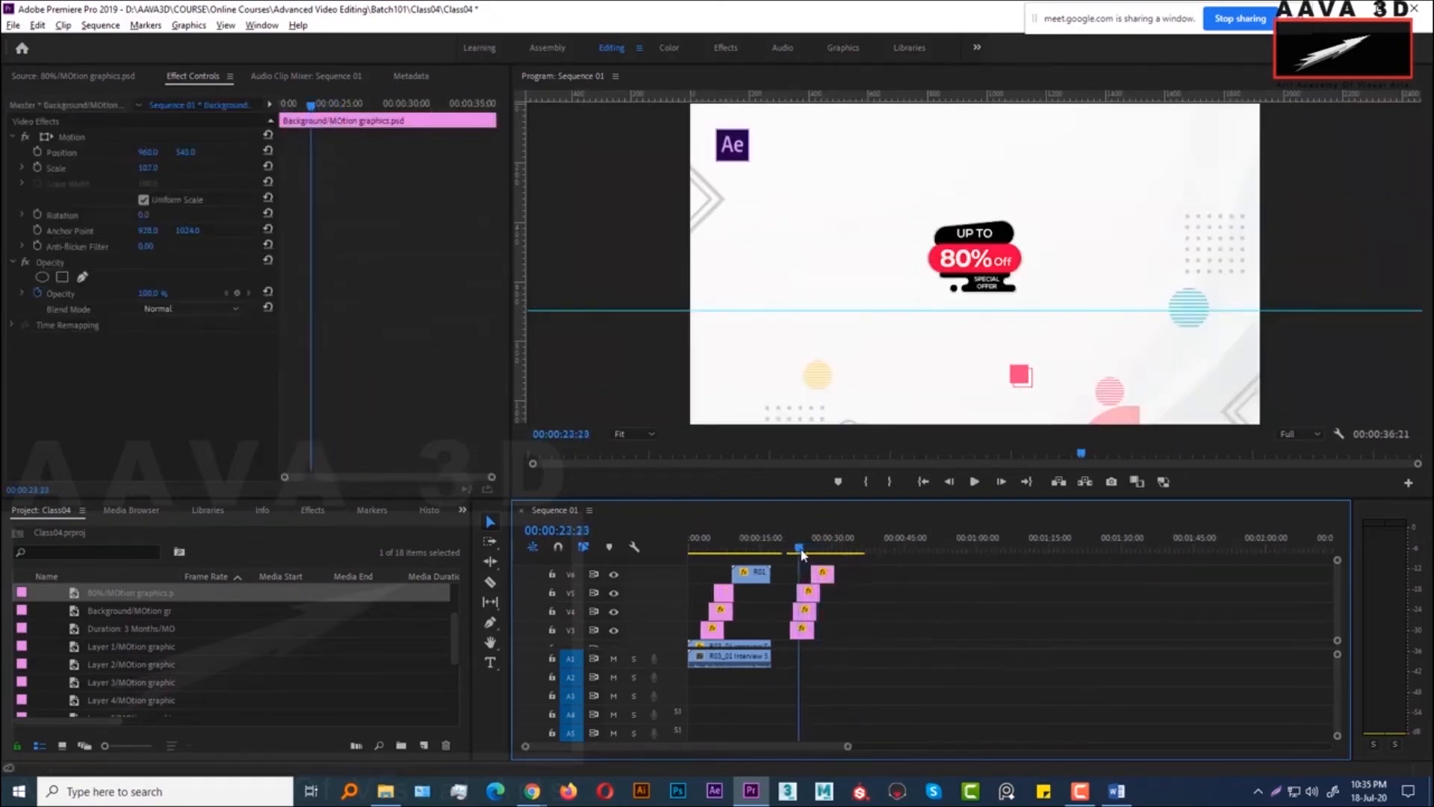
{"action": "key", "text": "space"}
{"action": "key", "text": "equal"}
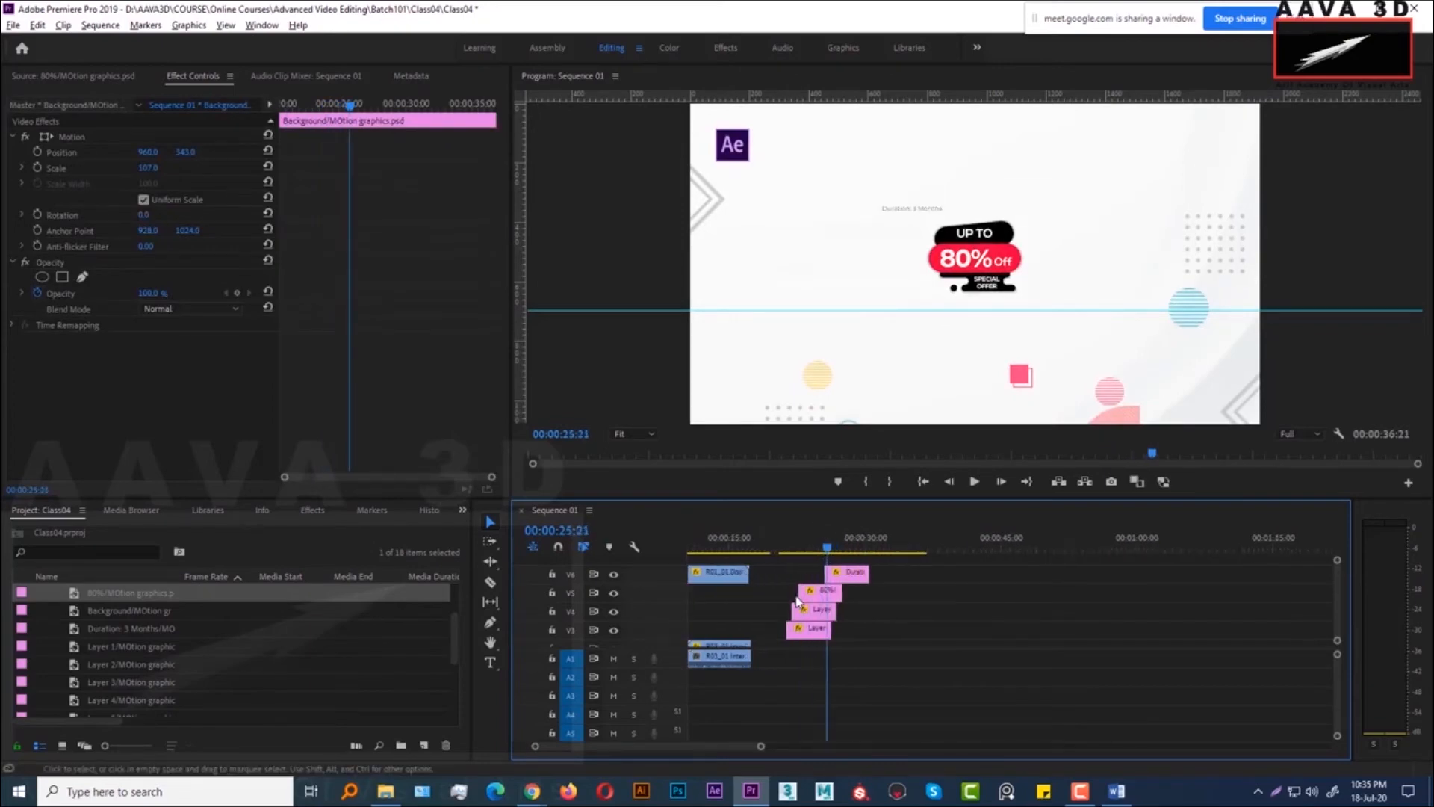
{"action": "scroll", "coordinate": [797, 596], "scroll_direction": "up", "scroll_amount": 2}
{"action": "key", "text": "Left"}
{"action": "key", "text": "Left"}
{"action": "key", "text": "Left"}
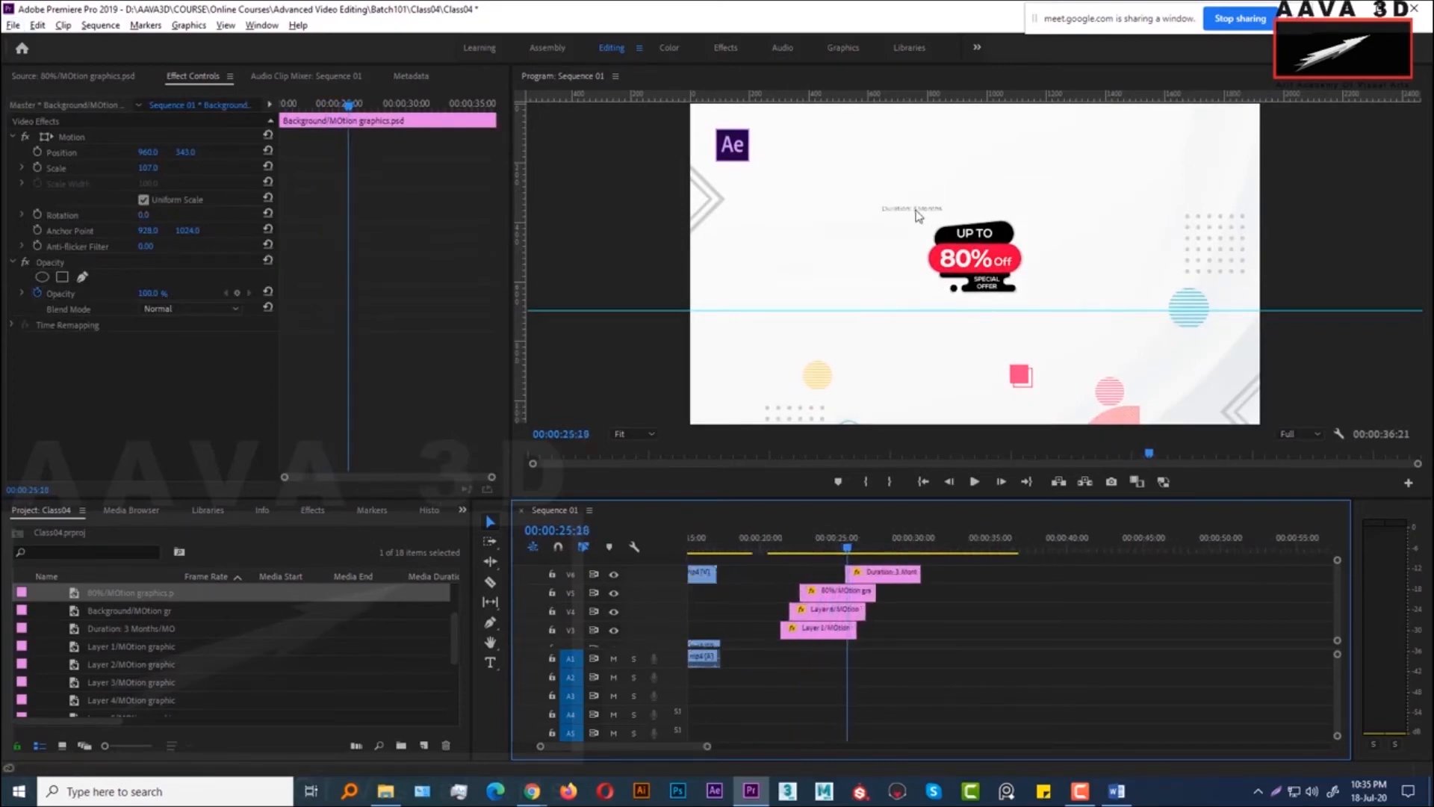
{"action": "scroll", "coordinate": [836, 598], "scroll_direction": "up", "scroll_amount": 1}
Swap the two upper clips so the 80% layer is on V6 and the Duration: 3 Months layer on V5
{"action": "left_click", "coordinate": [899, 576]}
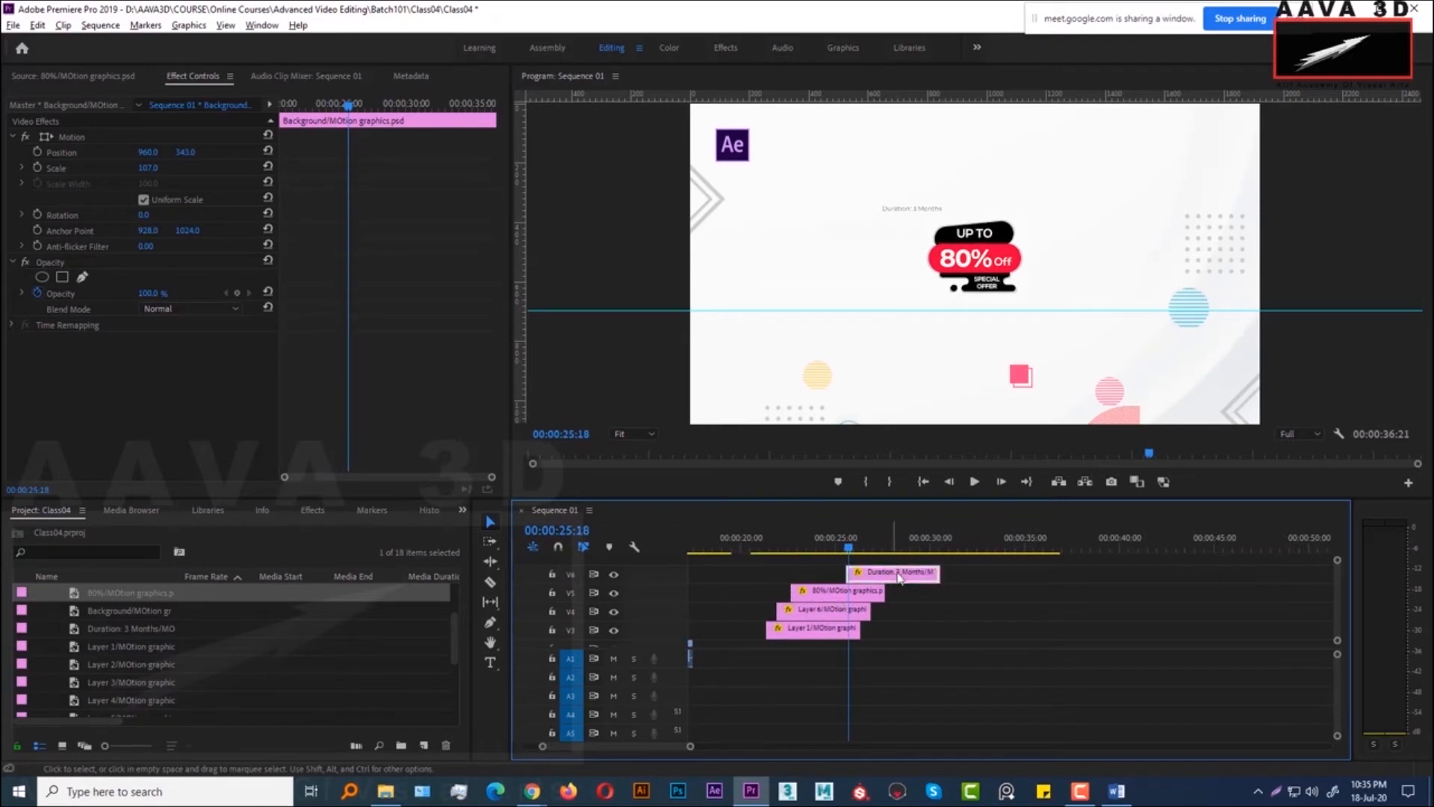
{"action": "left_click_drag", "start_coordinate": [899, 577], "coordinate": [1030, 612]}
{"action": "left_click_drag", "start_coordinate": [822, 594], "coordinate": [822, 574]}
{"action": "left_click_drag", "start_coordinate": [1024, 609], "coordinate": [890, 591]}
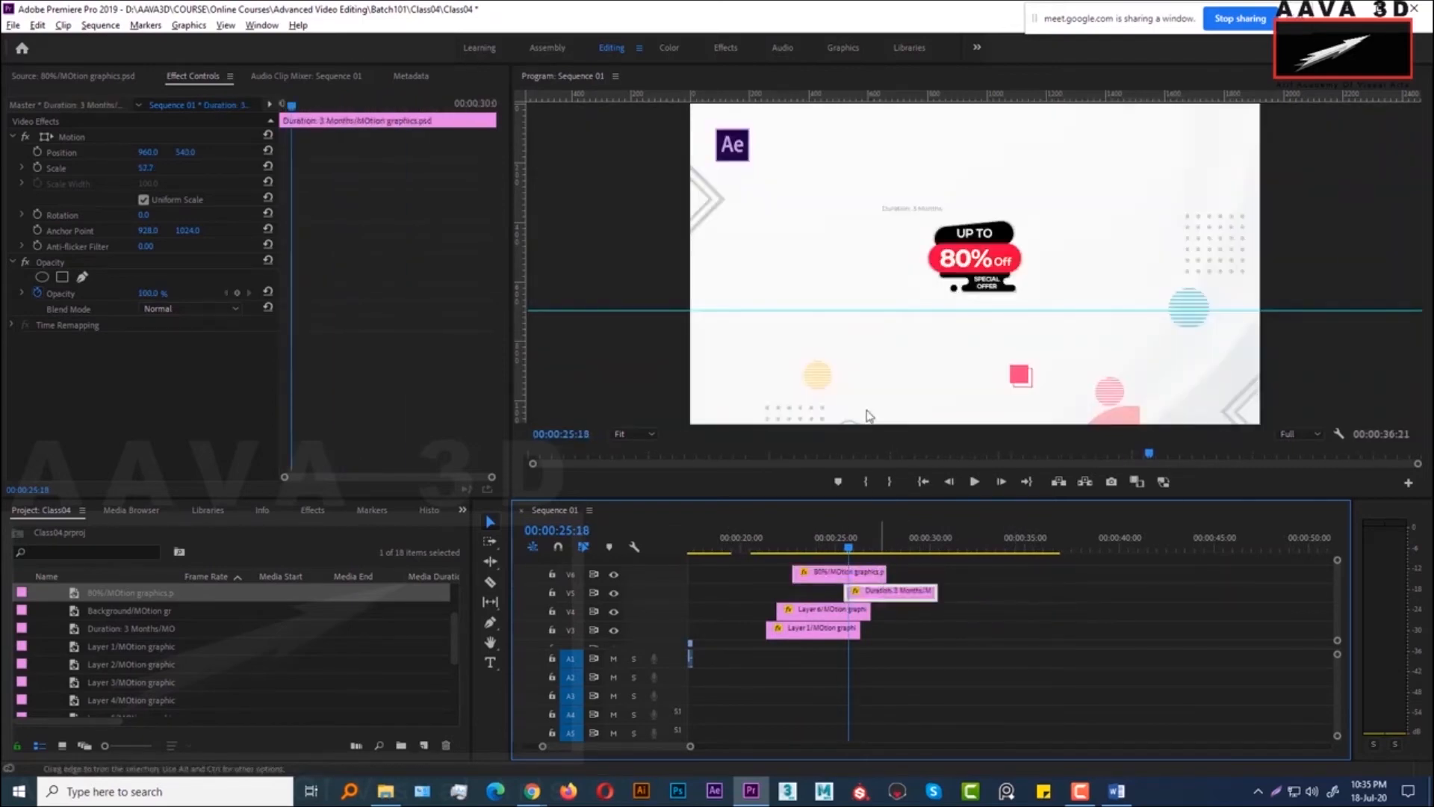
Enlarge the Duration: 3 Months layer to a Scale of 89.7 and move its anchor point onto the text
{"action": "left_click", "coordinate": [910, 215]}
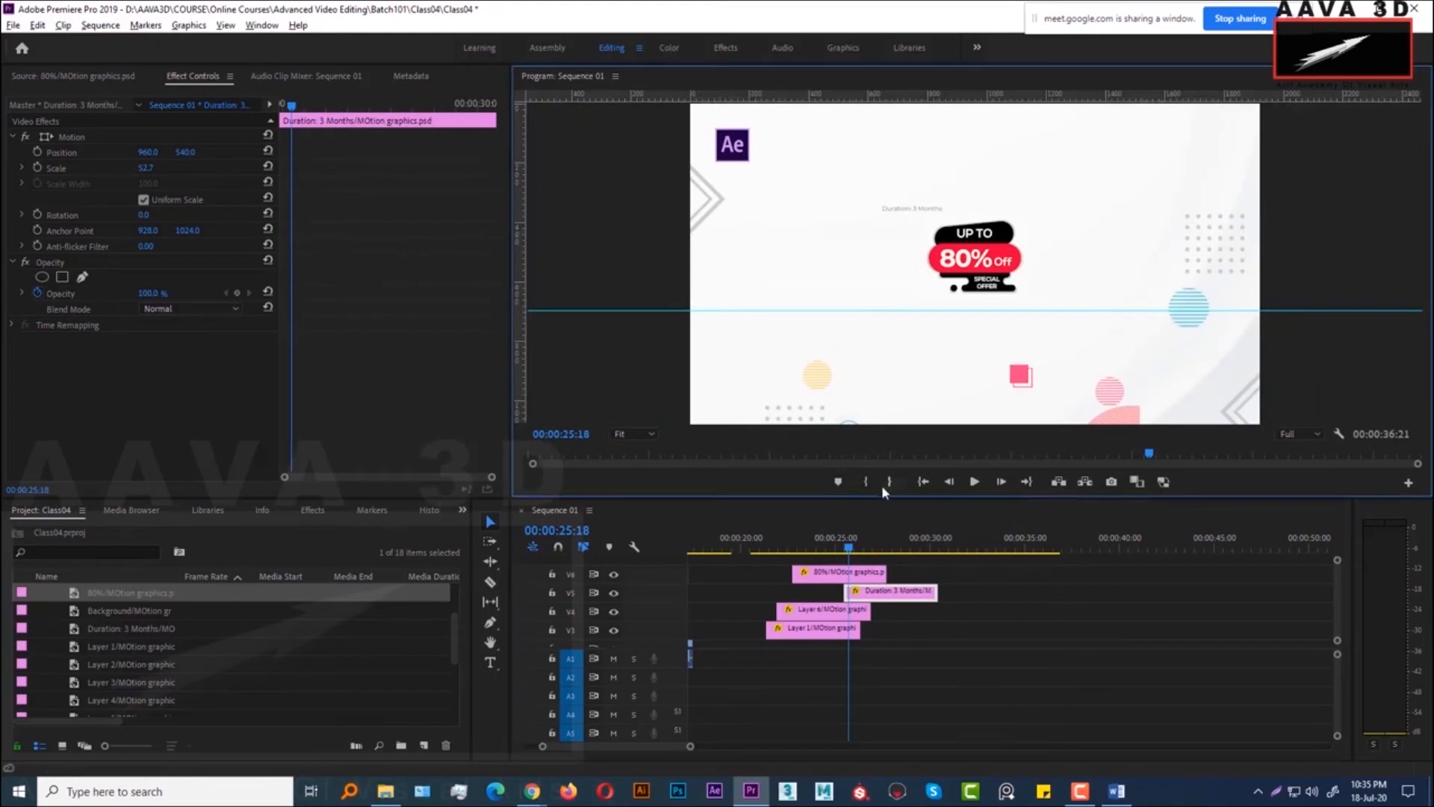
{"action": "left_click_drag", "start_coordinate": [146, 168], "coordinate": [180, 174]}
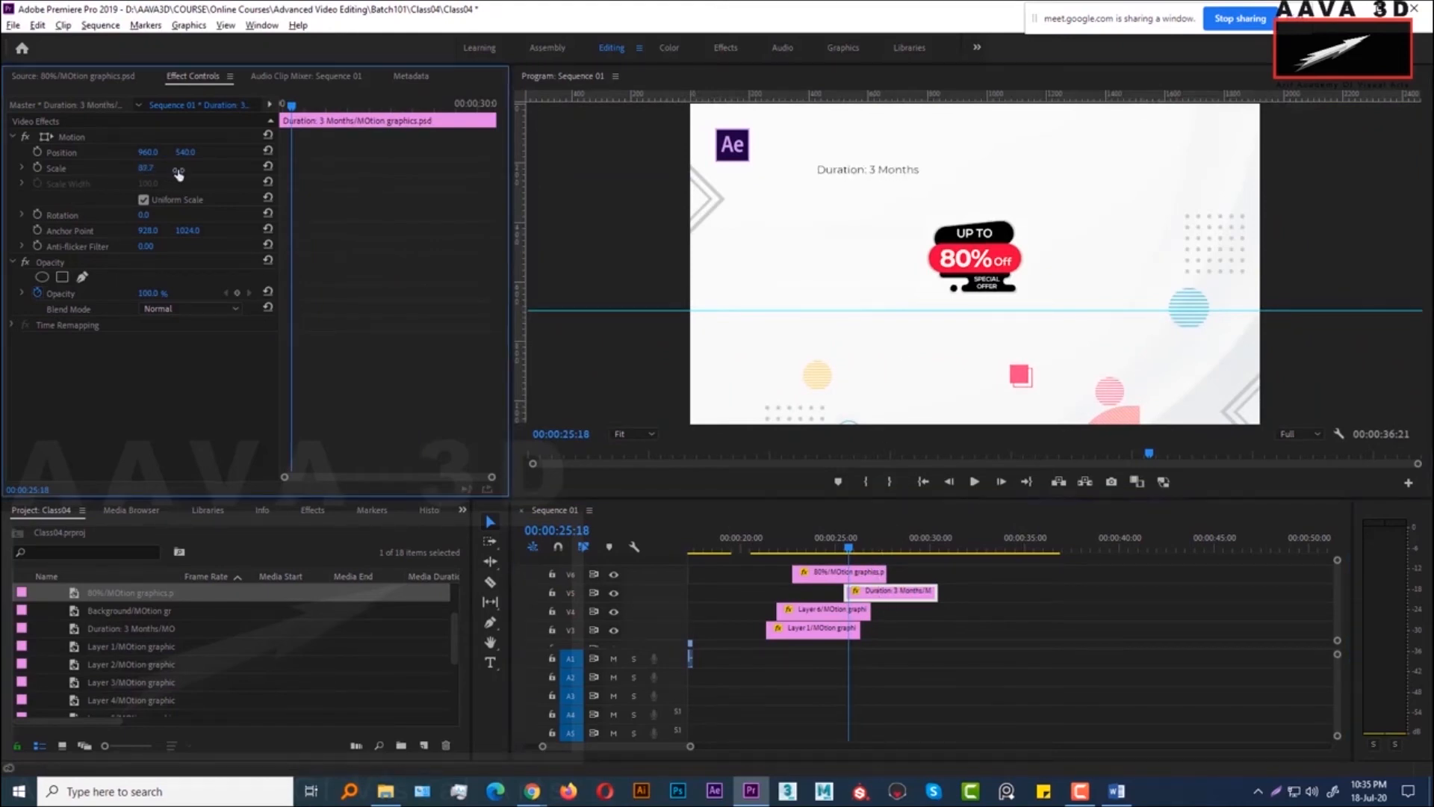
{"action": "left_click", "coordinate": [176, 167]}
{"action": "left_click", "coordinate": [234, 196]}
{"action": "left_click", "coordinate": [852, 178]}
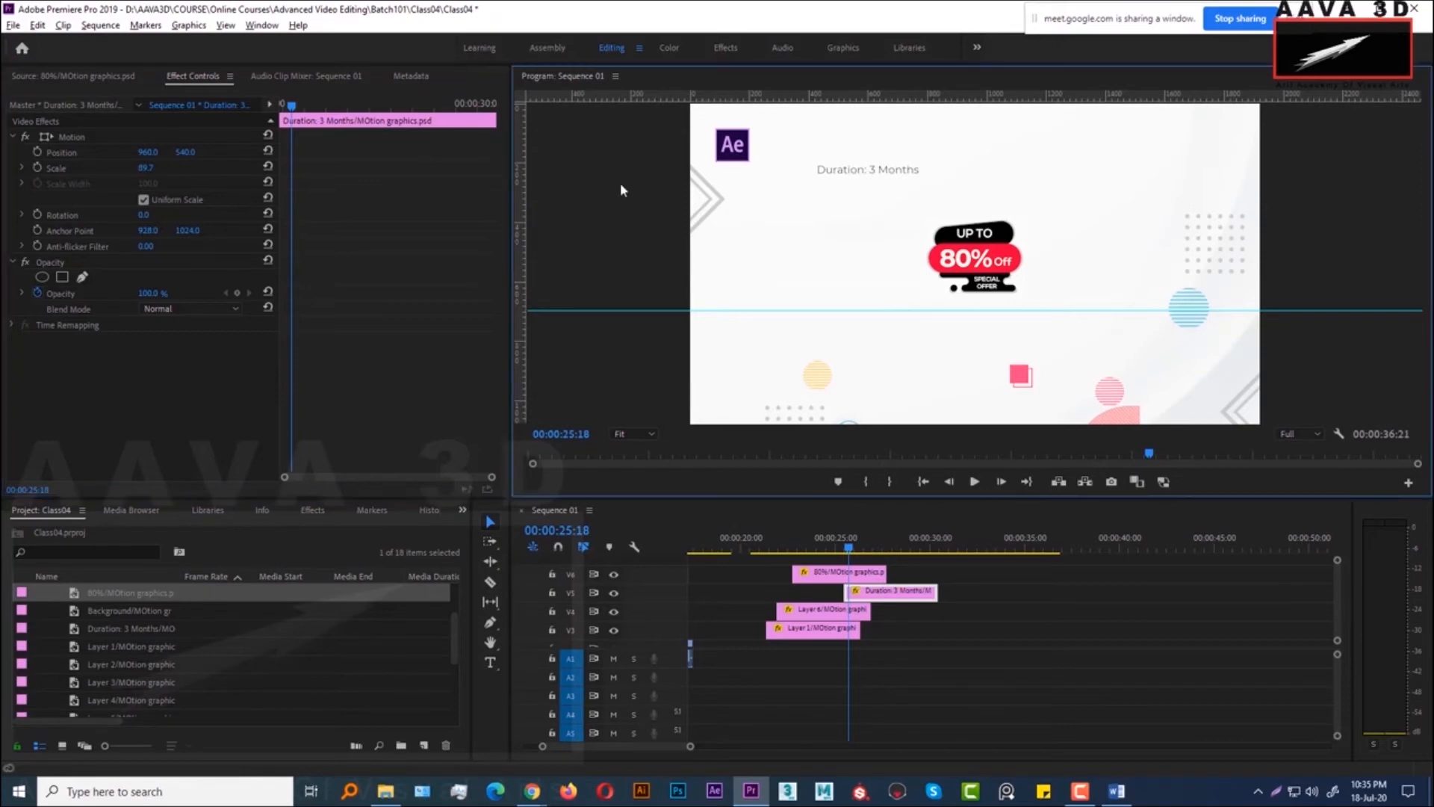
{"action": "left_click", "coordinate": [72, 137]}
{"action": "left_click_drag", "start_coordinate": [973, 268], "coordinate": [864, 171]}
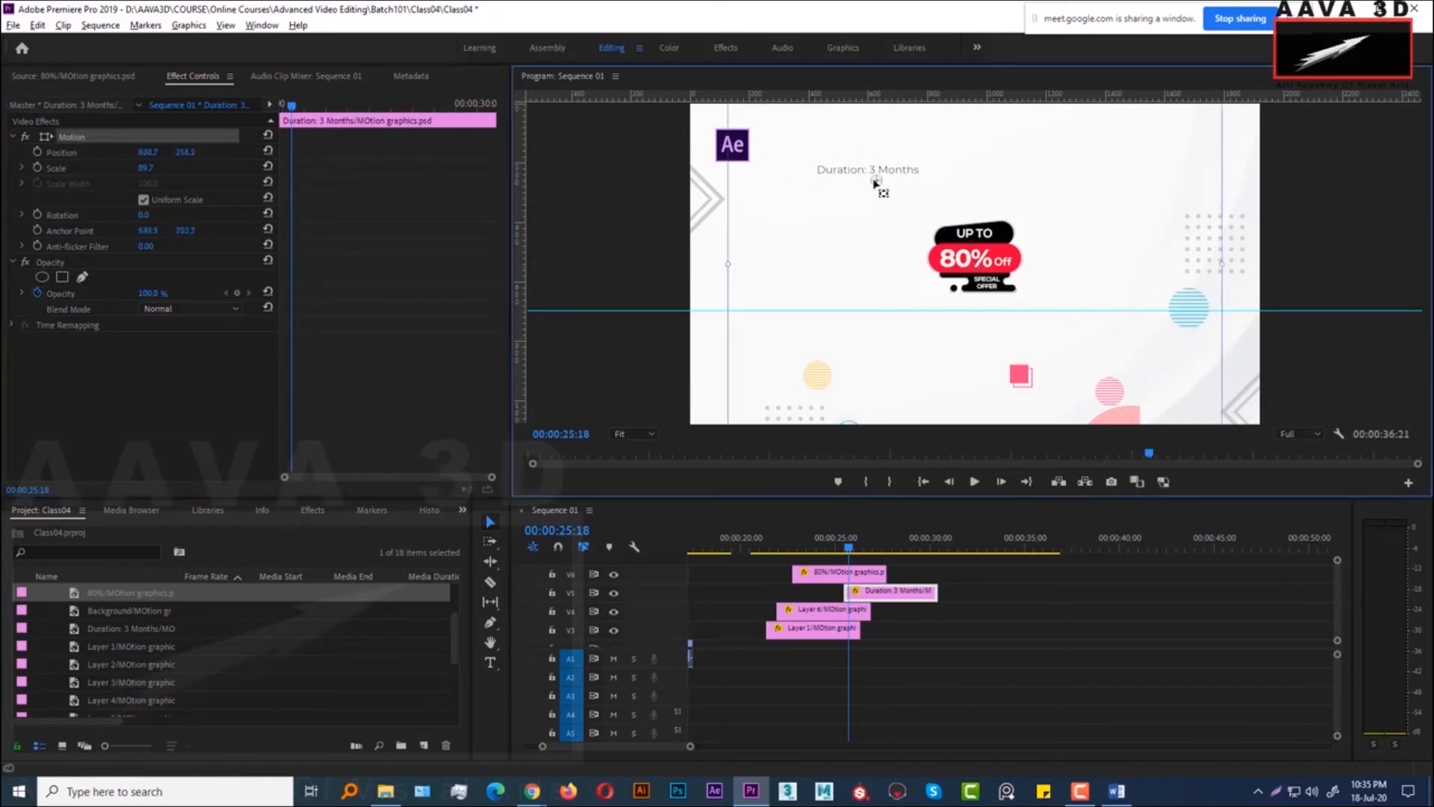
Enlarge the Duration: 3 Months layer to a Scale of 144.7 and place its text over the 80% badge
{"action": "mouse_move", "coordinate": [149, 171]}
{"action": "left_mouse_down"}
{"action": "mouse_move", "coordinate": [179, 169]}
{"action": "mouse_move", "coordinate": [159, 169]}
{"action": "left_mouse_up"}
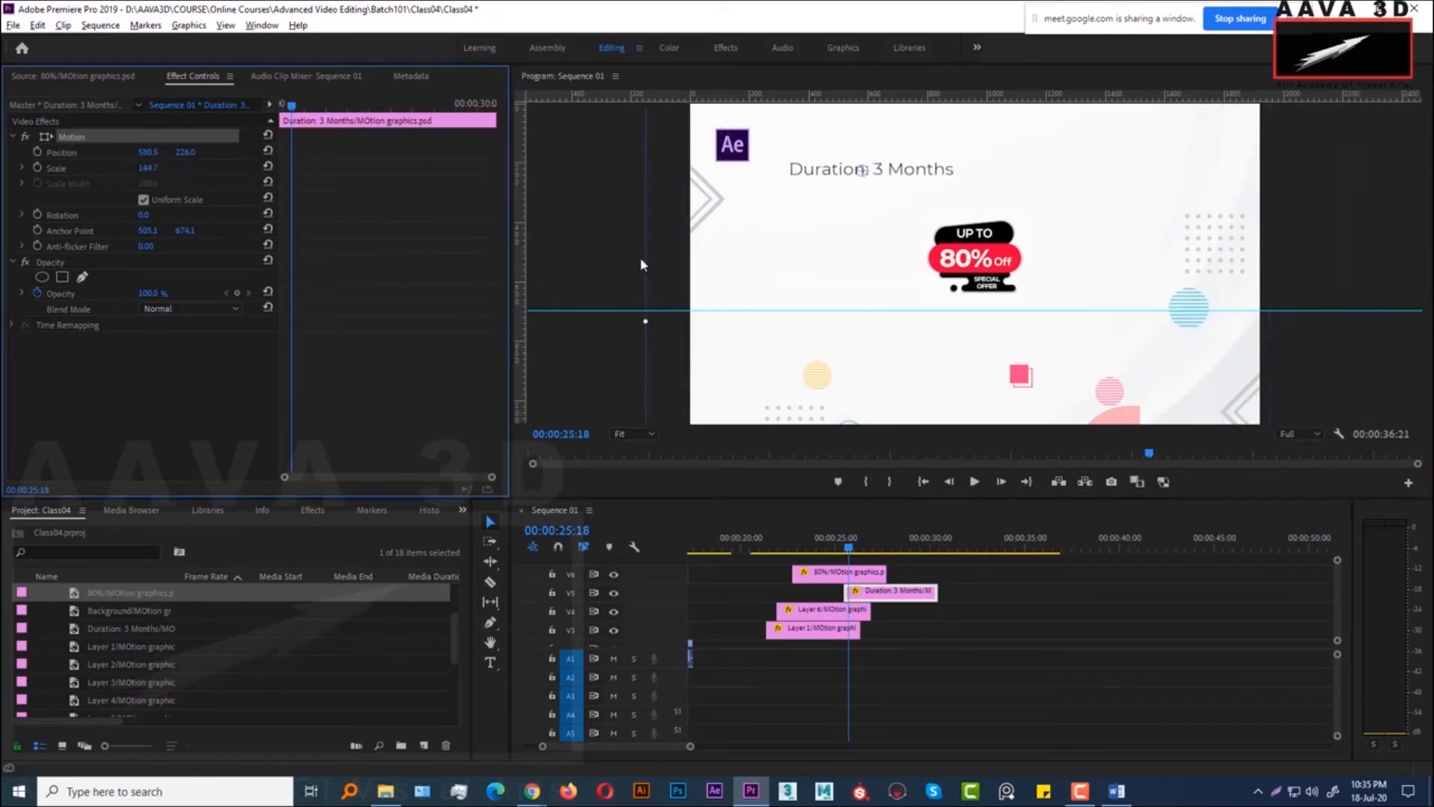
{"action": "left_click_drag", "start_coordinate": [823, 174], "coordinate": [962, 259]}
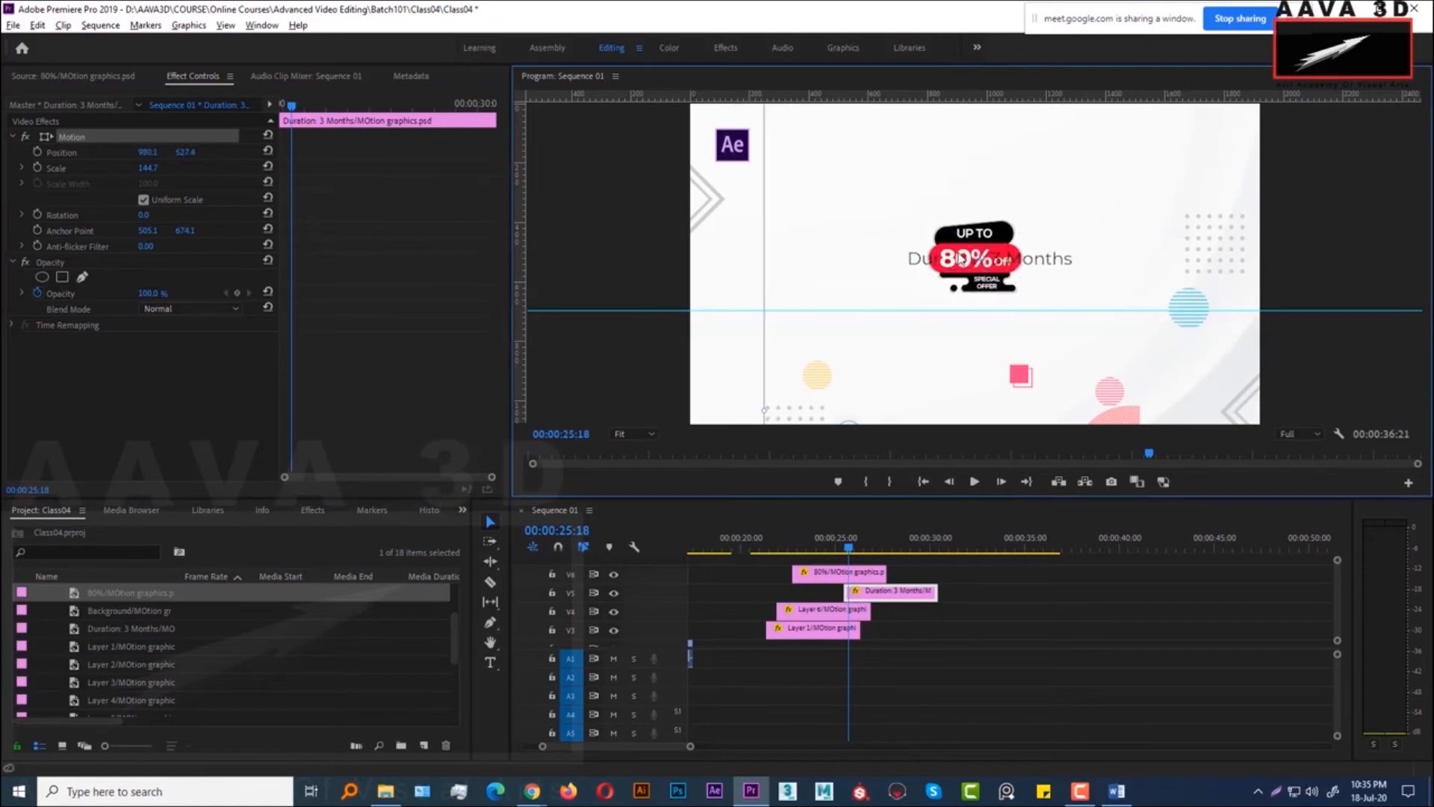
{"action": "left_click", "coordinate": [964, 588]}
Restack the clips with Layer 6 on V5, Layer 1 on V4 and Duration: 3 Months on V3 starting at about 00:00:23:09
{"action": "left_click", "coordinate": [831, 608]}
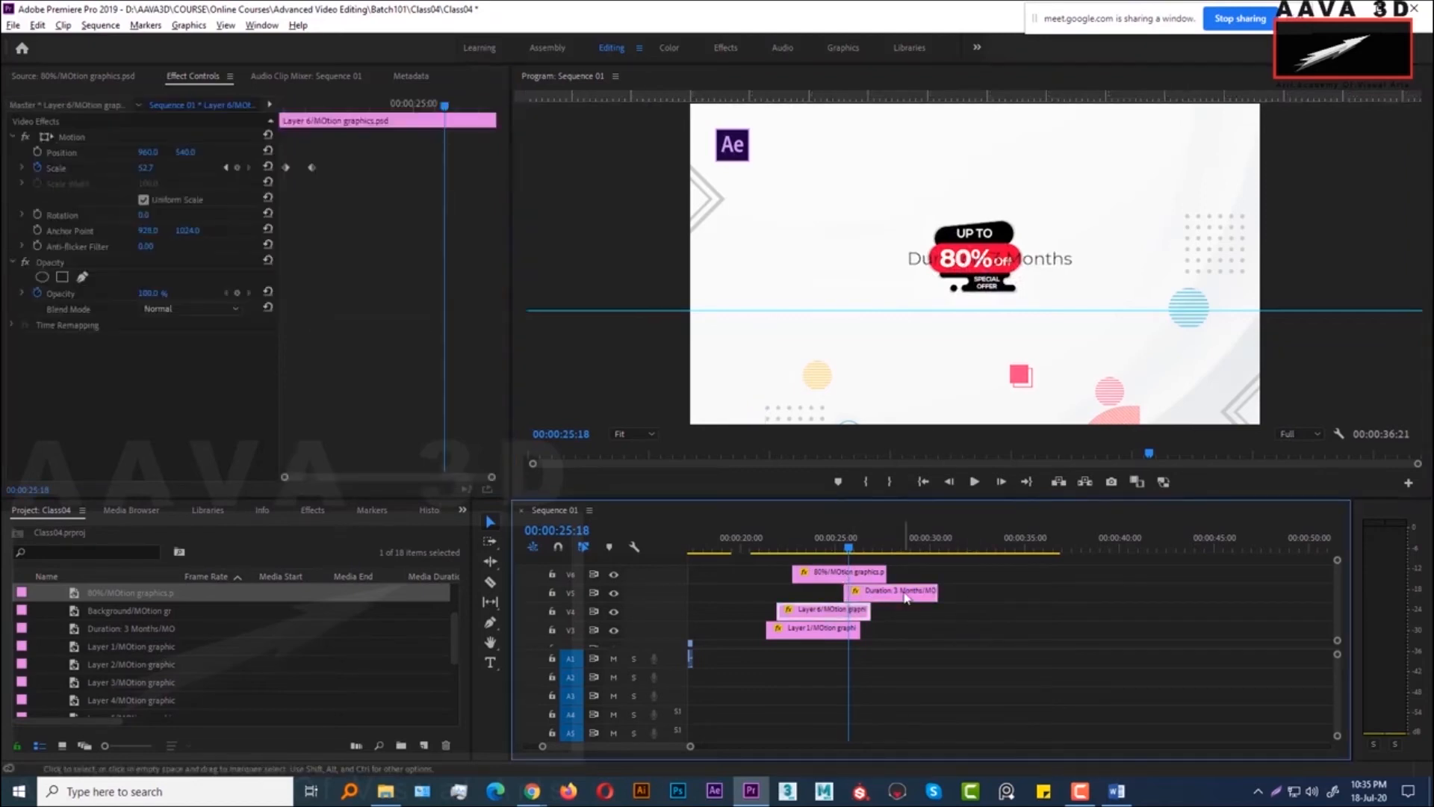
{"action": "left_click_drag", "start_coordinate": [887, 598], "coordinate": [960, 597]}
{"action": "mouse_move", "coordinate": [825, 609]}
{"action": "left_mouse_down"}
{"action": "mouse_move", "coordinate": [821, 591]}
{"action": "mouse_move", "coordinate": [820, 634]}
{"action": "mouse_move", "coordinate": [816, 616]}
{"action": "left_mouse_up"}
{"action": "left_click_drag", "start_coordinate": [942, 599], "coordinate": [829, 631]}
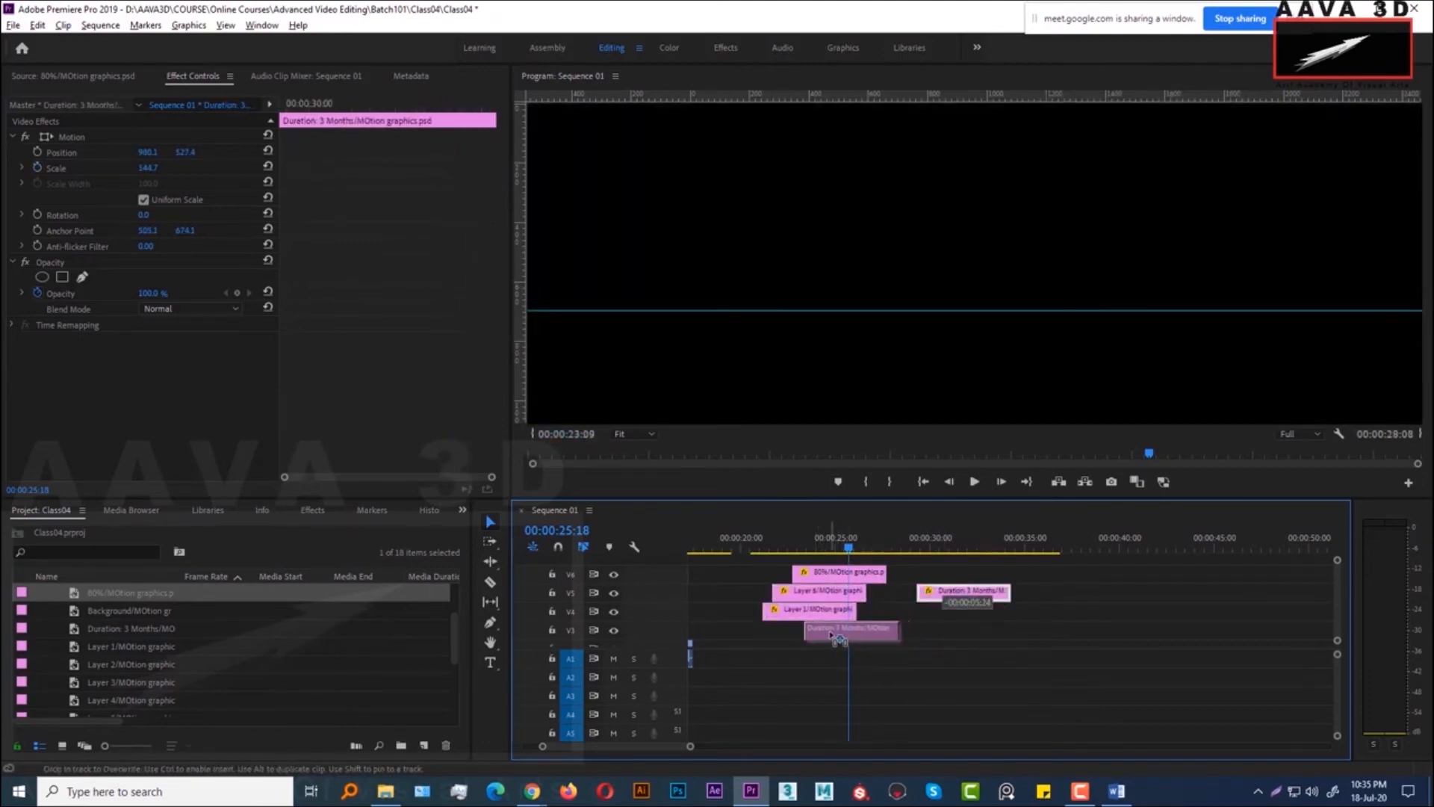
Reduce the Duration: 3 Months layer's Scale to 97.7 with the playhead at 00:00:23:23
{"action": "left_click_drag", "start_coordinate": [818, 545], "coordinate": [824, 550]}
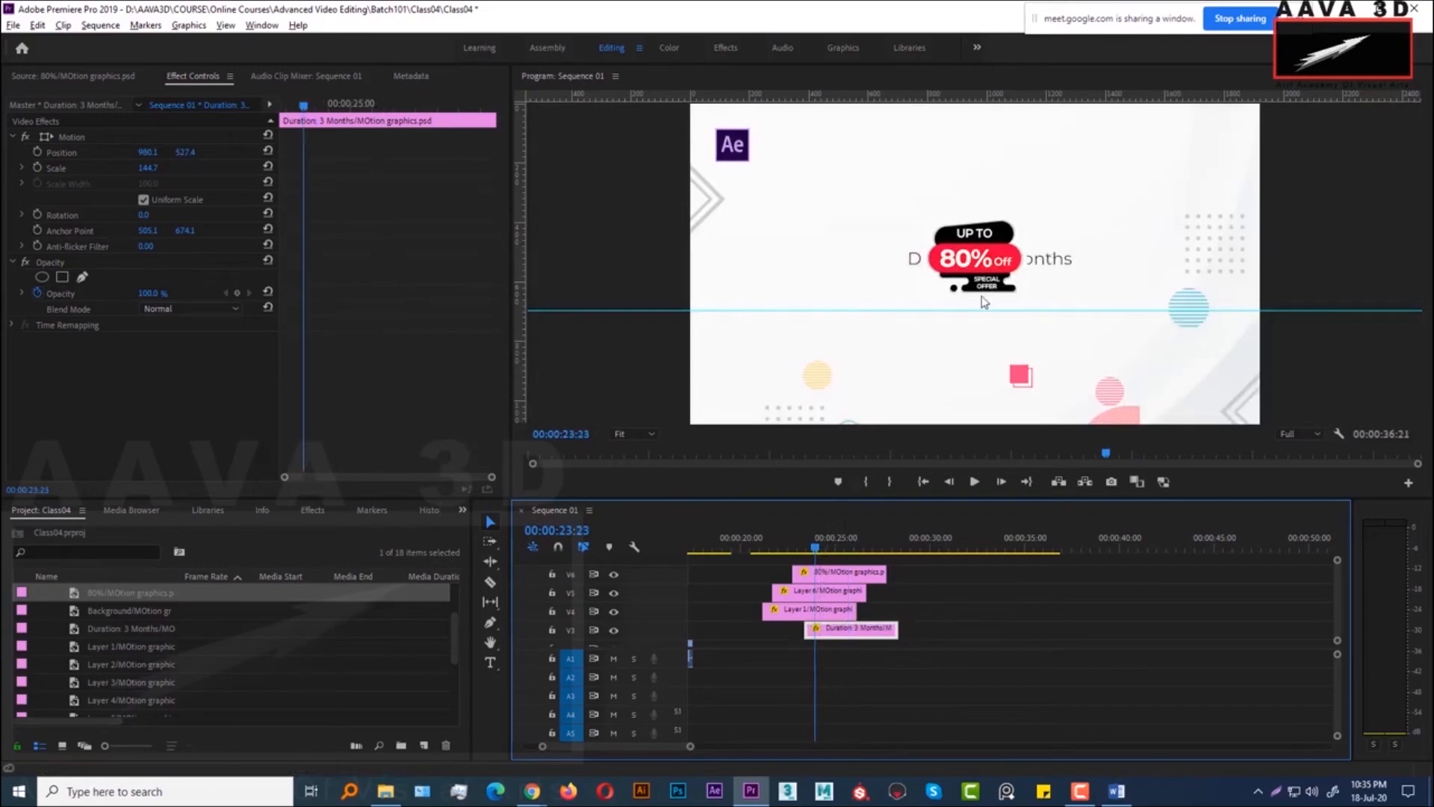
{"action": "left_click_drag", "start_coordinate": [150, 172], "coordinate": [116, 179]}
{"action": "left_click", "coordinate": [1018, 270]}
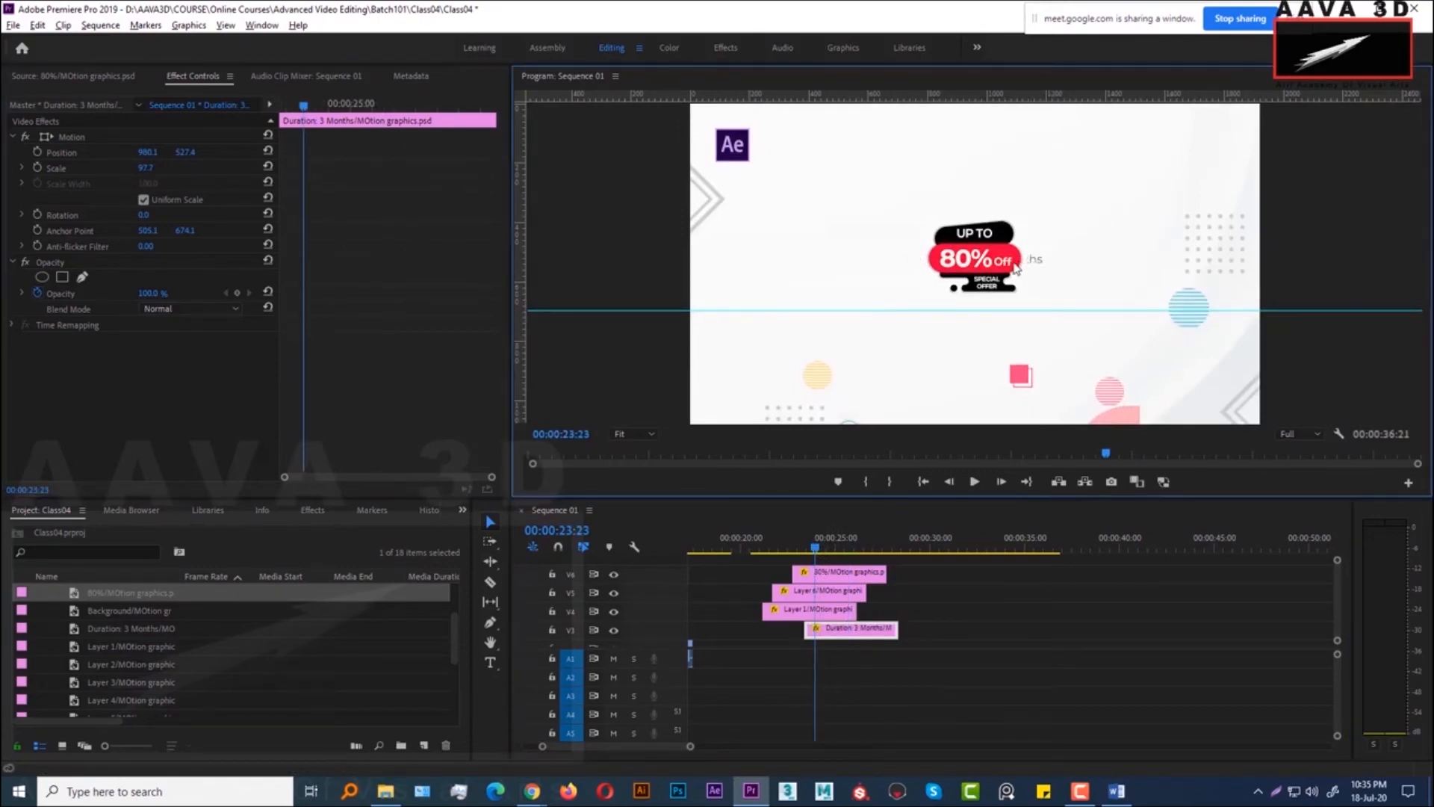
Hide the Duration: 3 Months text behind the 80% badge with Position 936.1, 530.4 and Scale 91.7
{"action": "left_click", "coordinate": [1038, 267]}
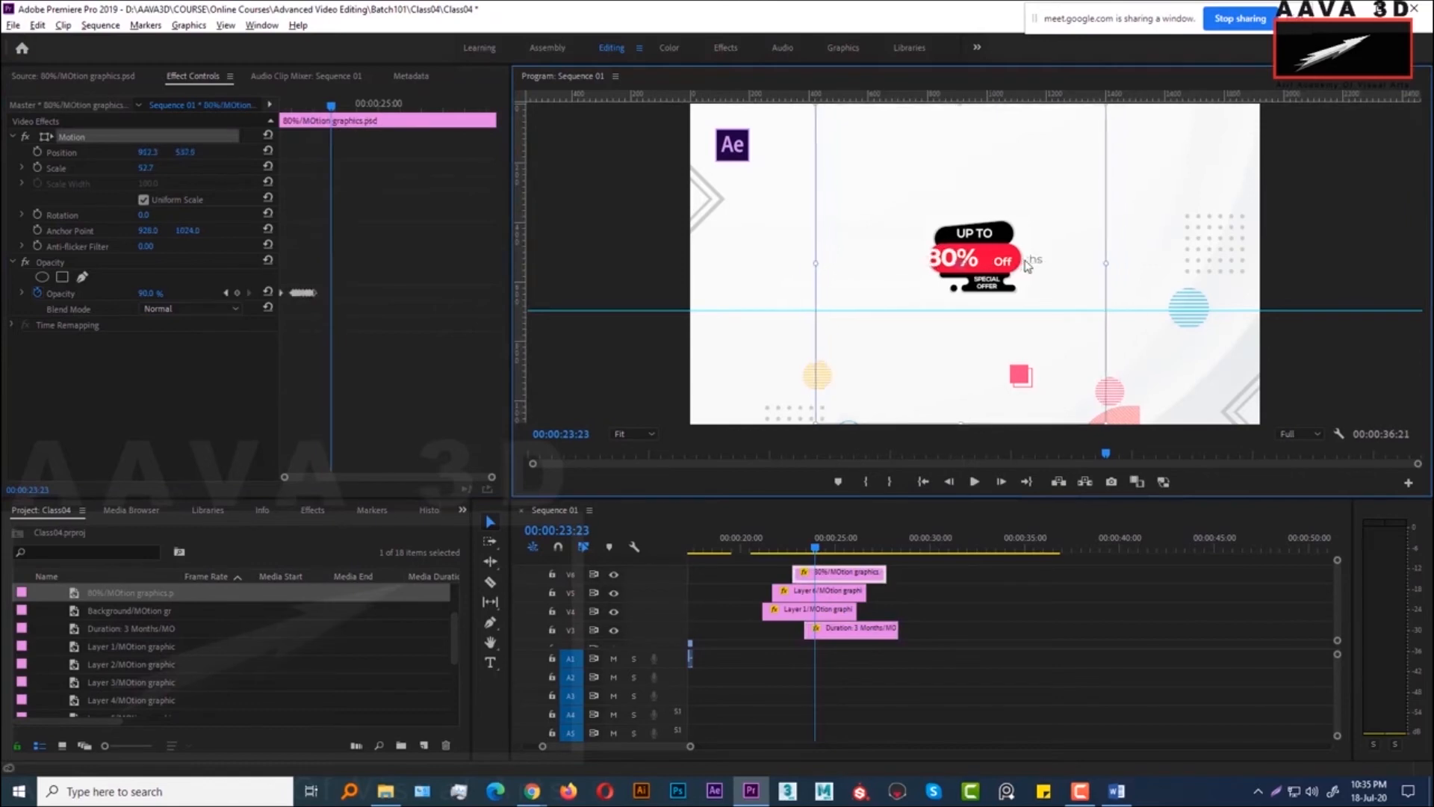
{"action": "left_click", "coordinate": [859, 629]}
{"action": "double_click", "coordinate": [889, 630]}
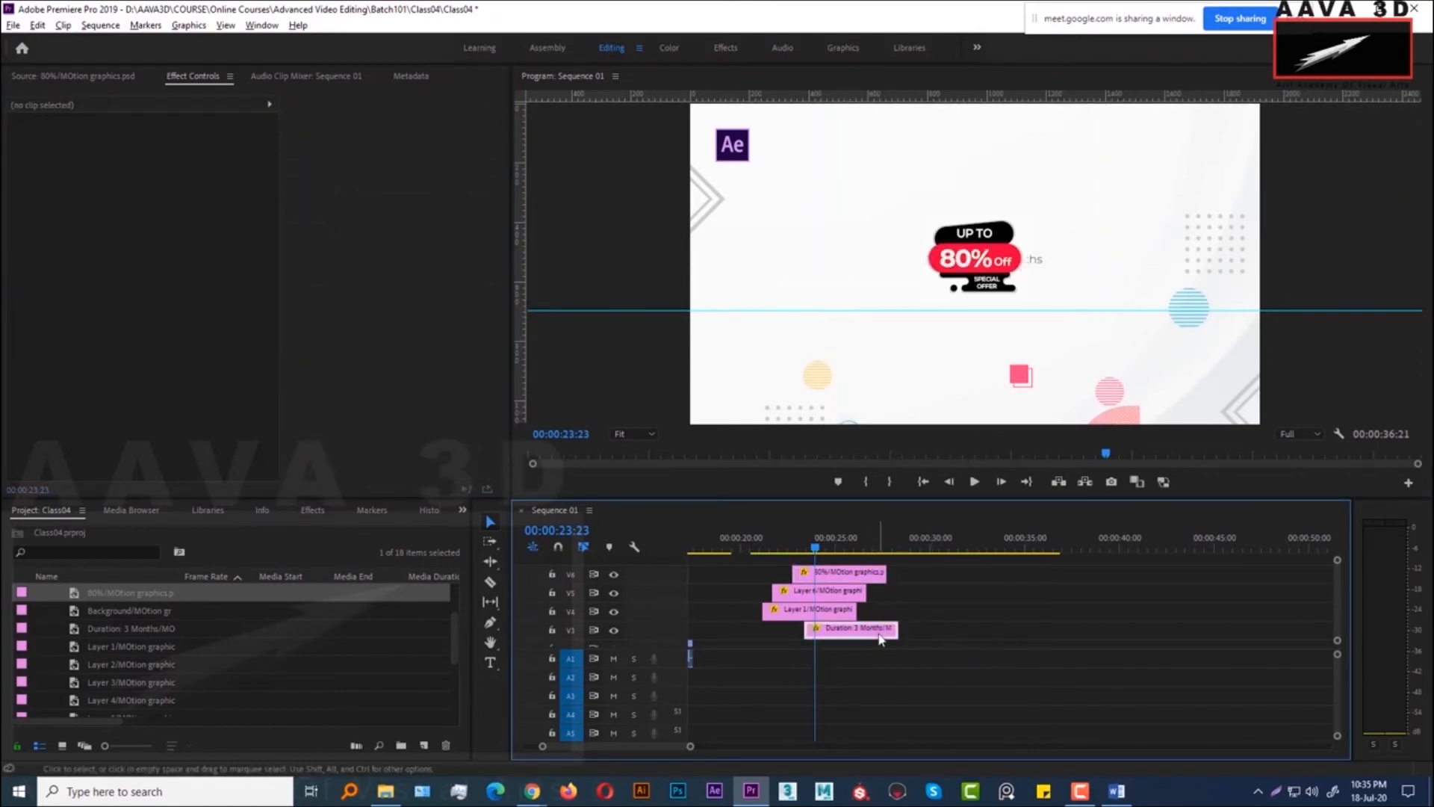
{"action": "left_click", "coordinate": [359, 77]}
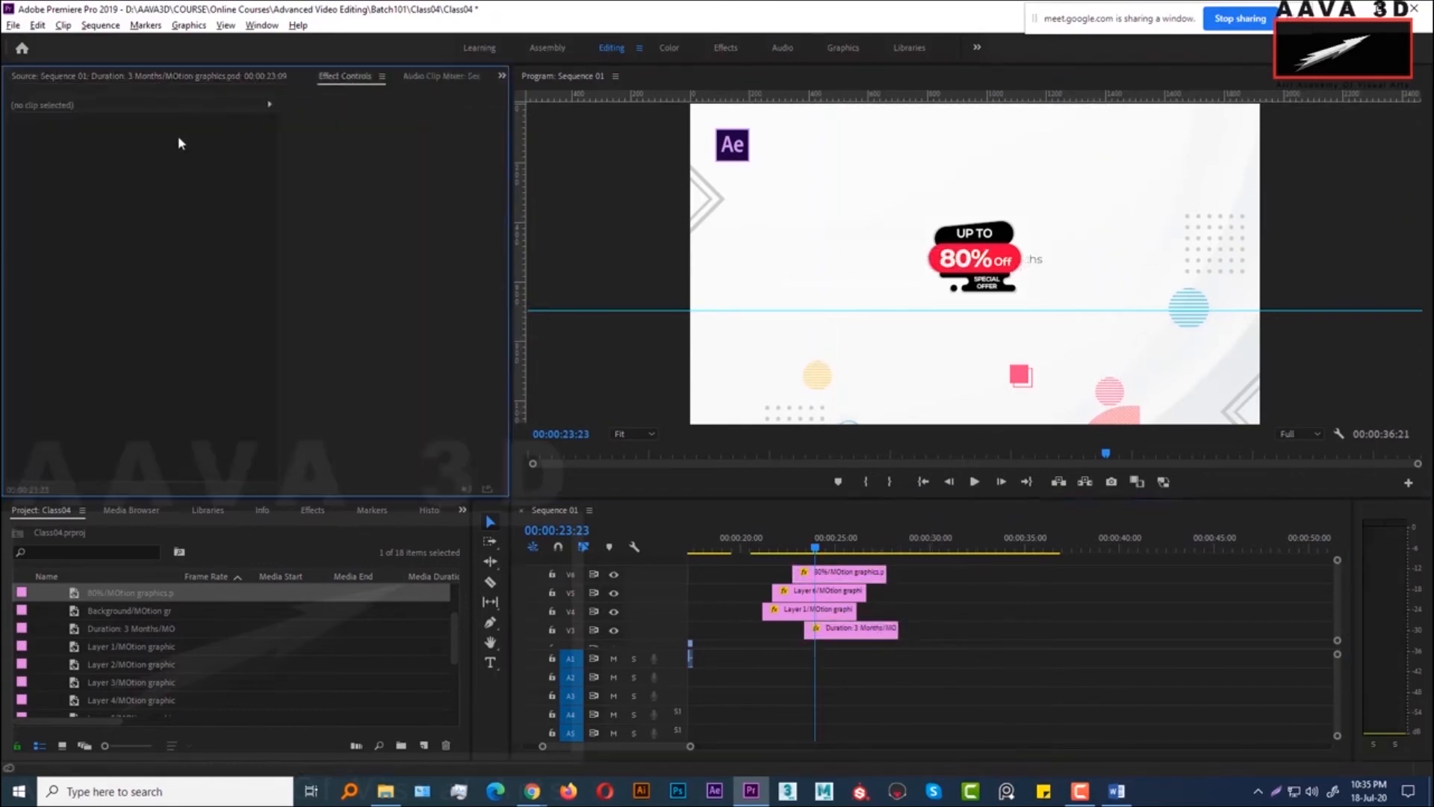
{"action": "left_click", "coordinate": [859, 629]}
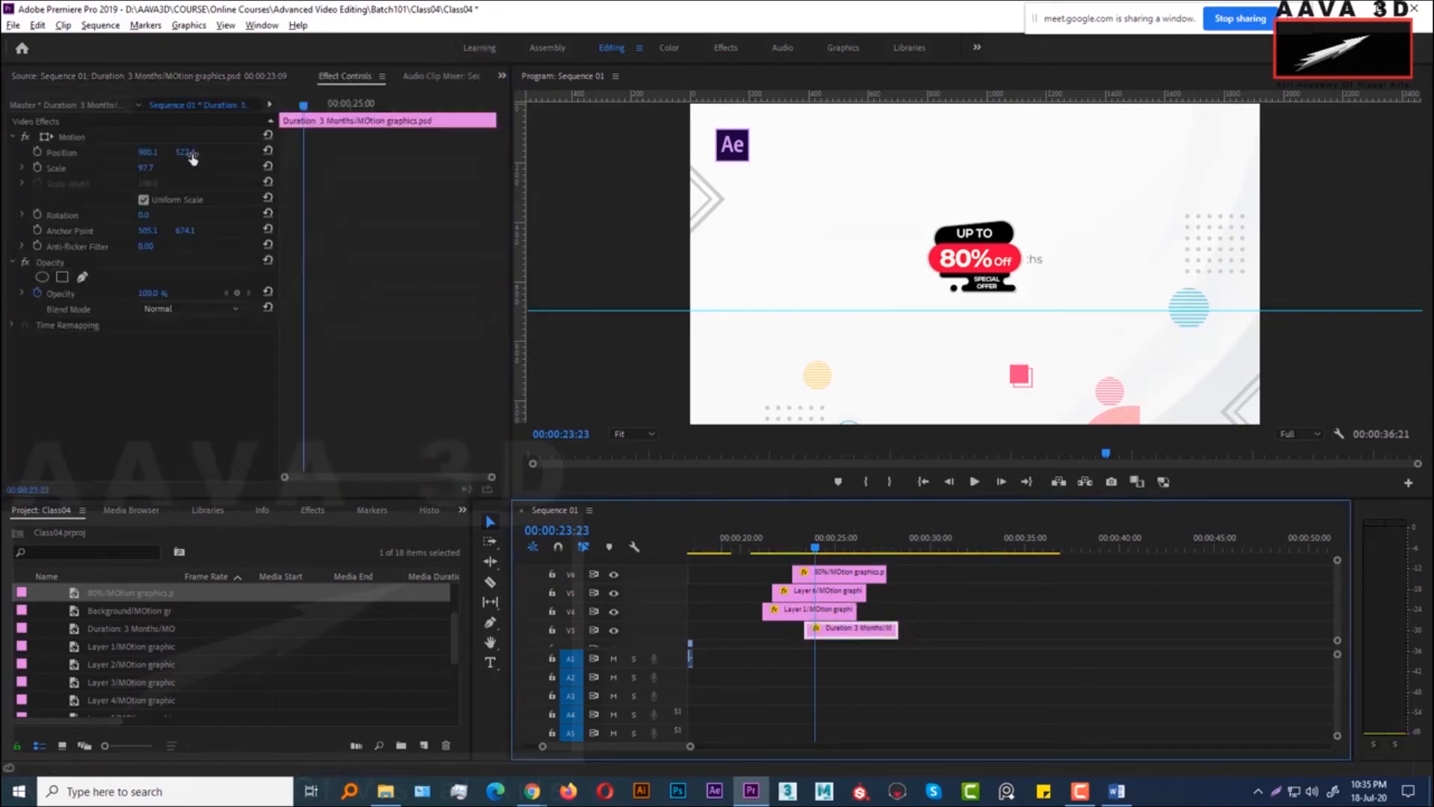
{"action": "left_click_drag", "start_coordinate": [193, 158], "coordinate": [138, 170]}
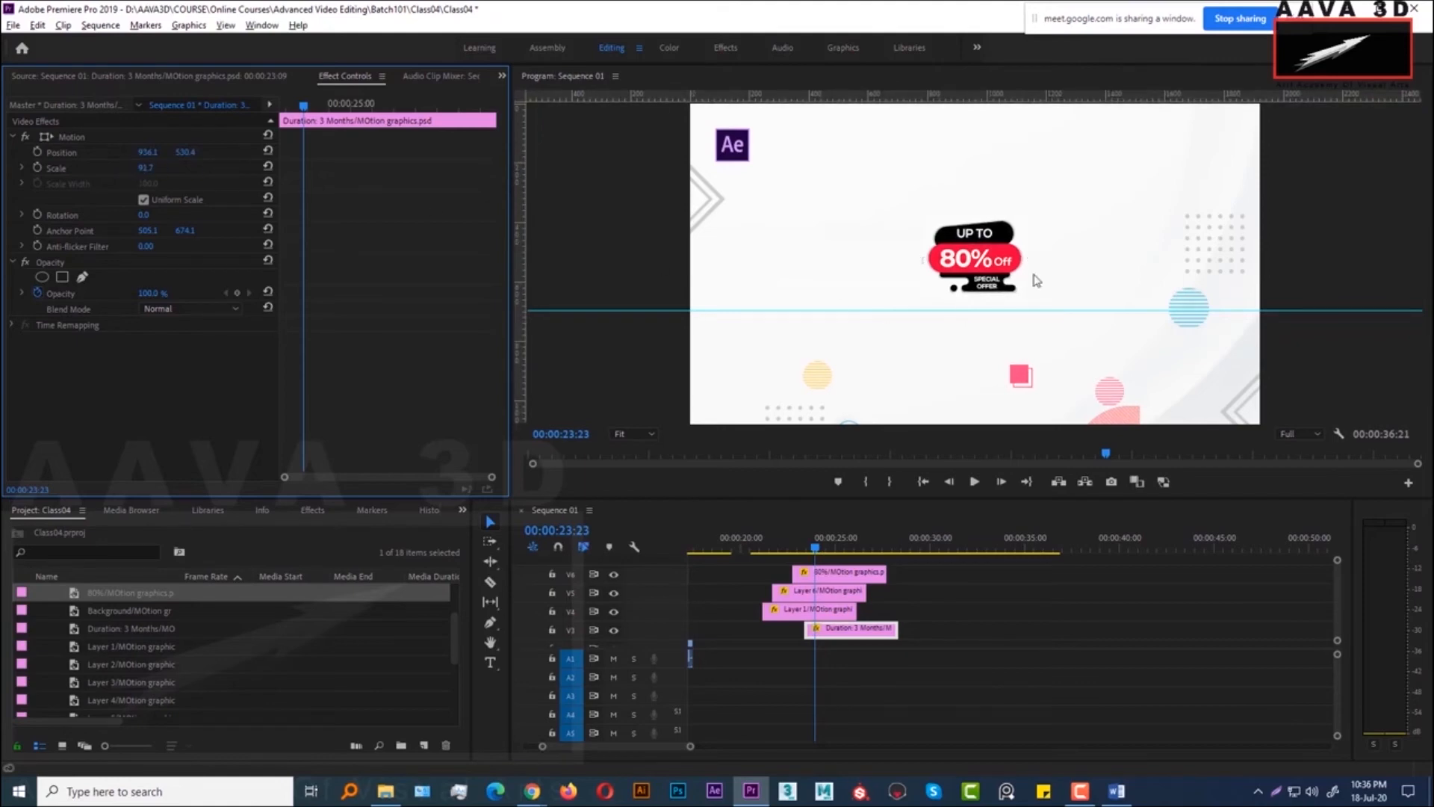
{"action": "key", "text": "Left"}
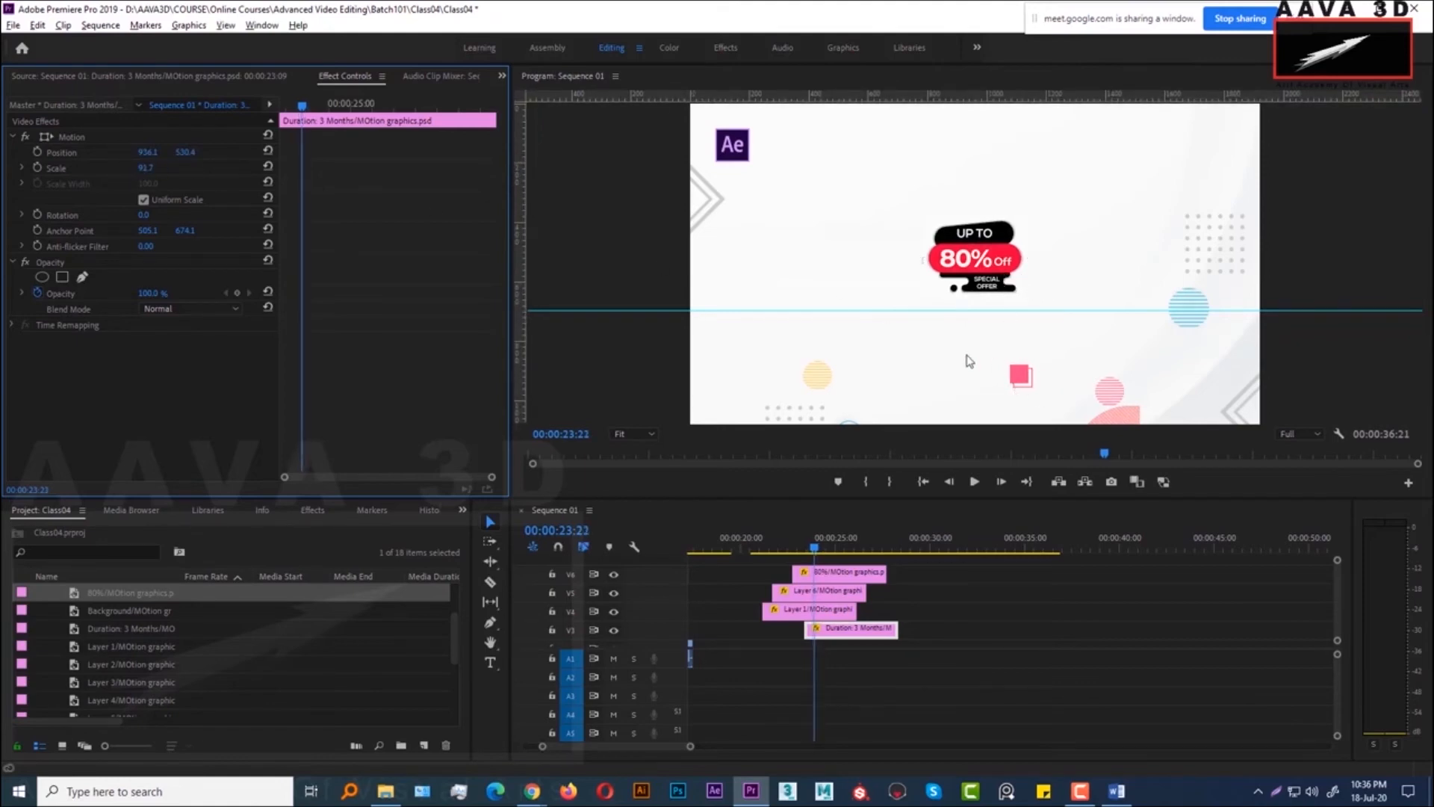
Start Position keyframing on the Duration: 3 Months layer at its first frame, 00:00:23:09
{"action": "left_click", "coordinate": [820, 630]}
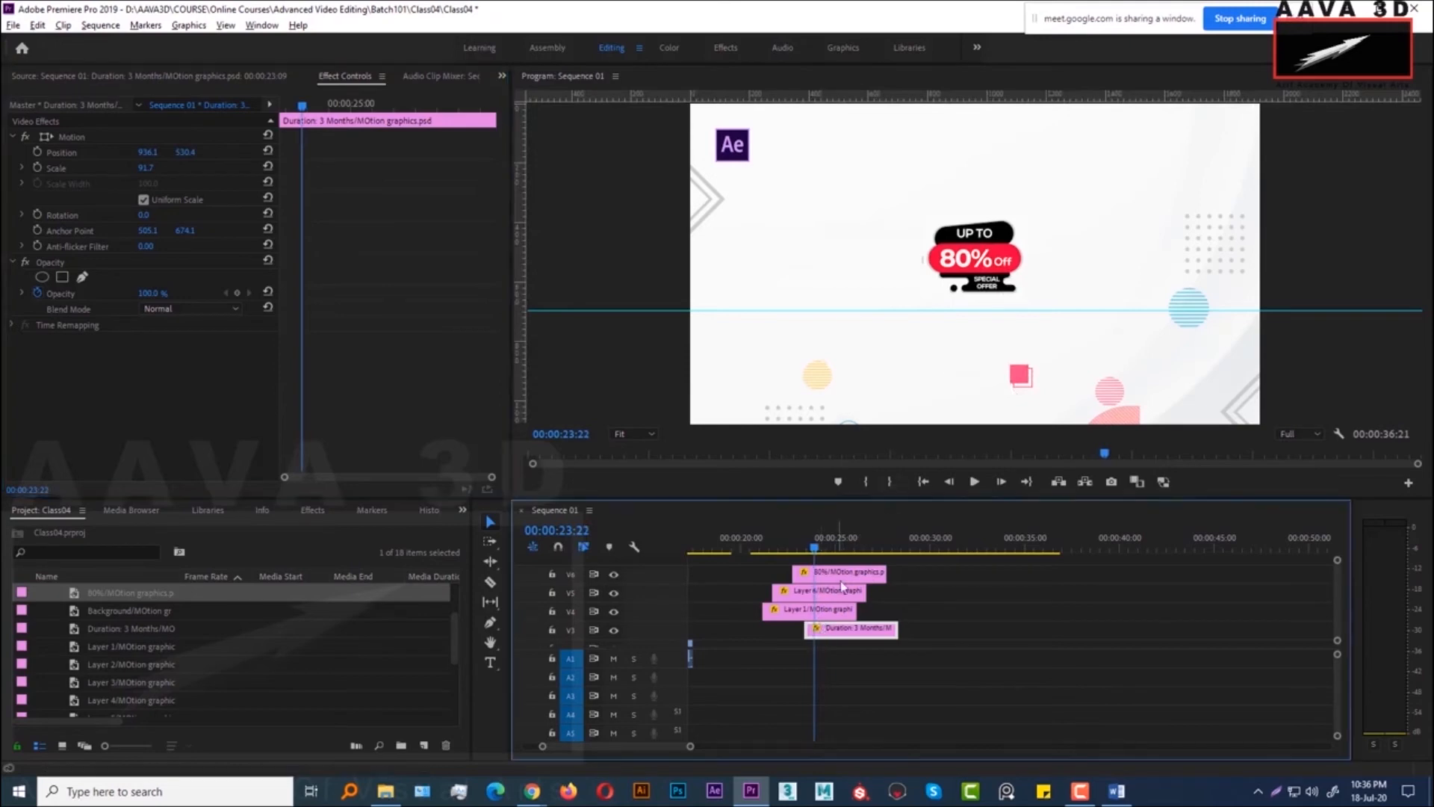
{"action": "left_click", "coordinate": [792, 549]}
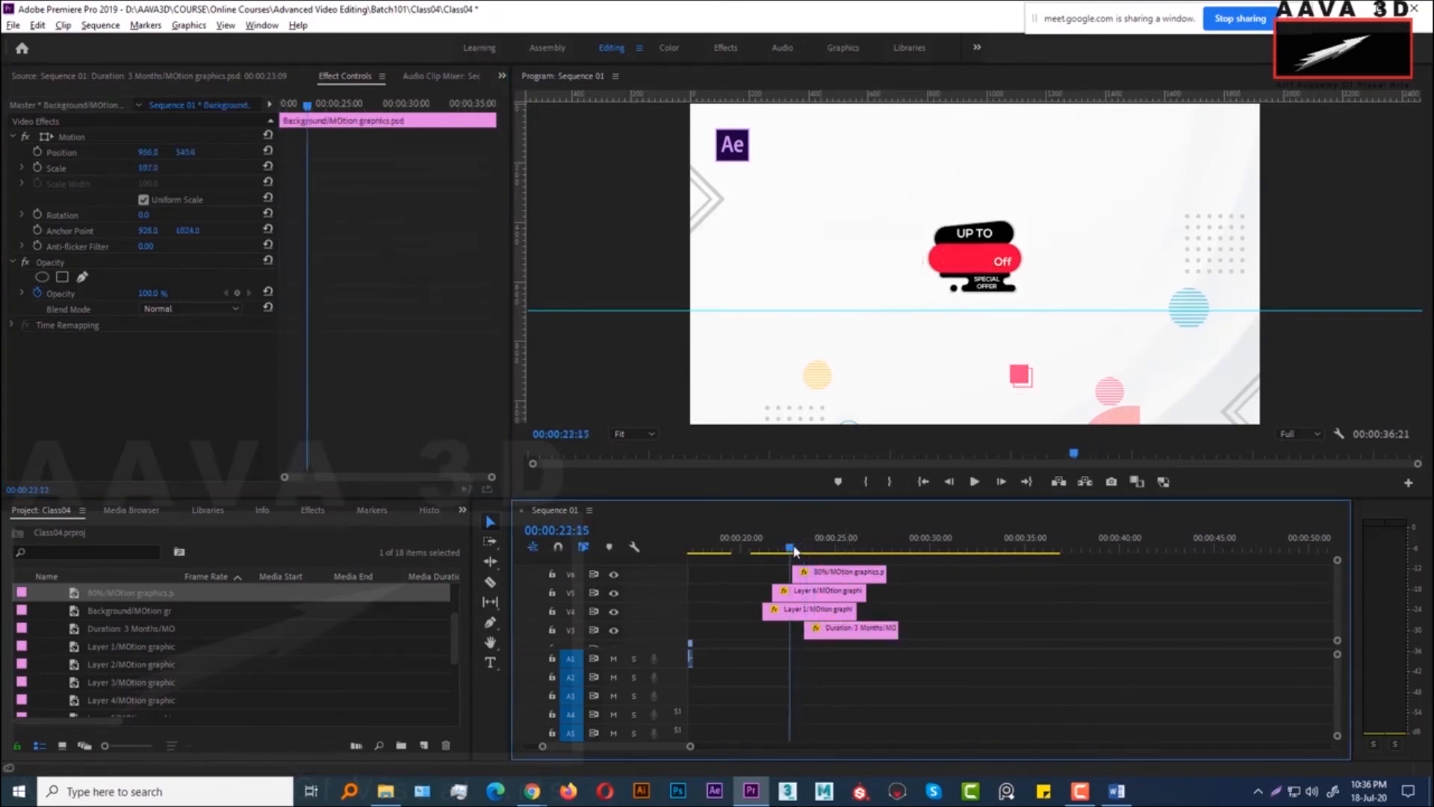
{"action": "left_click_drag", "start_coordinate": [794, 551], "coordinate": [804, 551]}
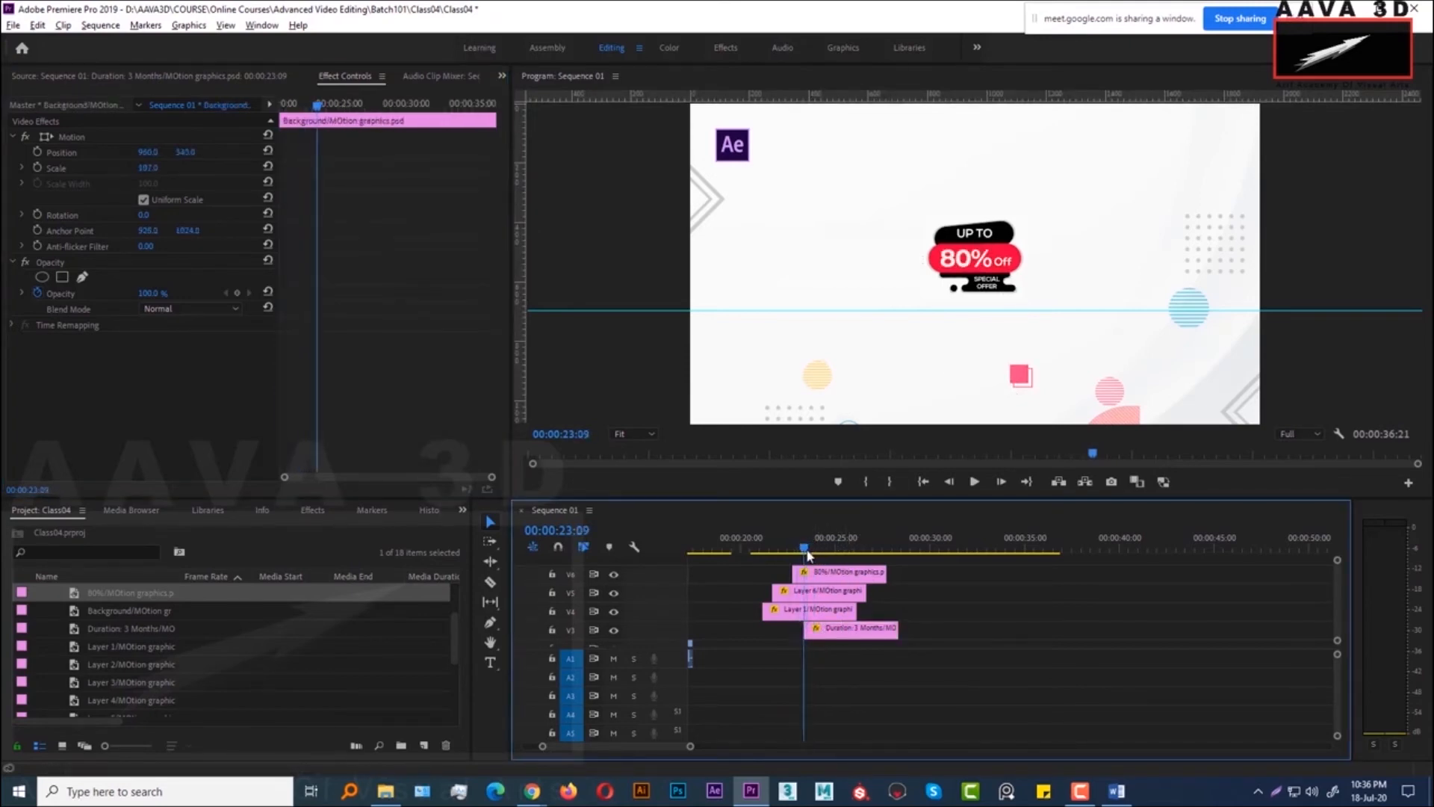
{"action": "left_click", "coordinate": [820, 633]}
{"action": "left_click", "coordinate": [36, 151]}
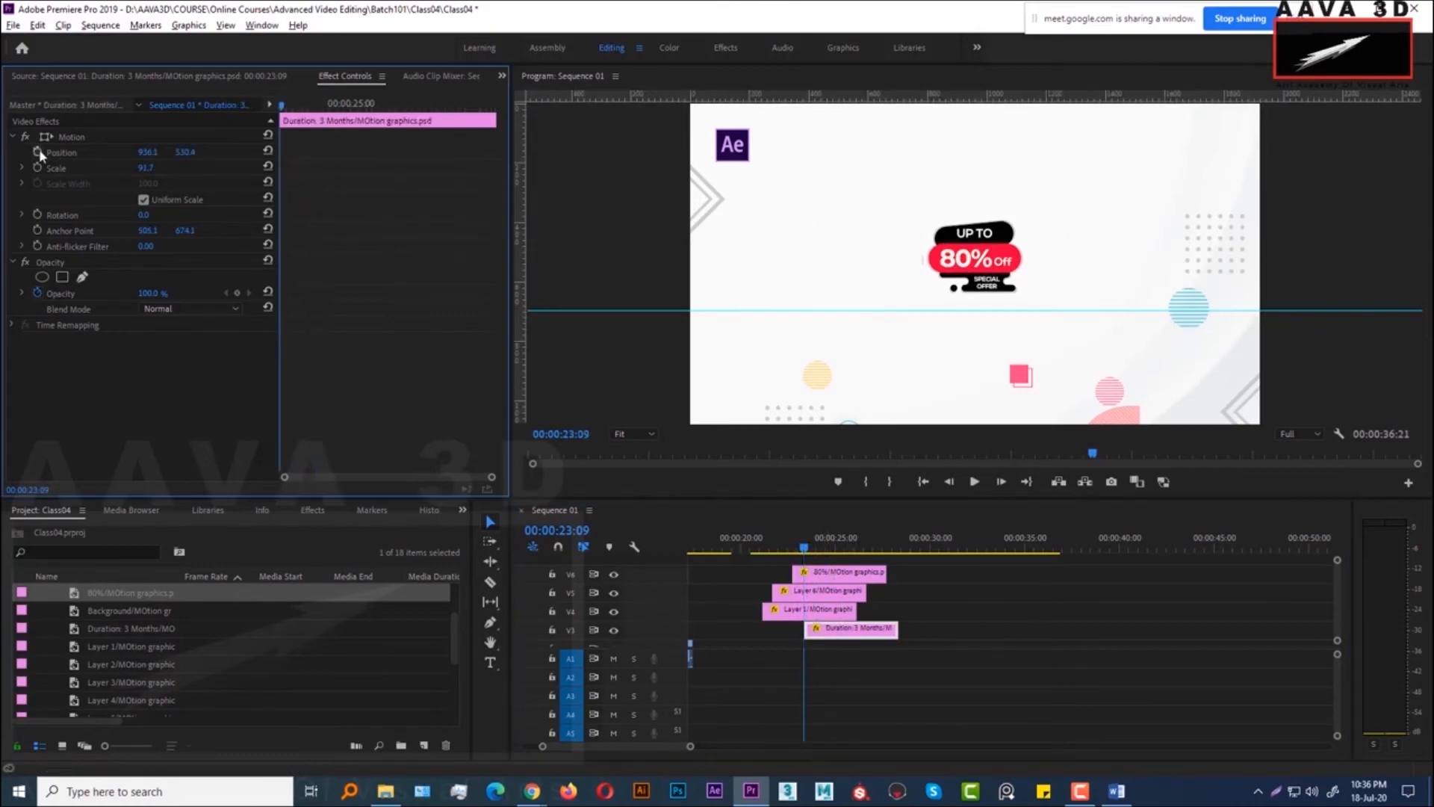
Add a second Position keyframe at 00:00:23:19, lowering the Duration: 3 Months text beneath the badge to a vertical position of 723.4
{"action": "left_click_drag", "start_coordinate": [287, 110], "coordinate": [299, 110]}
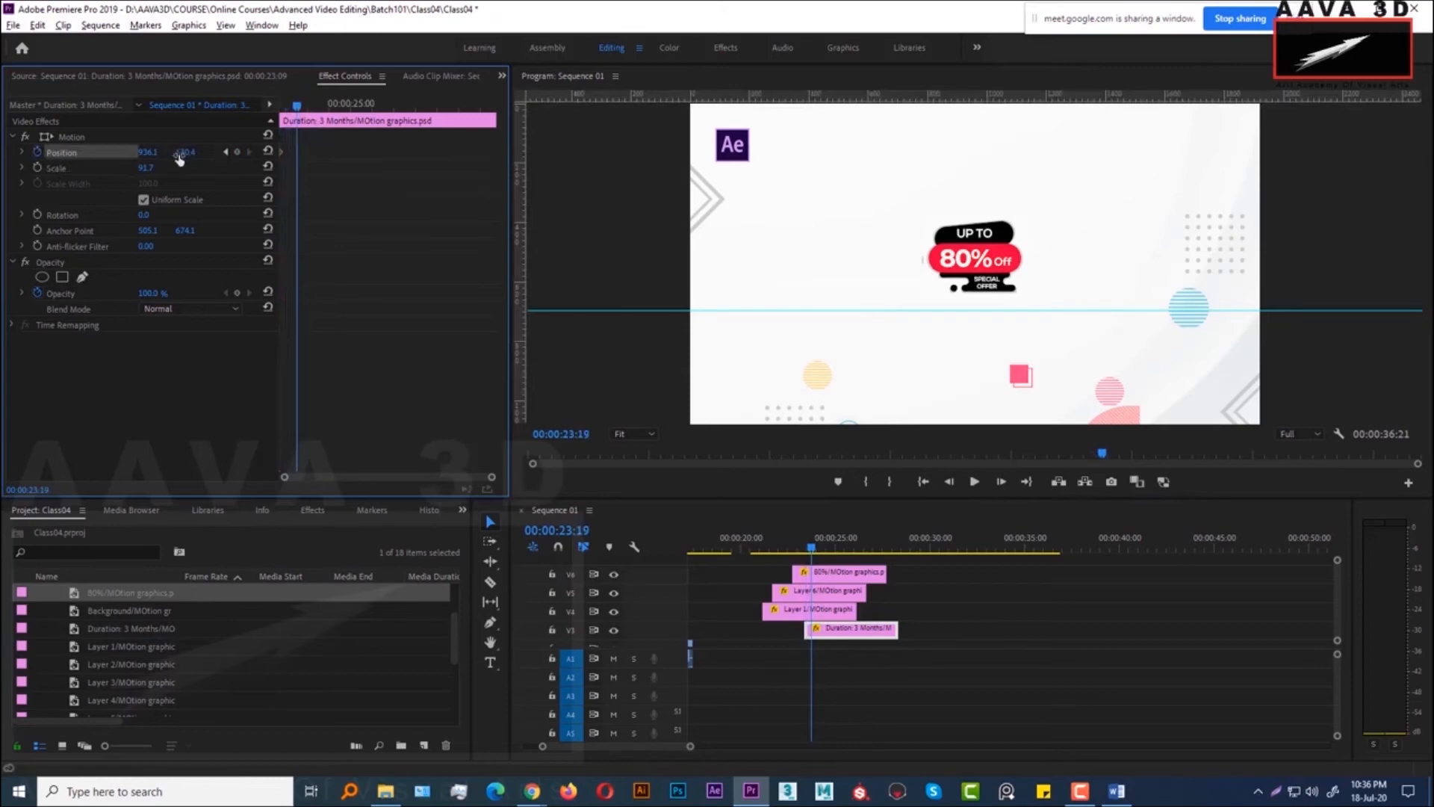
{"action": "left_click_drag", "start_coordinate": [179, 160], "coordinate": [160, 156]}
{"action": "left_click_drag", "start_coordinate": [279, 163], "coordinate": [332, 165]}
{"action": "mouse_move", "coordinate": [818, 547]}
{"action": "left_mouse_down"}
{"action": "mouse_move", "coordinate": [803, 549]}
{"action": "mouse_move", "coordinate": [818, 549]}
{"action": "left_mouse_up"}
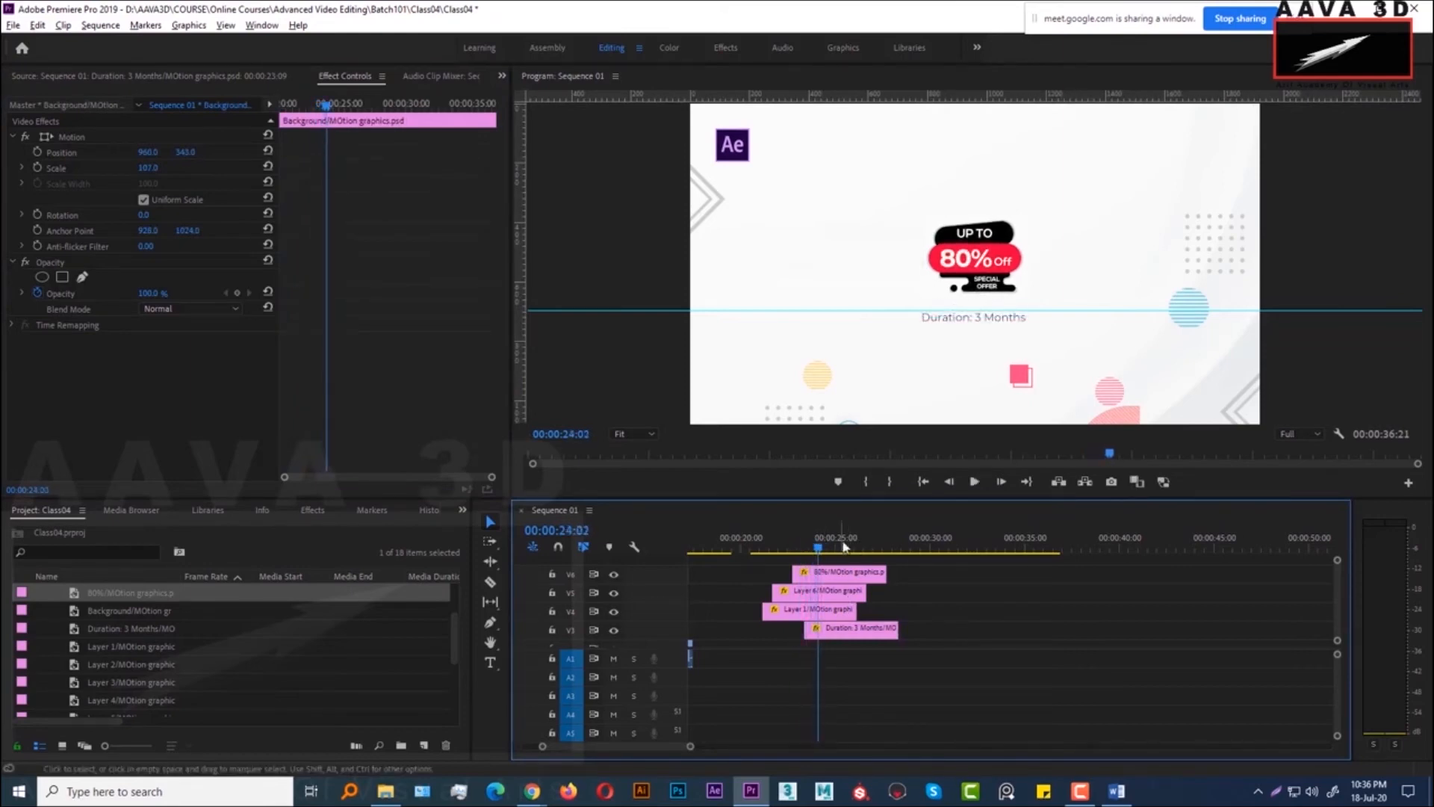
Go back to the Duration: 3 Months layer's first Position keyframe and set its Scale to 88
{"action": "left_click", "coordinate": [837, 629]}
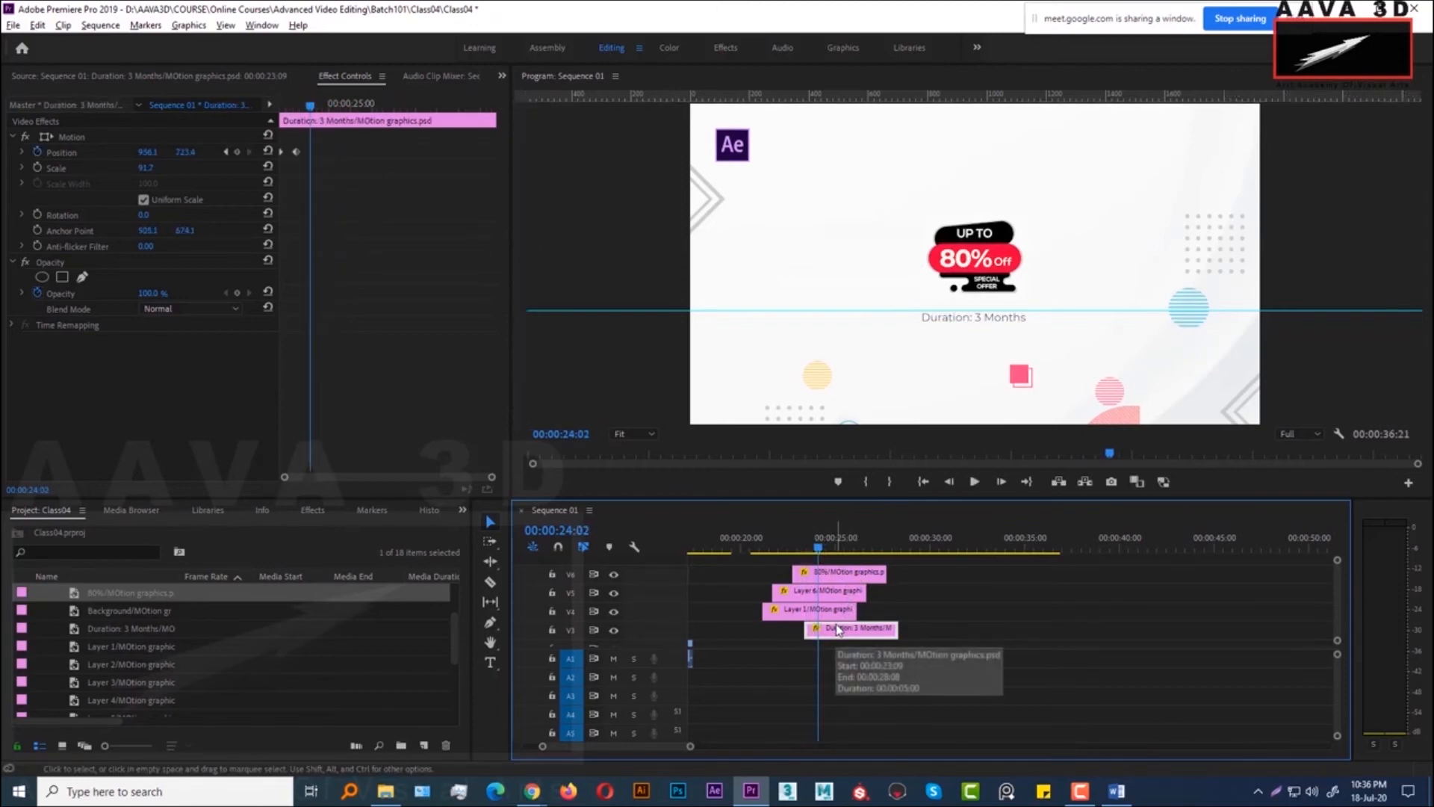
{"action": "left_click", "coordinate": [224, 152]}
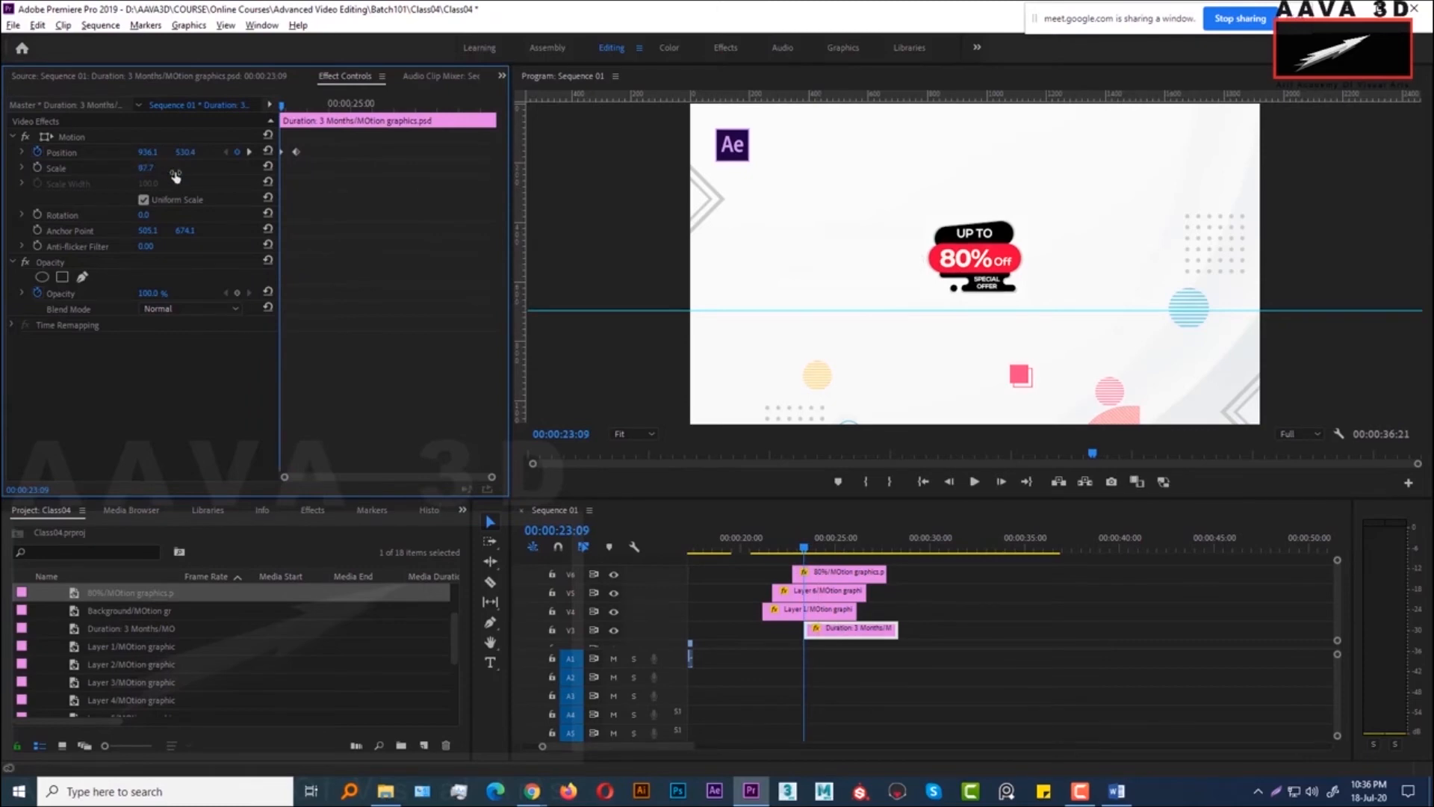
{"action": "left_click", "coordinate": [143, 168]}
{"action": "type", "text": "88"}
{"action": "key", "text": "Return"}
Play the sequence from before 00:00:23:09 to check how the Duration: 3 Months text slides out from the badge
{"action": "left_click_drag", "start_coordinate": [804, 551], "coordinate": [784, 551]}
{"action": "key", "text": "space"}
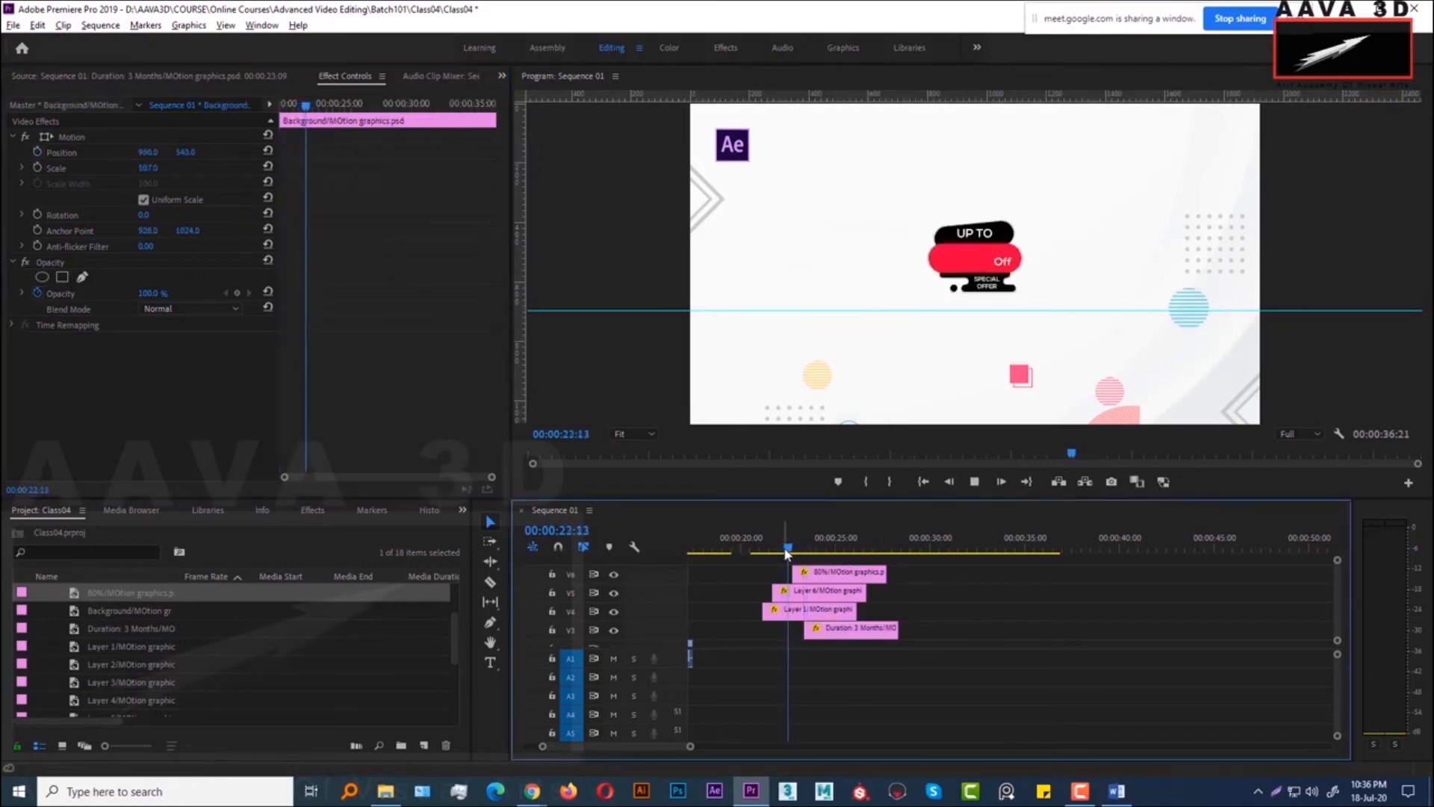
{"action": "key", "text": "space"}
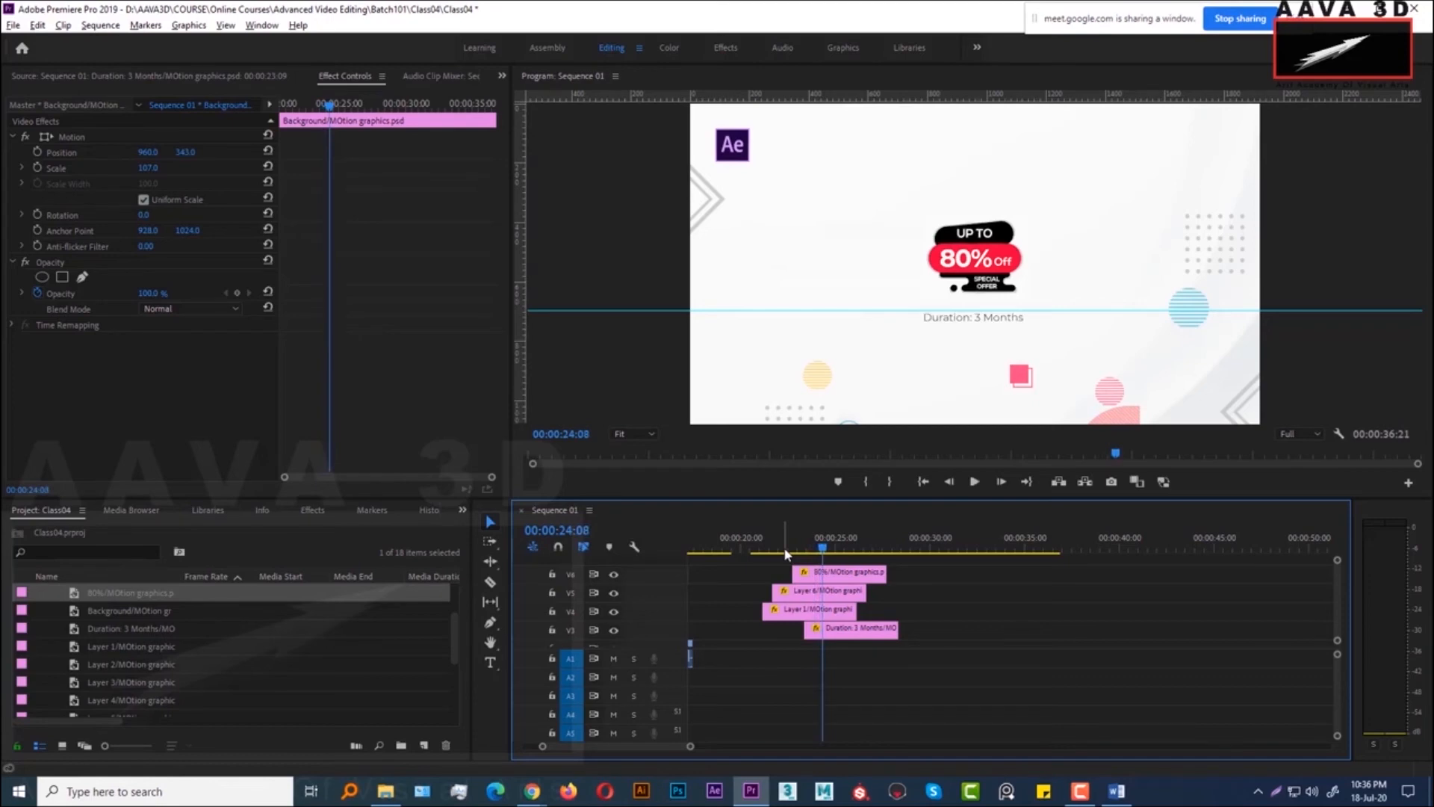
{"action": "key", "text": "space"}
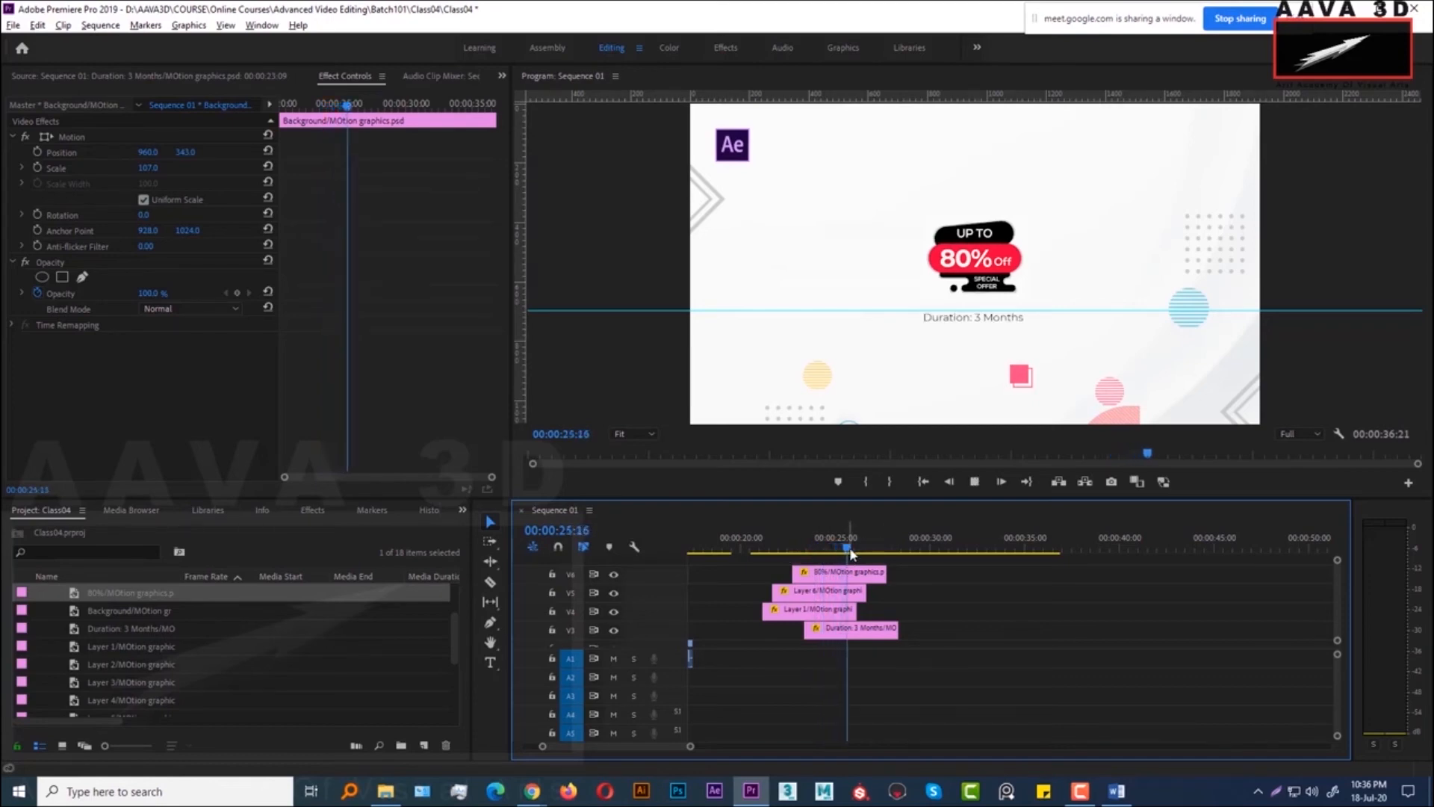
{"action": "left_click", "coordinate": [800, 546]}
{"action": "left_click_drag", "start_coordinate": [802, 546], "coordinate": [797, 546]}
{"action": "key", "text": "space"}
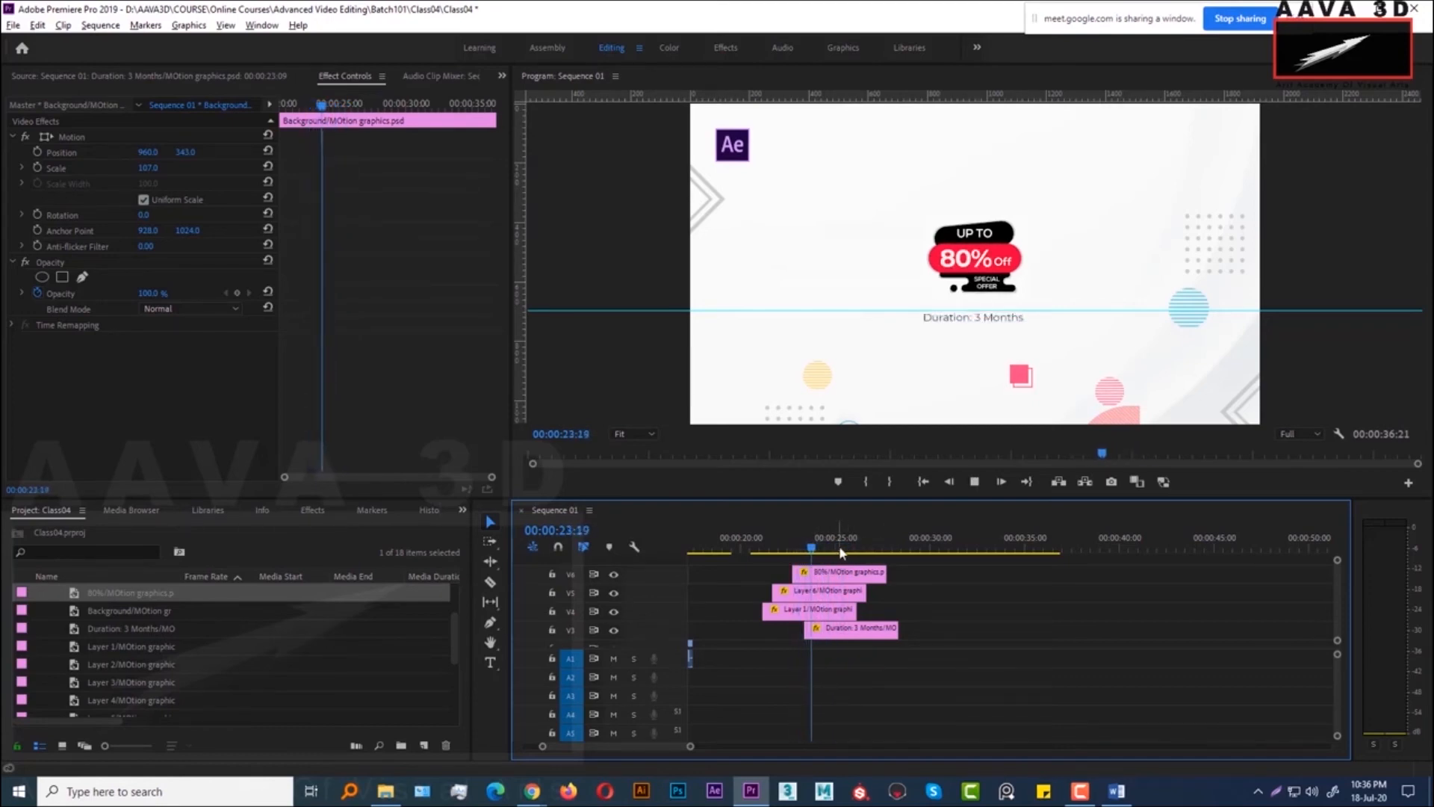
{"action": "key", "text": "space"}
Show more of the timeline and place the playhead at 00:00:37:10, past the existing clips
{"action": "left_click", "coordinate": [991, 602]}
{"action": "key", "text": "minus"}
{"action": "key", "text": "minus"}
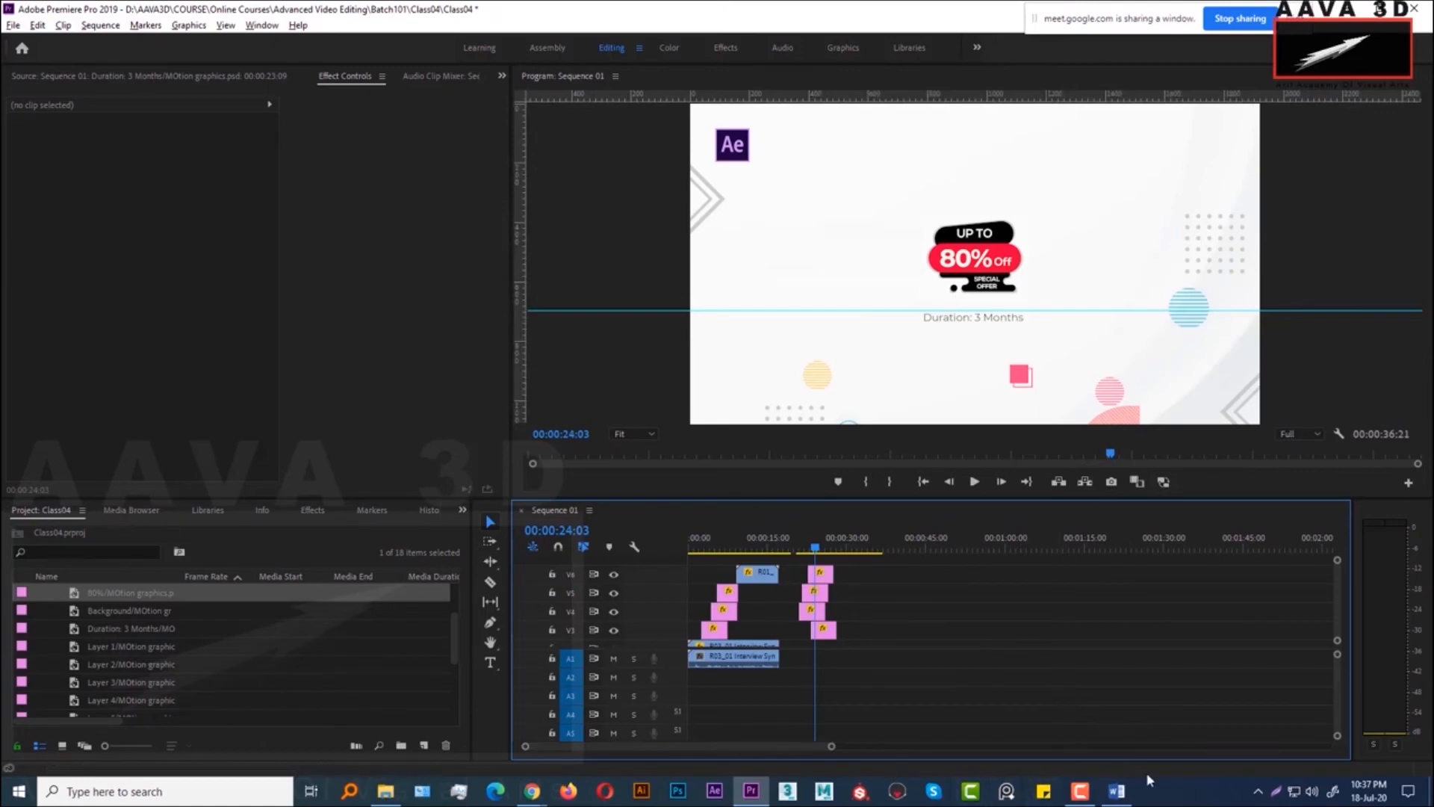
{"action": "left_click_drag", "start_coordinate": [831, 546], "coordinate": [891, 567]}
{"action": "left_click", "coordinate": [900, 580]}
{"action": "scroll", "coordinate": [903, 598], "scroll_direction": "down", "scroll_amount": 2, "text": "alt"}
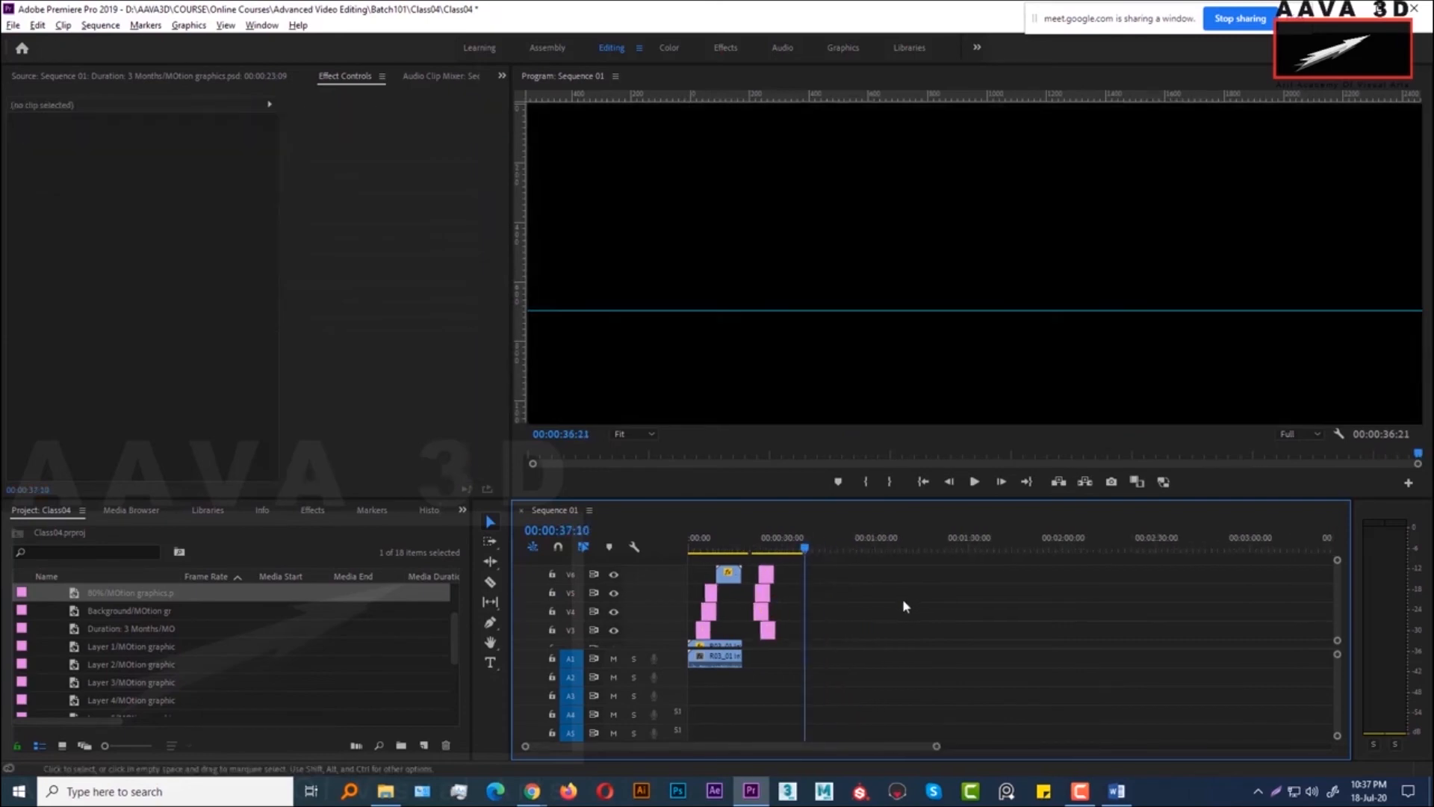
Preview the R01_01 Donuts in Tray.mp4 and R03_01 Interview Sync B Cam source clips from the project
{"action": "left_click", "coordinate": [120, 512]}
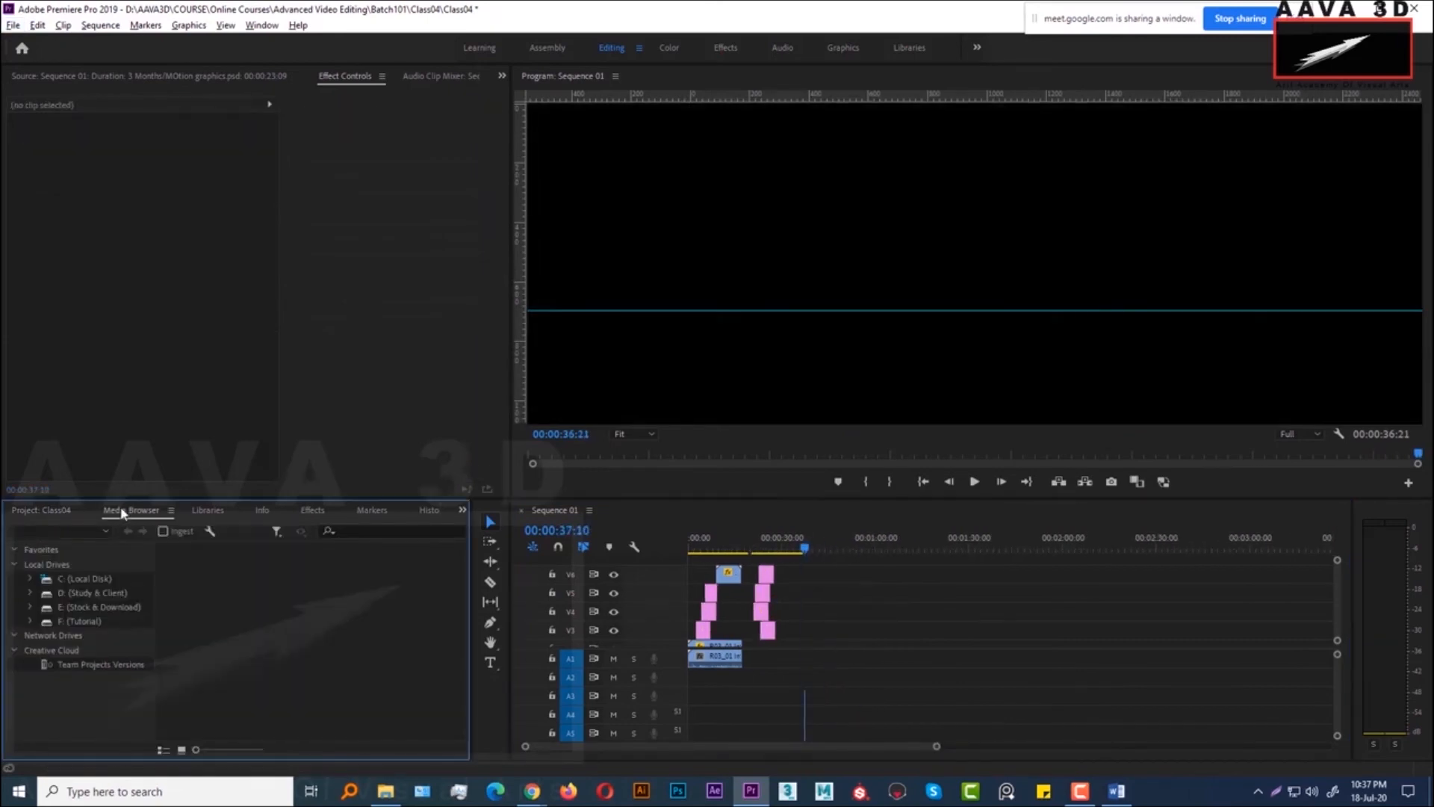
{"action": "left_click", "coordinate": [73, 514]}
{"action": "scroll", "coordinate": [136, 657], "scroll_direction": "down", "scroll_amount": 3}
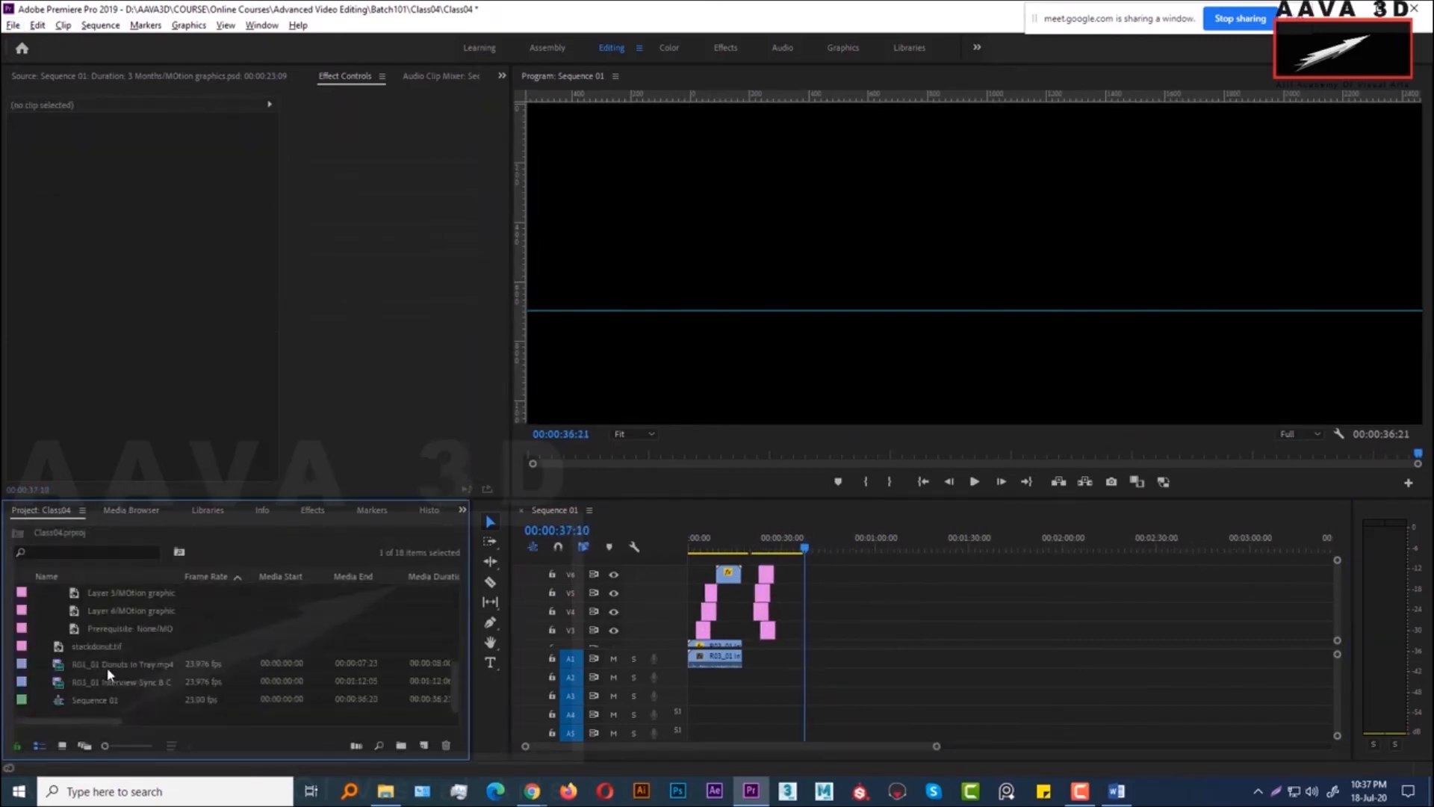
{"action": "left_click", "coordinate": [106, 666]}
{"action": "left_click", "coordinate": [91, 665]}
{"action": "double_click", "coordinate": [60, 668]}
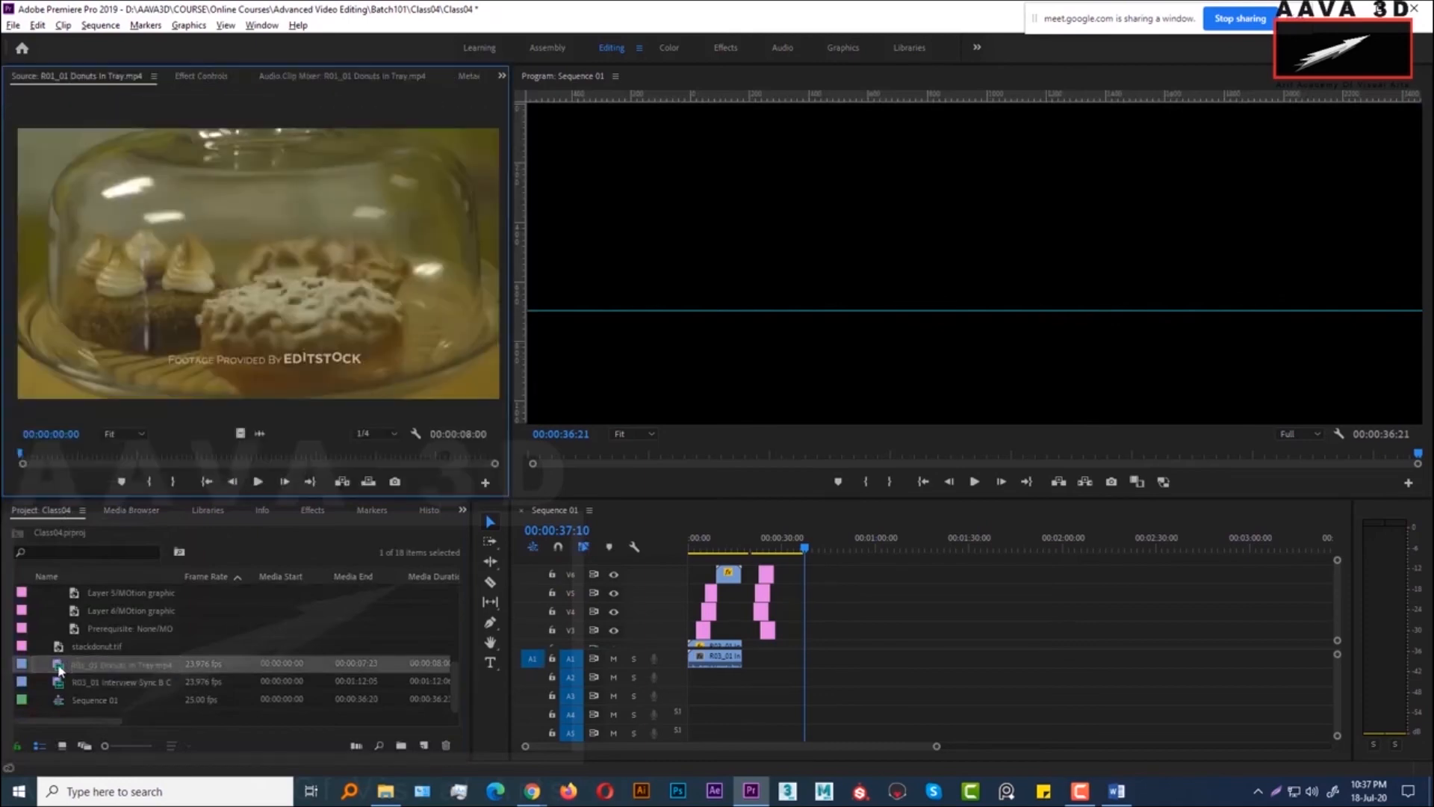
{"action": "double_click", "coordinate": [65, 684]}
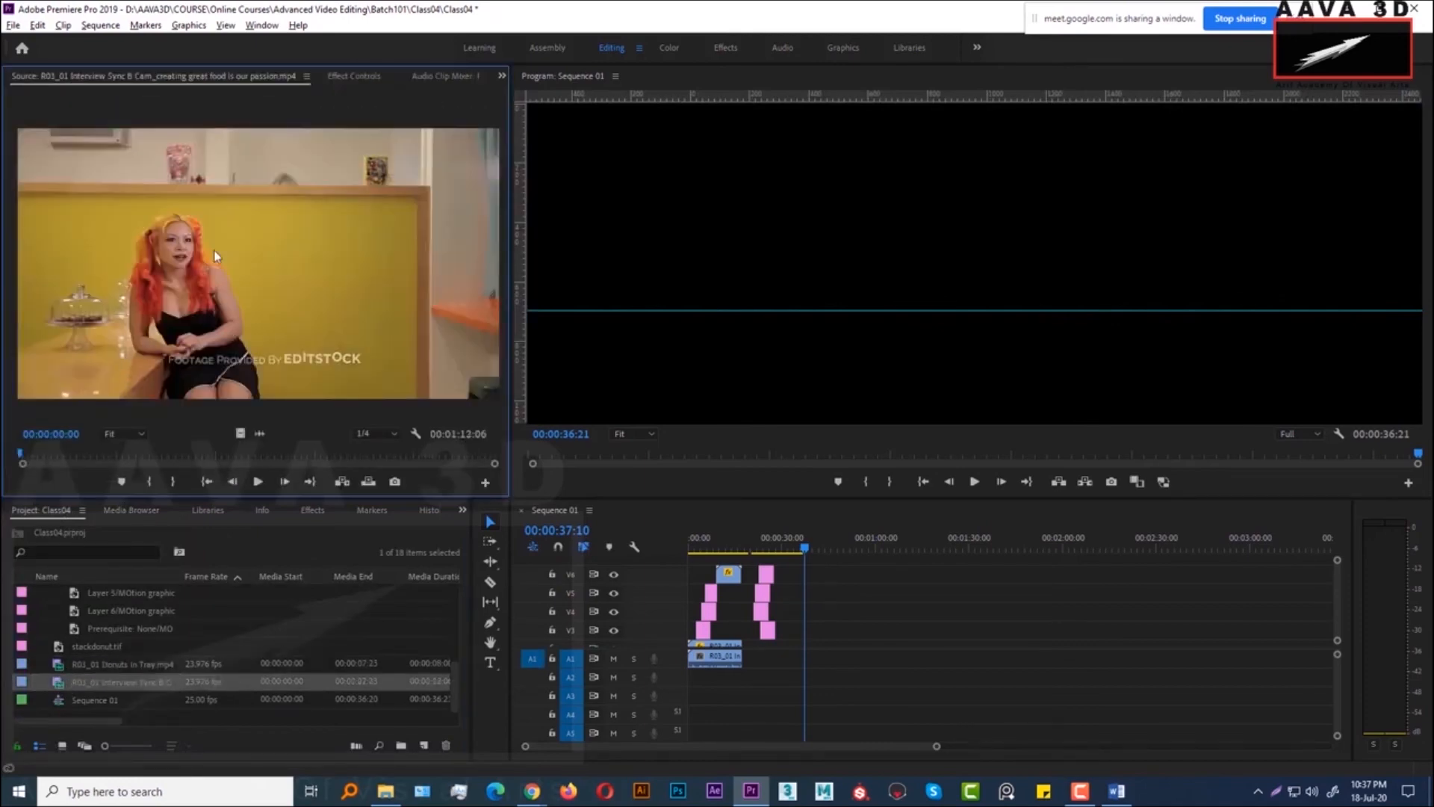
Add the R03_01 Interview Sync B Cam clip to the sequence at 00:00:36:08 and play its beginning
{"action": "left_click_drag", "start_coordinate": [85, 679], "coordinate": [813, 651]}
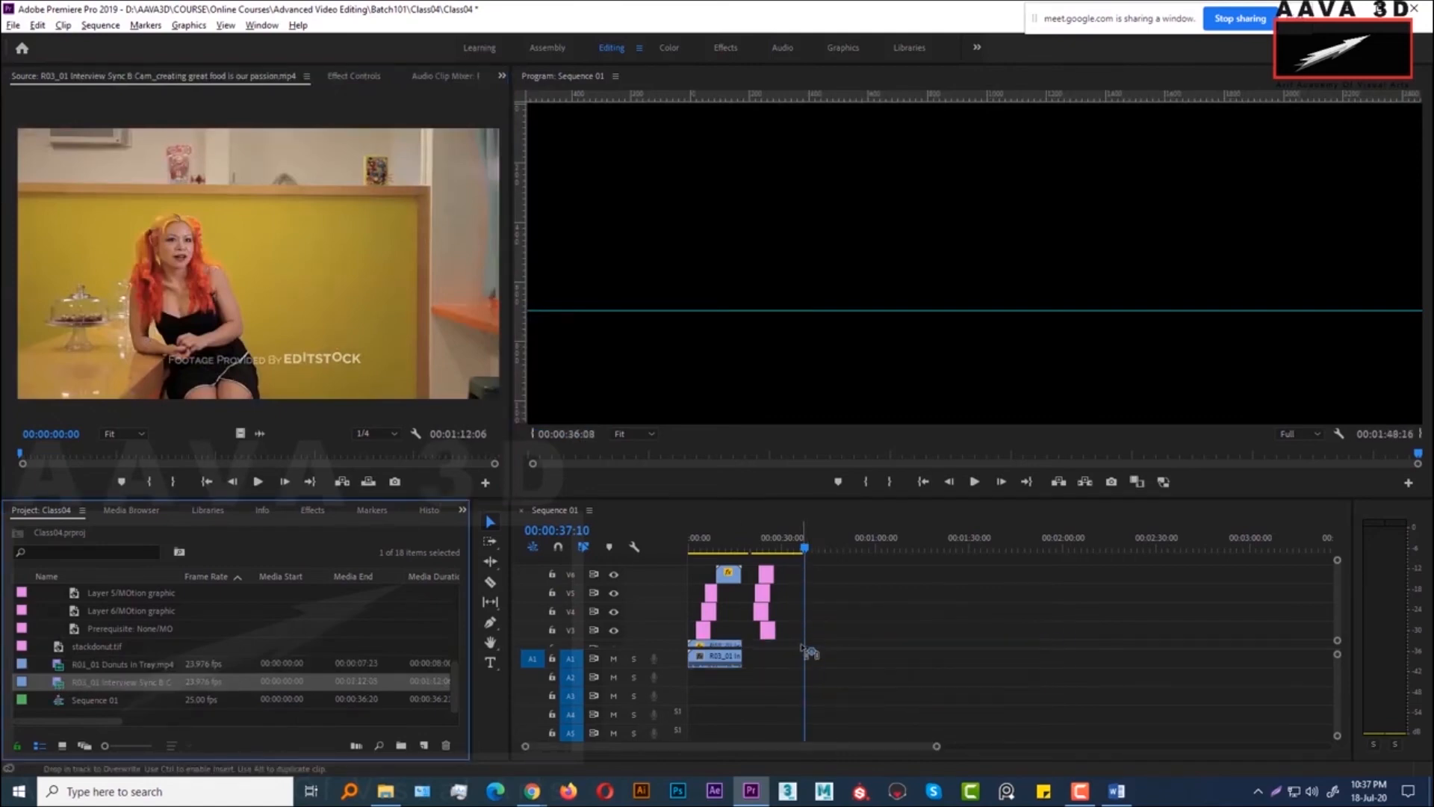
{"action": "key", "text": "backslash"}
{"action": "scroll", "coordinate": [817, 684], "scroll_direction": "up", "scroll_amount": 2}
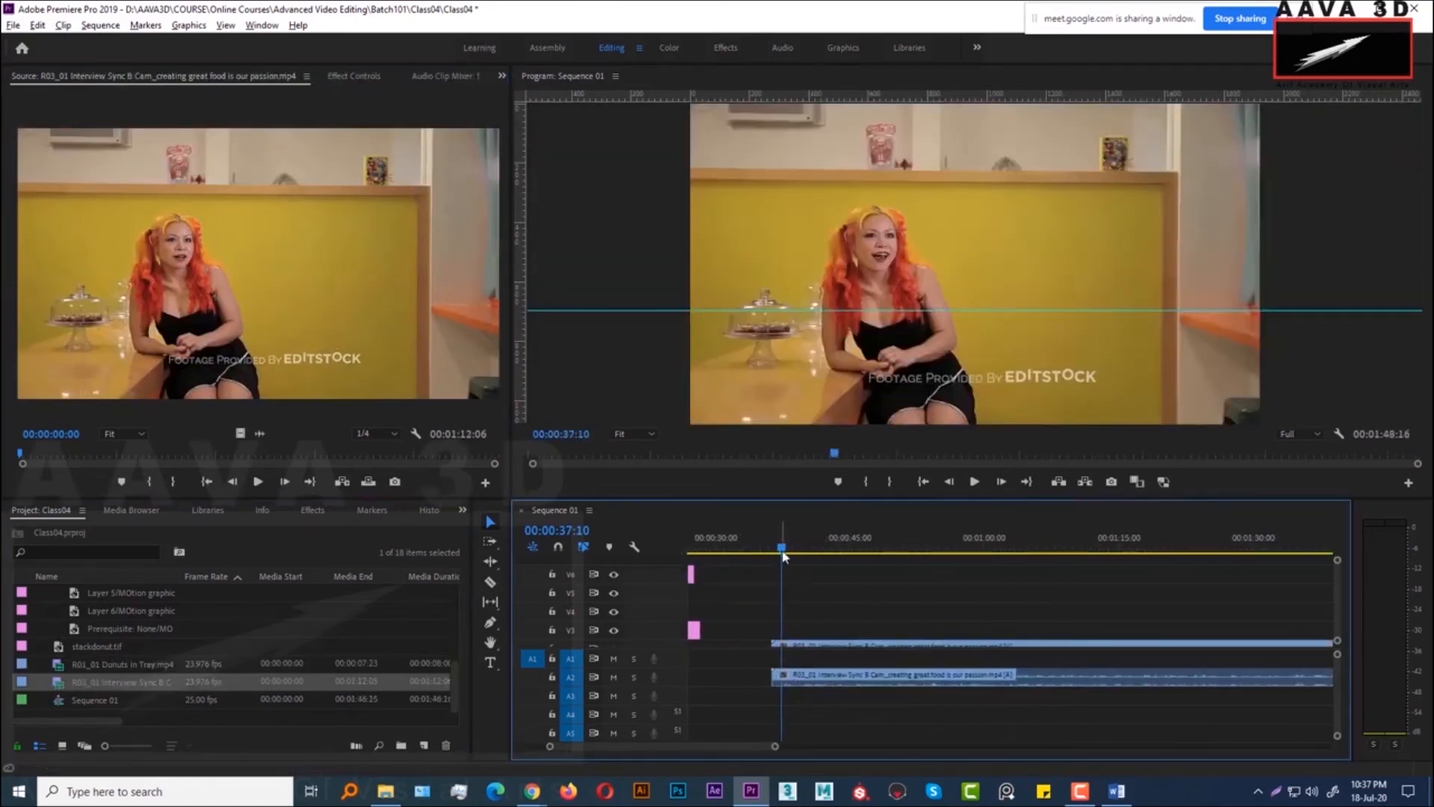
{"action": "left_click", "coordinate": [771, 551]}
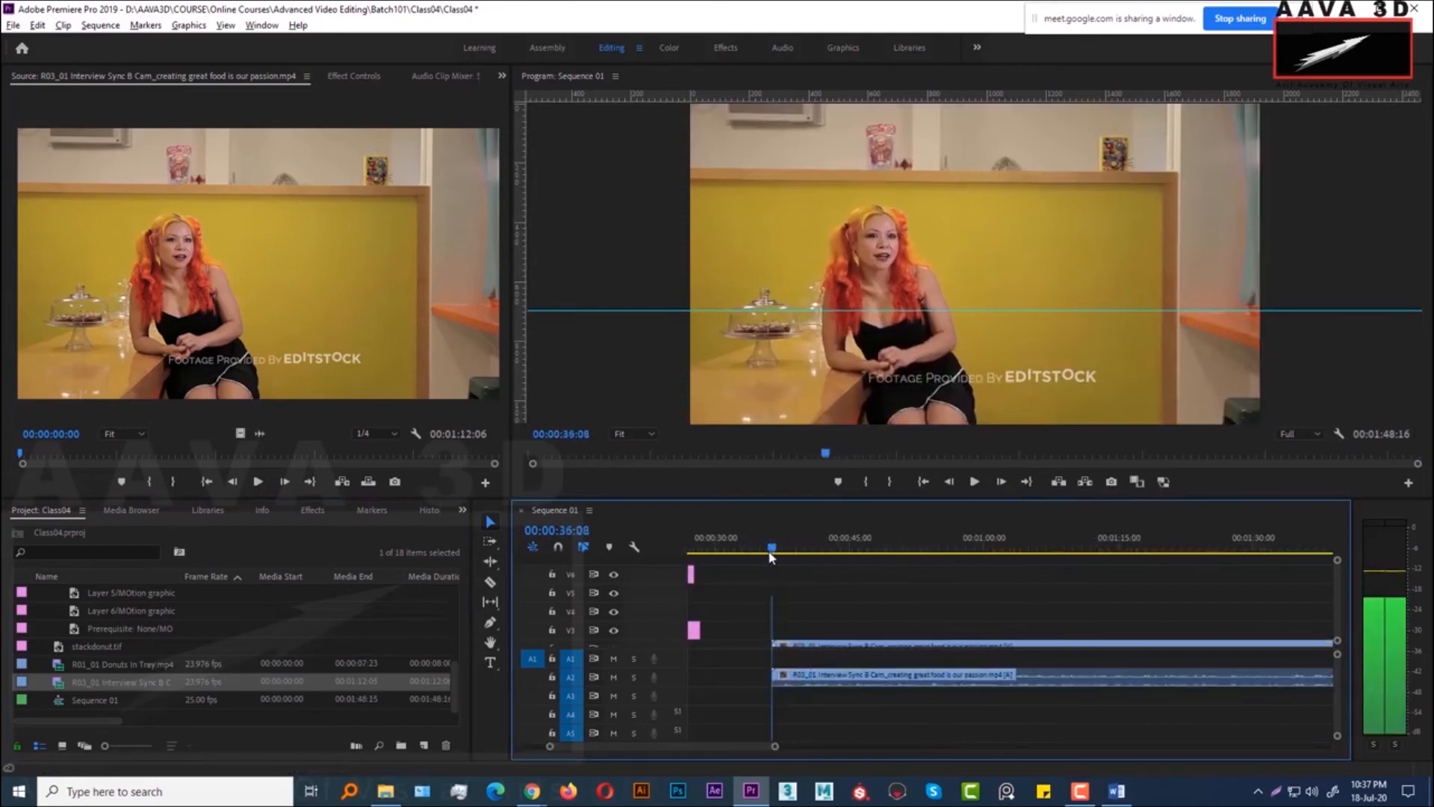
{"action": "key", "text": "space"}
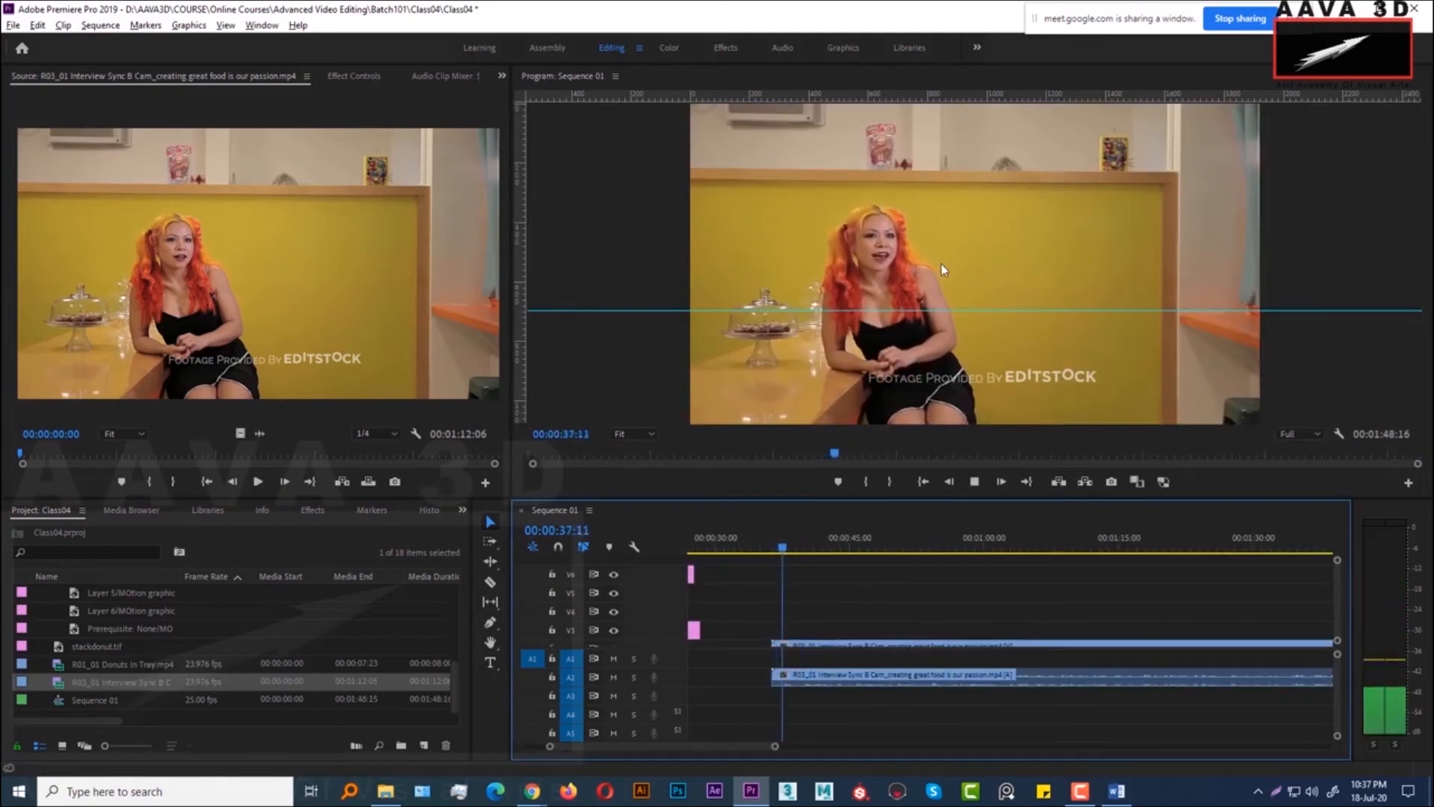
{"action": "key", "text": "space"}
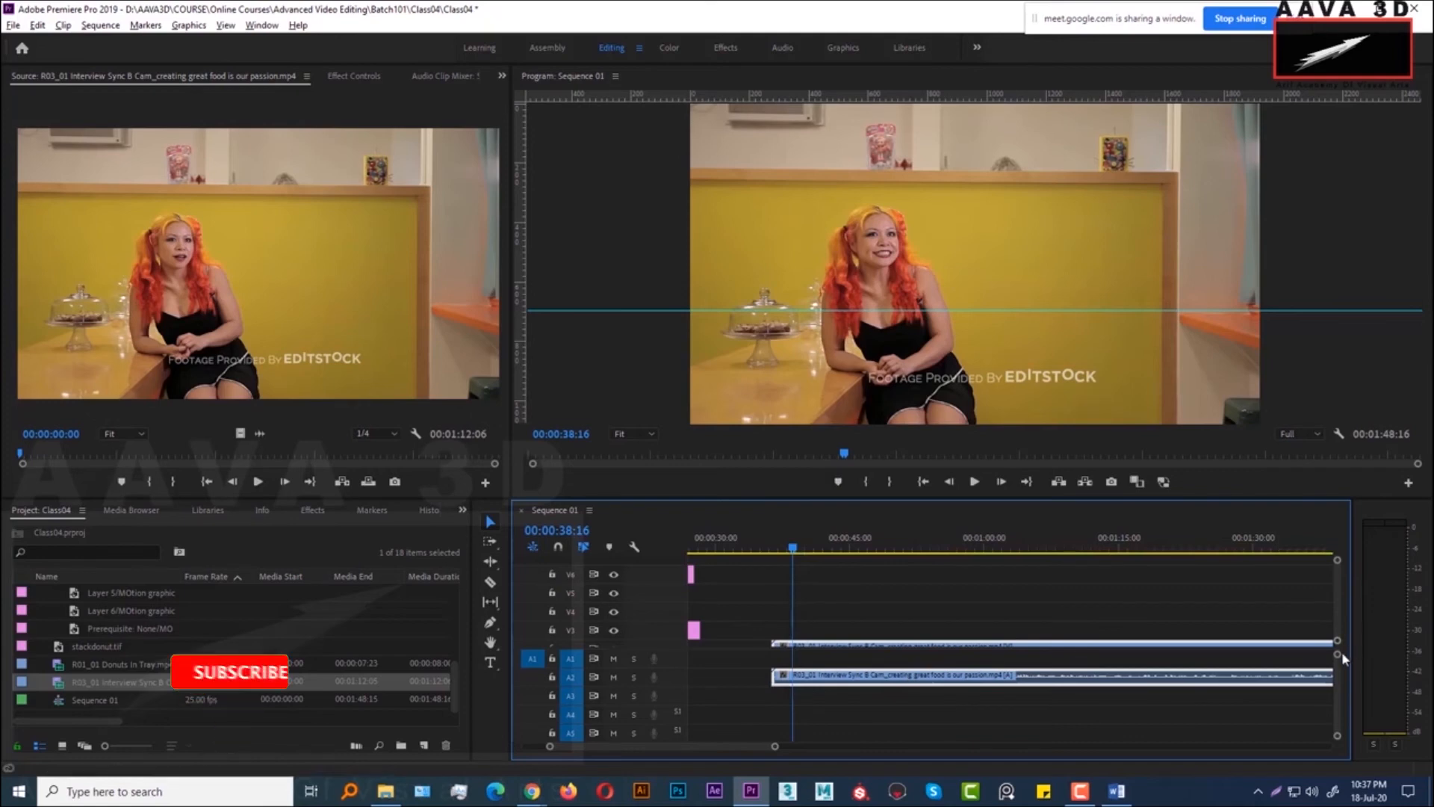
Move the interview clip's audio up to track A1 and adjust the audio track heights around its waveform
{"action": "mouse_move", "coordinate": [1338, 654]}
{"action": "left_mouse_down"}
{"action": "mouse_move", "coordinate": [1338, 667]}
{"action": "mouse_move", "coordinate": [1338, 635]}
{"action": "left_mouse_up"}
{"action": "left_click", "coordinate": [976, 730]}
{"action": "left_click", "coordinate": [975, 730]}
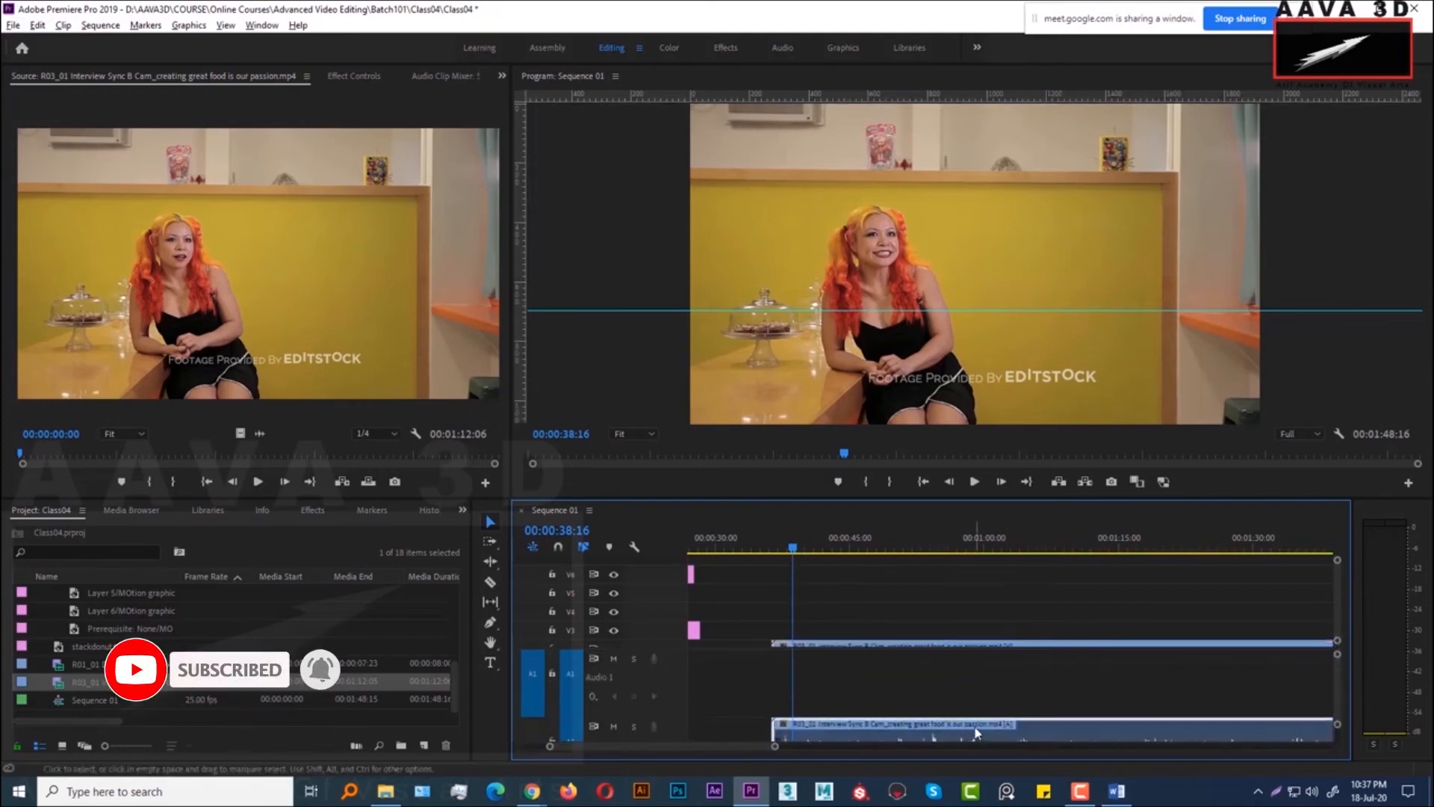
{"action": "key", "text": "alt+Up"}
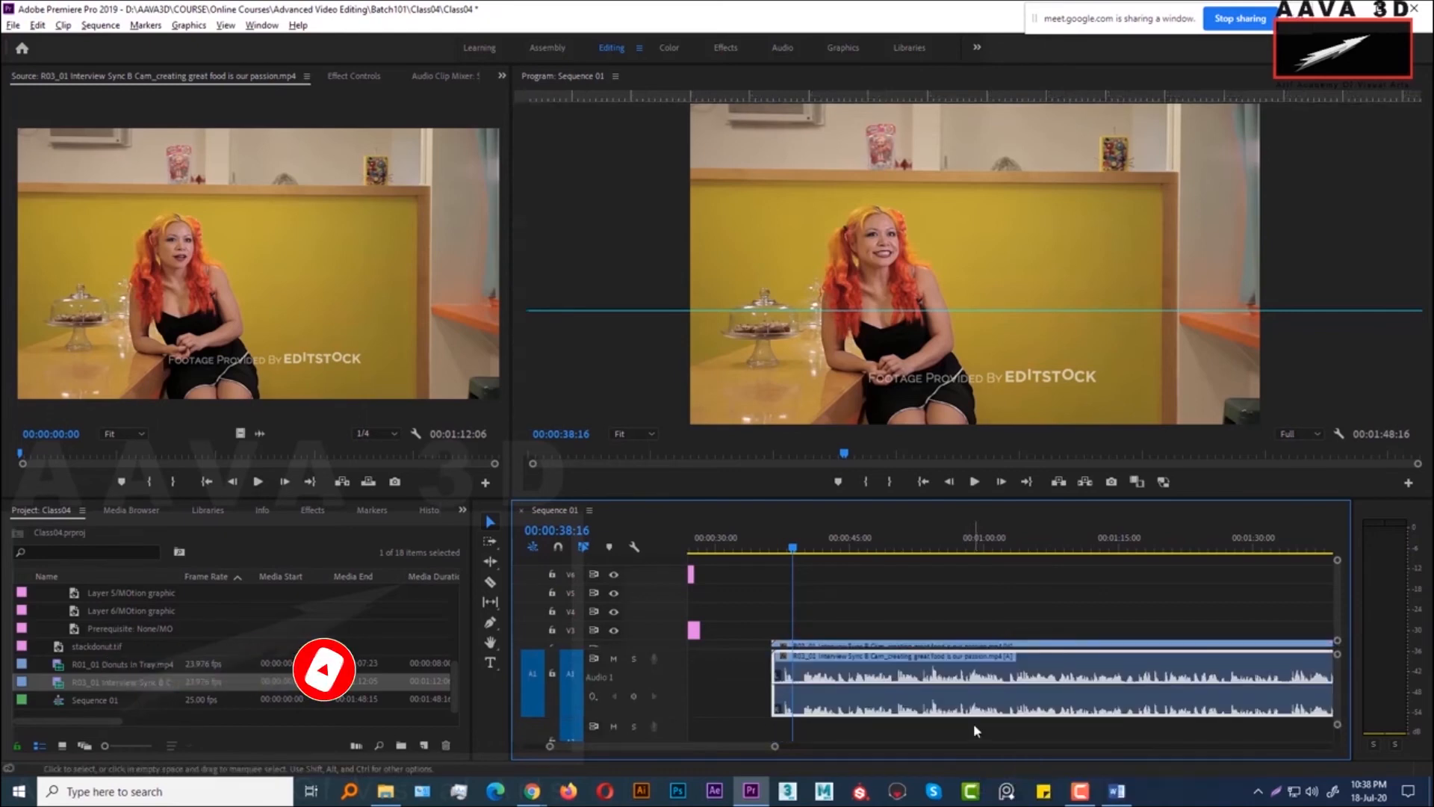
{"action": "left_click_drag", "start_coordinate": [1338, 716], "coordinate": [1338, 685]}
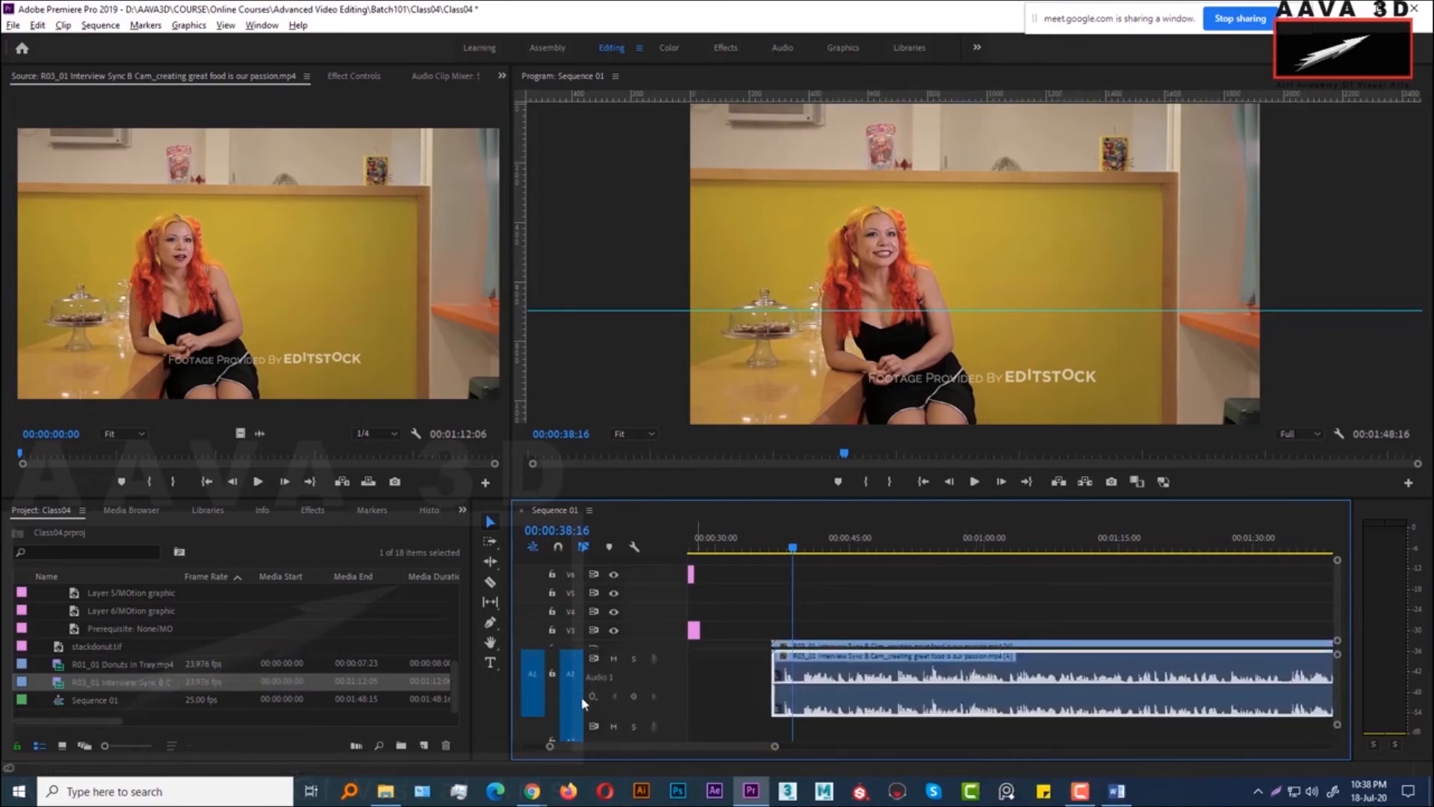
{"action": "scroll", "coordinate": [652, 684], "scroll_direction": "down", "scroll_amount": 2}
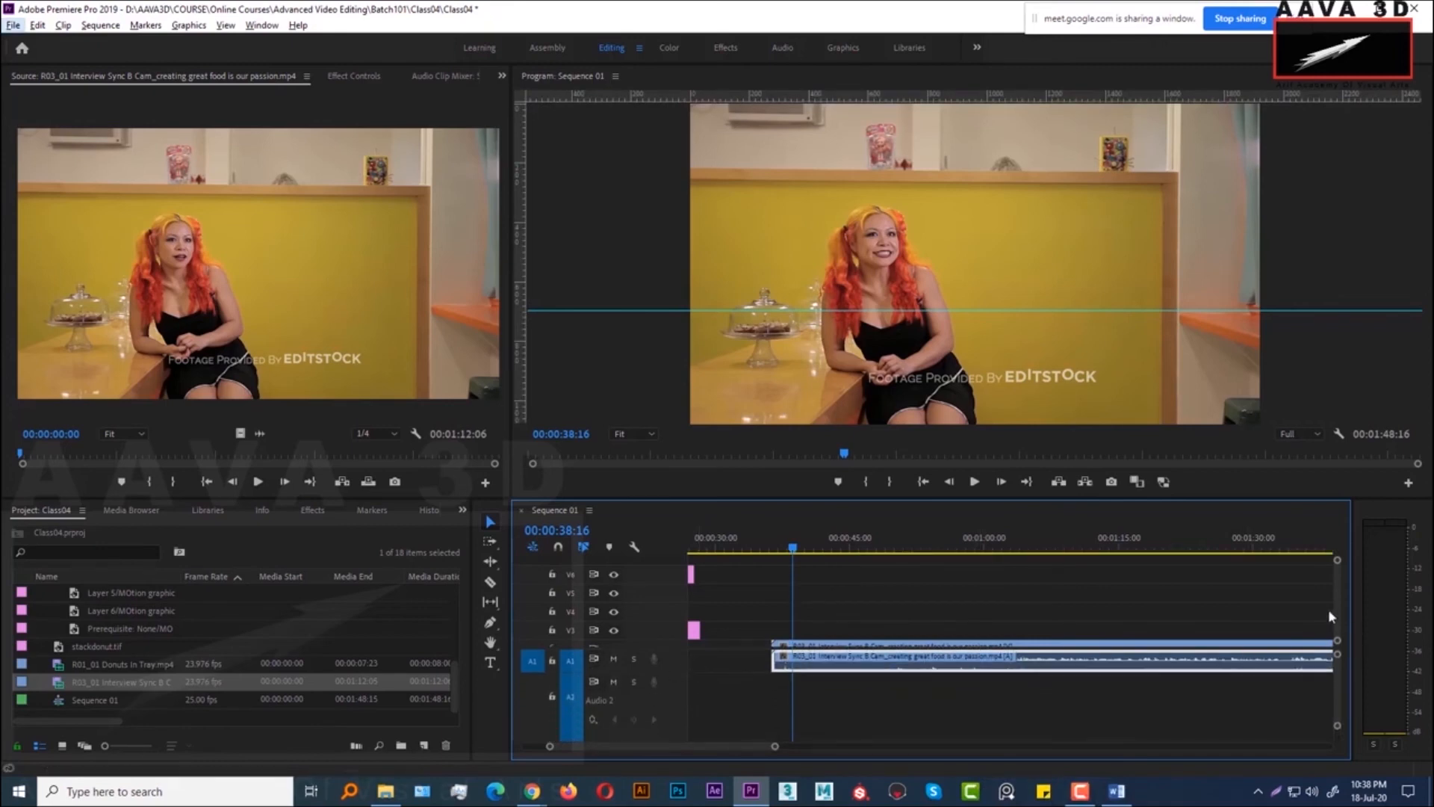
{"action": "left_click_drag", "start_coordinate": [1337, 614], "coordinate": [1338, 637]}
{"action": "scroll", "coordinate": [820, 645], "scroll_direction": "up", "scroll_amount": 1}
Shift the interview clip to start at about 00:00:40, leaving a gap after the background clip, and save the project
{"action": "left_click_drag", "start_coordinate": [795, 624], "coordinate": [856, 636]}
{"action": "left_click_drag", "start_coordinate": [787, 549], "coordinate": [814, 549]}
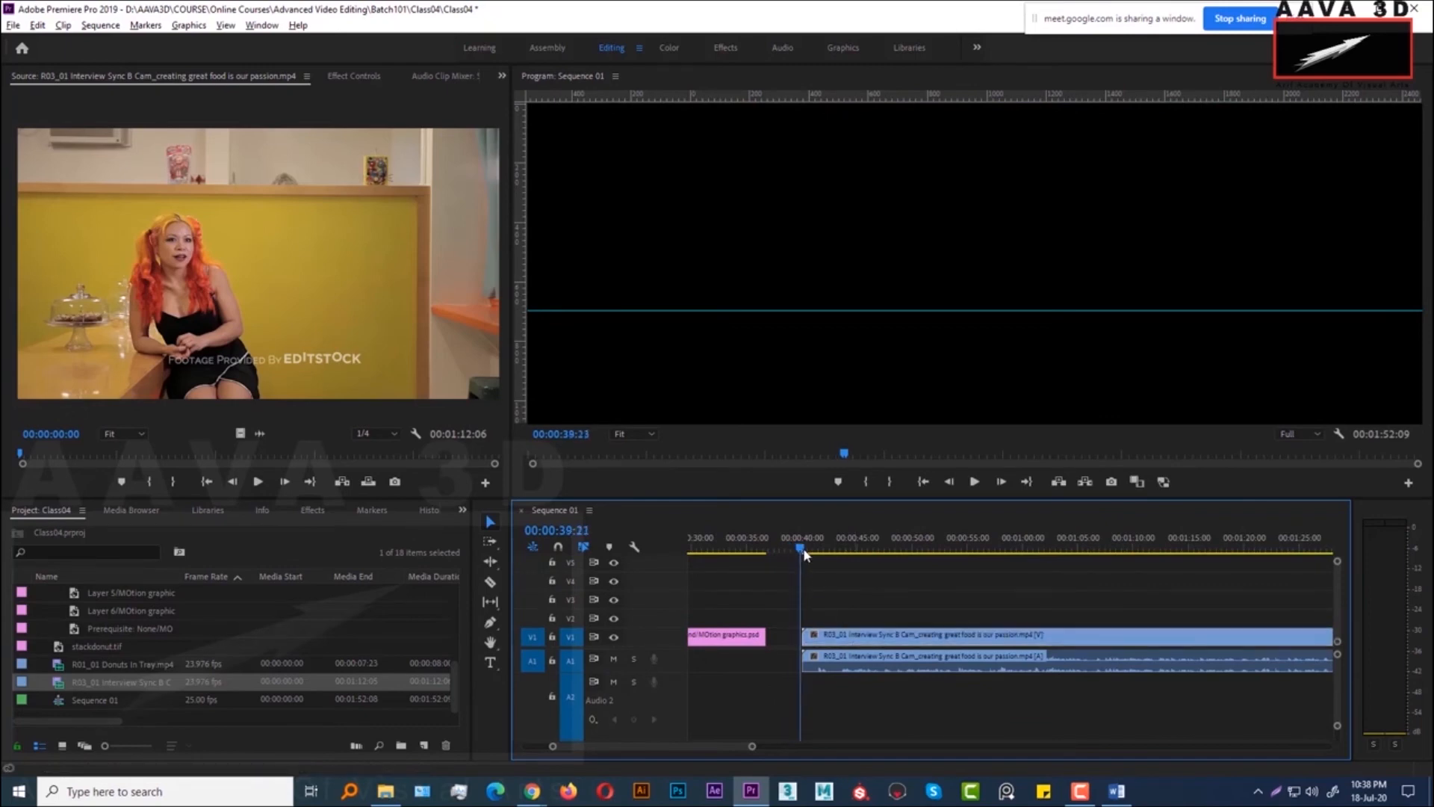
{"action": "key", "text": "ctrl+s"}
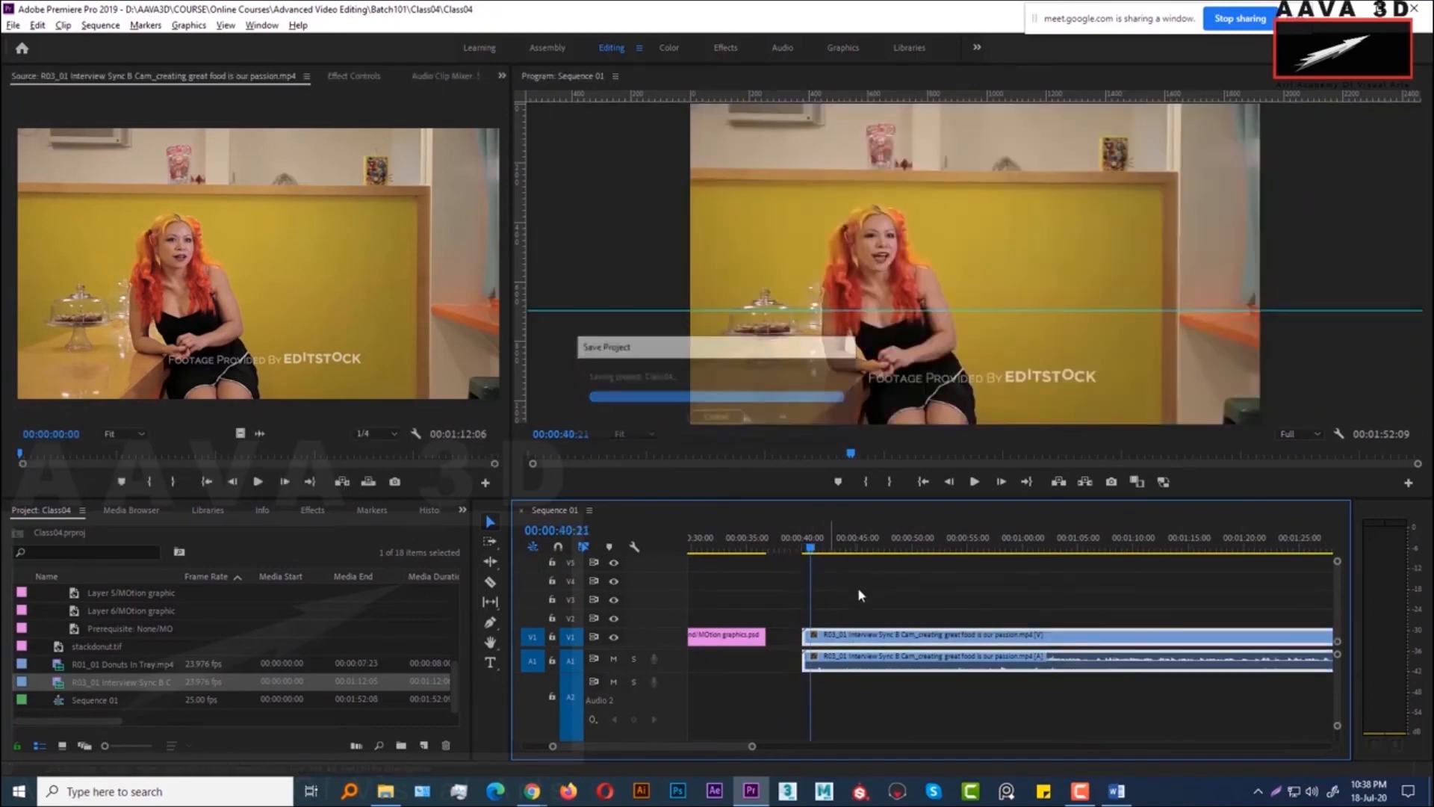
Play the opening of the interview clip in the sequence and show its effect settings
{"action": "left_click", "coordinate": [857, 590]}
{"action": "scroll", "coordinate": [856, 587], "scroll_direction": "up", "scroll_amount": 2}
{"action": "left_click", "coordinate": [789, 541]}
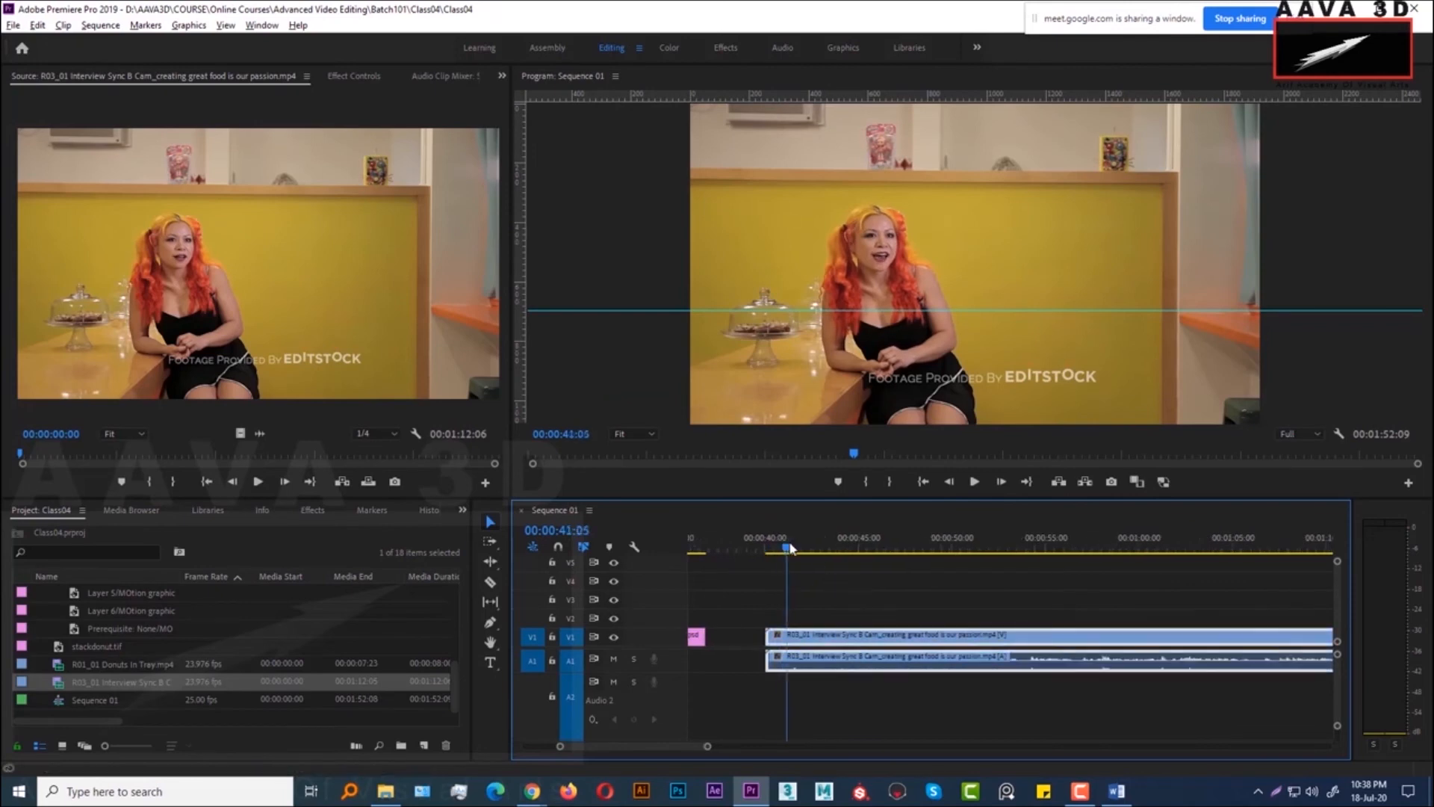
{"action": "left_click", "coordinate": [785, 544]}
{"action": "key", "text": "space"}
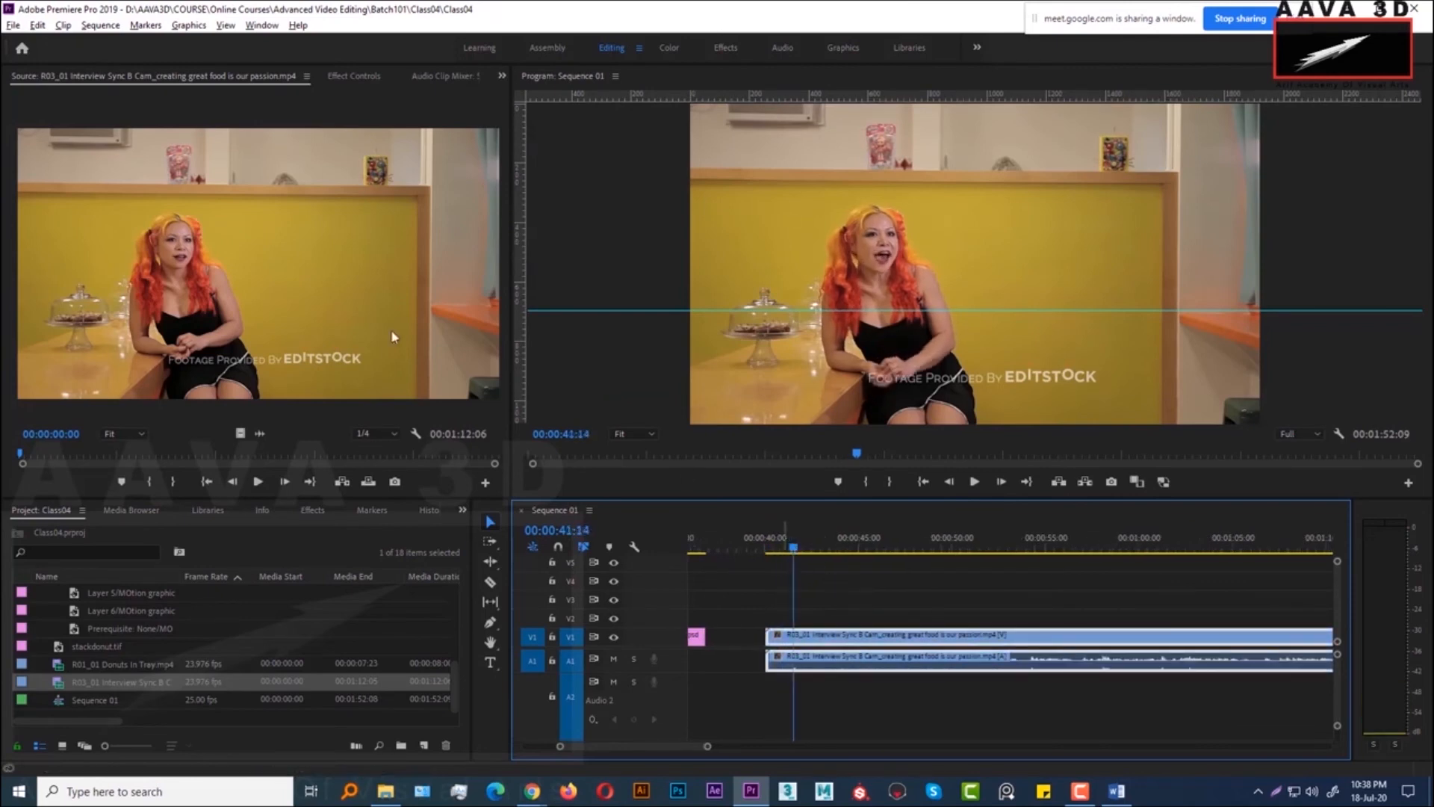
{"action": "left_click", "coordinate": [341, 75]}
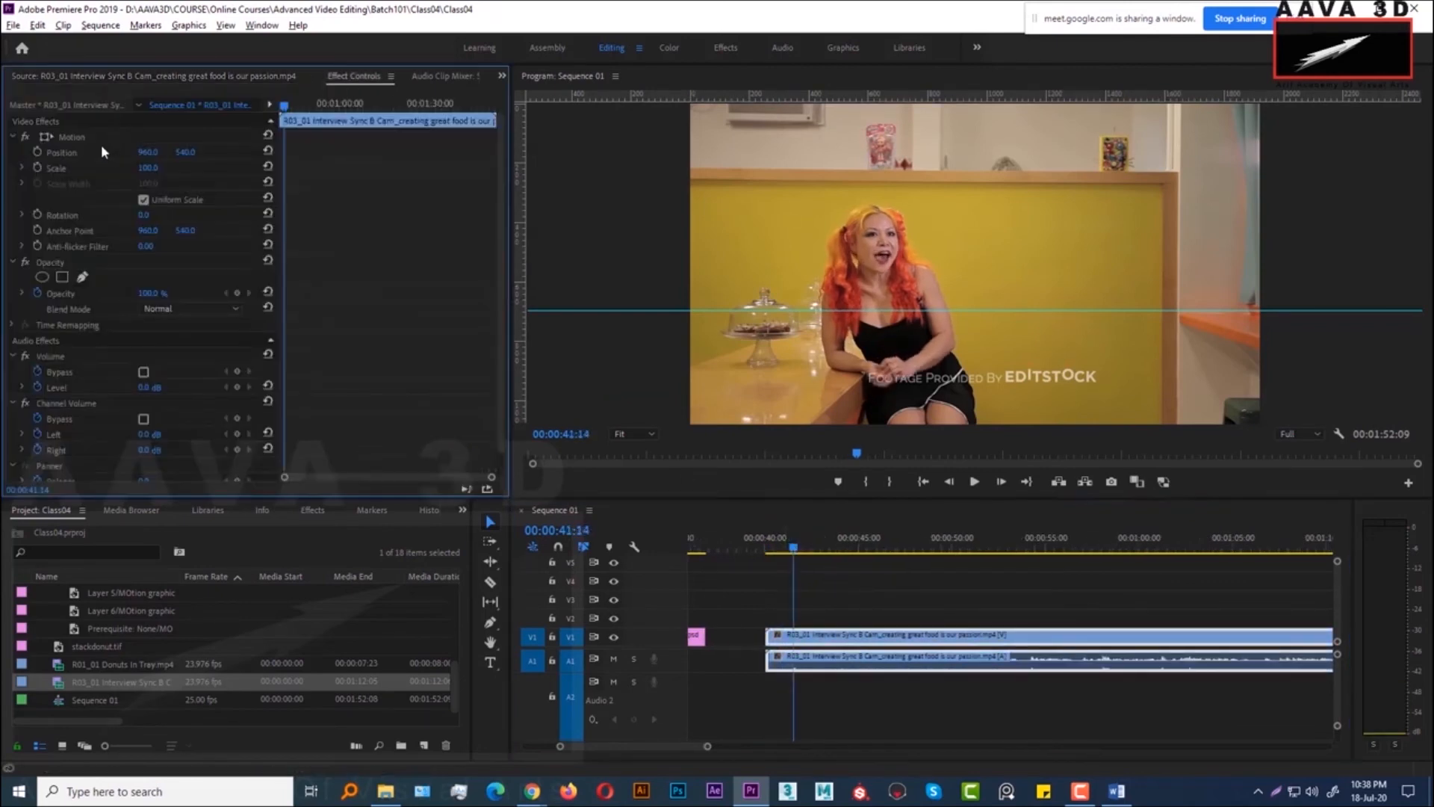
Try keyframing the interview clip's Position at its start, 00:00:40:01, and again at 00:00:47:19
{"action": "left_click", "coordinate": [37, 152]}
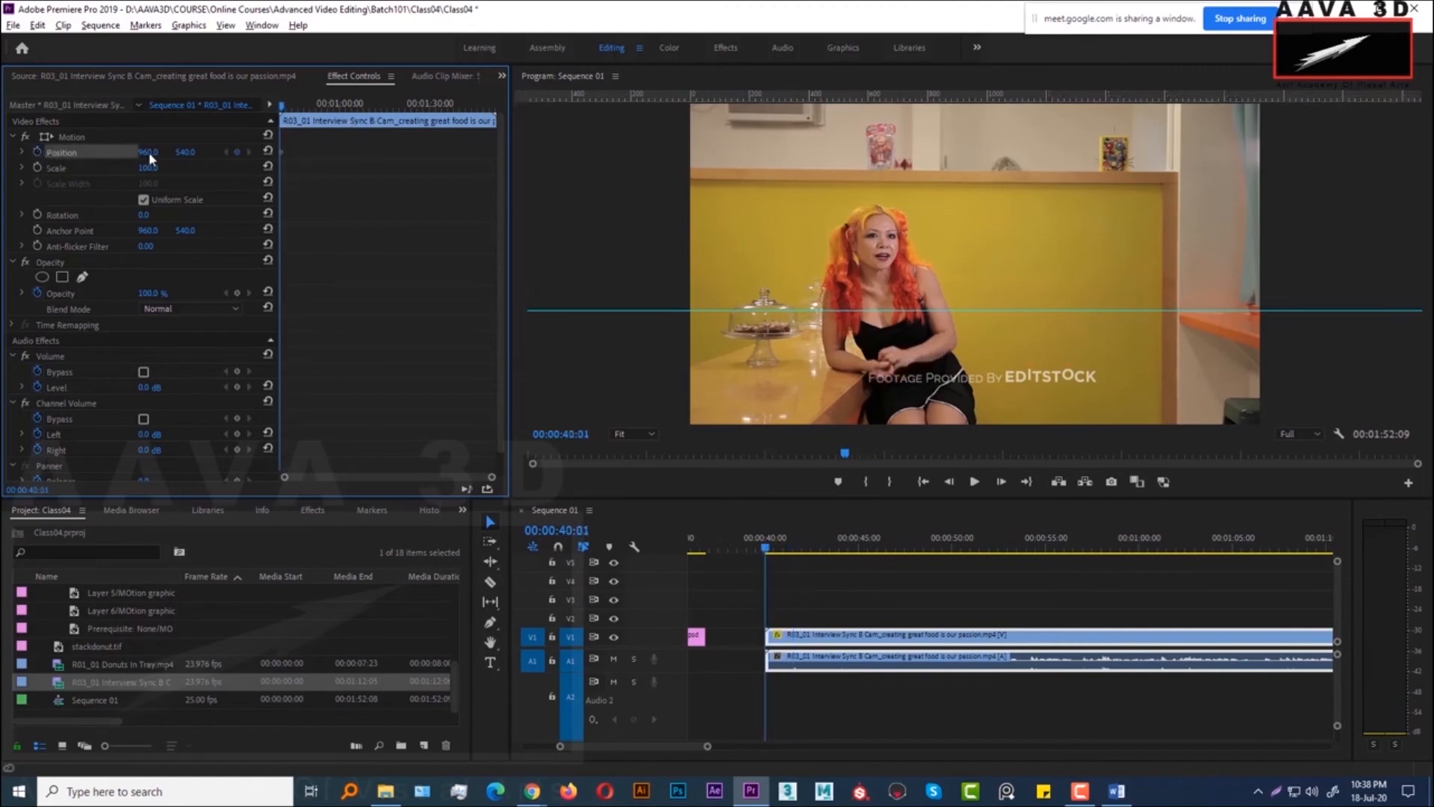
{"action": "left_click", "coordinate": [305, 106]}
{"action": "left_click_drag", "start_coordinate": [319, 113], "coordinate": [269, 112]}
{"action": "left_click_drag", "start_coordinate": [825, 557], "coordinate": [862, 556]}
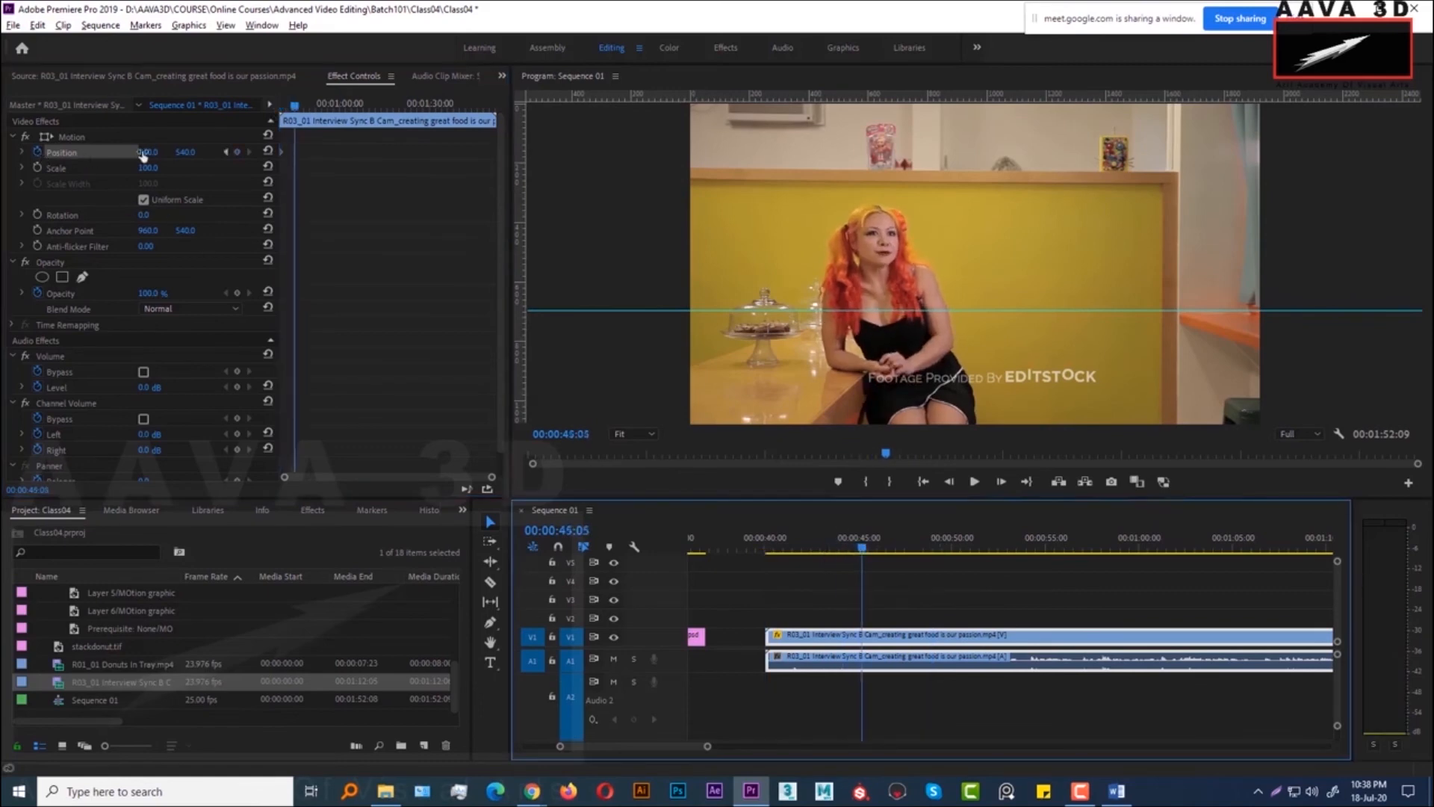
{"action": "left_click", "coordinate": [305, 106]}
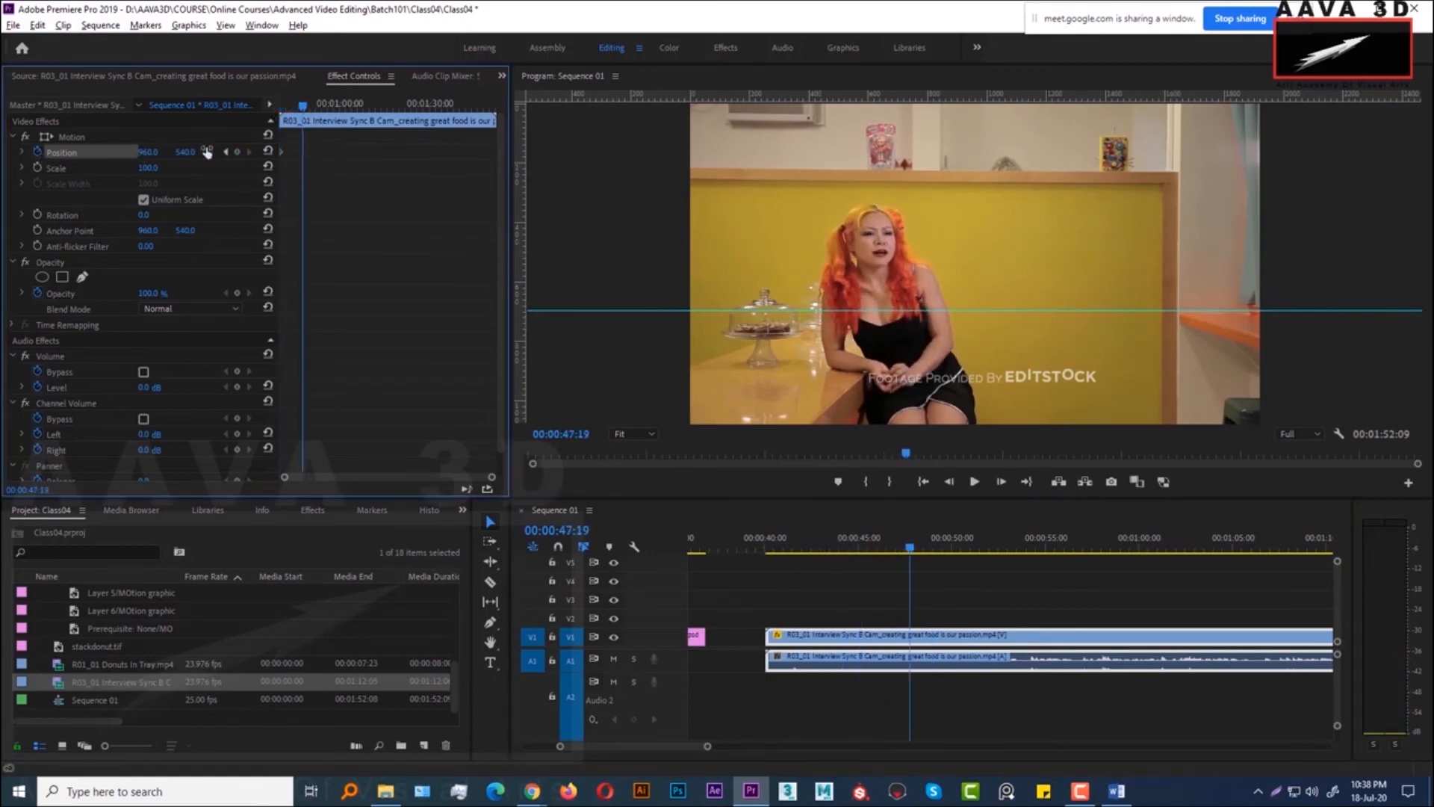
{"action": "left_click", "coordinate": [238, 152]}
{"action": "mouse_move", "coordinate": [303, 106]}
{"action": "left_mouse_down"}
{"action": "mouse_move", "coordinate": [330, 107]}
{"action": "mouse_move", "coordinate": [282, 106]}
{"action": "left_mouse_up"}
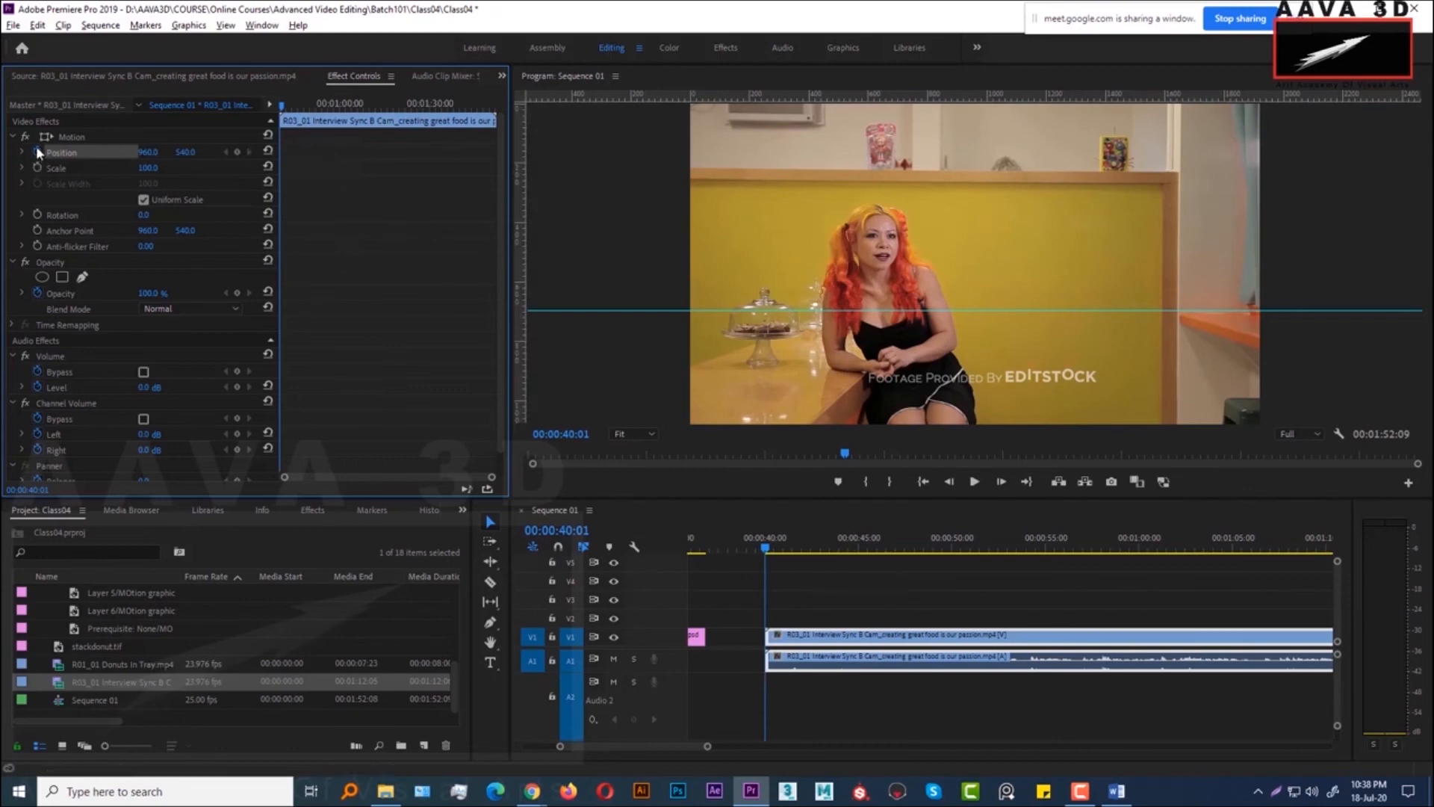
Keyframe the interview clip's Scale to hold at 100 from 00:00:40:01 and grow to 151 at 00:01:03:22, and play the zoom
{"action": "left_click", "coordinate": [38, 165]}
{"action": "left_click_drag", "start_coordinate": [308, 108], "coordinate": [357, 114]}
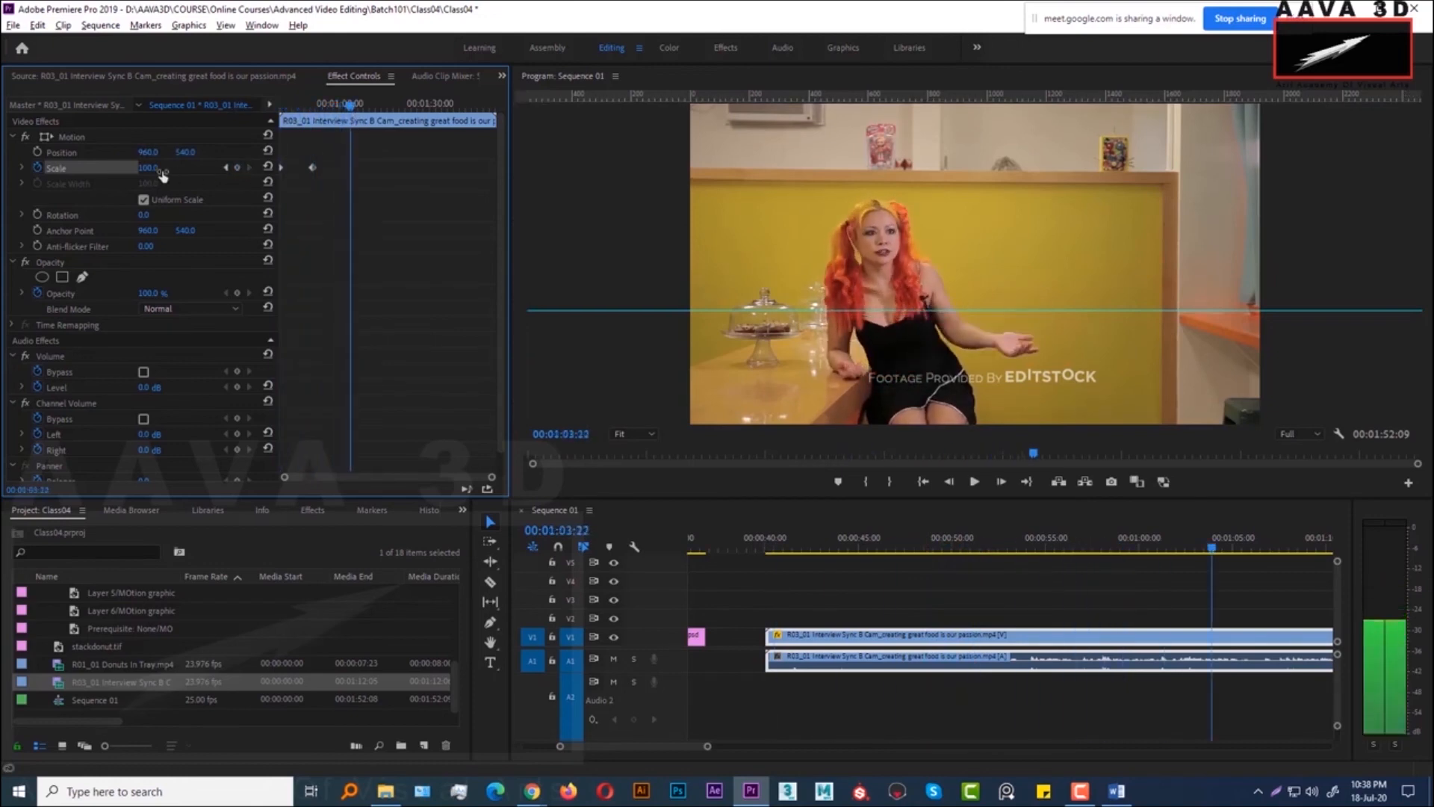
{"action": "left_click_drag", "start_coordinate": [149, 172], "coordinate": [188, 171]}
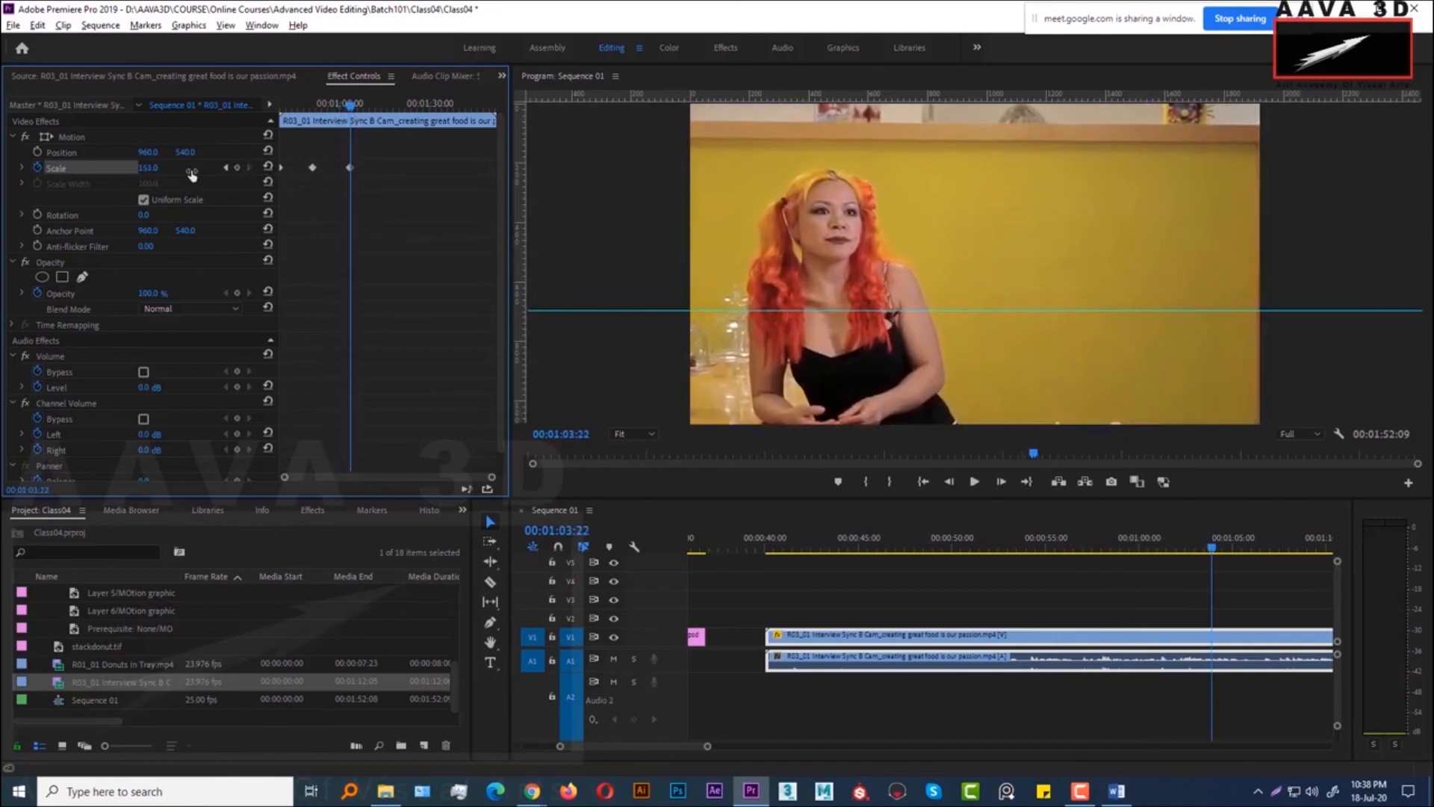
{"action": "left_click_drag", "start_coordinate": [822, 537], "coordinate": [772, 532]}
{"action": "key", "text": "space"}
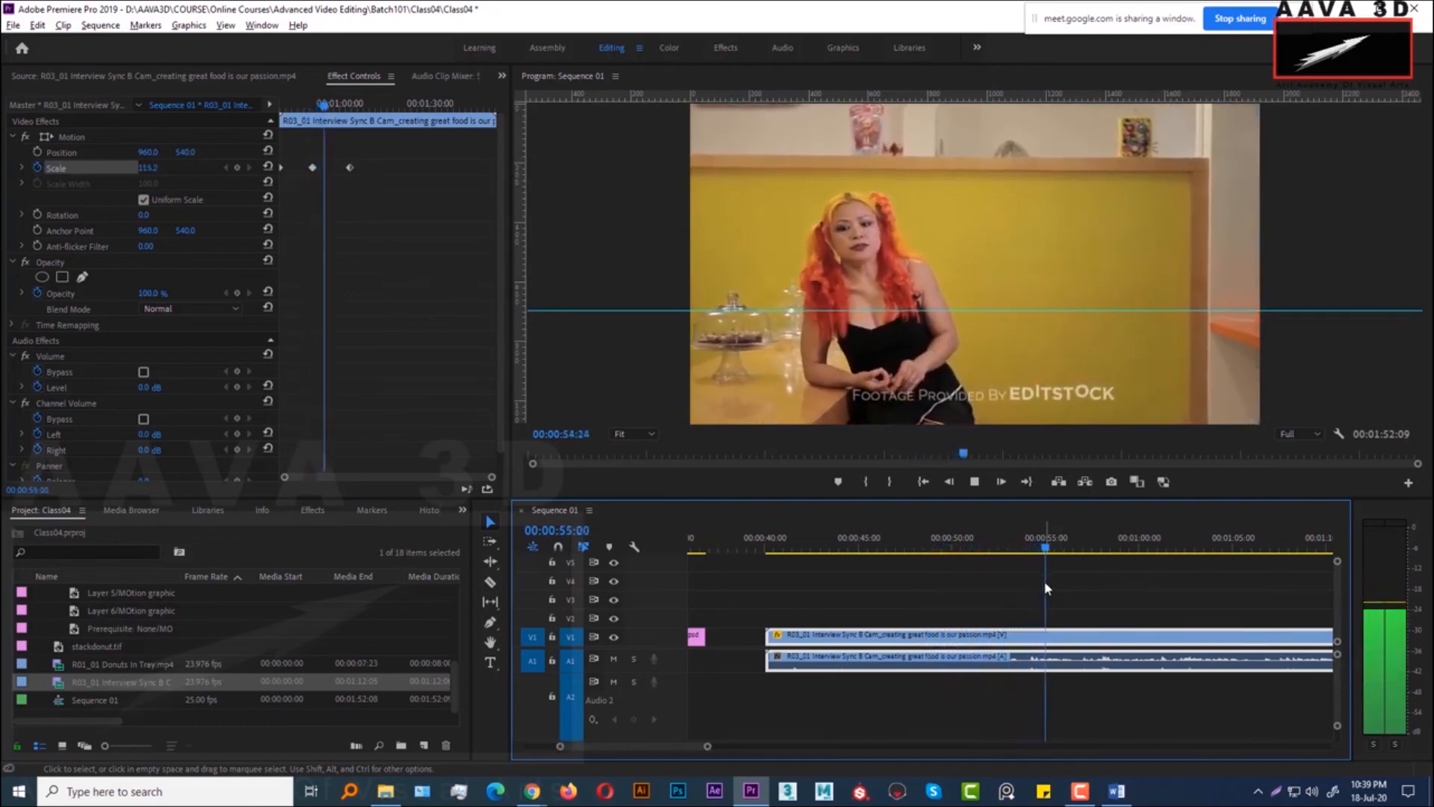
Replay the zoom and move the last Scale keyframe earlier to about 00:00:59:16
{"action": "left_click_drag", "start_coordinate": [1025, 549], "coordinate": [884, 549]}
{"action": "key", "text": "space"}
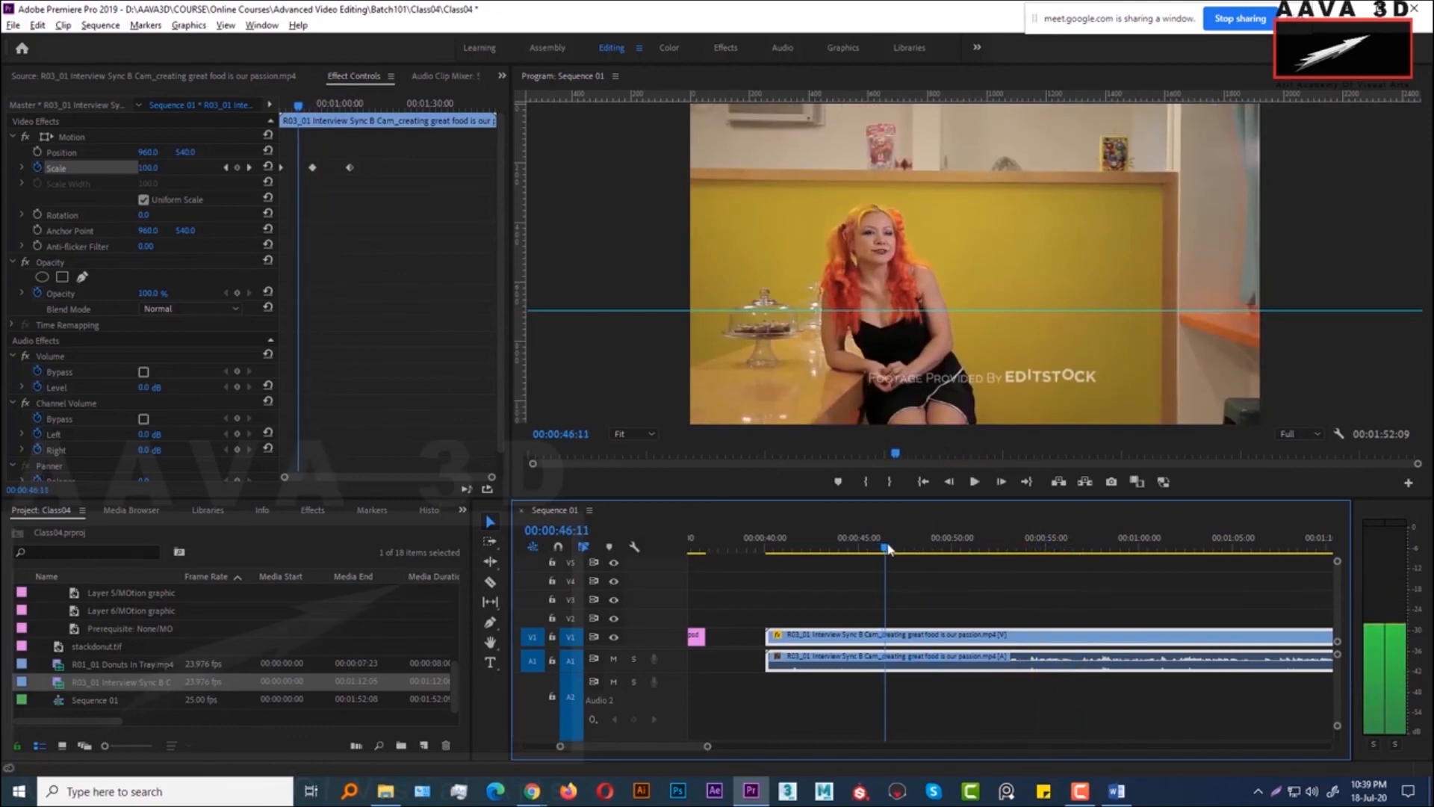
{"action": "left_click_drag", "start_coordinate": [350, 166], "coordinate": [338, 166]}
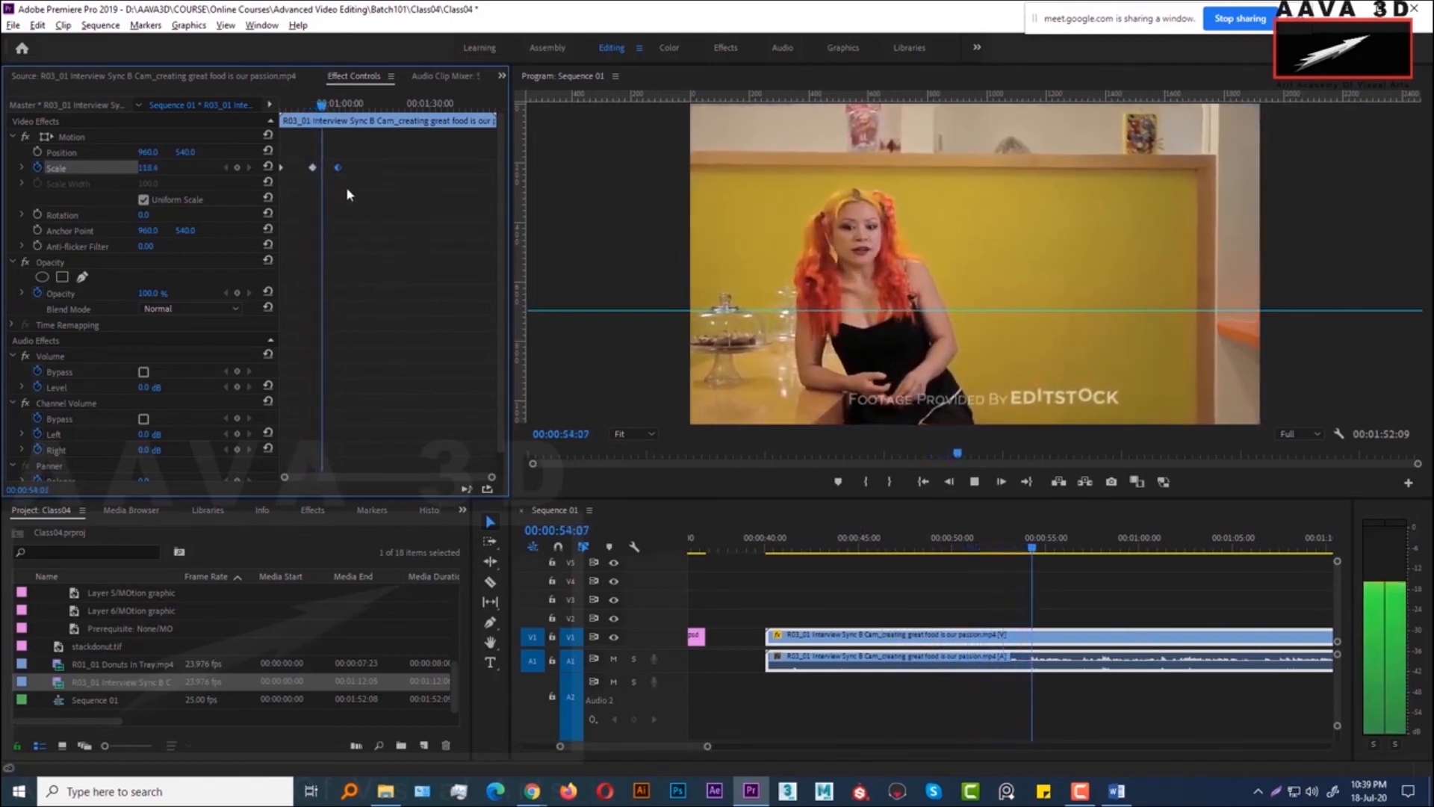
{"action": "key", "text": "space"}
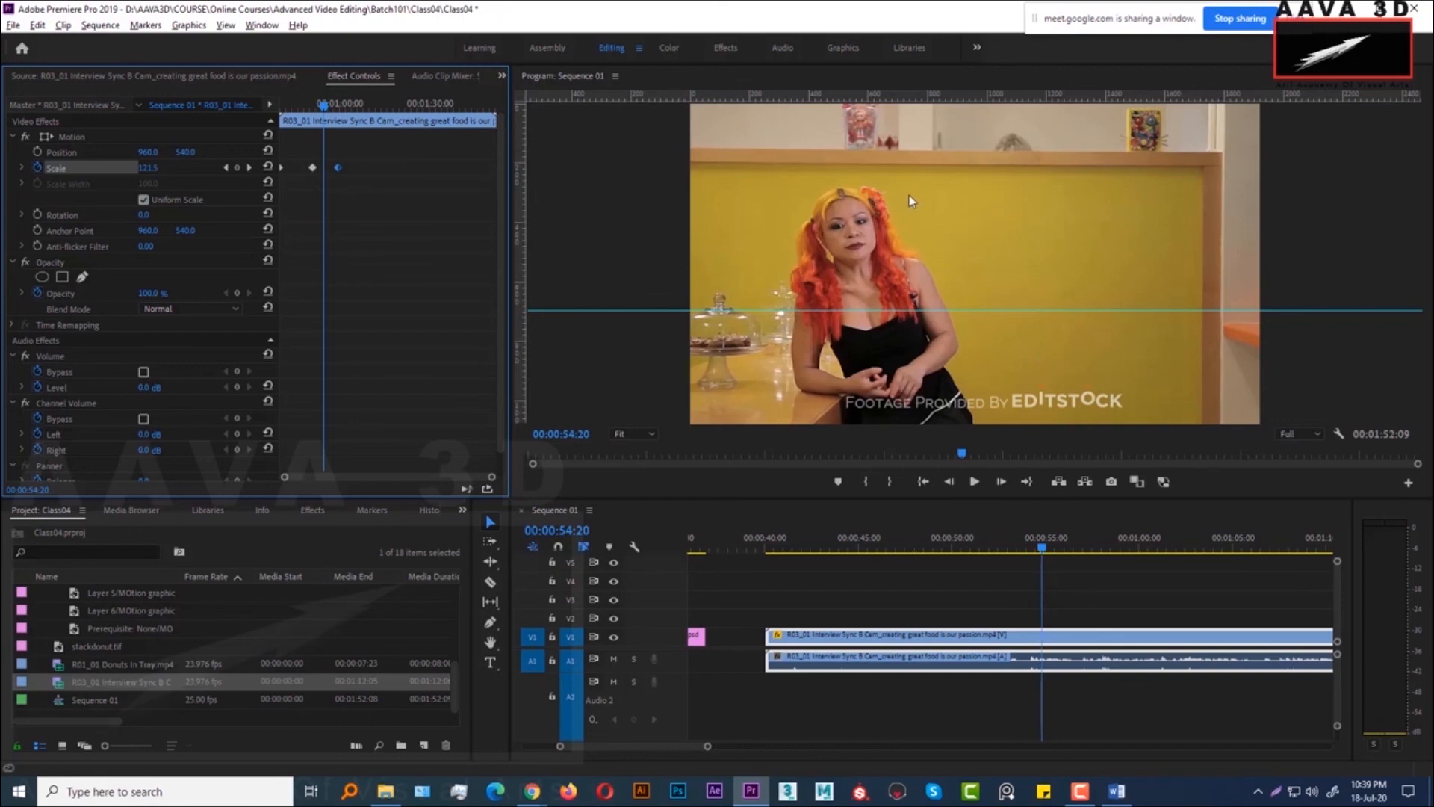
Keyframe the clip's Position from 960, 540 at 00:00:59:16 to about 1311, 540 at 00:01:10:15
{"action": "left_click_drag", "start_coordinate": [329, 105], "coordinate": [343, 106]}
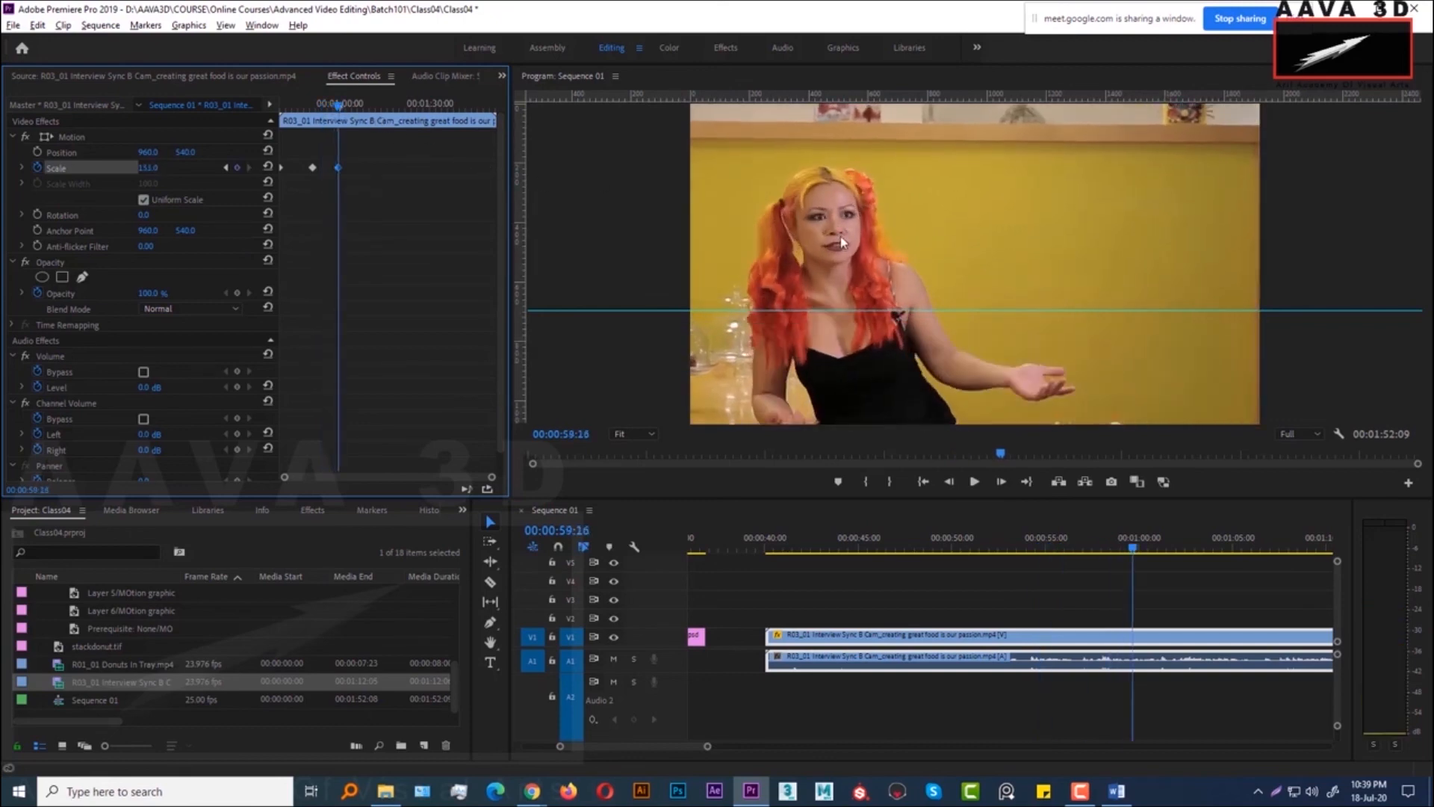
{"action": "left_click", "coordinate": [37, 152]}
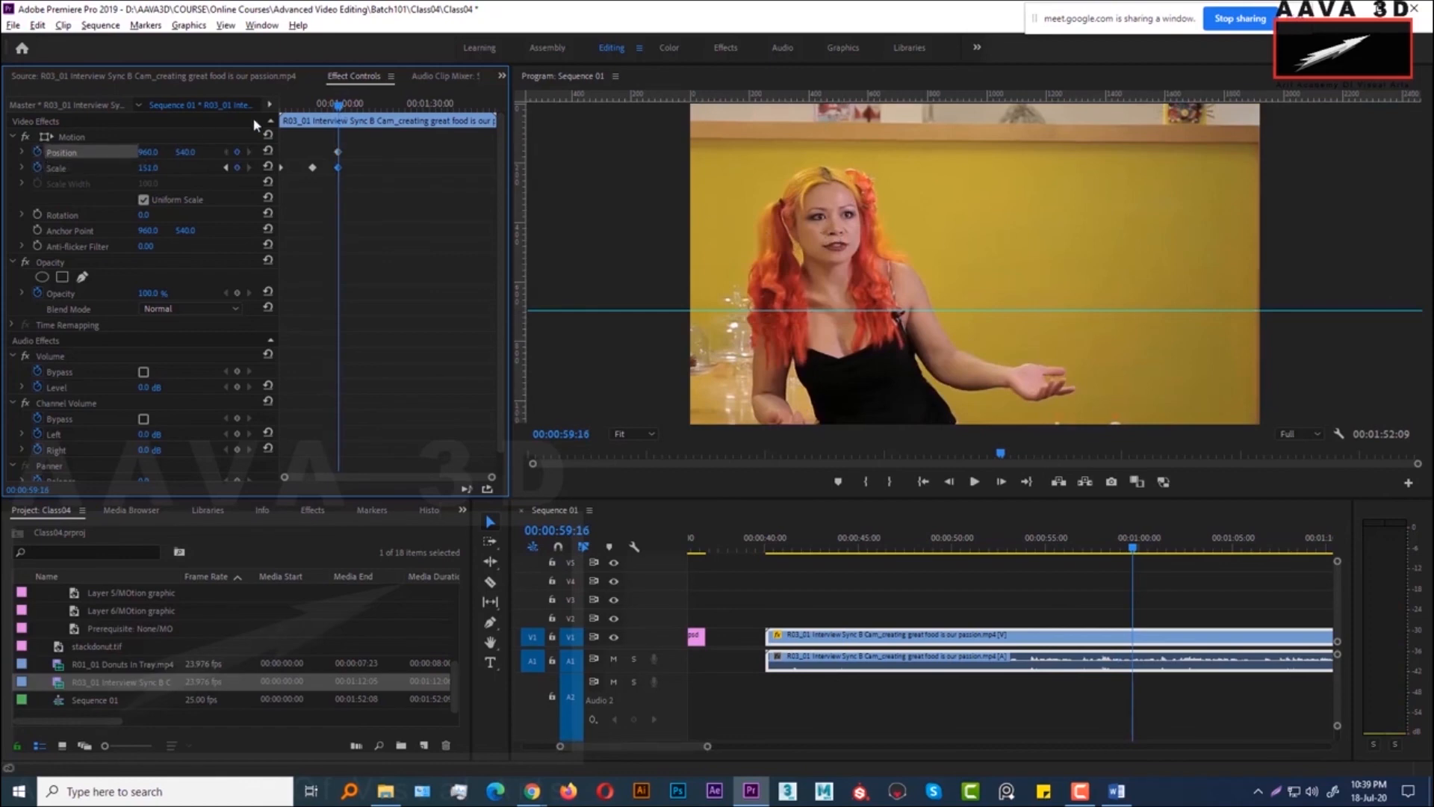
{"action": "mouse_move", "coordinate": [340, 105]}
{"action": "left_mouse_down"}
{"action": "mouse_move", "coordinate": [312, 106]}
{"action": "mouse_move", "coordinate": [338, 102]}
{"action": "left_mouse_up"}
{"action": "left_click_drag", "start_coordinate": [342, 104], "coordinate": [371, 105]}
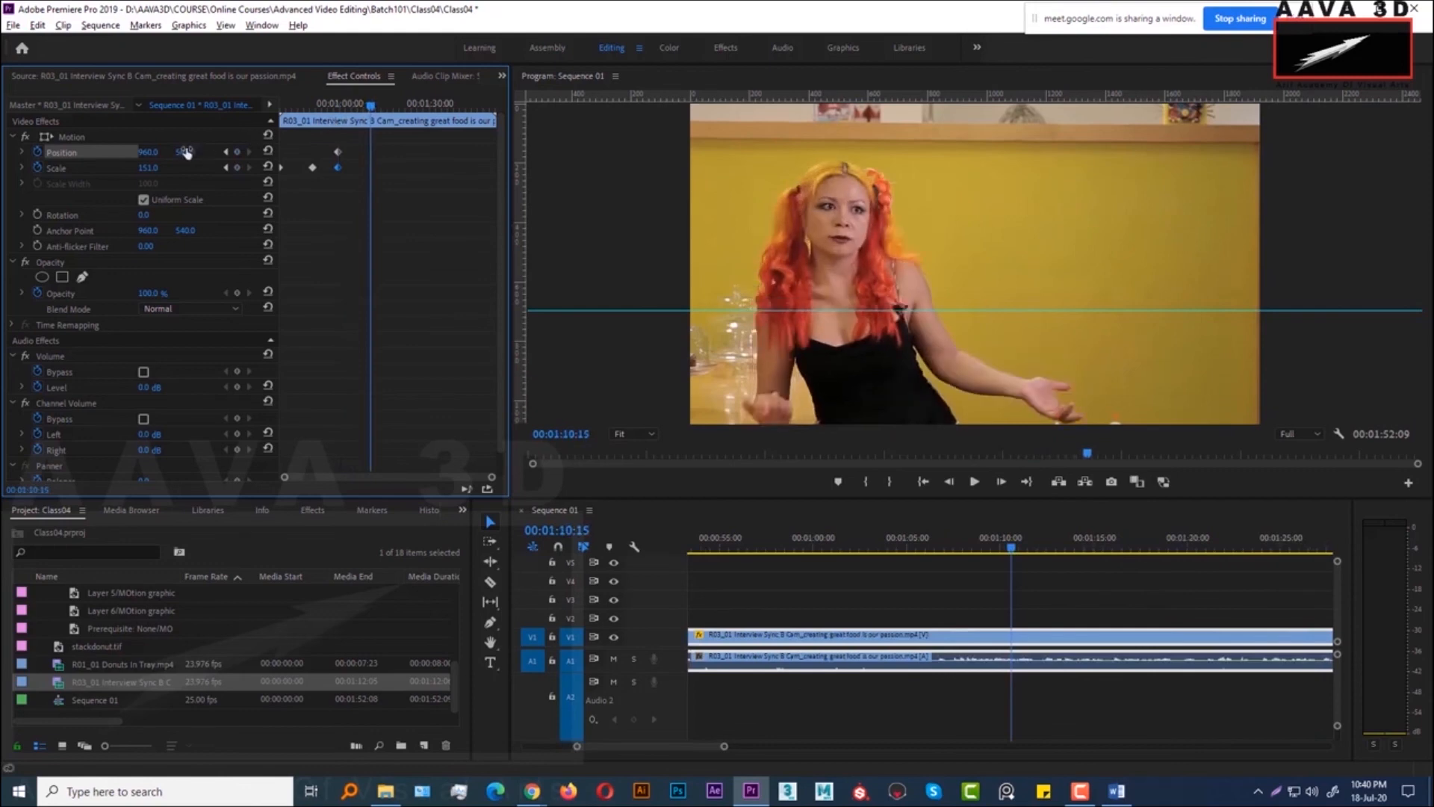
{"action": "left_click_drag", "start_coordinate": [158, 154], "coordinate": [436, 180]}
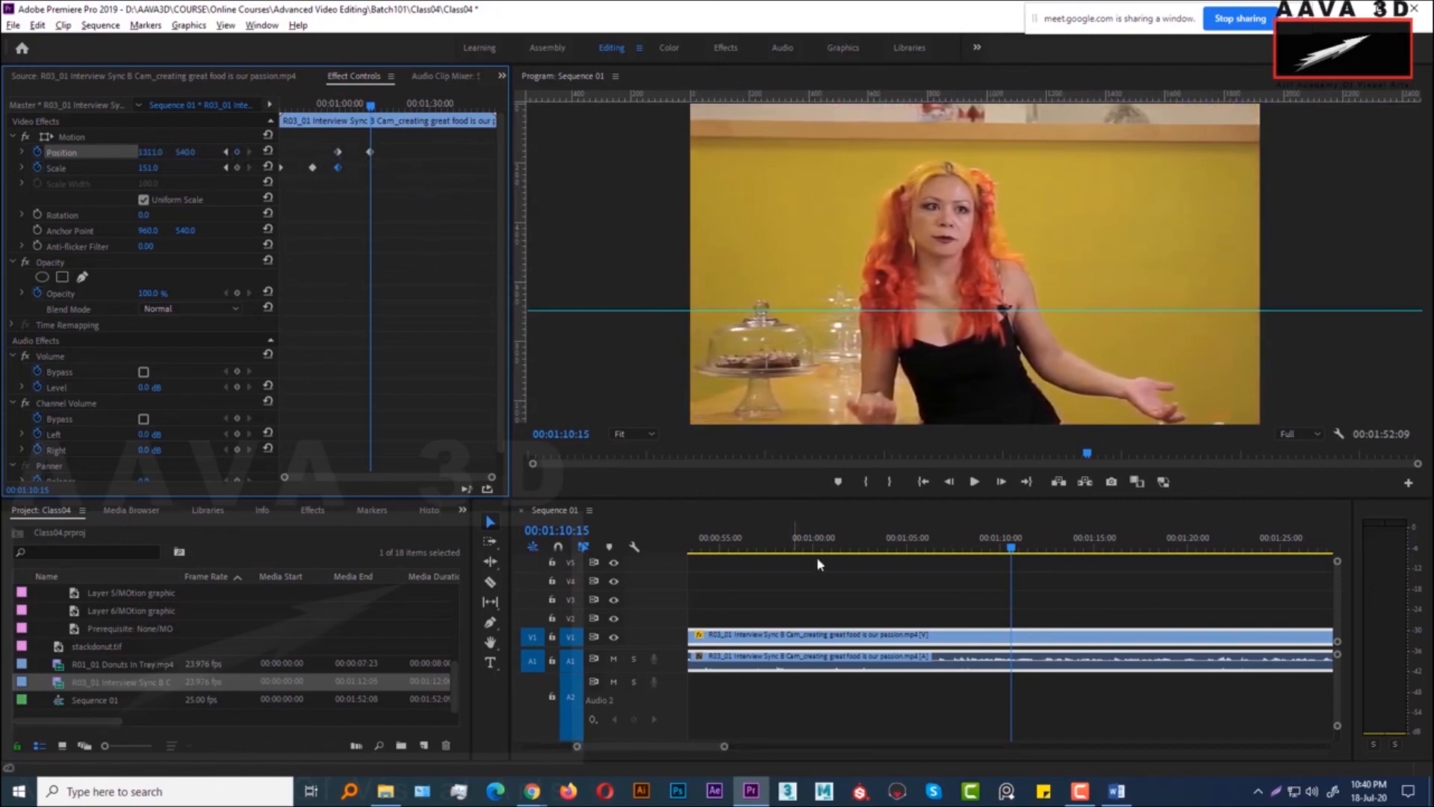
Preview the horizontal pan and speed it up by moving its ending Position keyframe closer to the first one
{"action": "left_click", "coordinate": [858, 546]}
{"action": "key", "text": "space"}
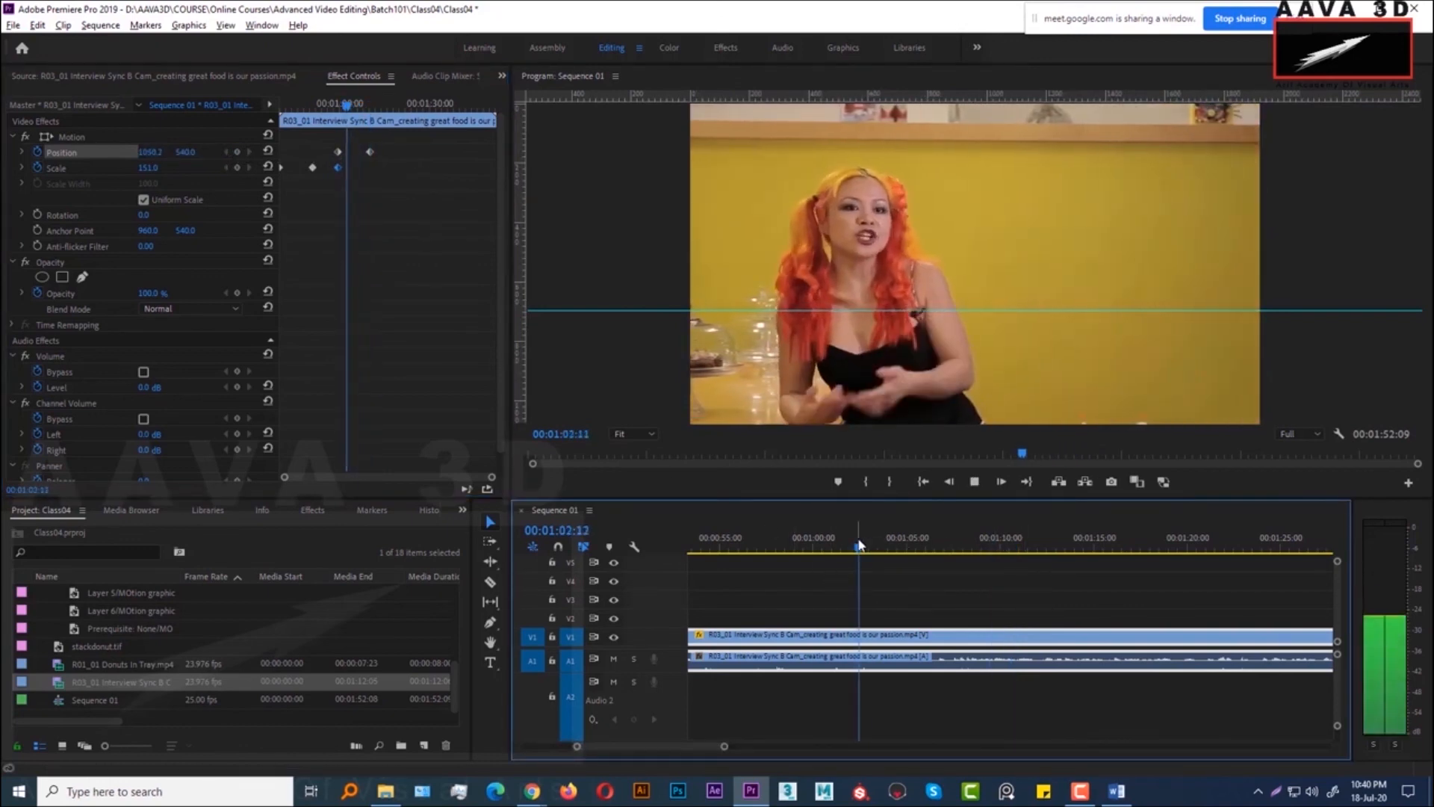
{"action": "left_click", "coordinate": [837, 546]}
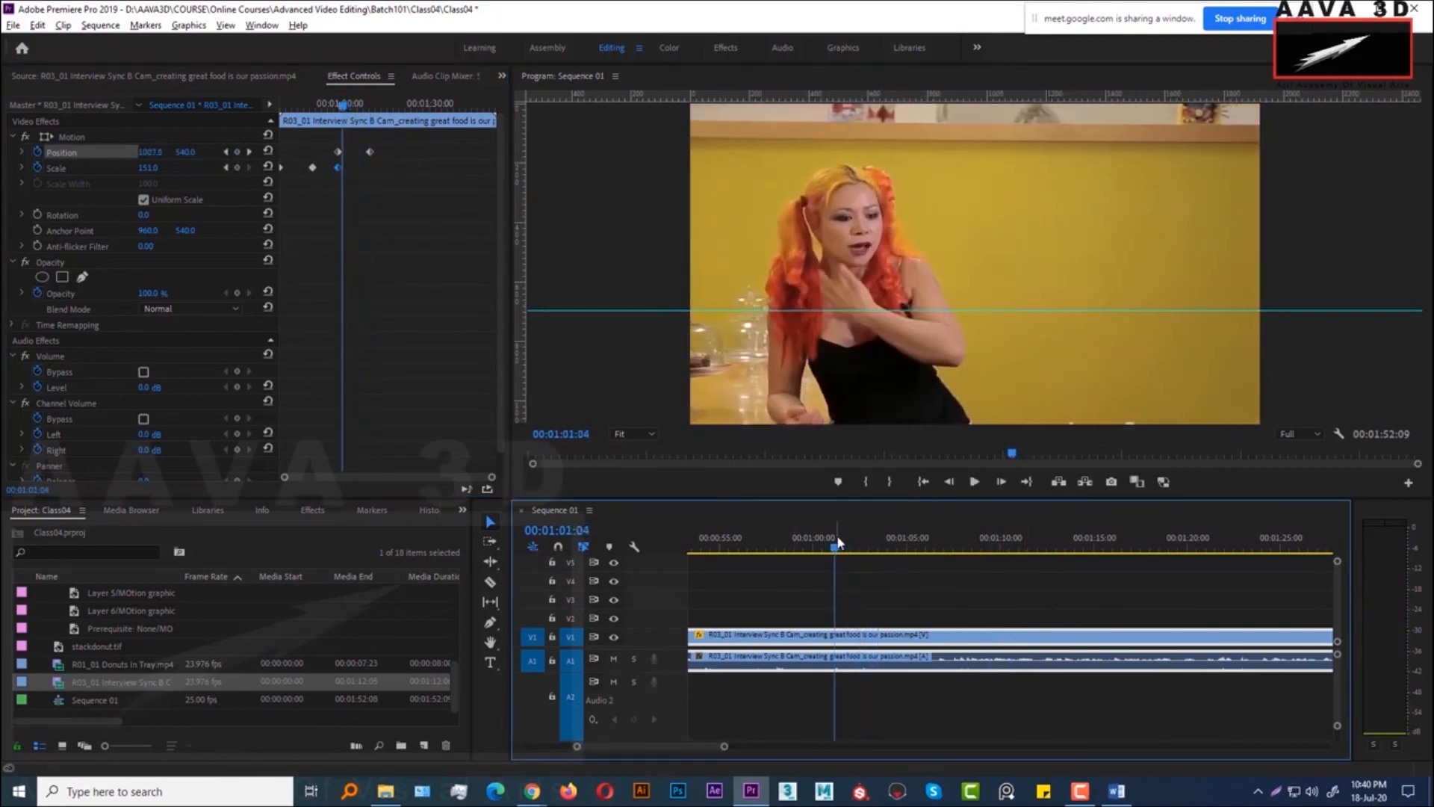
{"action": "left_click_drag", "start_coordinate": [838, 545], "coordinate": [821, 546]}
{"action": "left_click_drag", "start_coordinate": [369, 151], "coordinate": [353, 150]}
{"action": "left_click", "coordinate": [823, 551]}
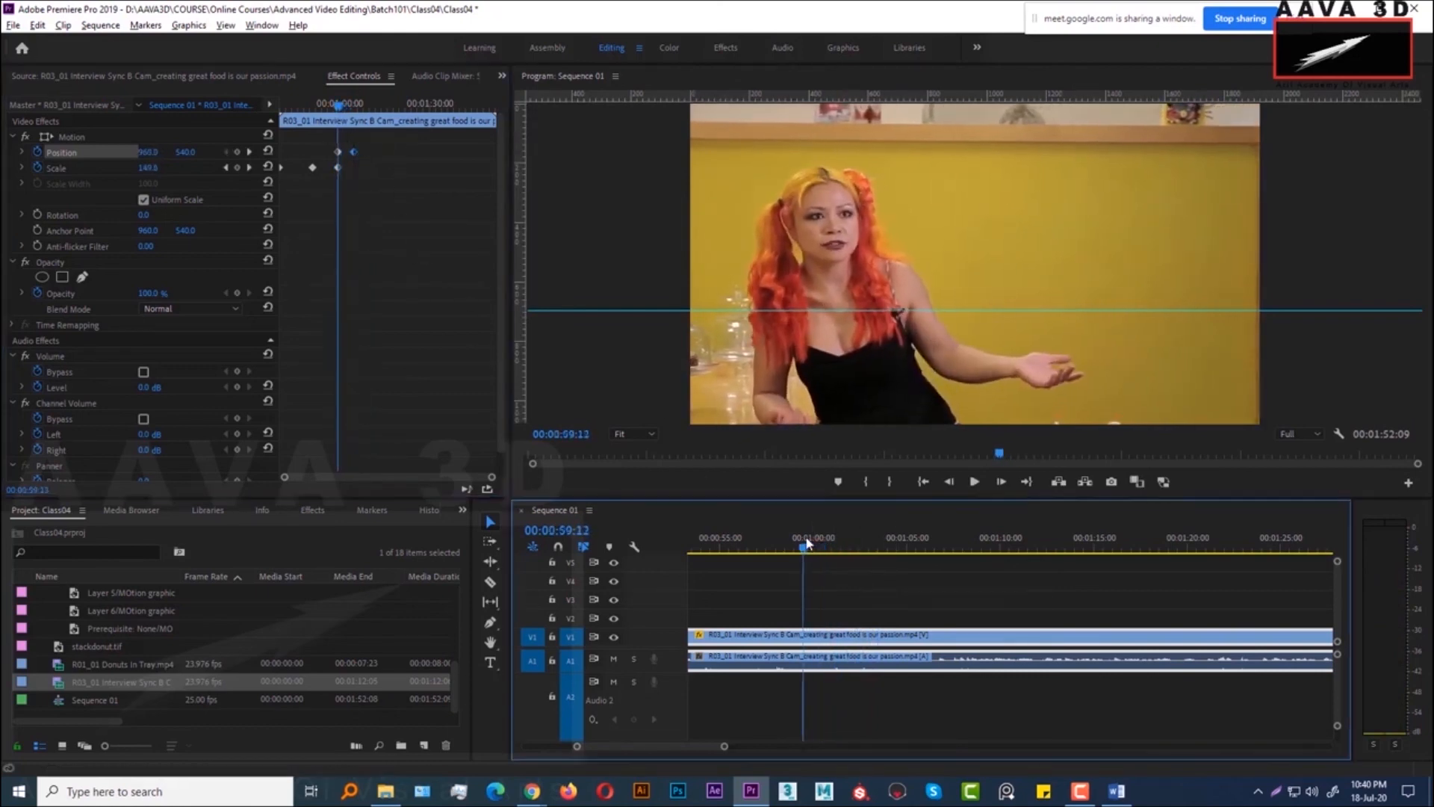
{"action": "key", "text": "space"}
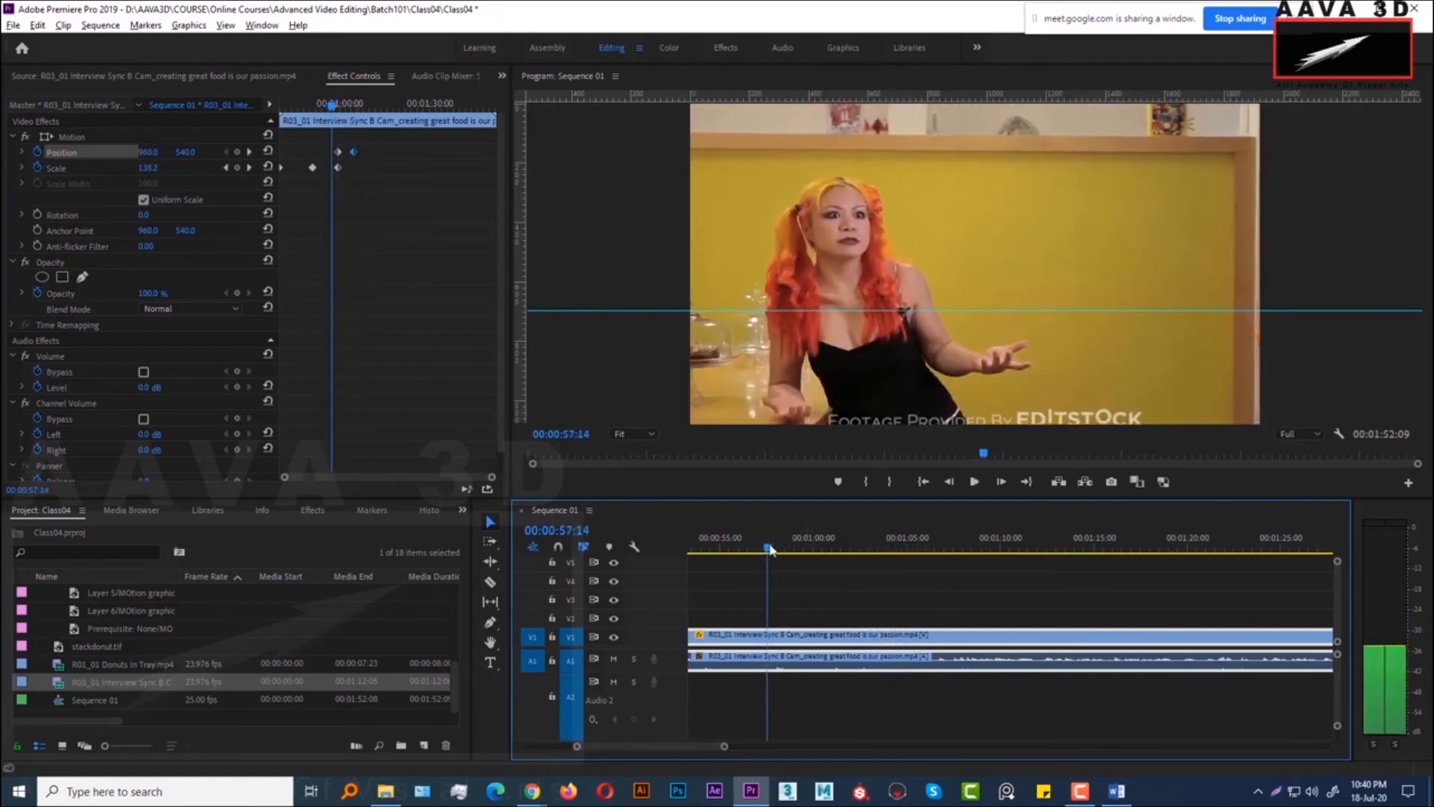
Play back the shortened pan, and replay the zoom leading into it from about 00:00:56
{"action": "left_click", "coordinate": [820, 549]}
{"action": "key", "text": "space"}
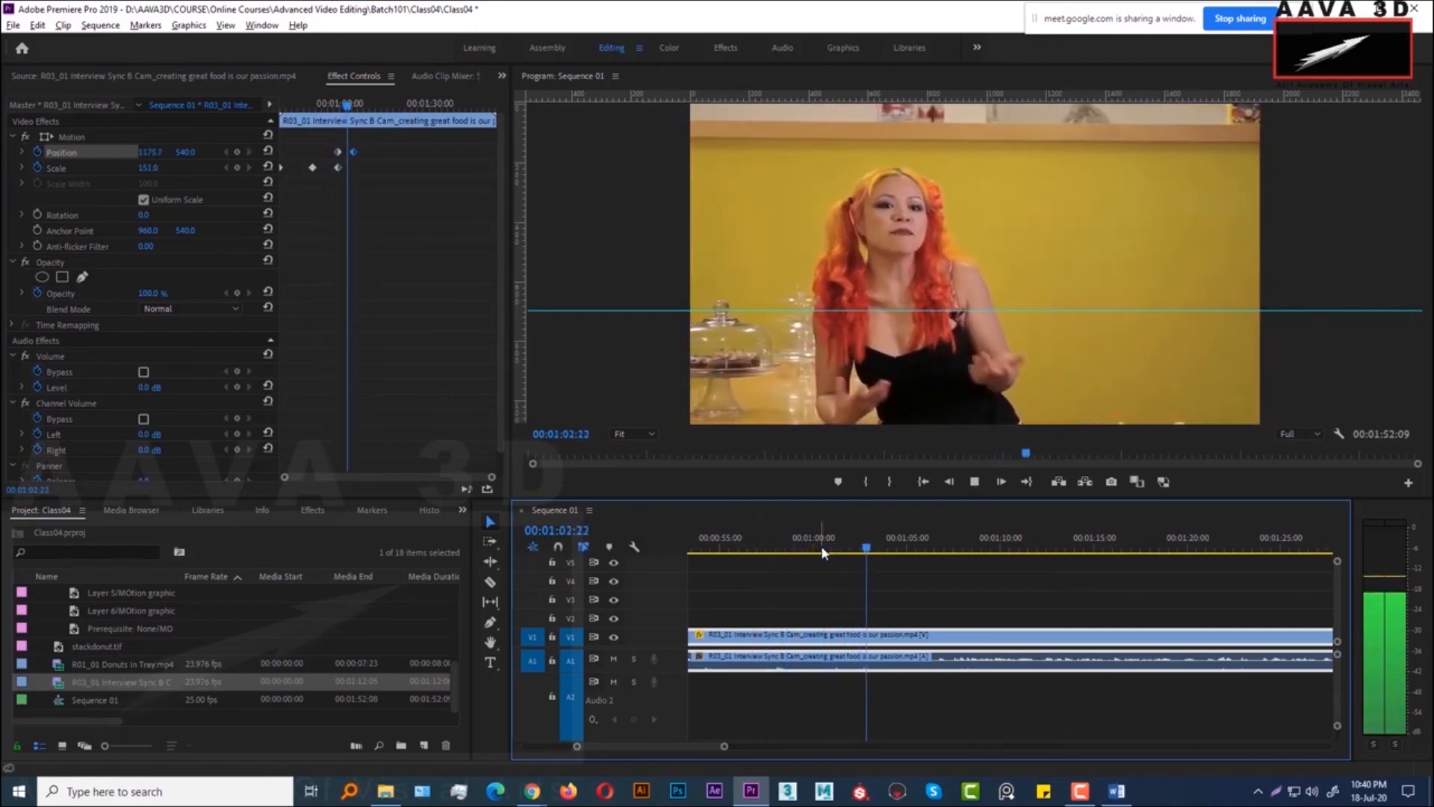
{"action": "left_click", "coordinate": [798, 549]}
{"action": "left_click", "coordinate": [751, 549]}
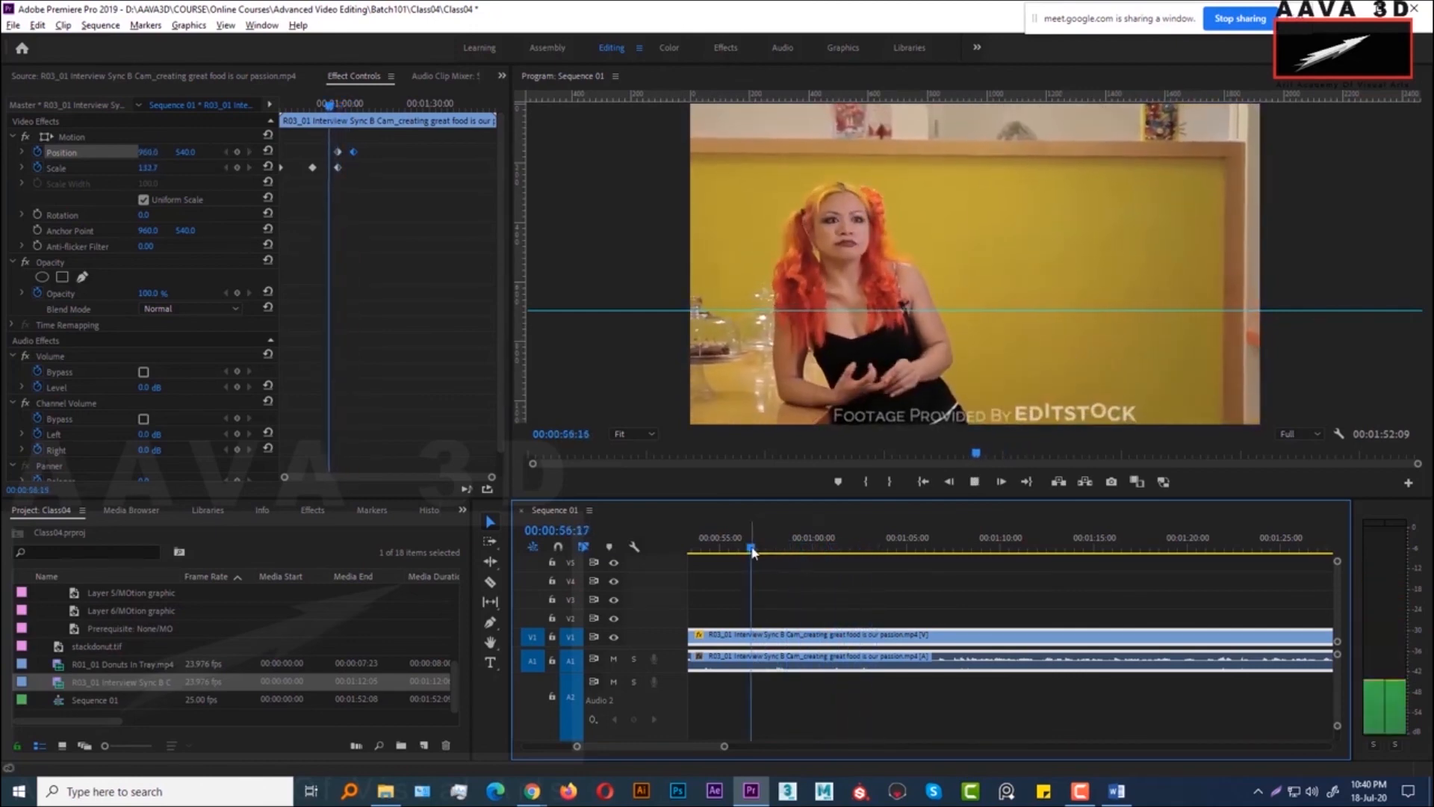
{"action": "key", "text": "space"}
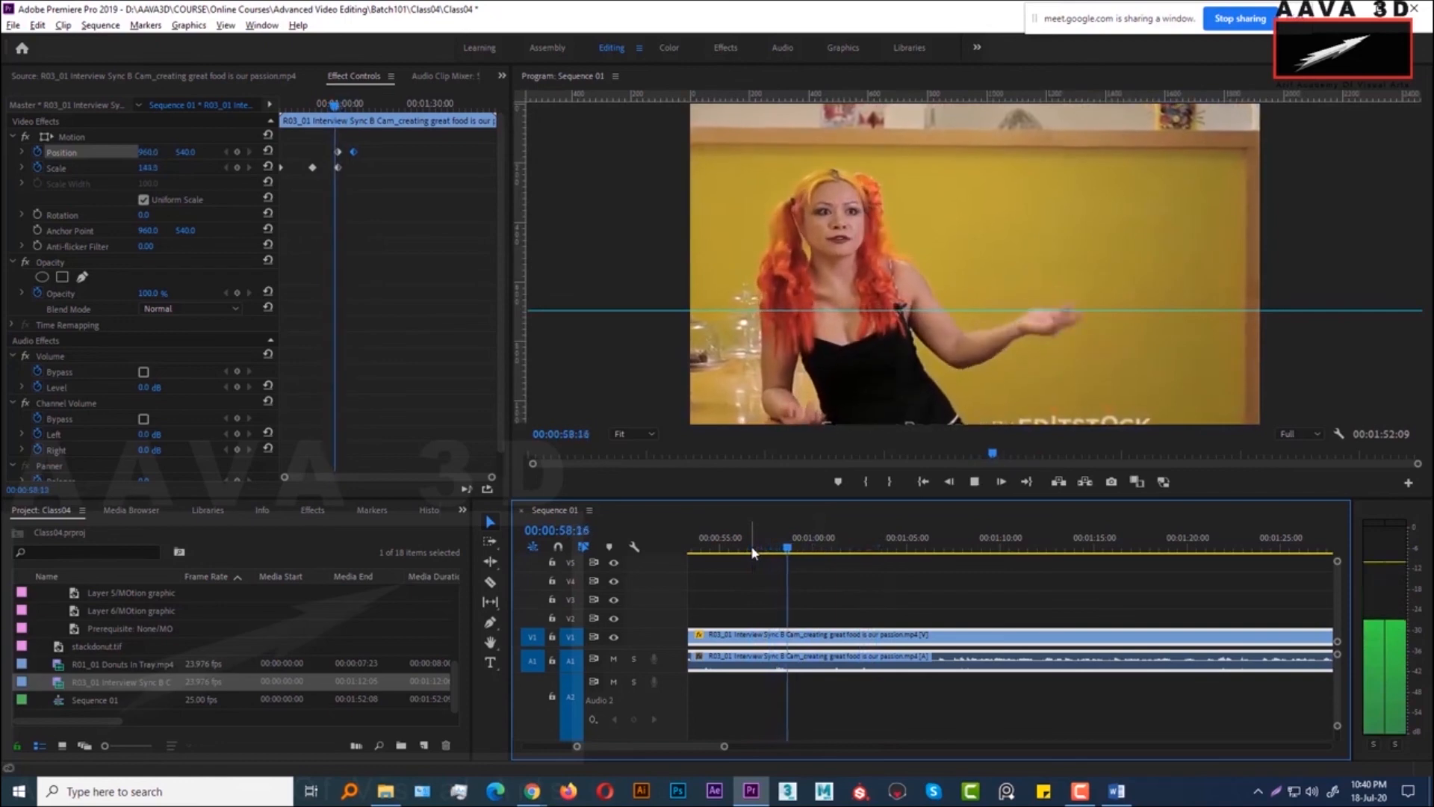